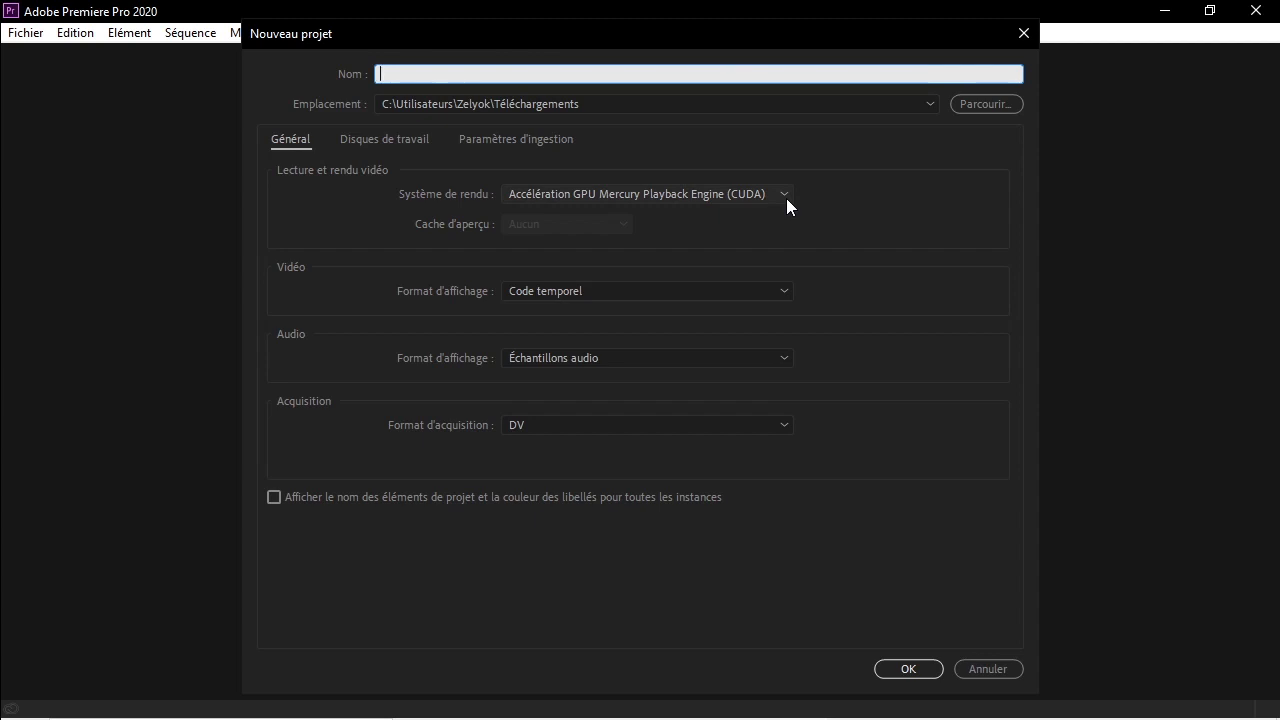
# Create a new project named test with the default settings.
pyautogui.write('test')
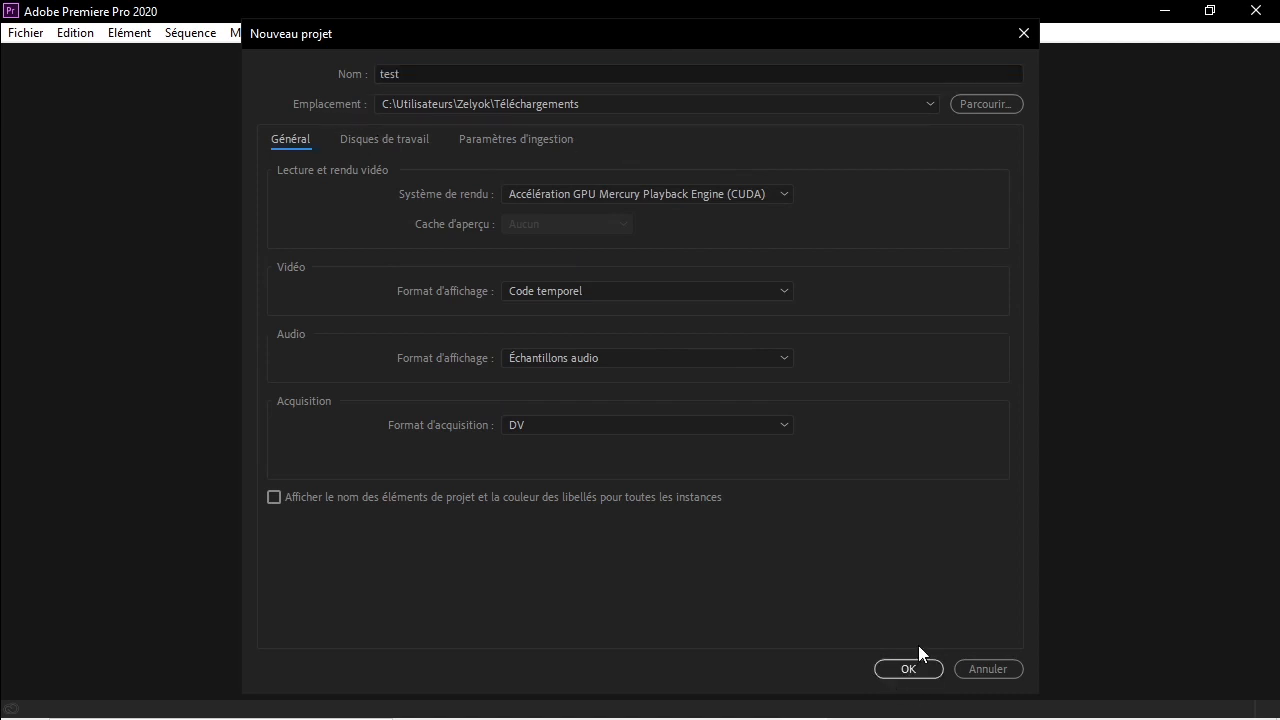
pyautogui.click(920, 670)
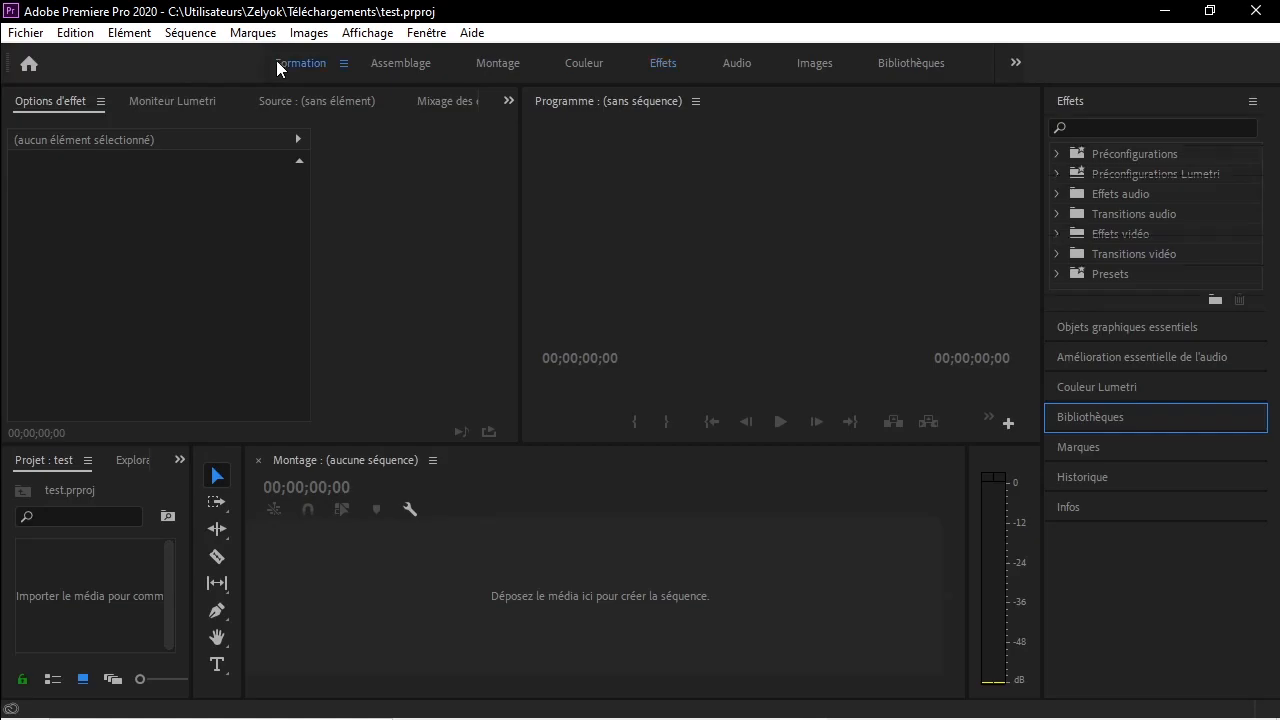
# Compare the layouts of the Formation, Assemblage, Montage and Couleur workspaces.
pyautogui.click(391, 70)
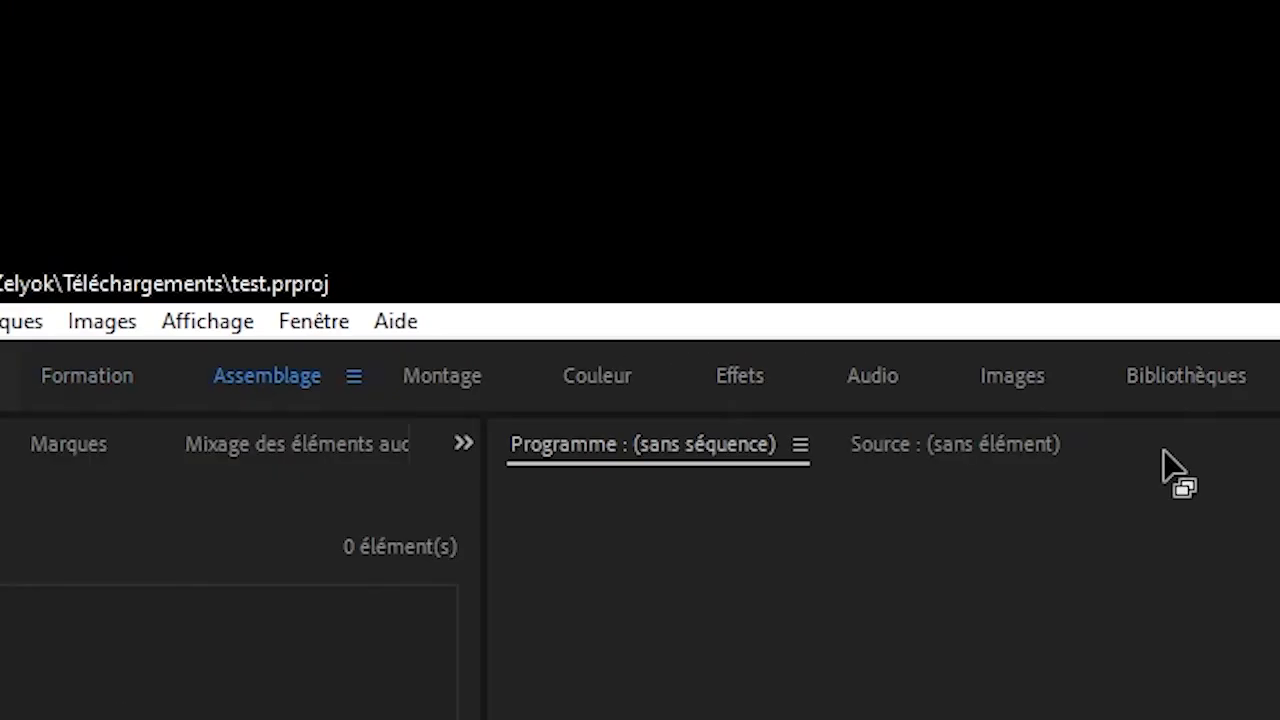
pyautogui.click(87, 376)
pyautogui.click(267, 376)
pyautogui.click(597, 376)
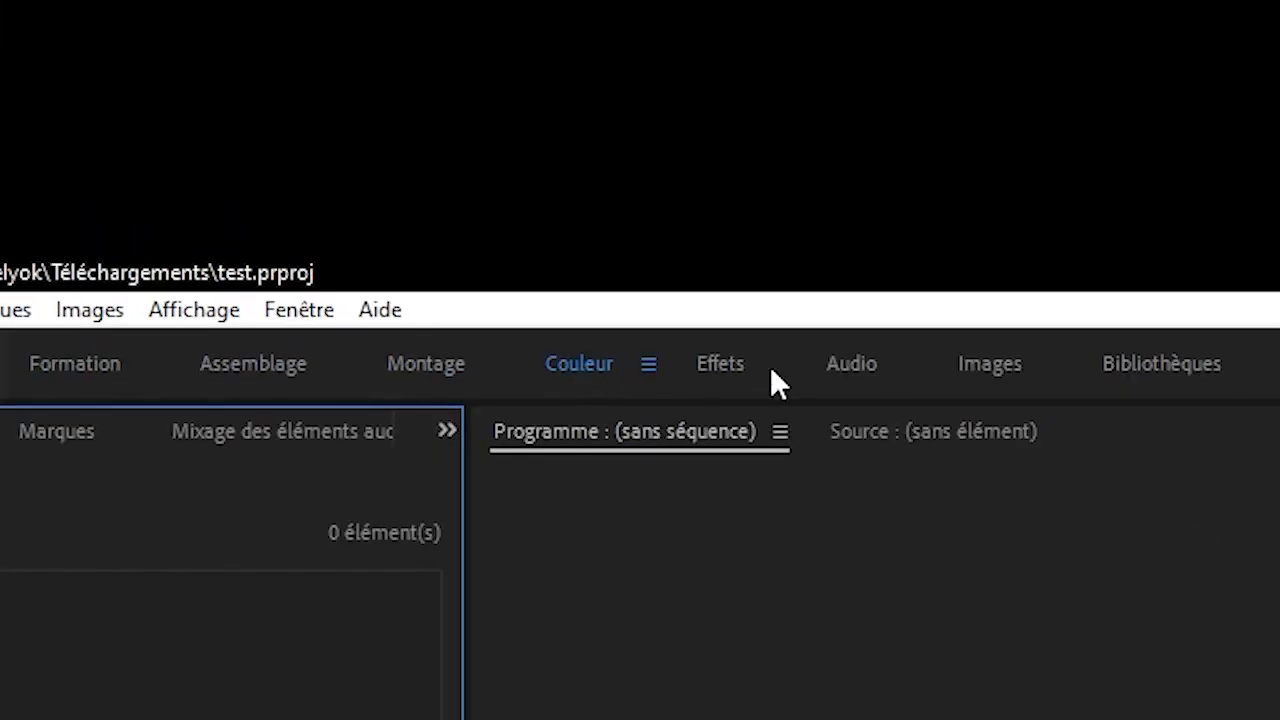
pyautogui.click(442, 376)
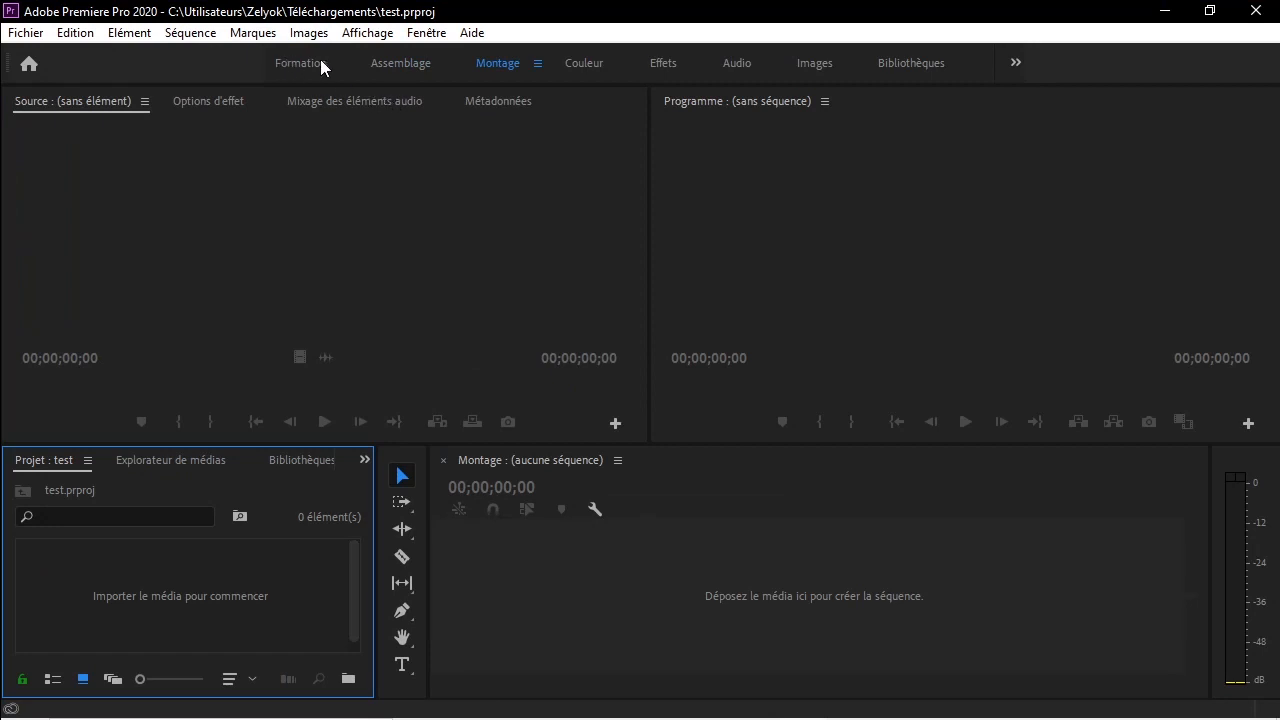
pyautogui.click(311, 62)
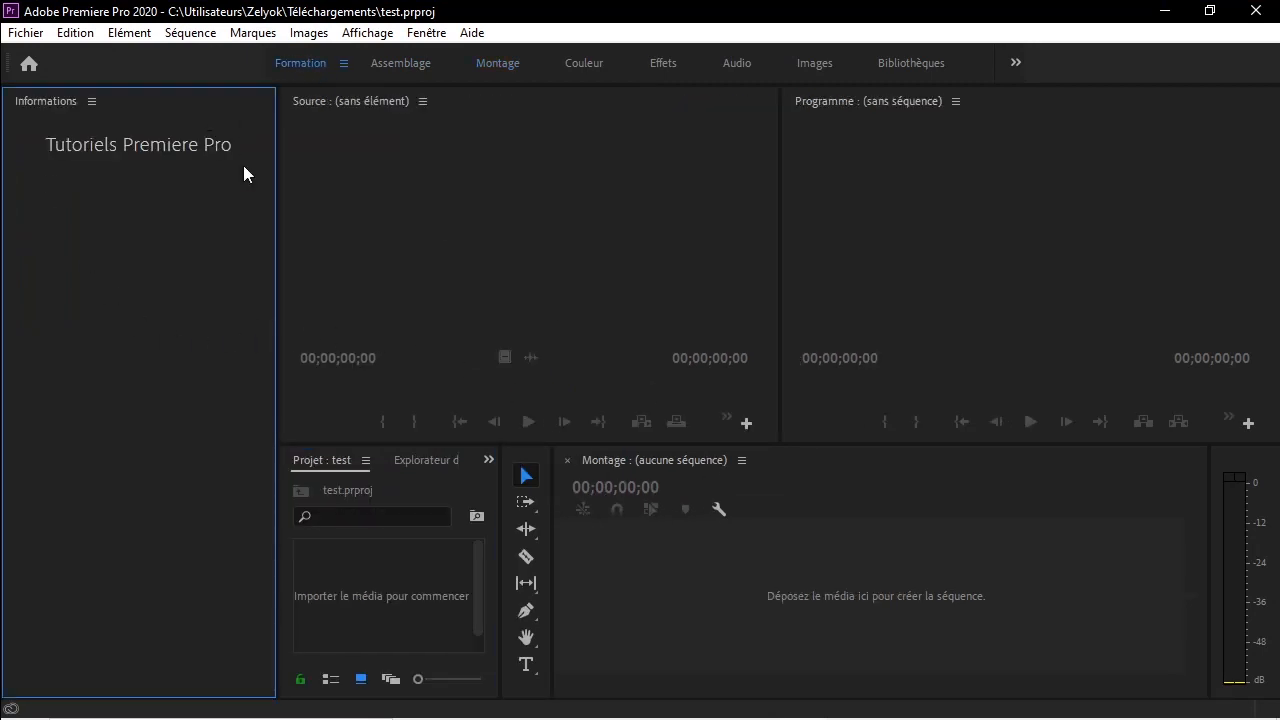
pyautogui.click(400, 63)
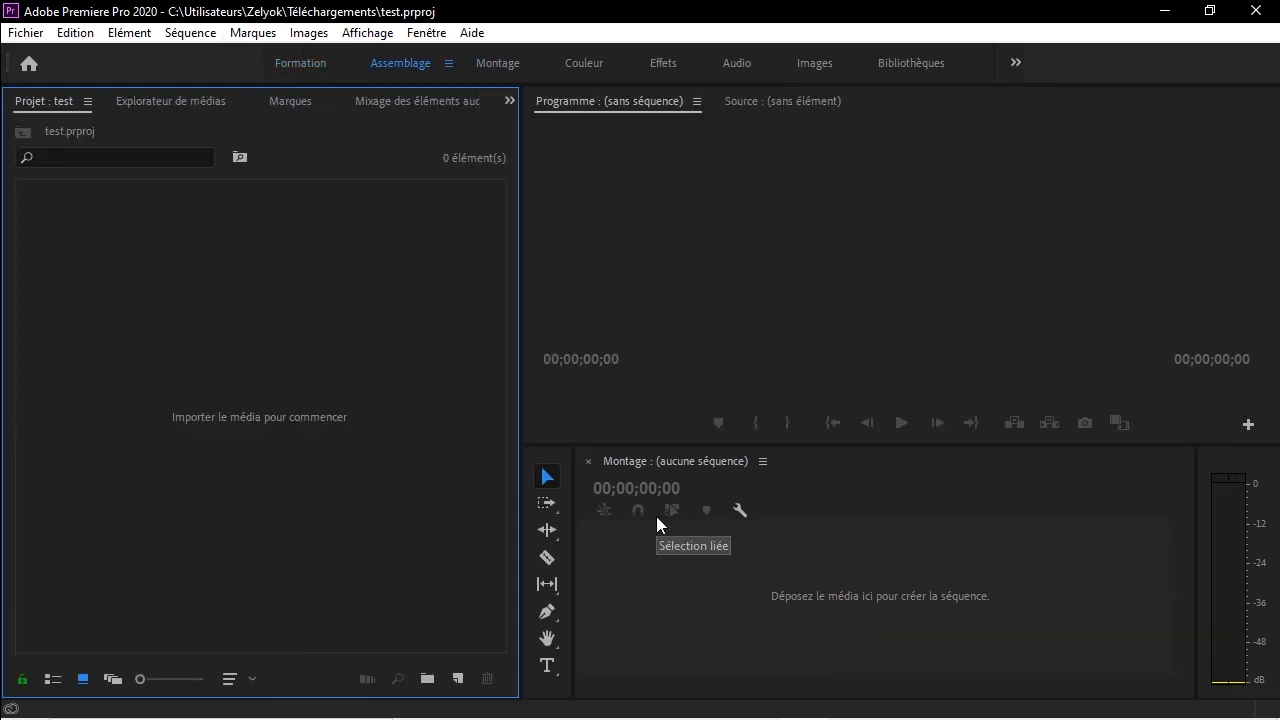
pyautogui.click(500, 63)
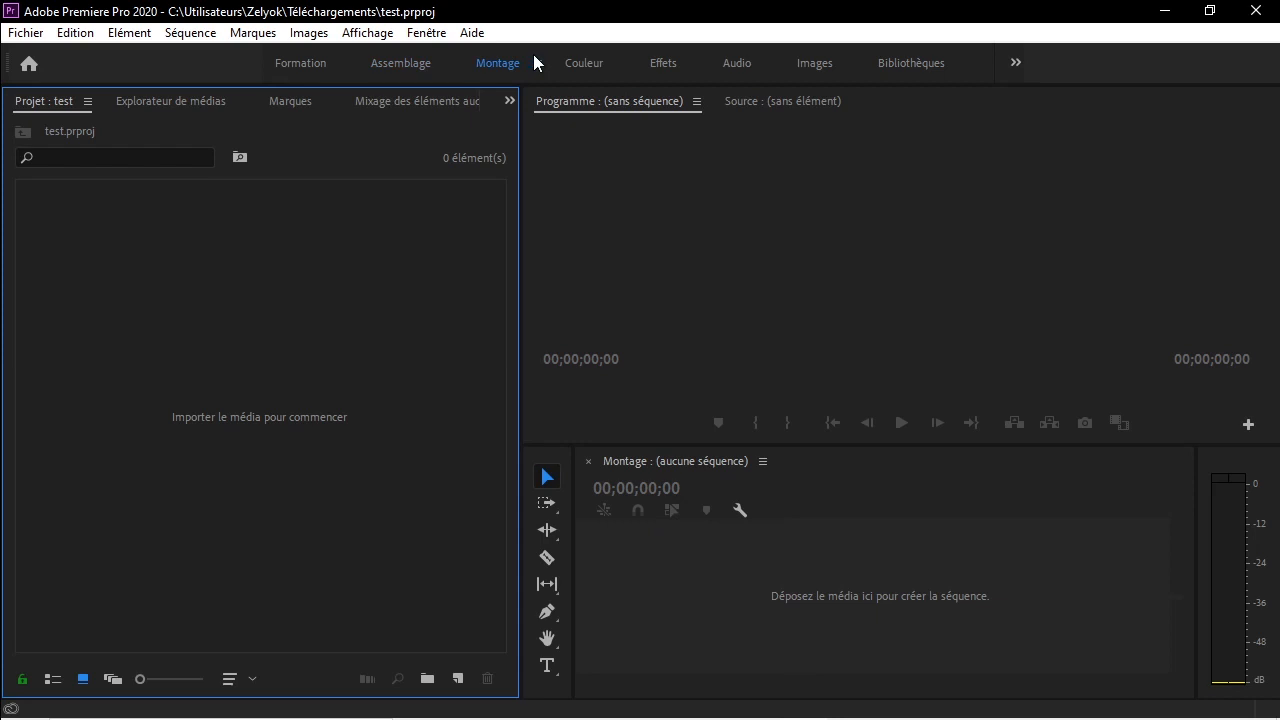
pyautogui.click(586, 63)
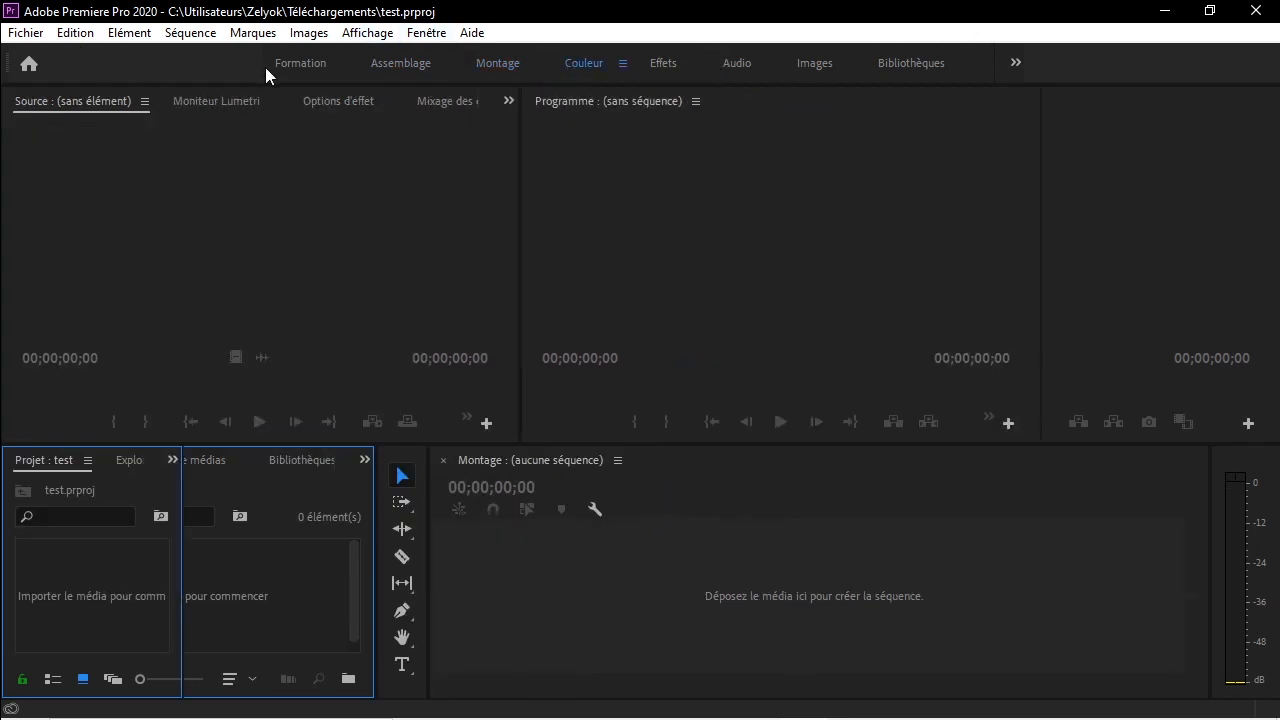
# Close the Informations tutorial panel in the Formation workspace and switch to the Assemblage workspace.
pyautogui.click(290, 64)
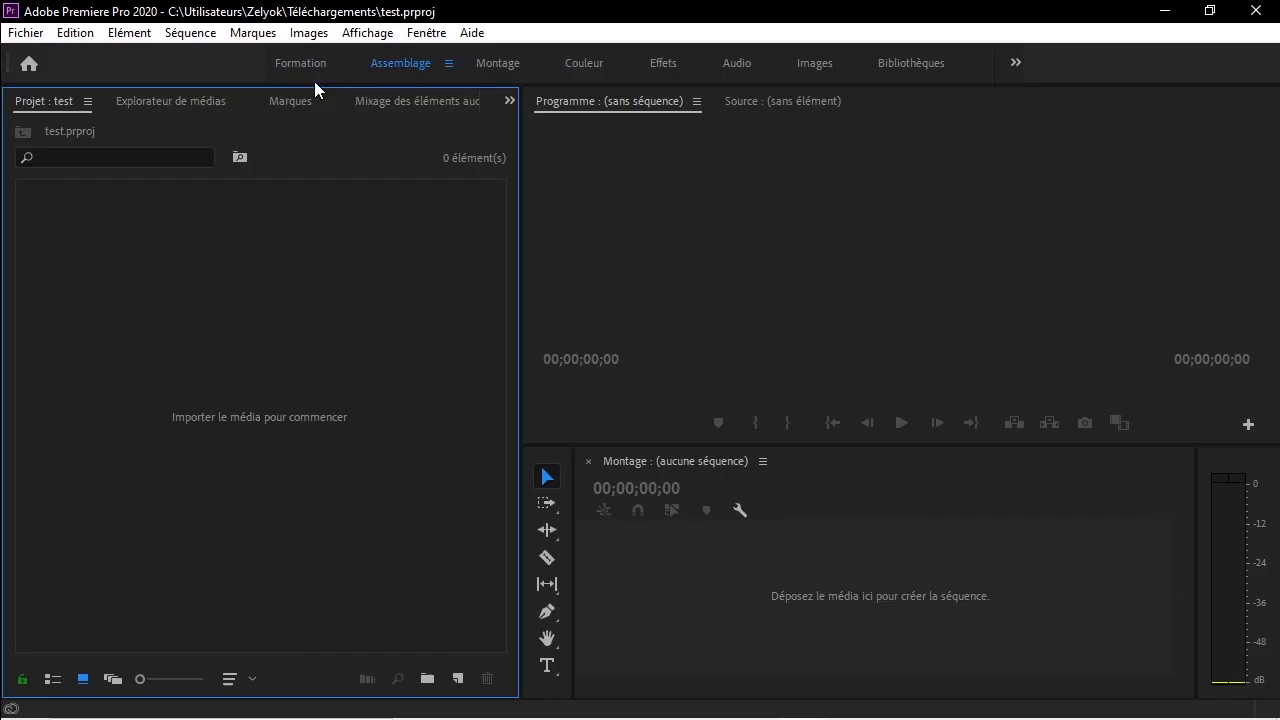
pyautogui.rightClick(54, 98)
pyautogui.click(121, 108)
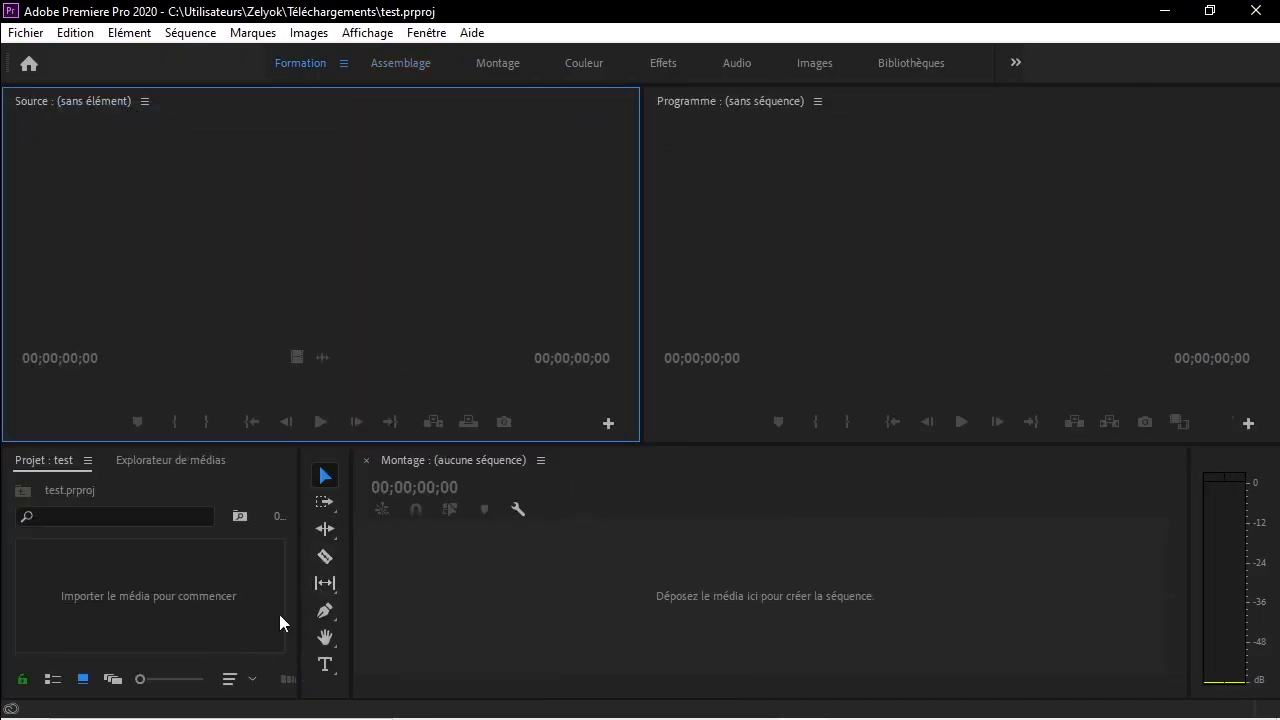
pyautogui.click(400, 62)
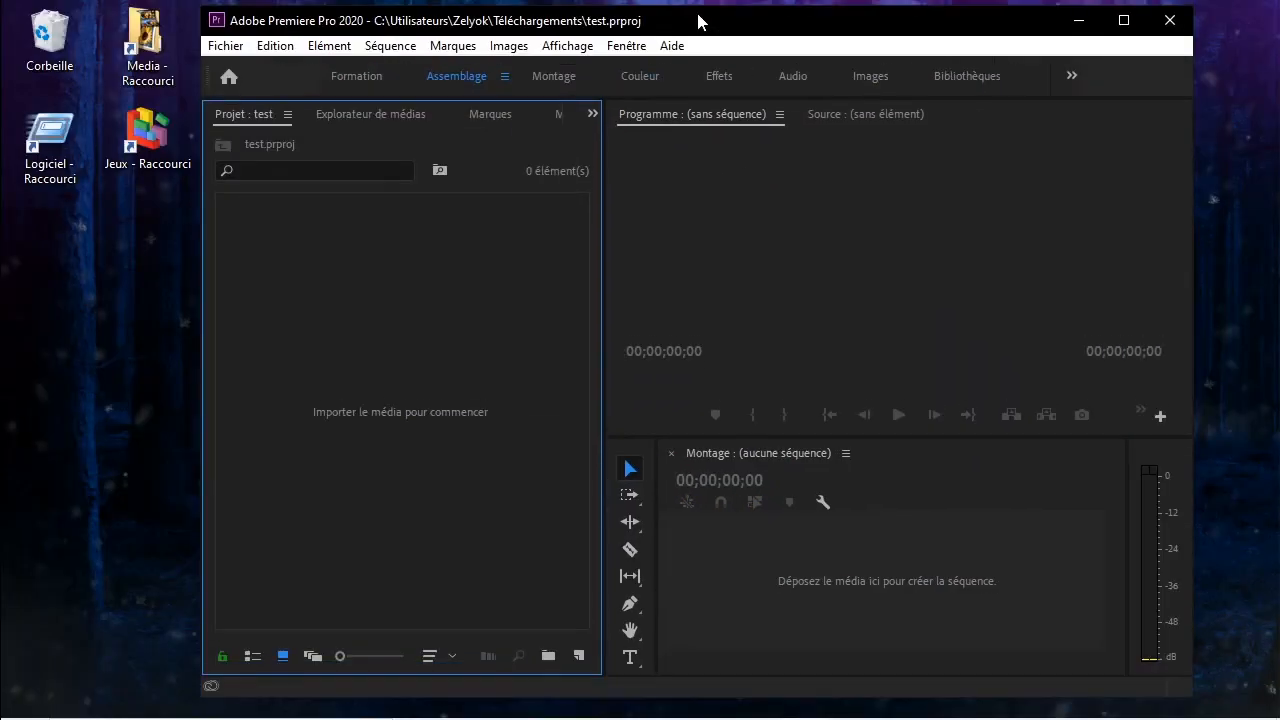
# Import GH010218.MP4 and Logo ZELYOK.jpg from the desktop into the project, with the window restored to full screen.
pyautogui.moveTo(700, 20); pyautogui.dragTo(650, 148)
pyautogui.moveTo(1088, 86); pyautogui.dragTo(376, 524)
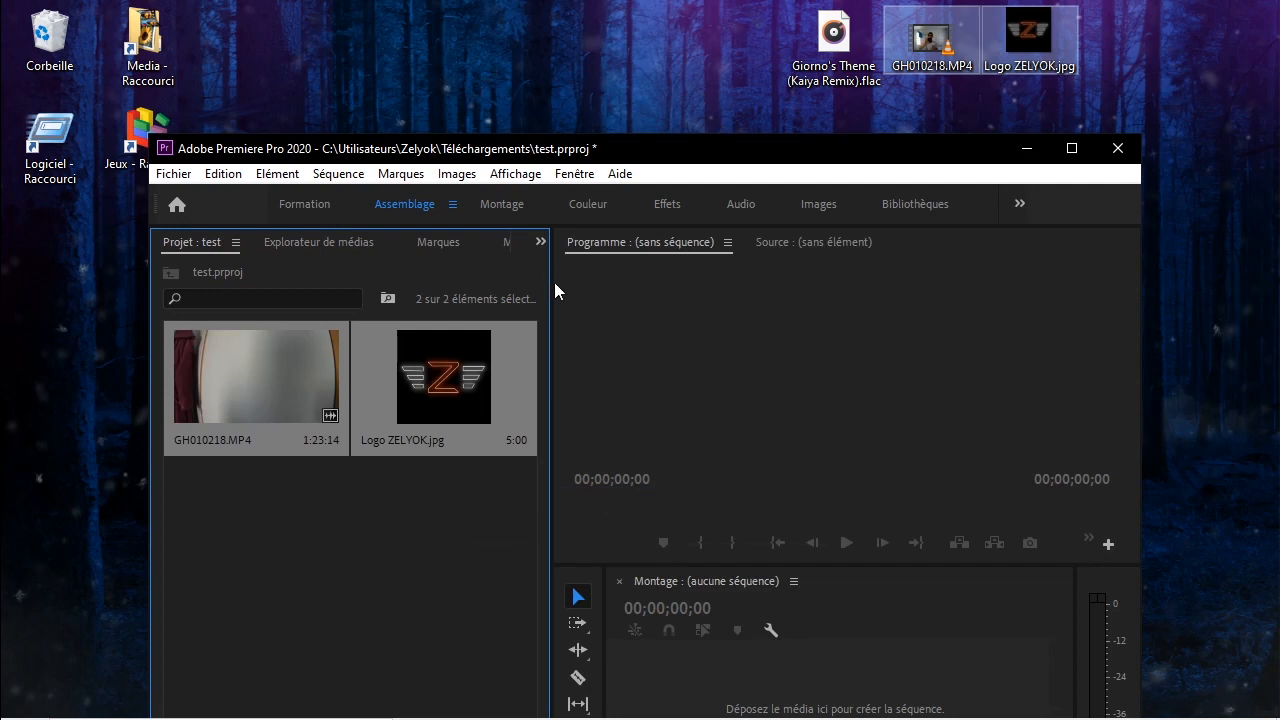
pyautogui.doubleClick(532, 152)
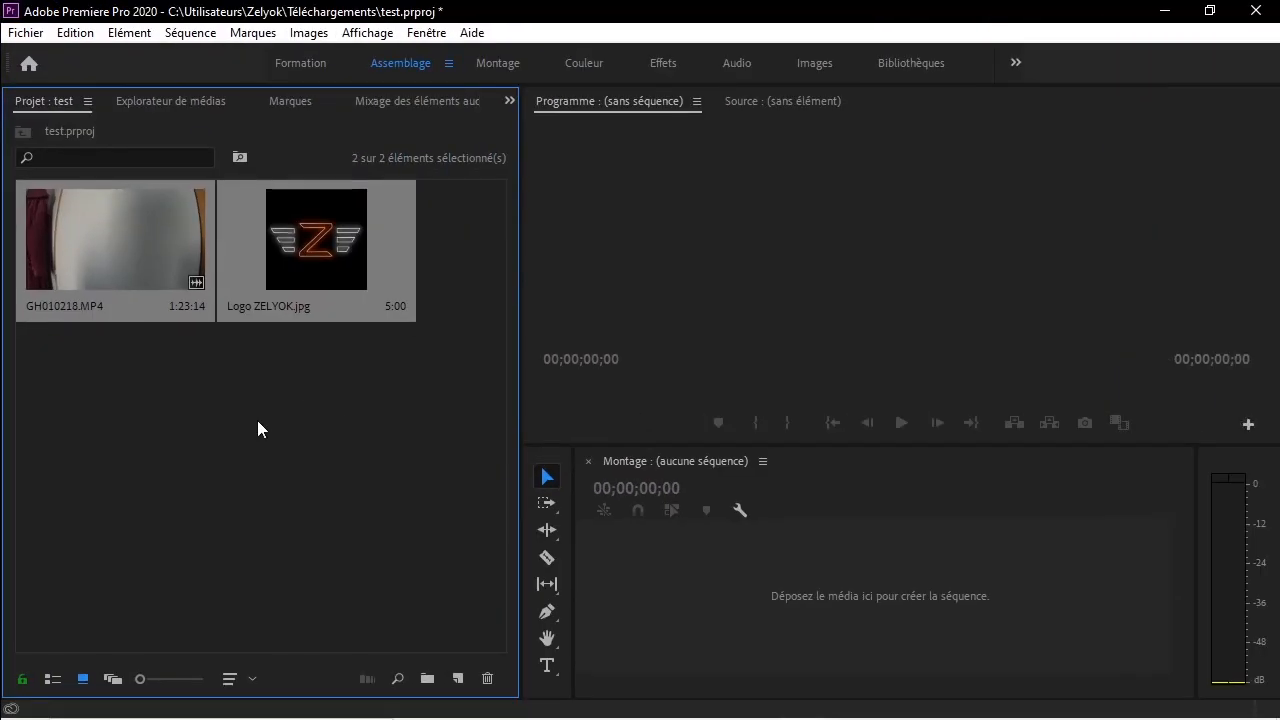
# View the media explorer, the project's imported media and the Source monitor.
pyautogui.click(185, 105)
pyautogui.click(57, 104)
pyautogui.click(143, 100)
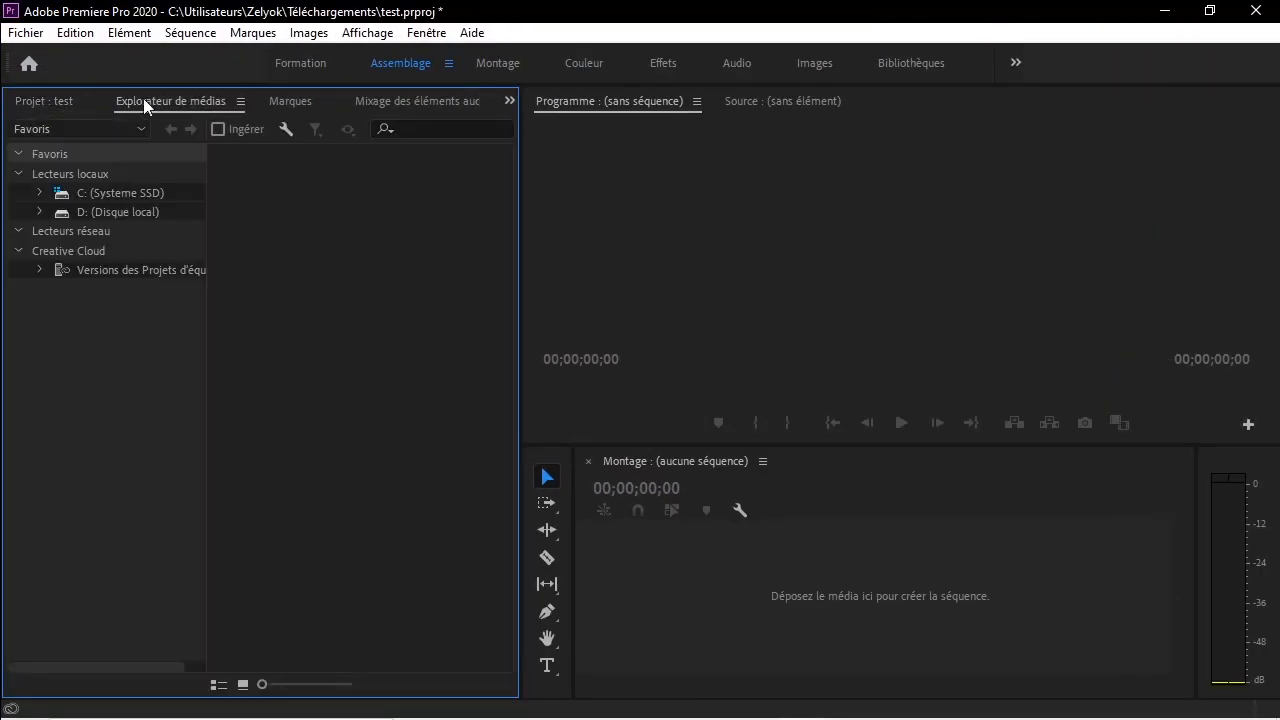
pyautogui.click(12, 102)
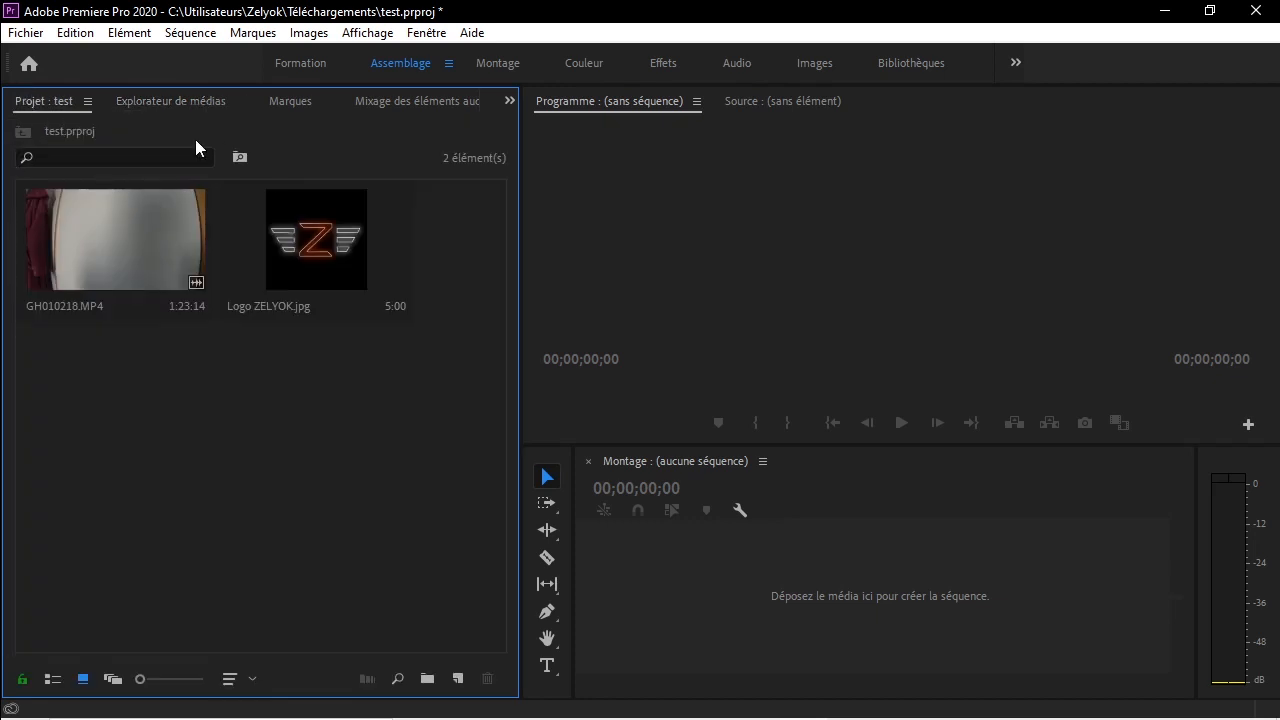
pyautogui.click(749, 100)
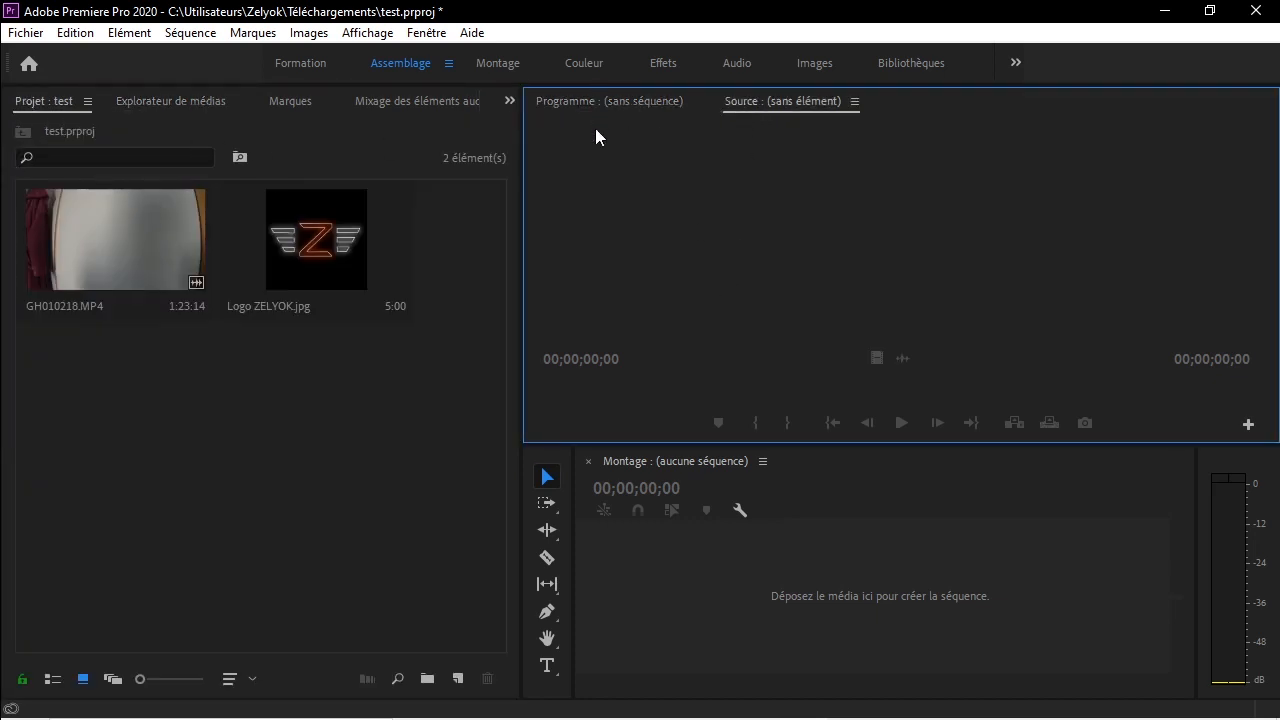
pyautogui.click(288, 359)
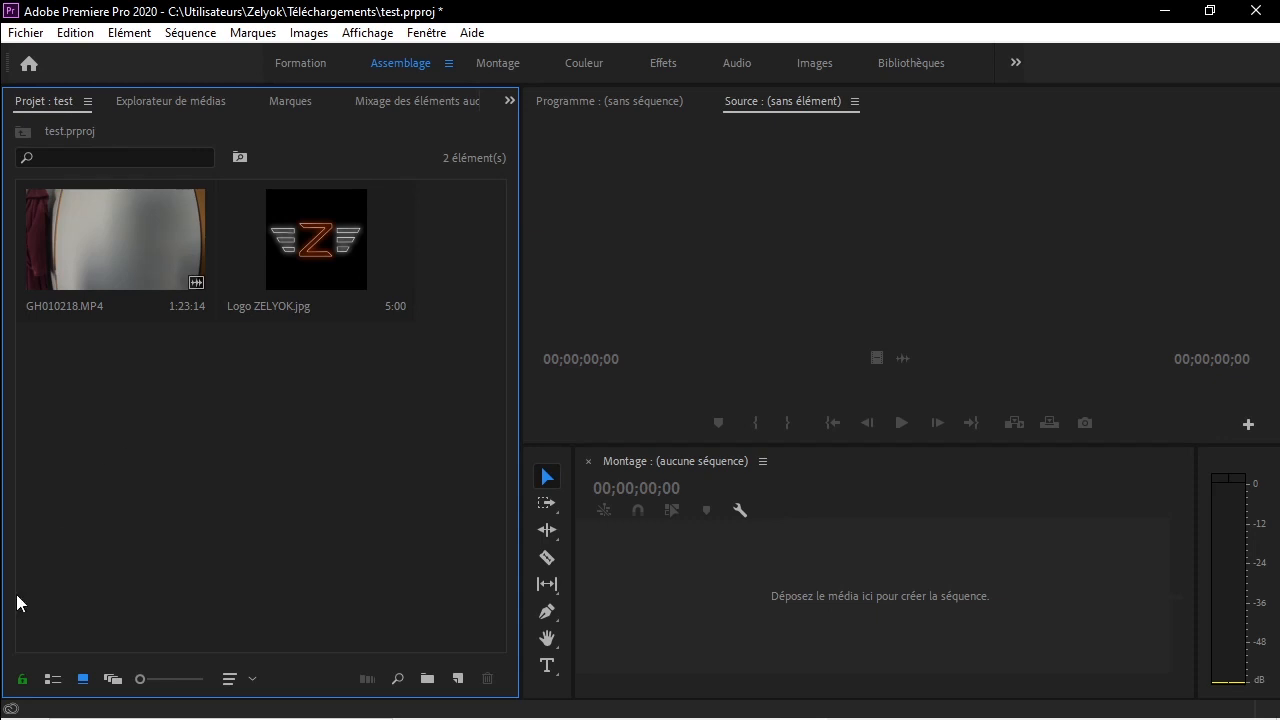
# Browse the media explorer to the Ncs Sound folder under Media > Musique on drive D.
pyautogui.click(141, 100)
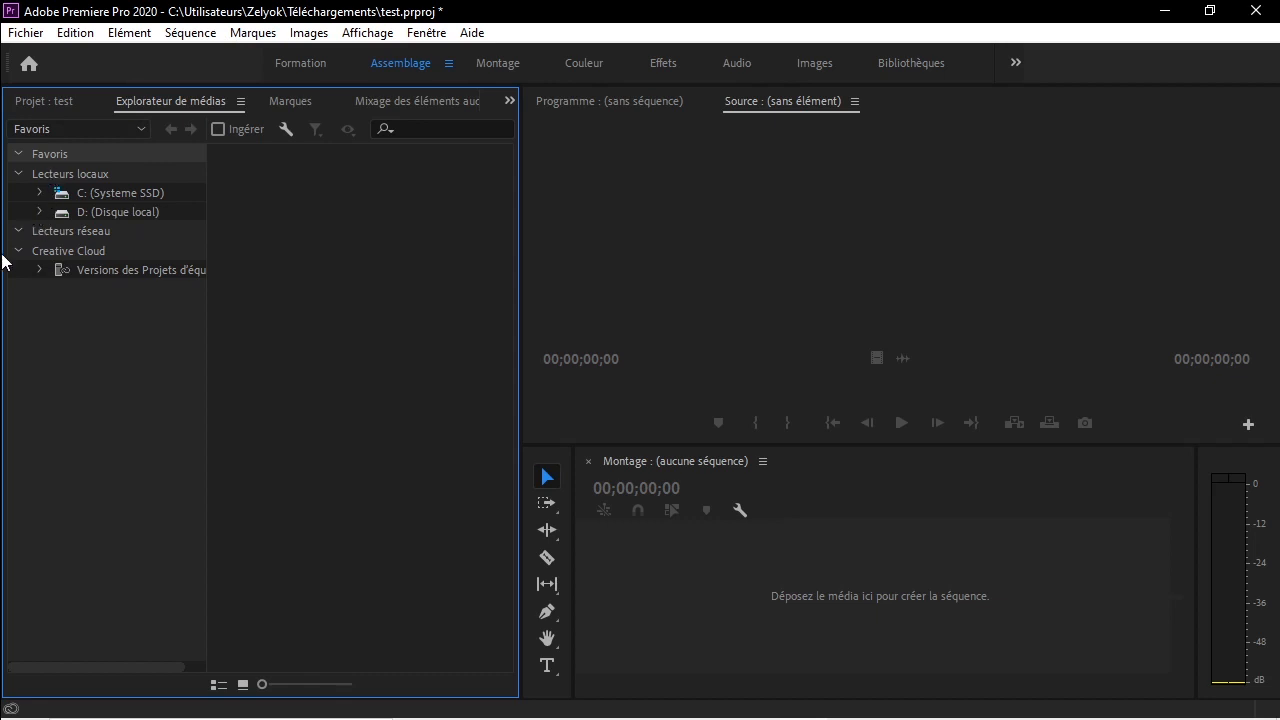
pyautogui.click(39, 193)
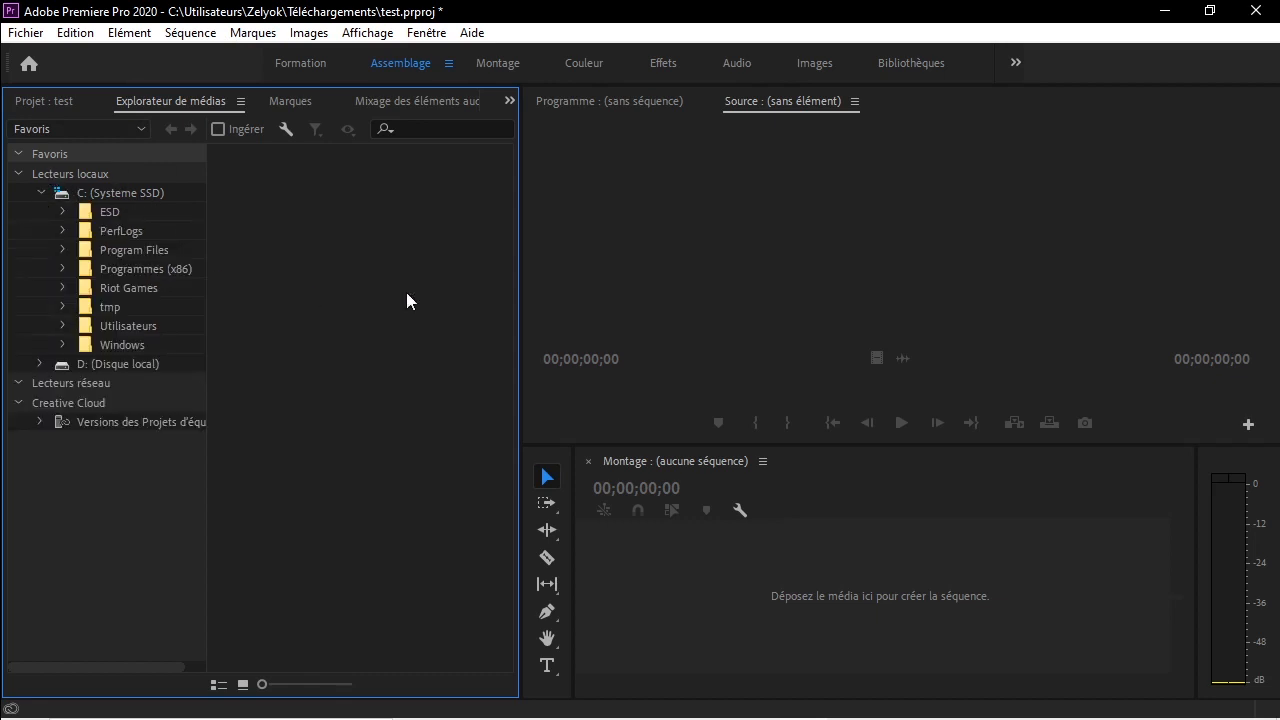
pyautogui.click(39, 362)
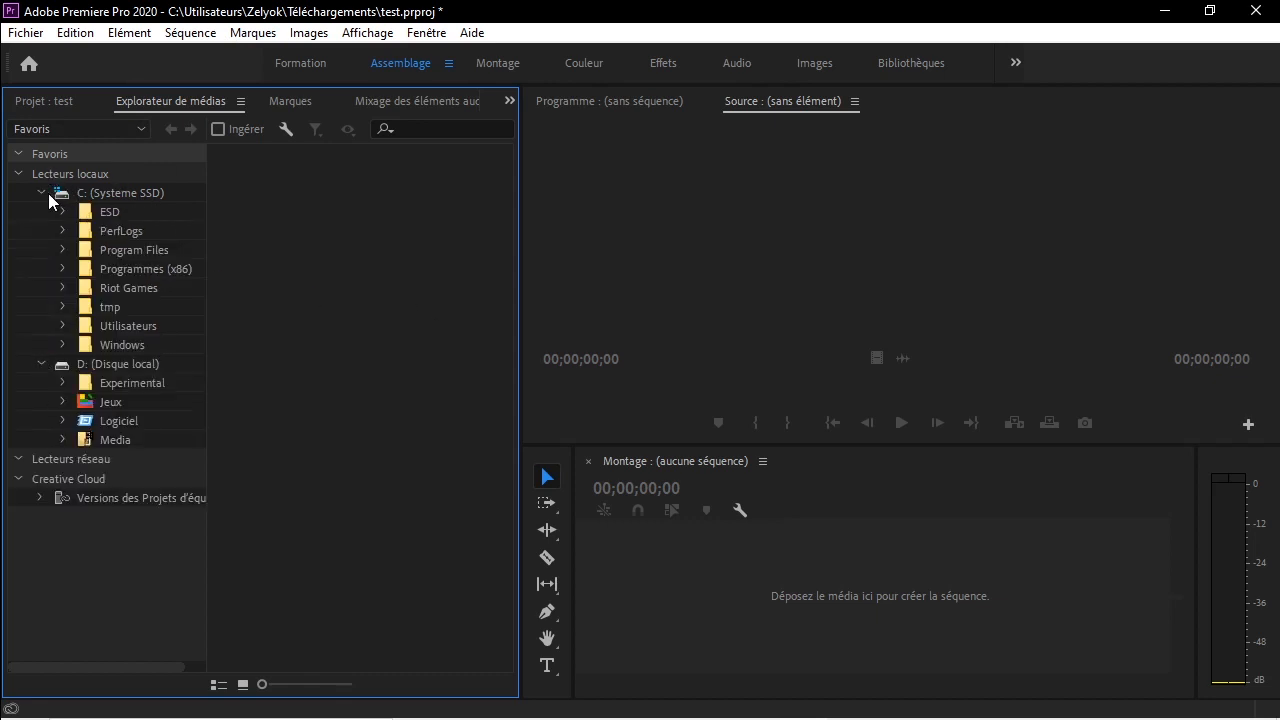
pyautogui.click(65, 440)
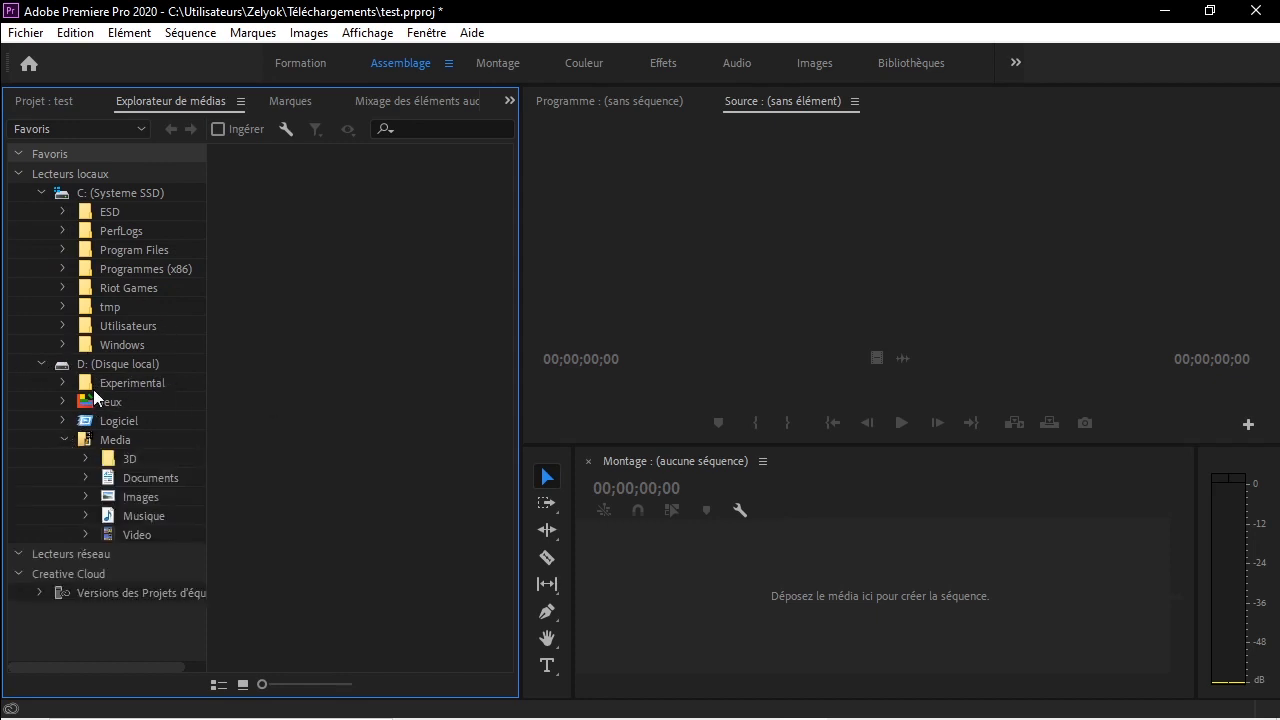
pyautogui.click(84, 515)
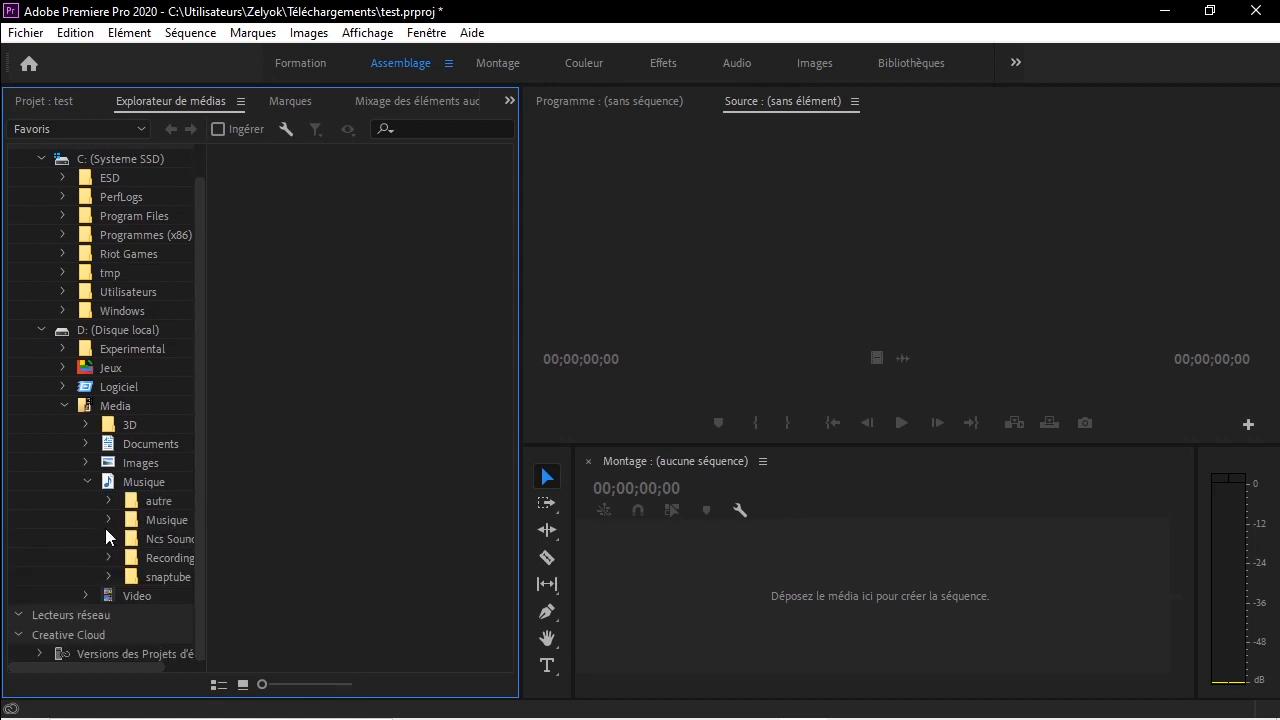
pyautogui.click(110, 538)
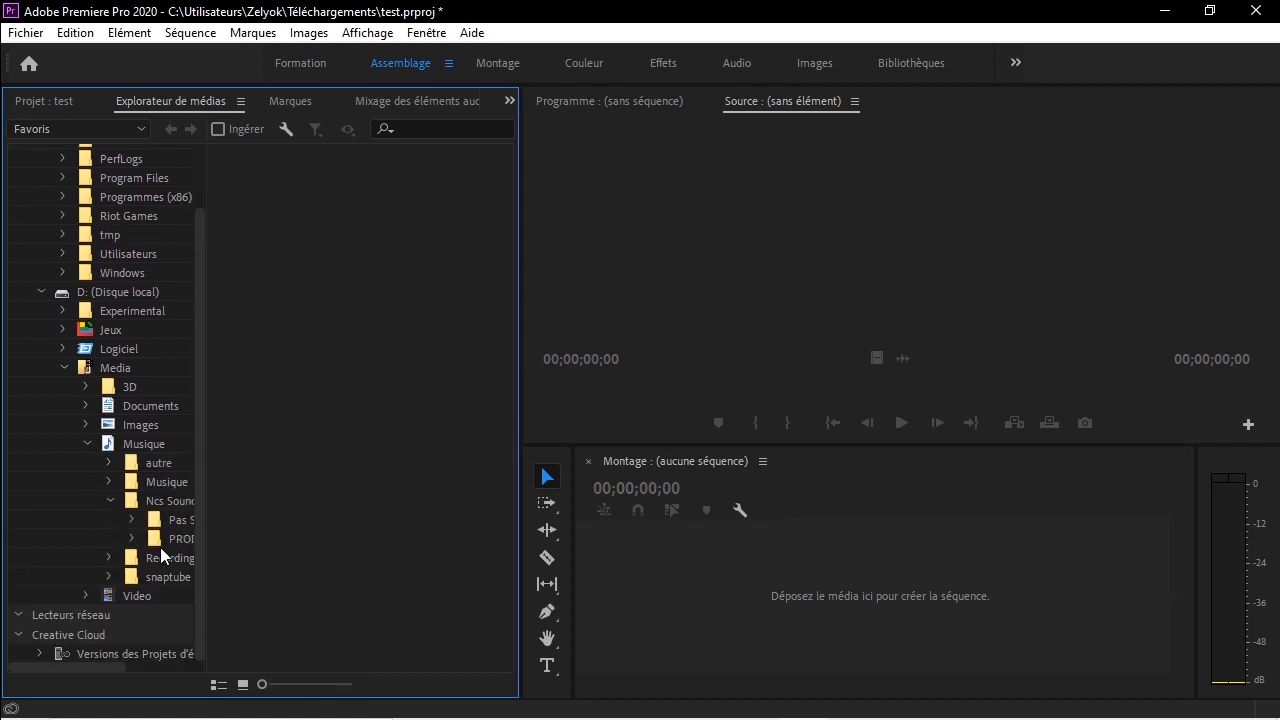
pyautogui.click(52, 502)
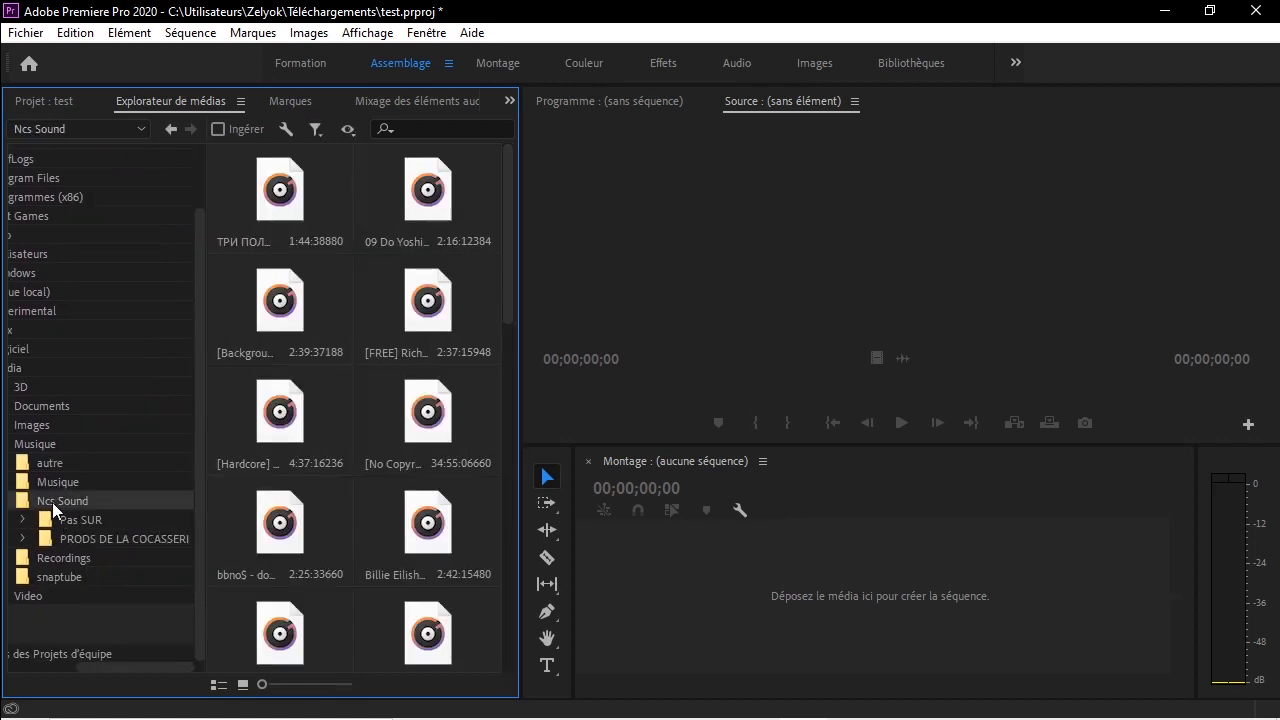
# Examine the first two music tracks in the Ncs Sound folder and return to the project's media.
pyautogui.click(322, 217)
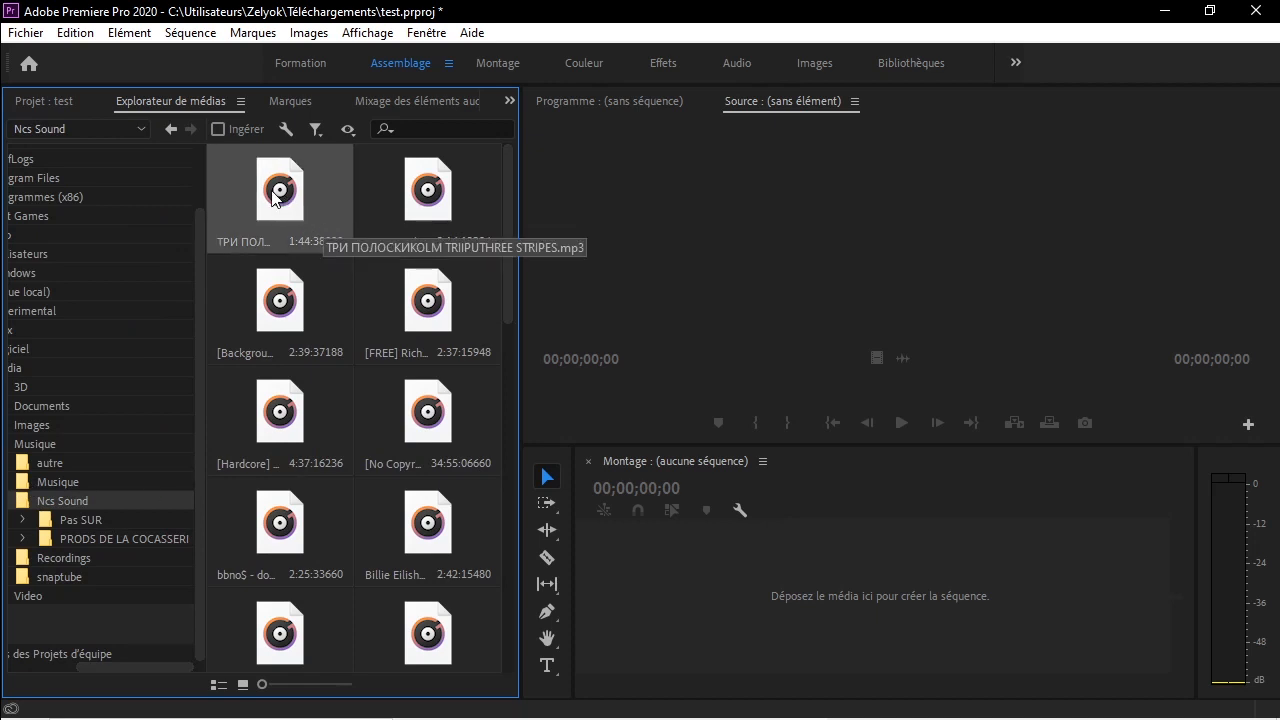
pyautogui.click(428, 193)
pyautogui.click(281, 200)
pyautogui.click(394, 230)
pyautogui.moveTo(414, 186); pyautogui.dragTo(377, 195)
pyautogui.click(24, 101)
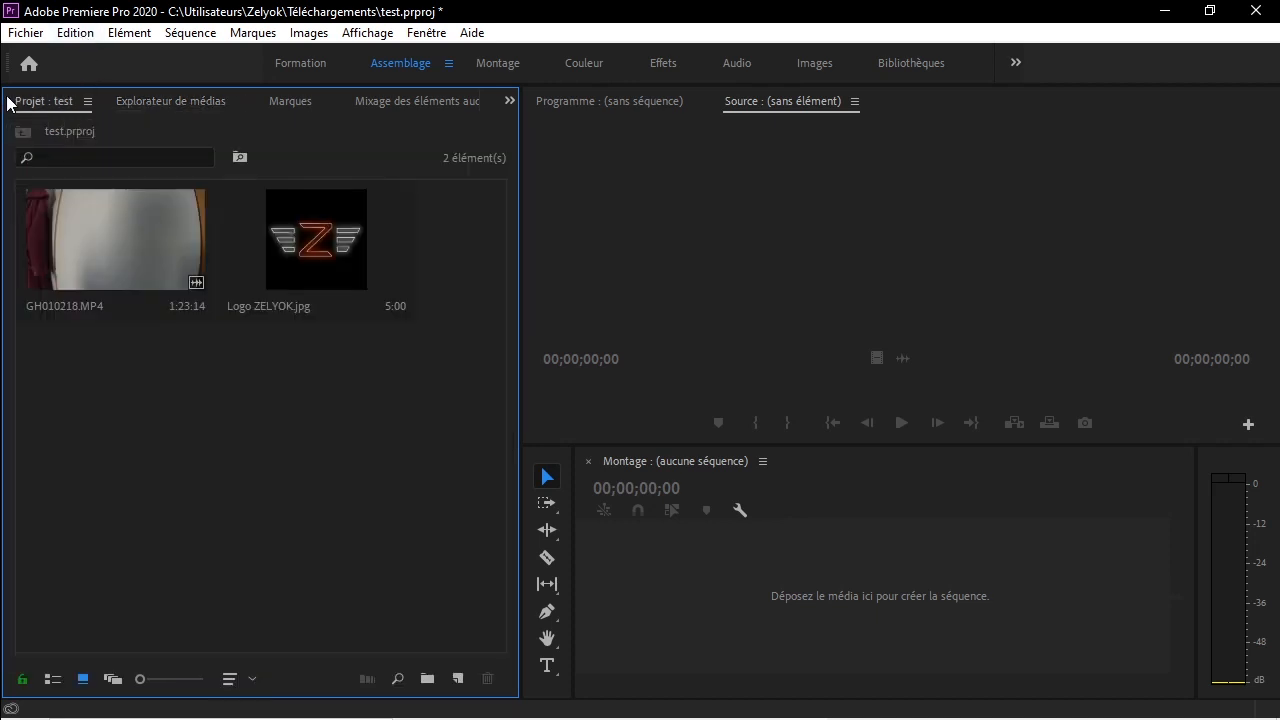
# Try to import the desktop audio file Giorno's Theme (Kaiya Remix).flac into the project.
pyautogui.moveTo(600, 10); pyautogui.dragTo(612, 179)
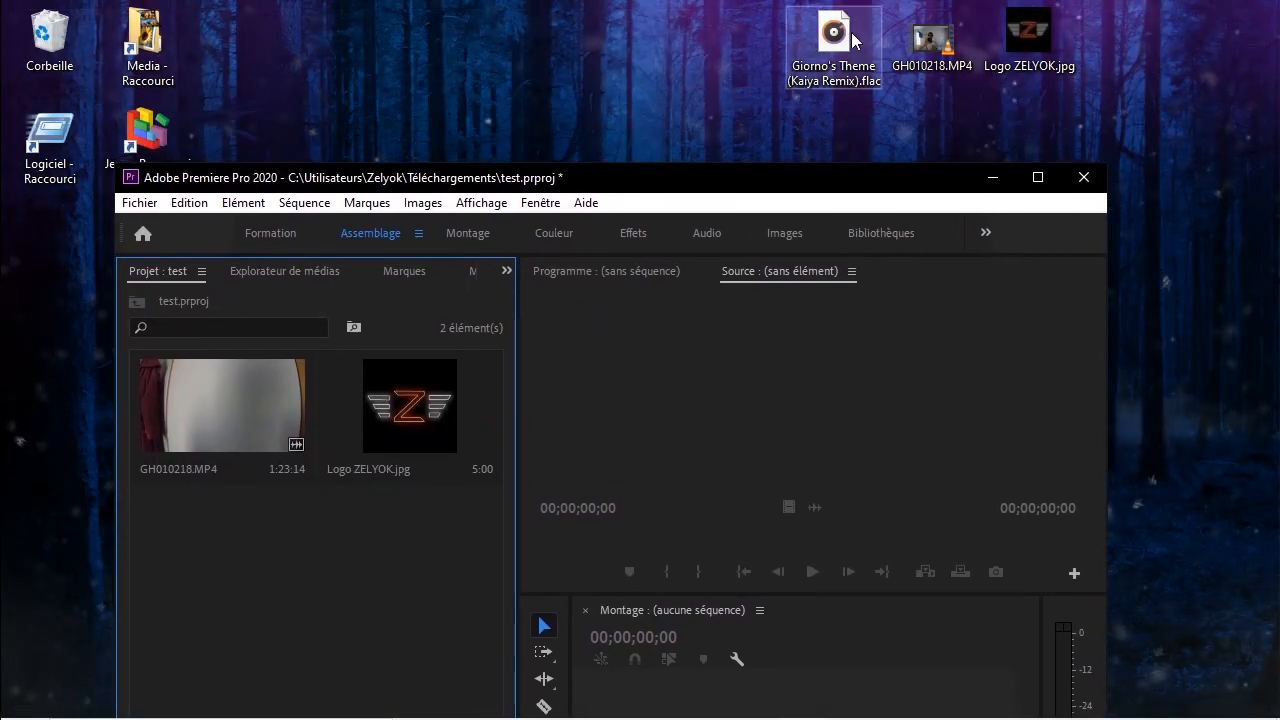
pyautogui.moveTo(851, 32); pyautogui.dragTo(271, 574)
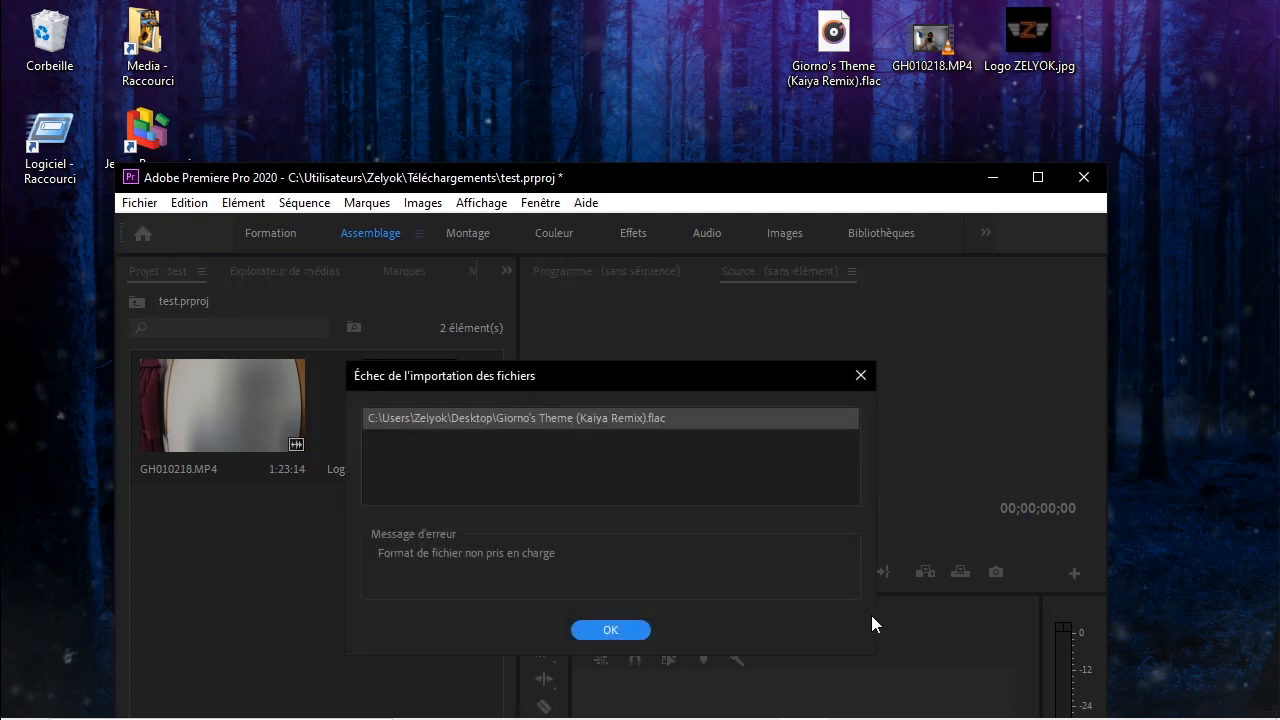
pyautogui.click(611, 629)
pyautogui.moveTo(826, 35); pyautogui.dragTo(224, 580)
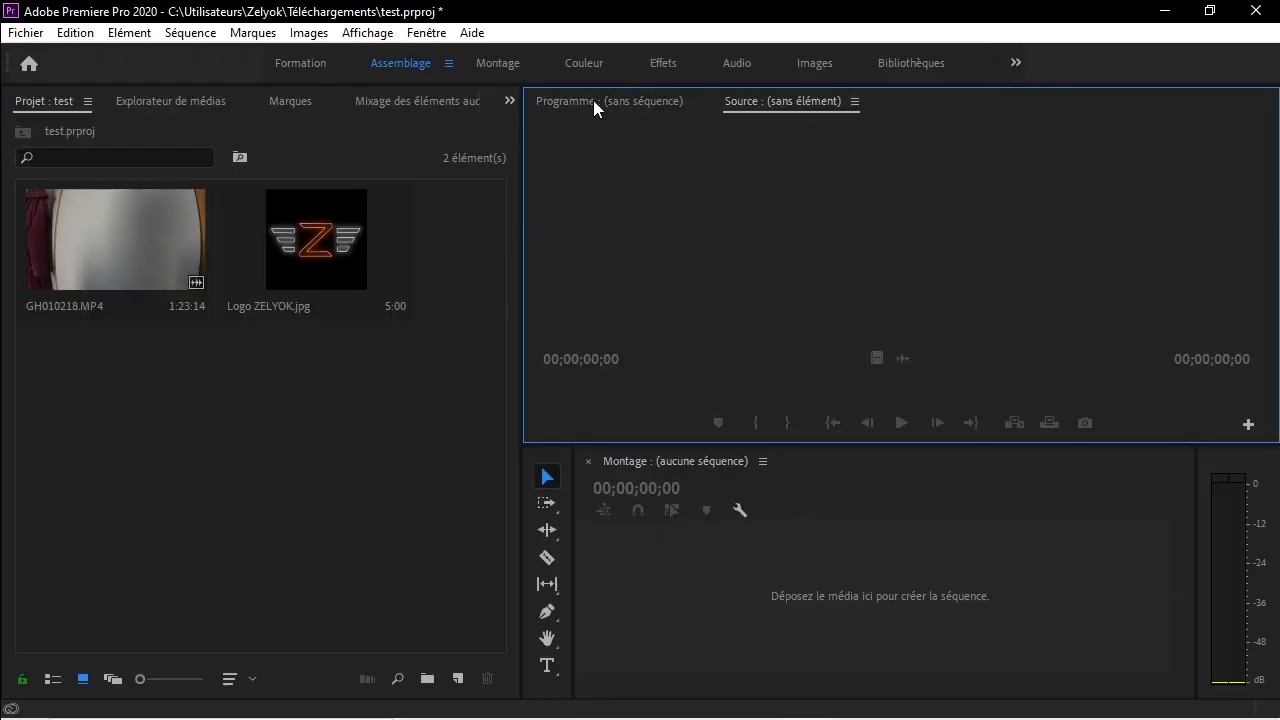
# Load the GH010218.MP4 clip from the project into the Source monitor.
pyautogui.click(595, 101)
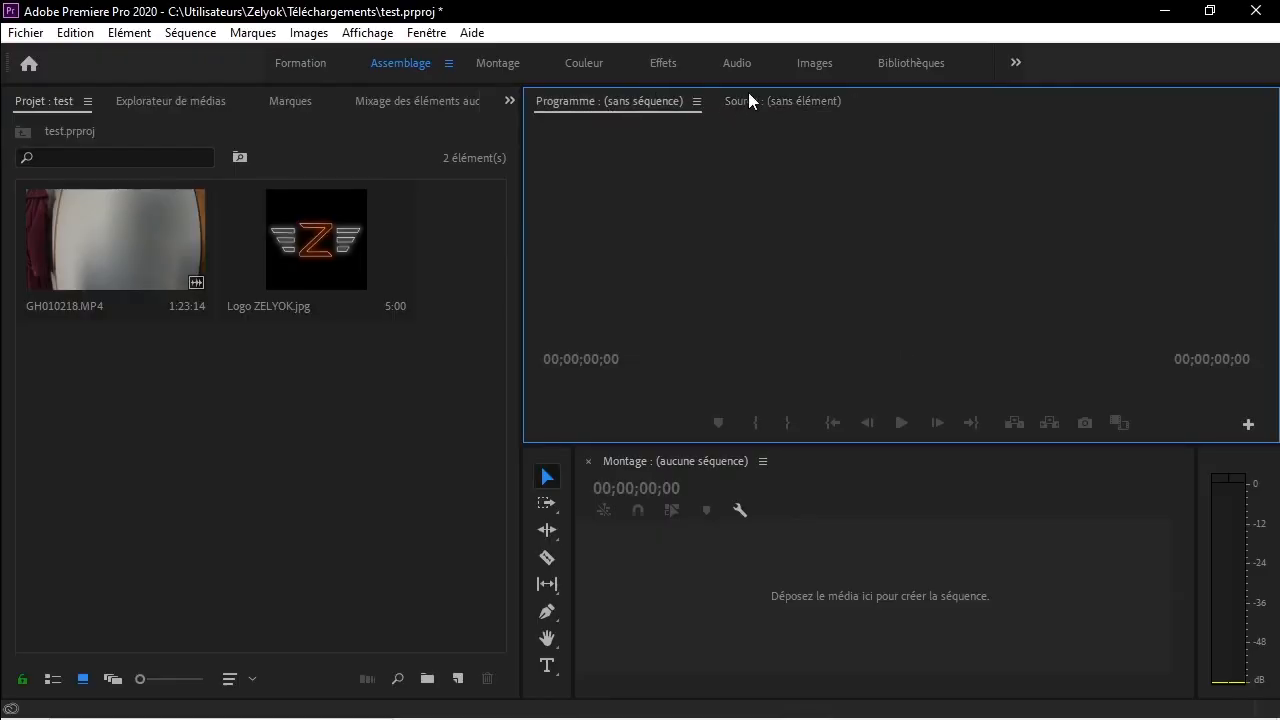
pyautogui.click(752, 98)
pyautogui.click(103, 266)
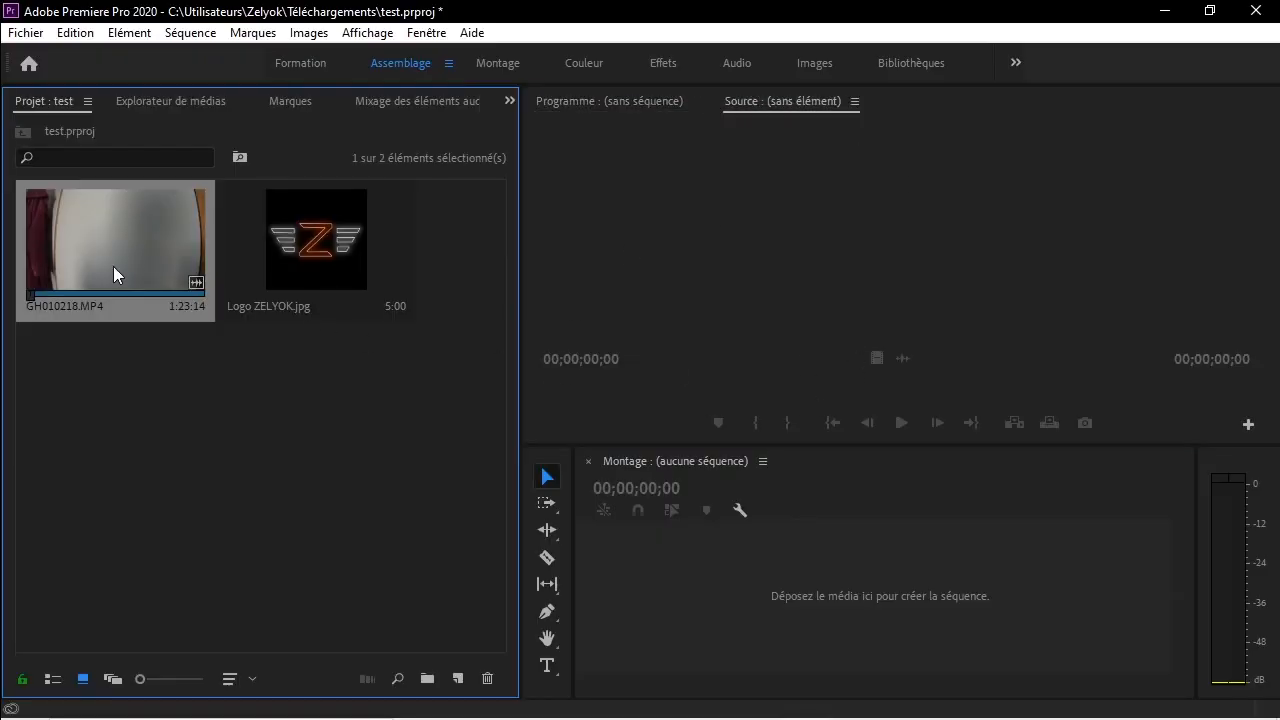
pyautogui.moveTo(88, 321); pyautogui.dragTo(905, 277)
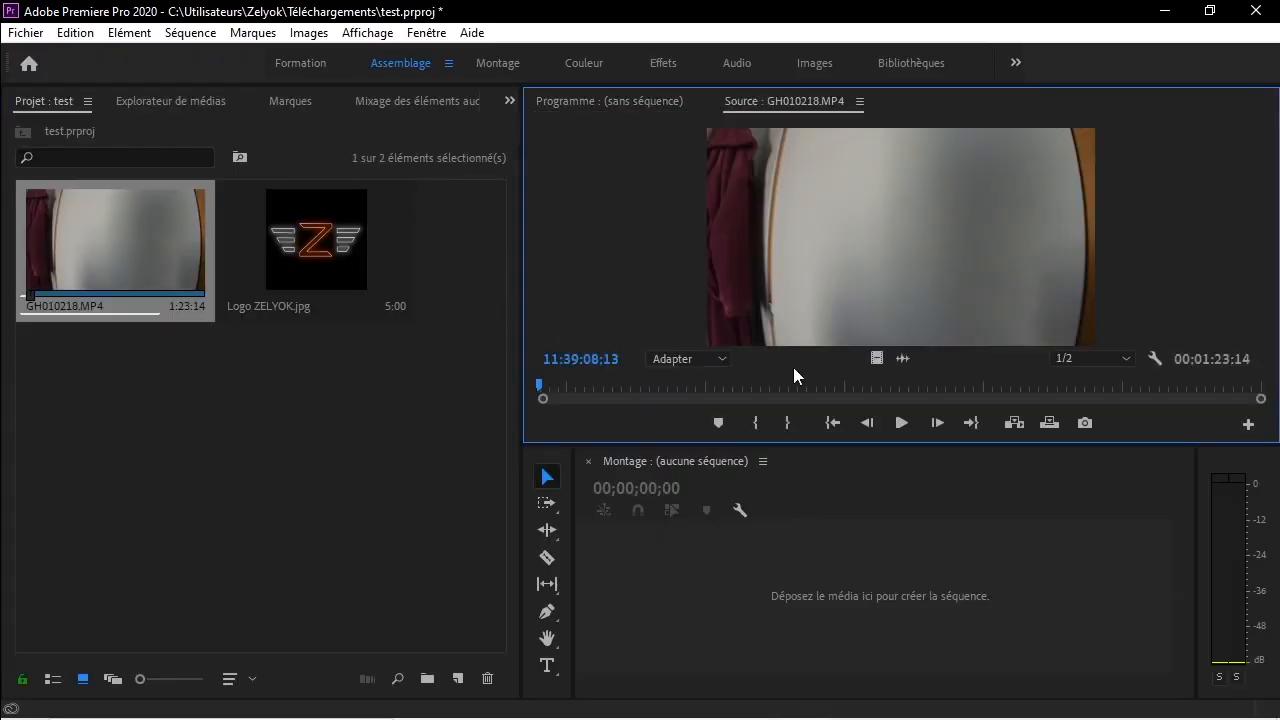
# Scrub the source clip to 11:39:20:09 and compare the Programme monitor with the Source monitor.
pyautogui.moveTo(545, 399); pyautogui.dragTo(714, 408)
pyautogui.click(645, 101)
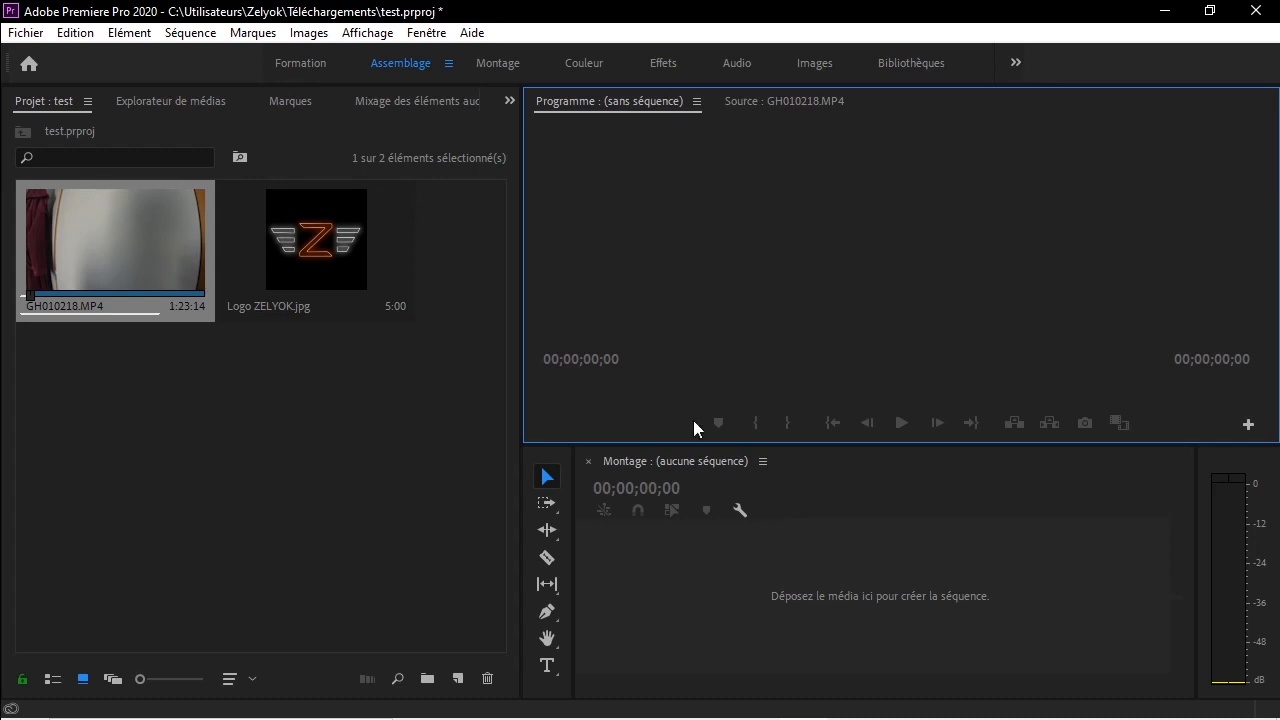
pyautogui.click(596, 542)
pyautogui.click(792, 101)
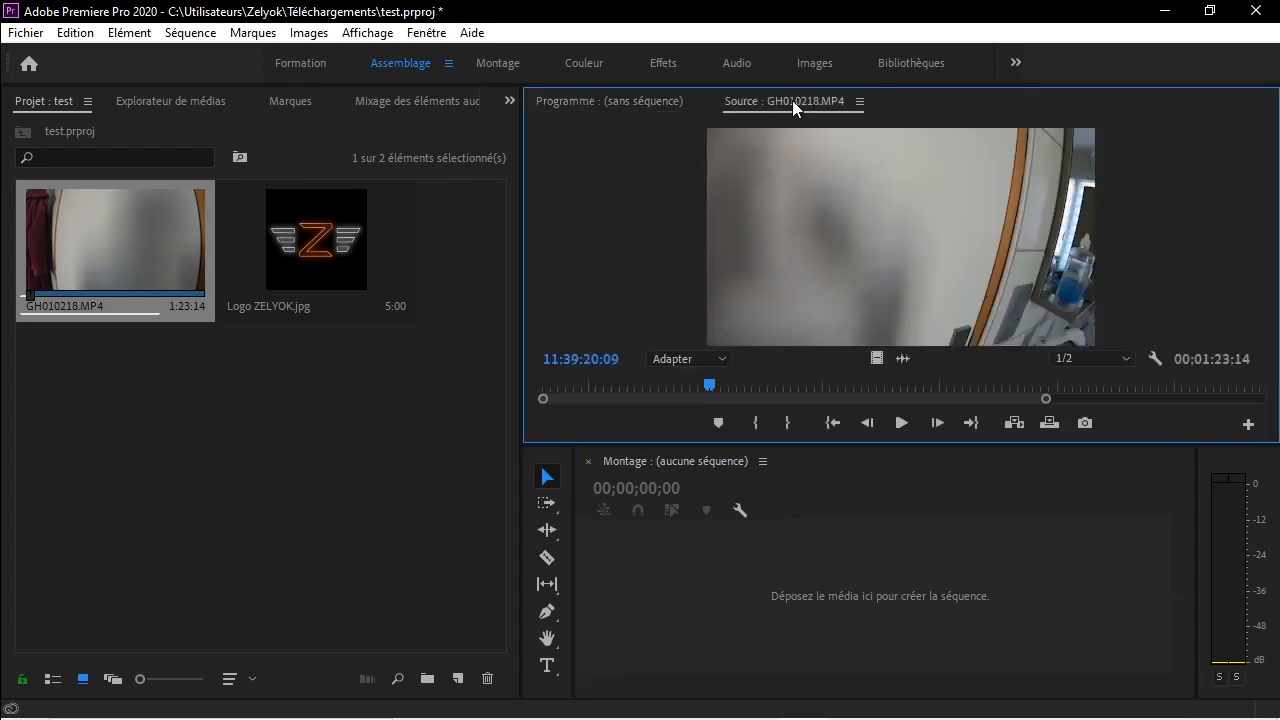
# Create a sequence from the GH010218.MP4 clip in the empty timeline and delete the clip from it.
pyautogui.click(629, 102)
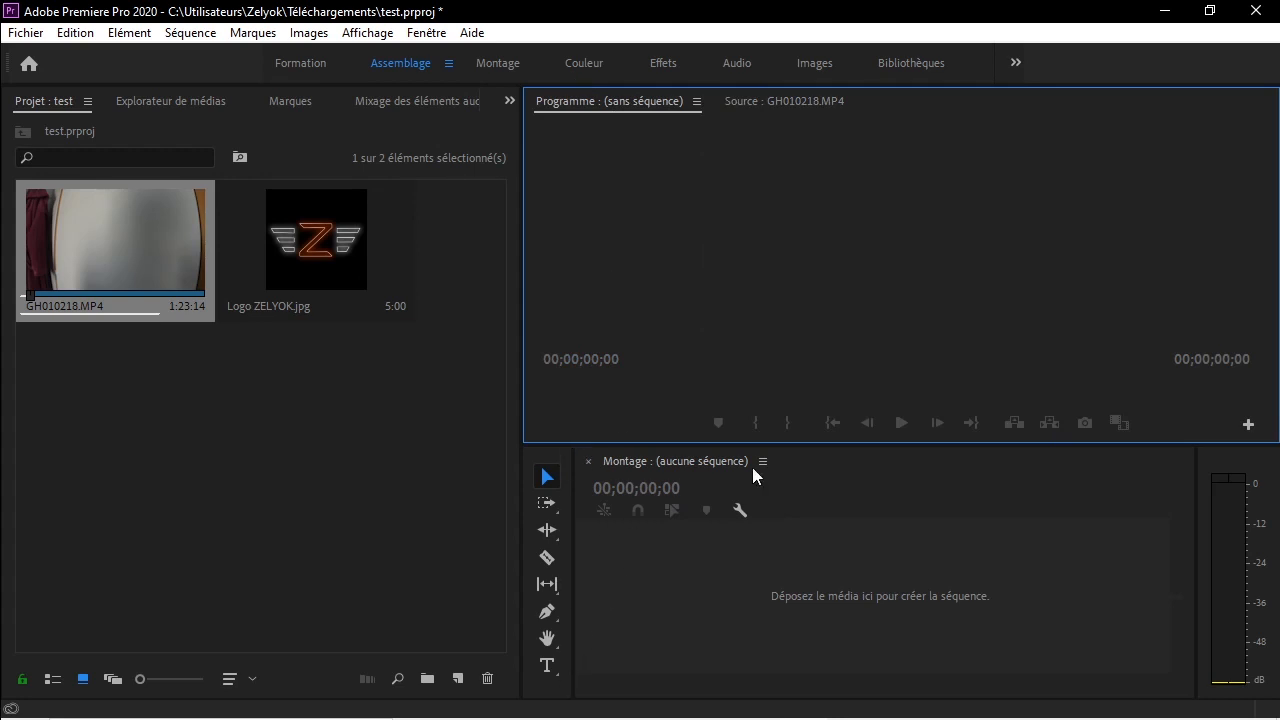
pyautogui.moveTo(155, 265); pyautogui.dragTo(807, 585)
pyautogui.click(893, 581)
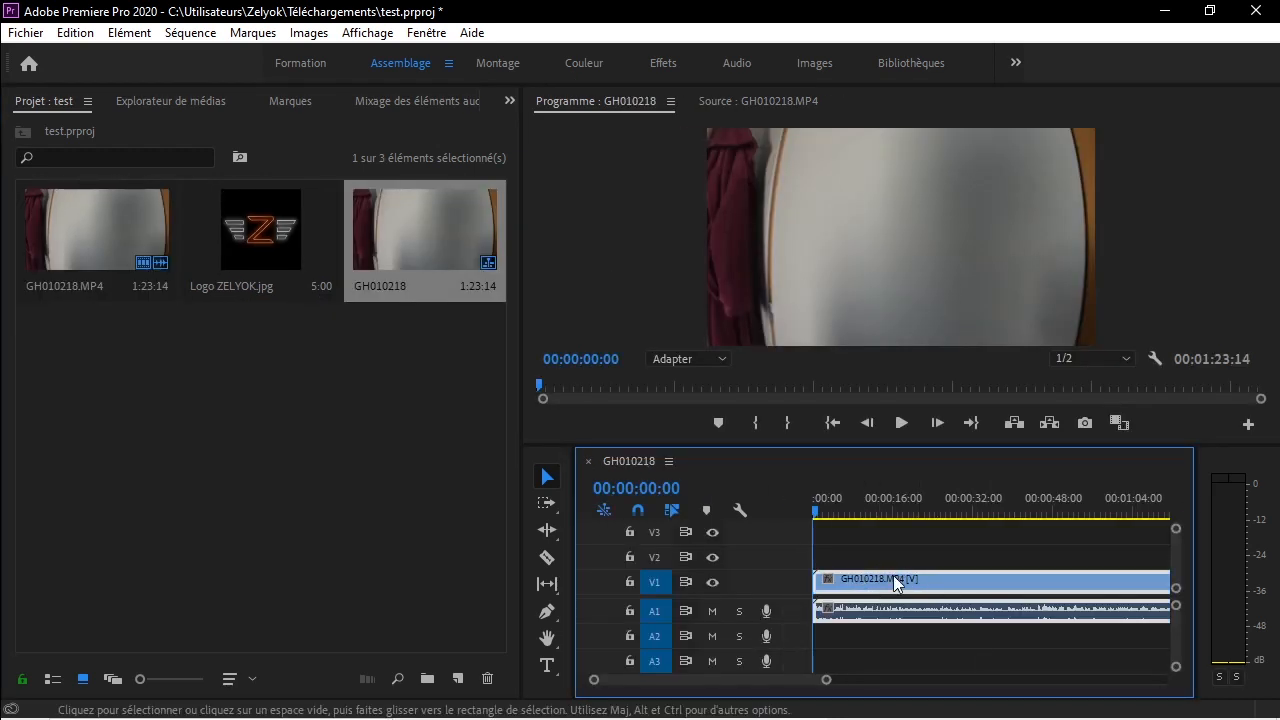
pyautogui.press('Delete')
# Show the source clip again and compare the Couleur and Montage workspaces with Assemblage, ending in Assemblage.
pyautogui.click(786, 104)
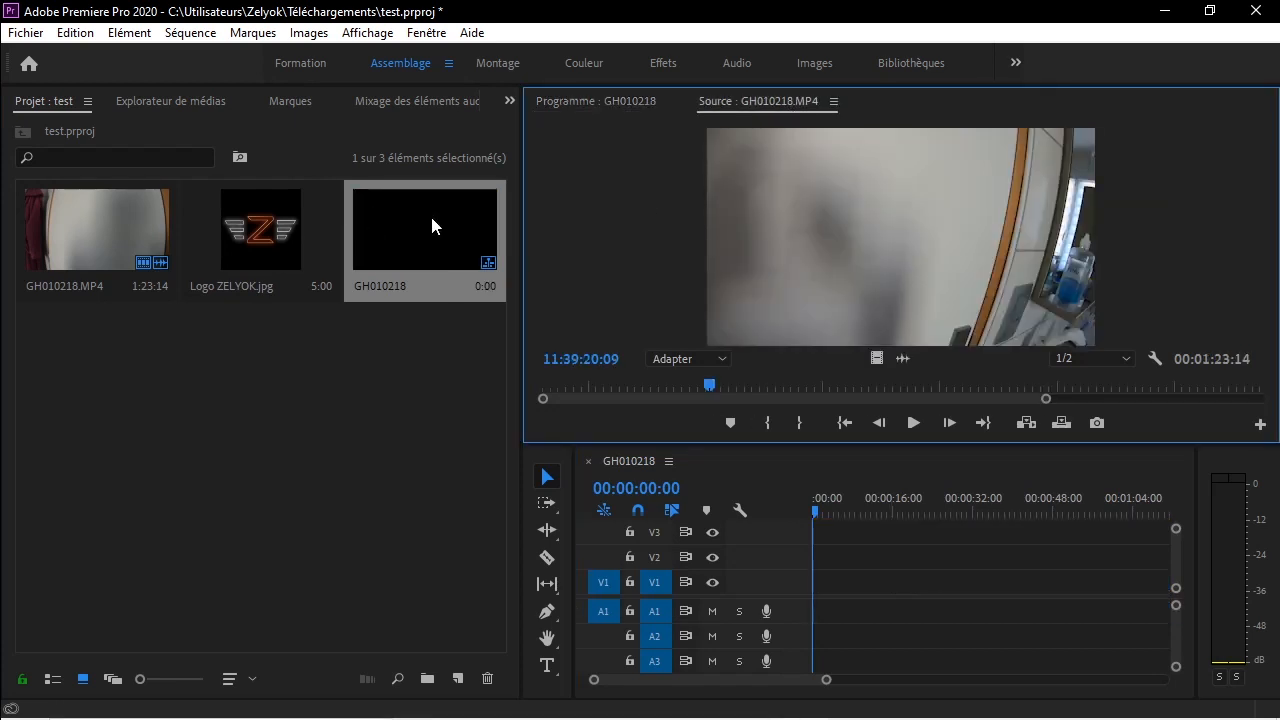
pyautogui.click(83, 215)
pyautogui.click(585, 63)
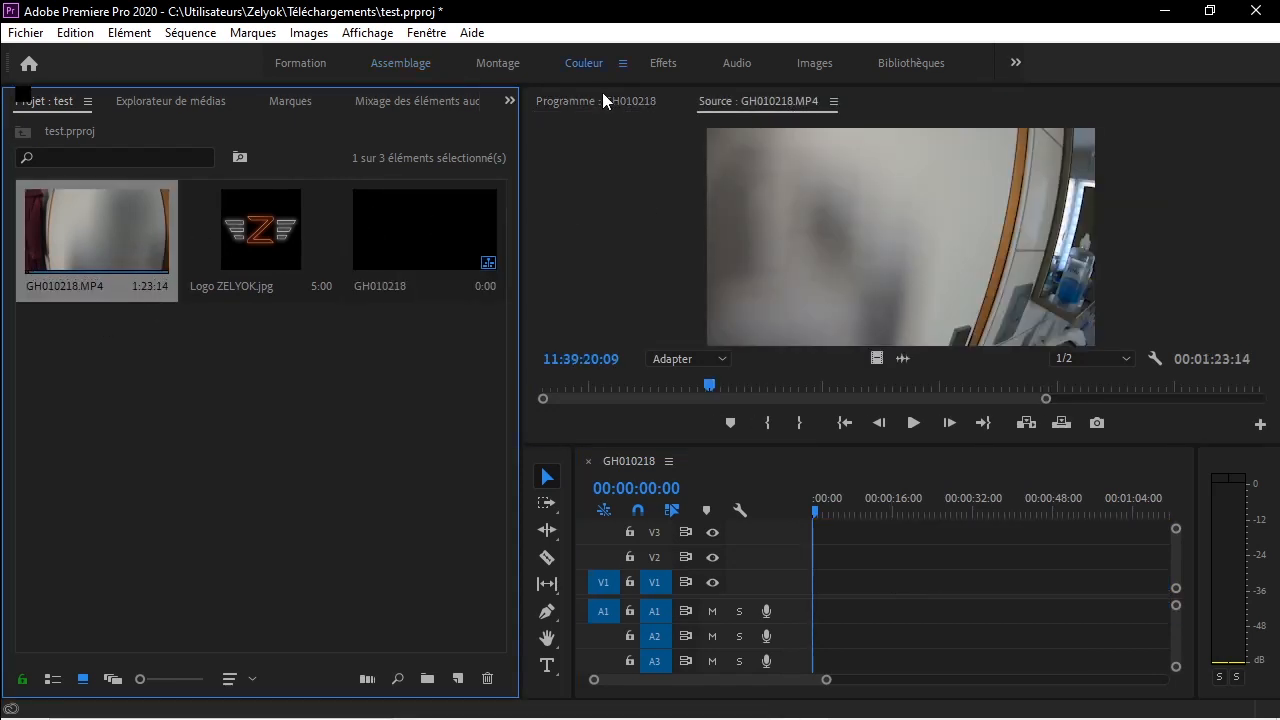
pyautogui.click(380, 65)
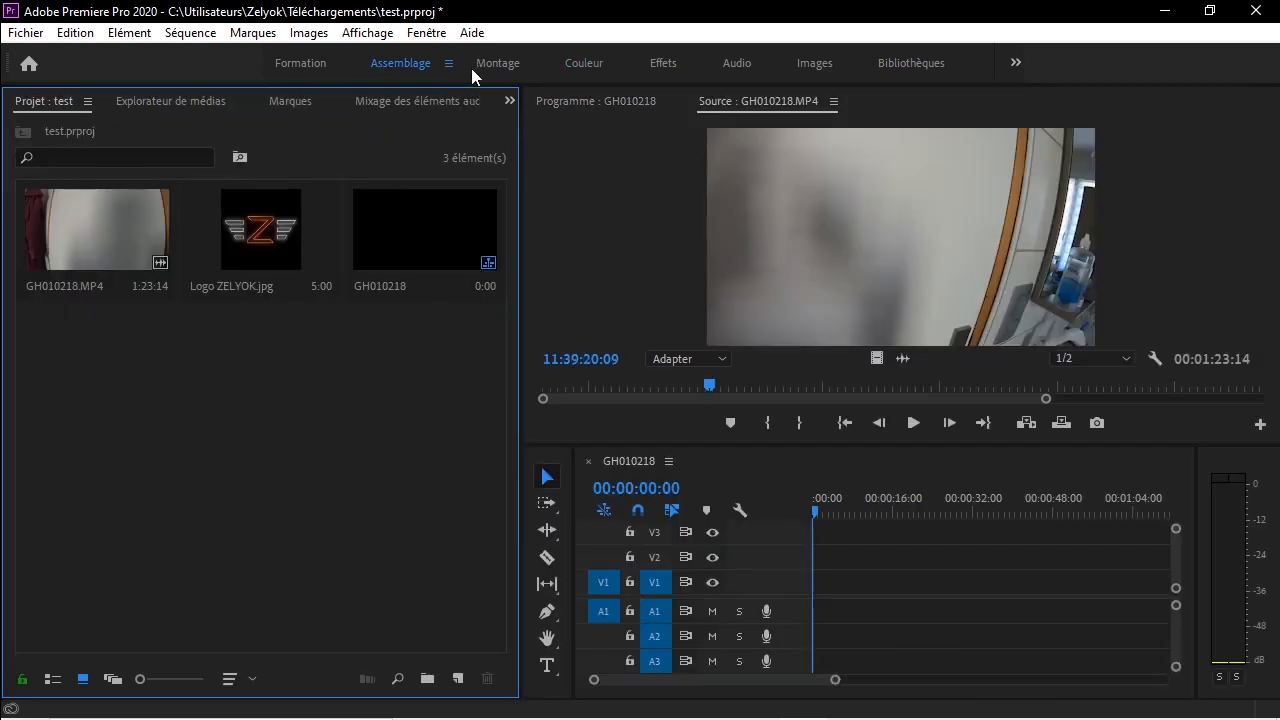
pyautogui.click(476, 65)
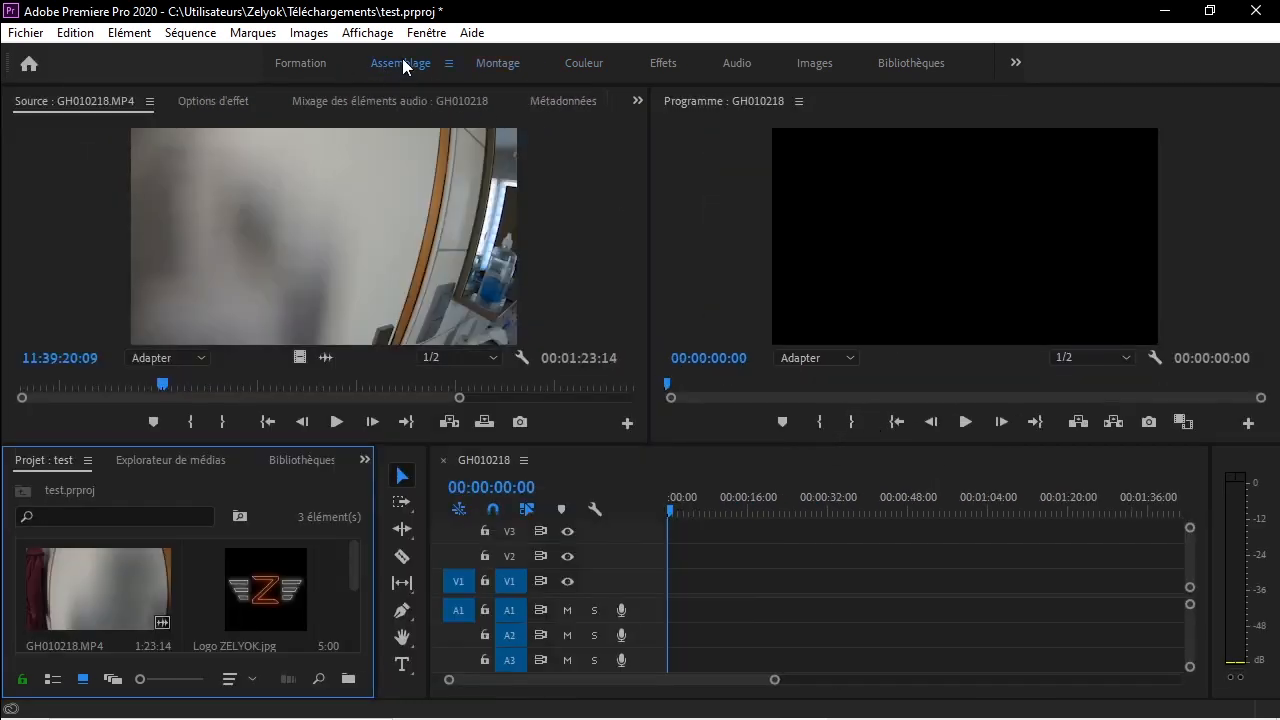
pyautogui.click(402, 60)
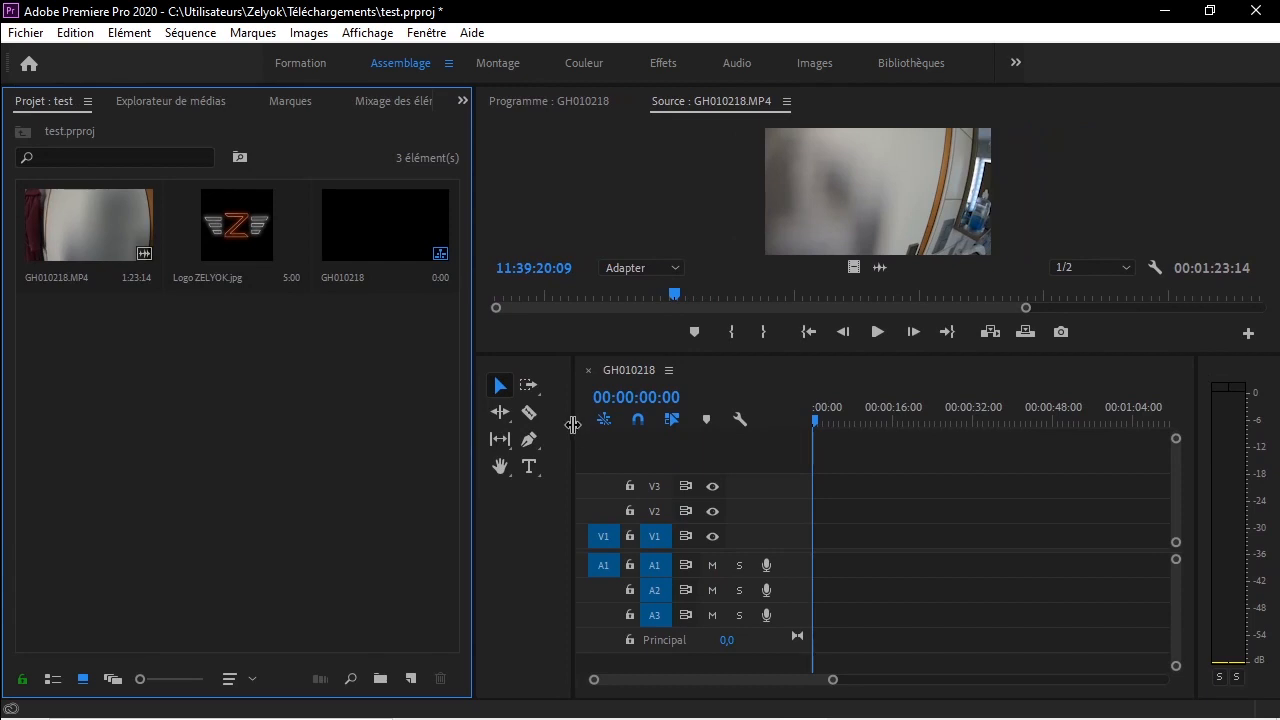
# Narrow the tools area and heighten the Source monitor, and view the Marques and Mixage des éléments audio panels.
pyautogui.moveTo(573, 425); pyautogui.dragTo(523, 431)
pyautogui.moveTo(568, 353); pyautogui.dragTo(591, 413)
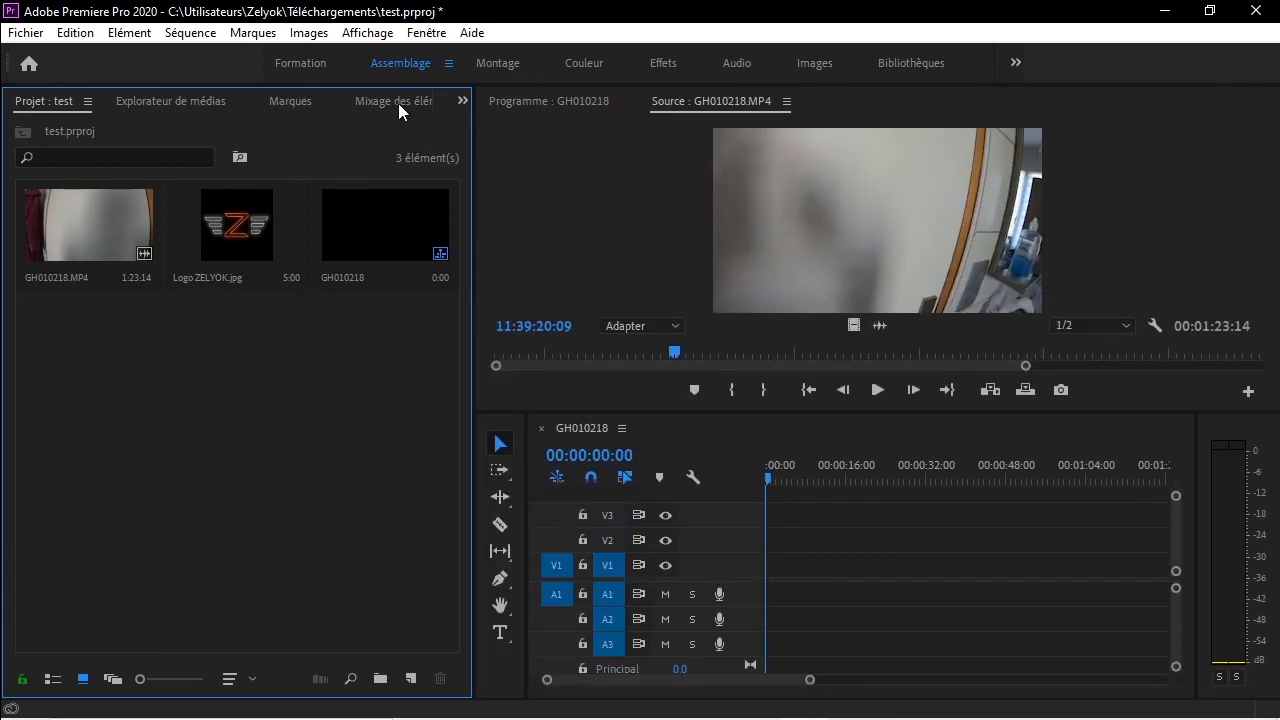
pyautogui.click(305, 104)
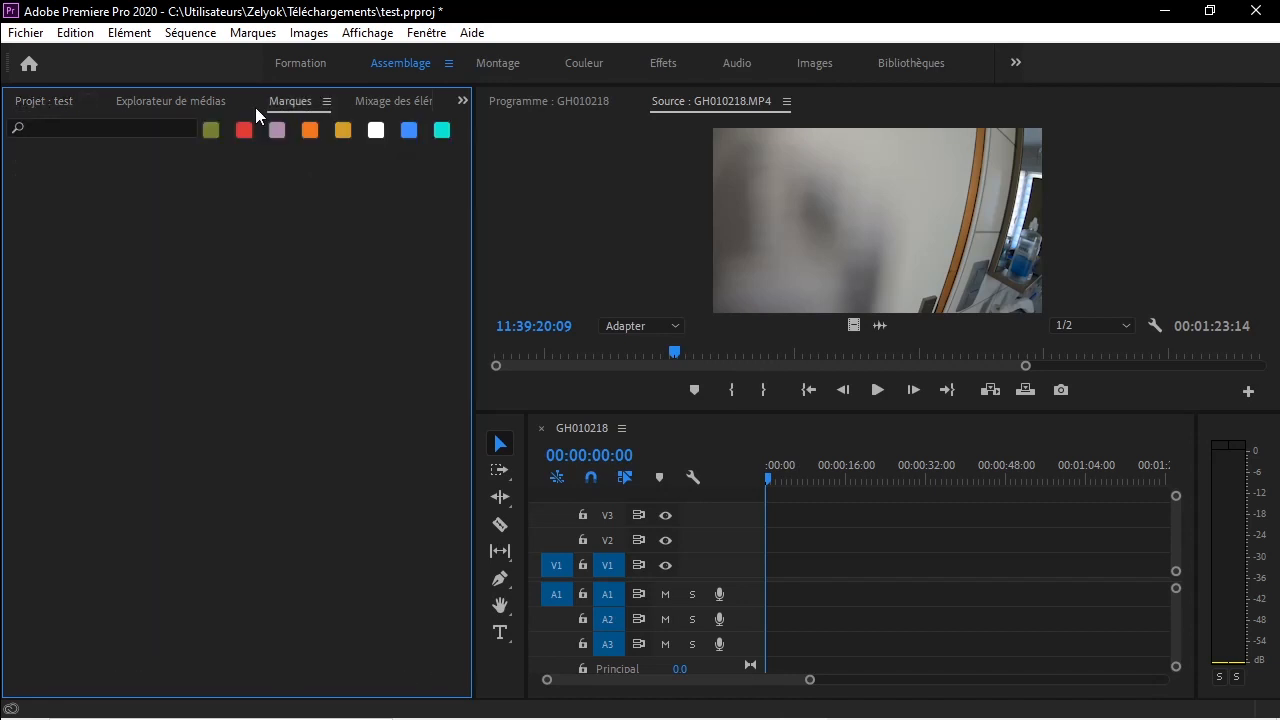
pyautogui.click(326, 101)
pyautogui.click(370, 106)
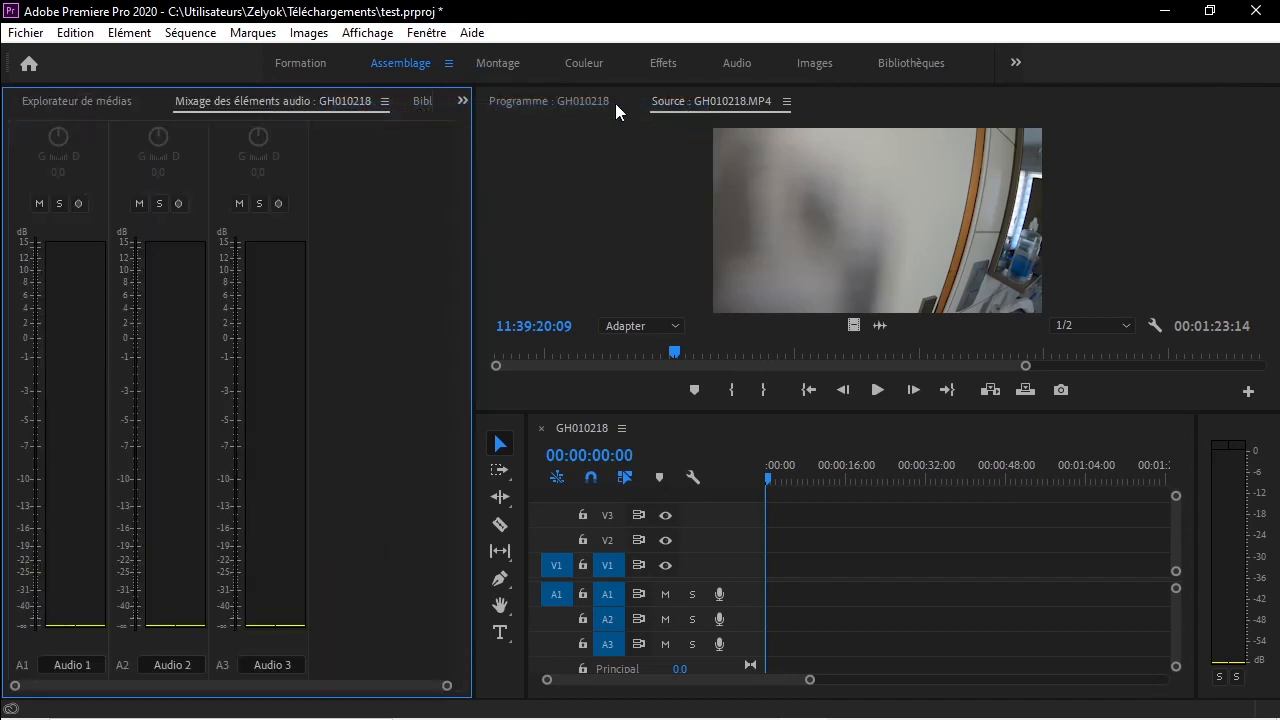
# Close the Source monitor panel and the GH010218 timeline panel in the Assemblage workspace.
pyautogui.click(580, 104)
pyautogui.click(720, 101)
pyautogui.click(787, 101)
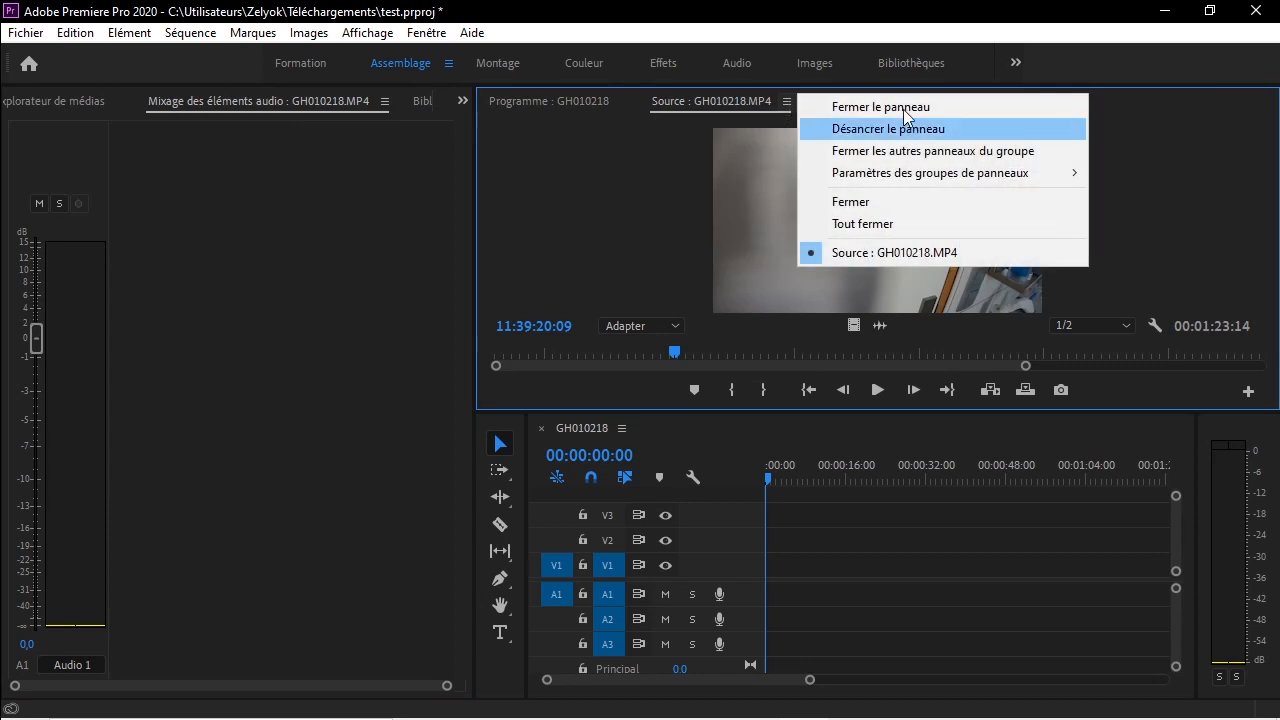
pyautogui.click(900, 107)
pyautogui.rightClick(618, 436)
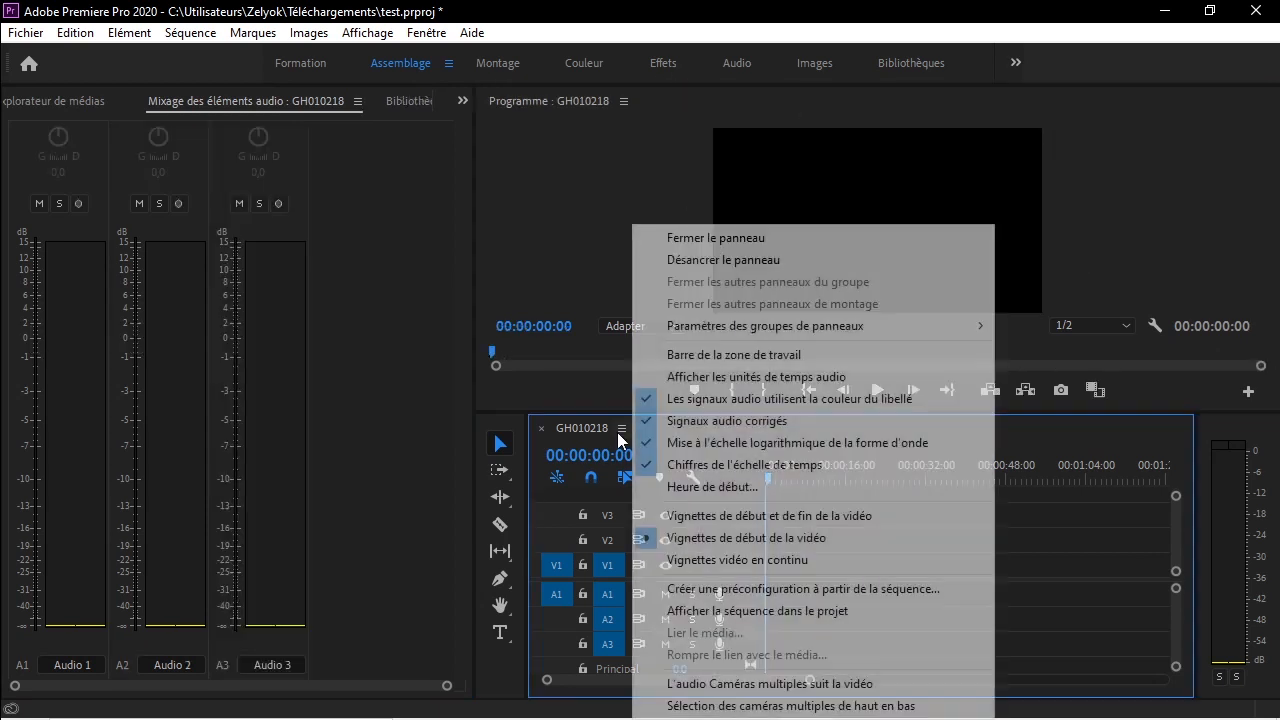
pyautogui.click(697, 237)
# Restore the saved layout of the Assemblage workspace and view the list of available workspaces.
pyautogui.click(448, 63)
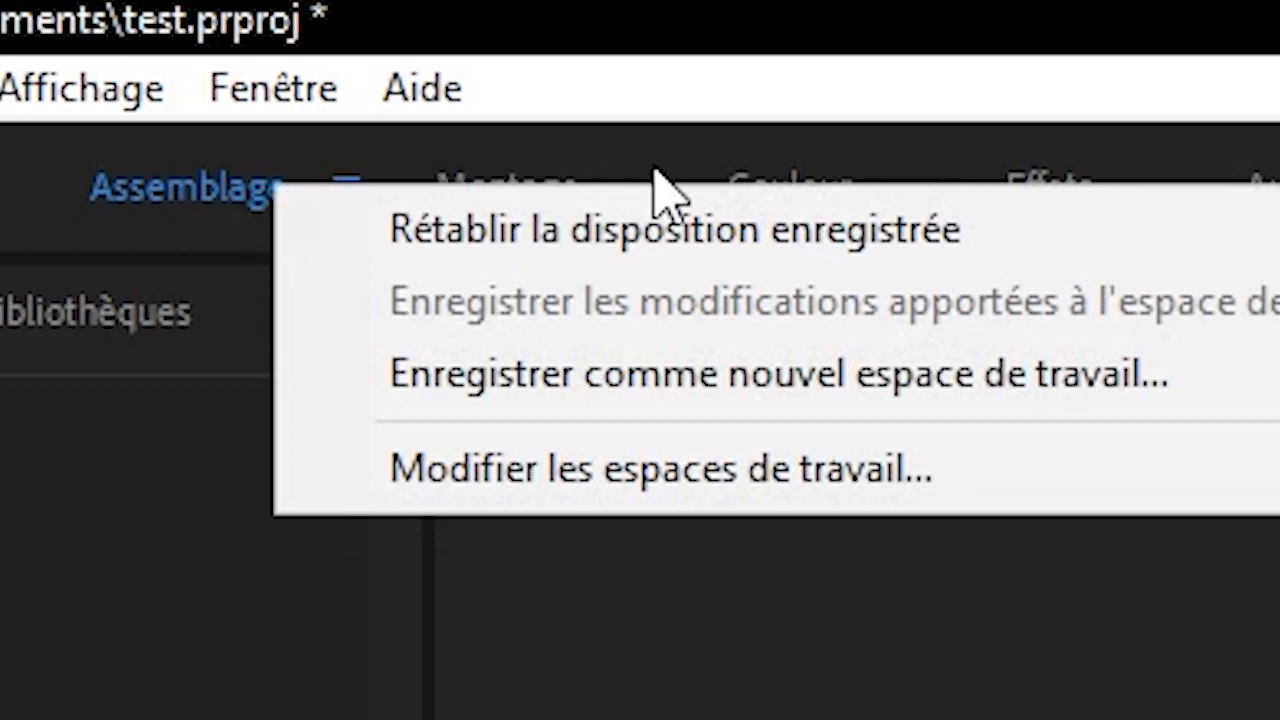
pyautogui.click(803, 263)
pyautogui.click(250, 100)
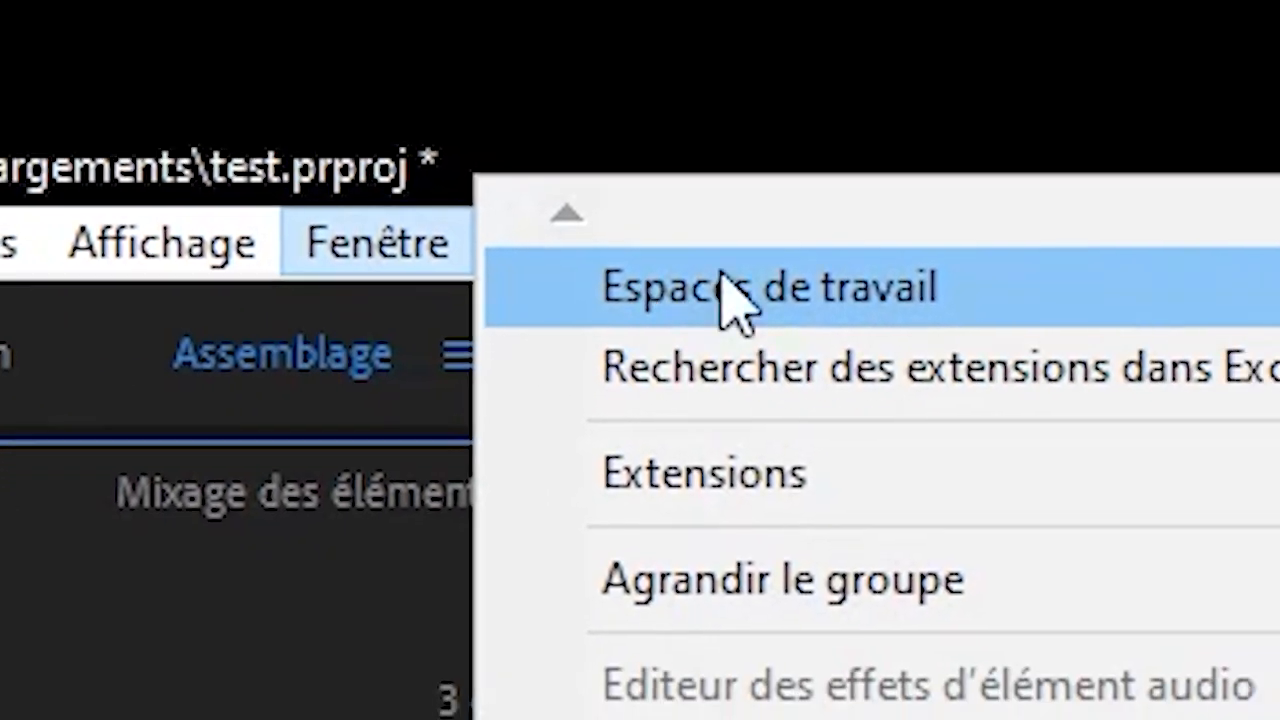
pyautogui.moveTo(1076, 156)
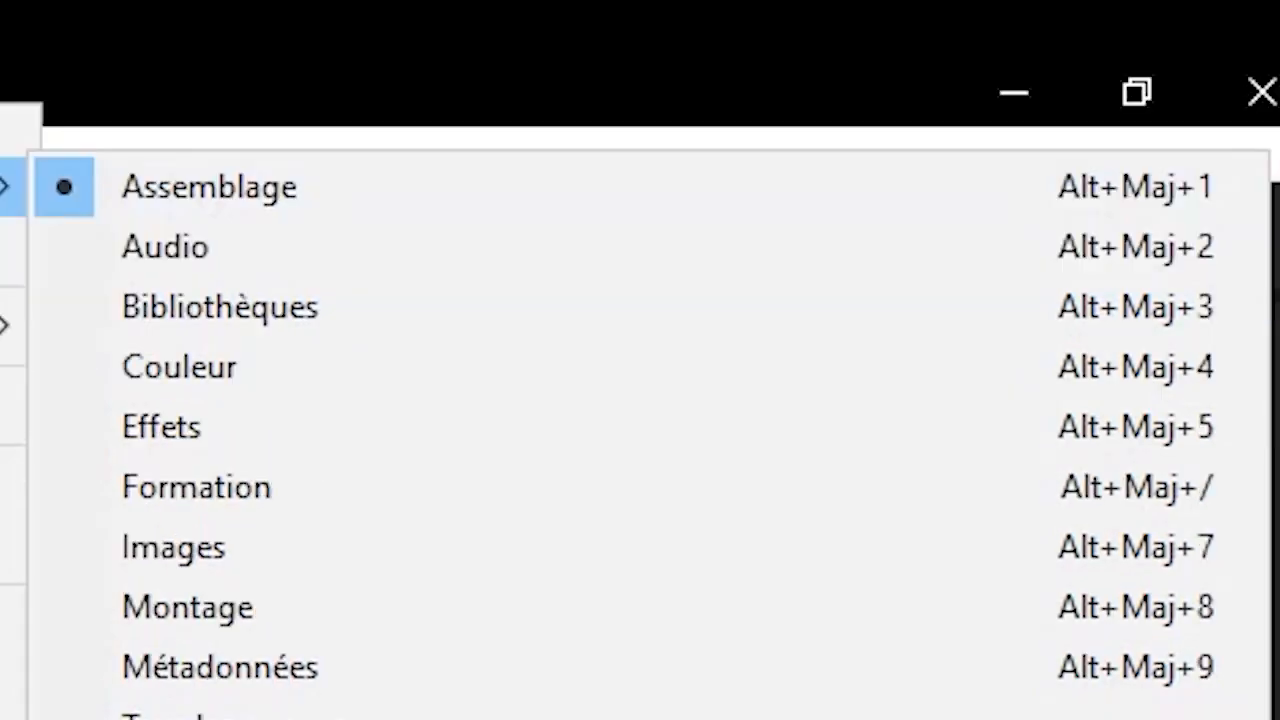
pyautogui.click(891, 272)
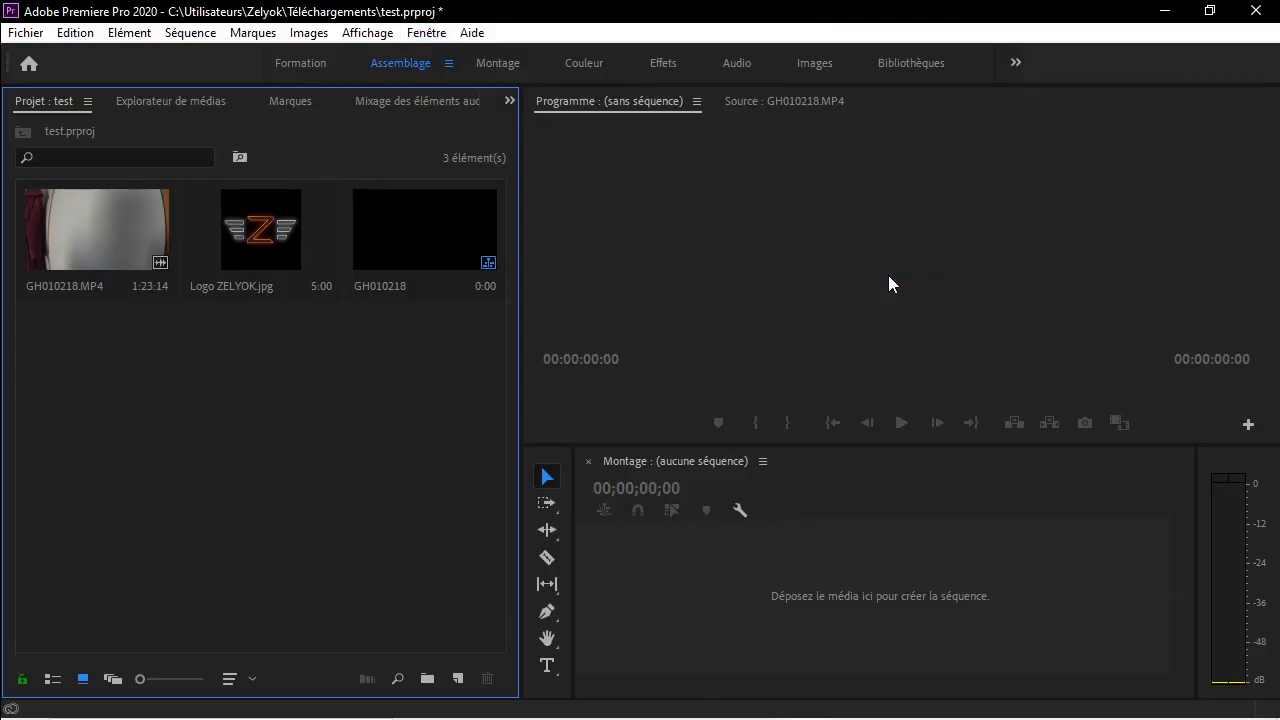
# View the Explorateur de médias and Marques panels and add the Options d'effet panel to the workspace.
pyautogui.click(173, 101)
pyautogui.click(290, 101)
pyautogui.click(426, 33)
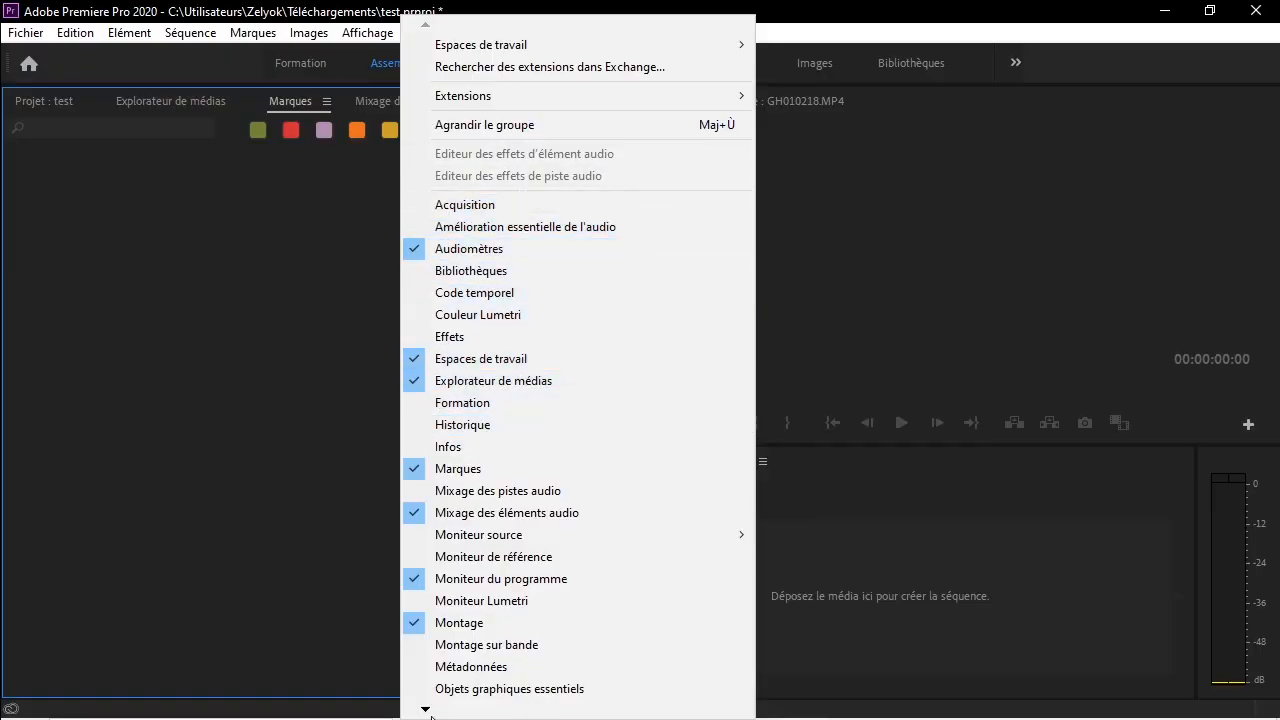
pyautogui.moveTo(426, 710)
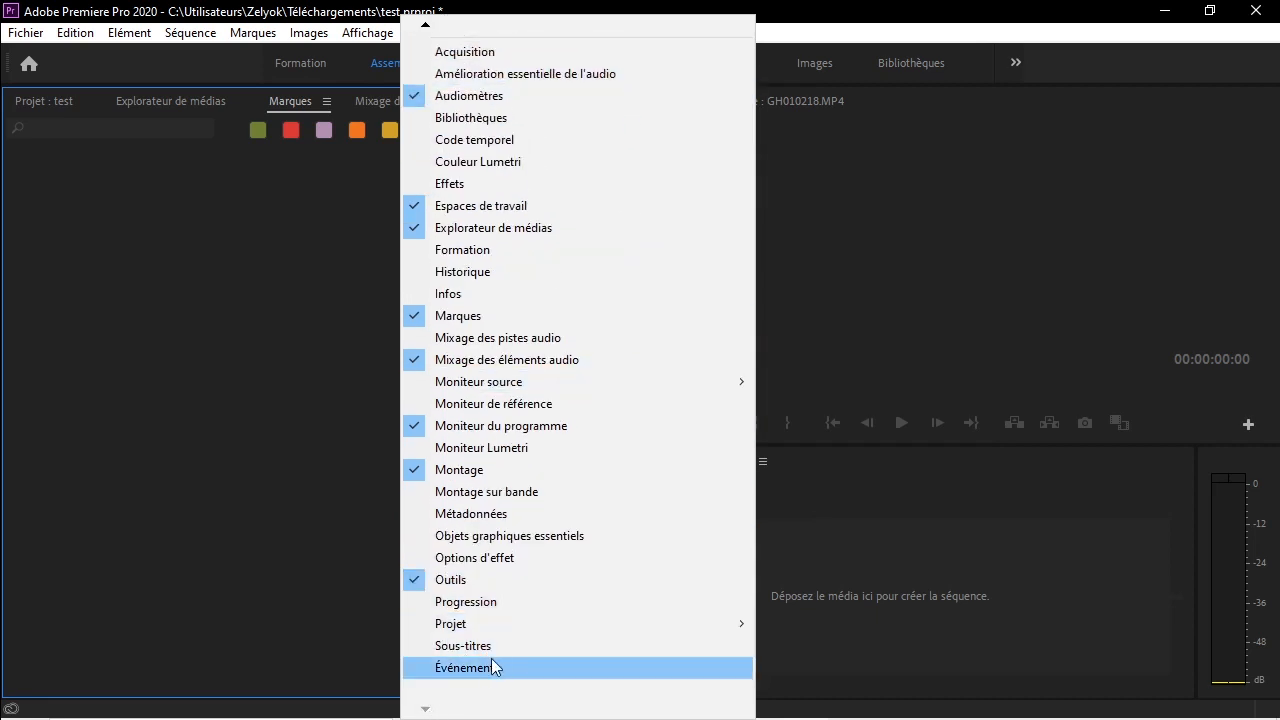
pyautogui.click(497, 563)
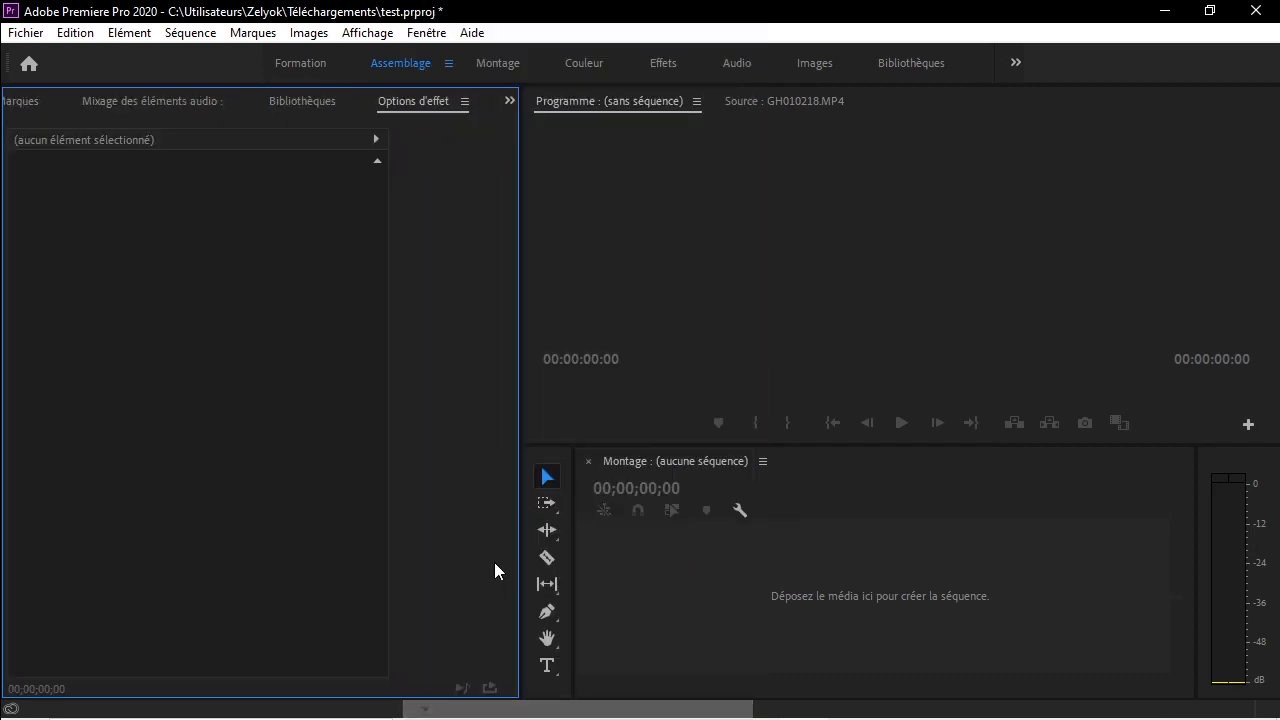
# Toggle the timeline view in the Options d'effet panel and place the panel first in its group, before Projet.
pyautogui.click(380, 139)
pyautogui.click(121, 109)
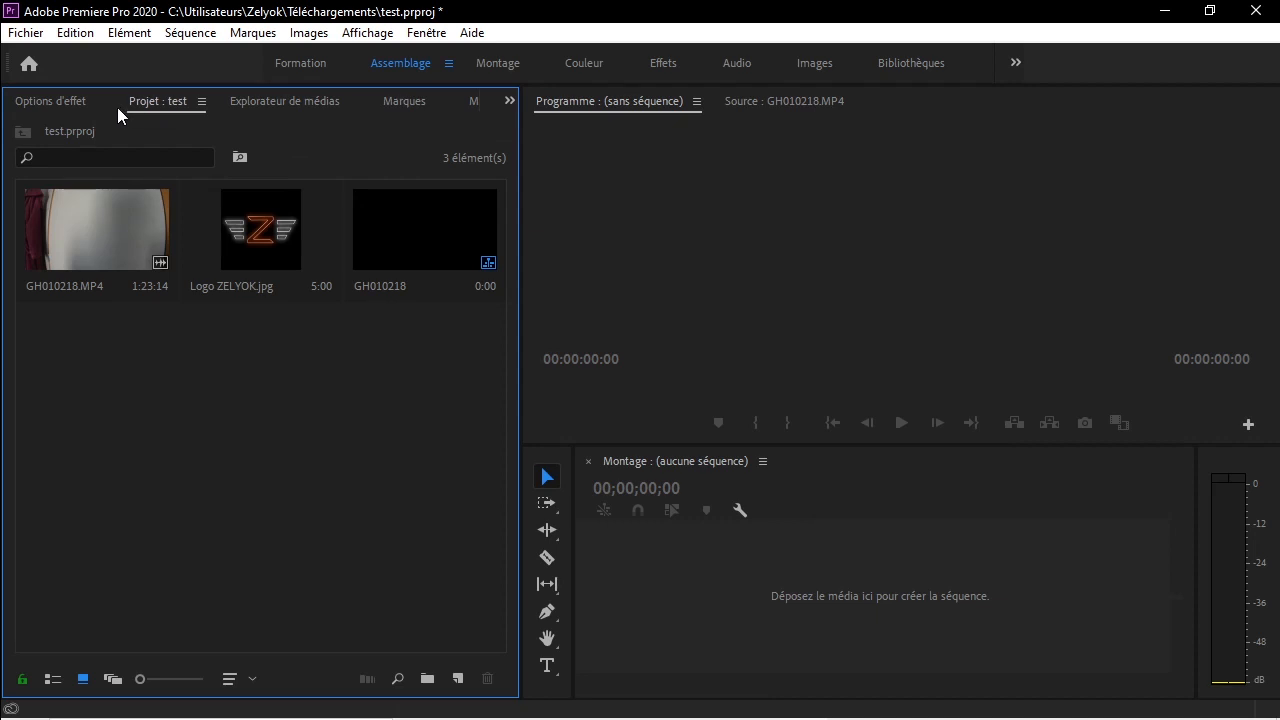
pyautogui.click(104, 110)
# Review the list of available panels and reset the Assemblage workspace to its saved arrangement.
pyautogui.click(433, 40)
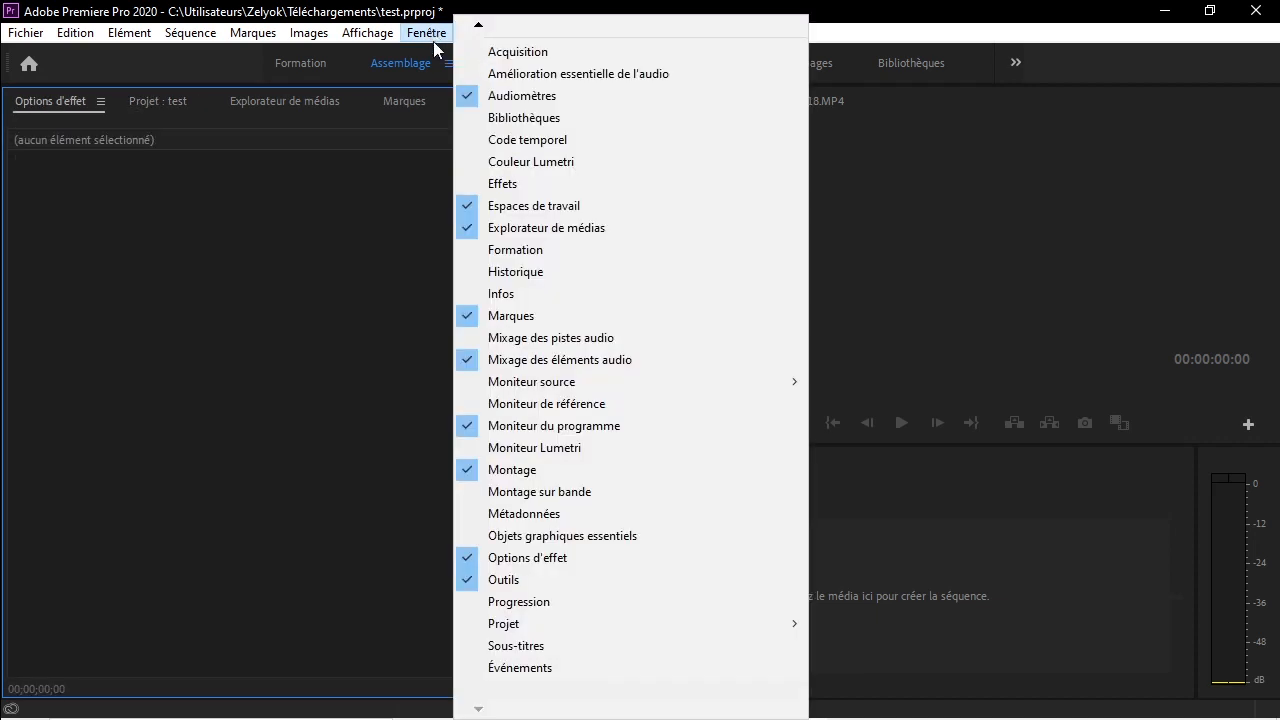
pyautogui.click(210, 497)
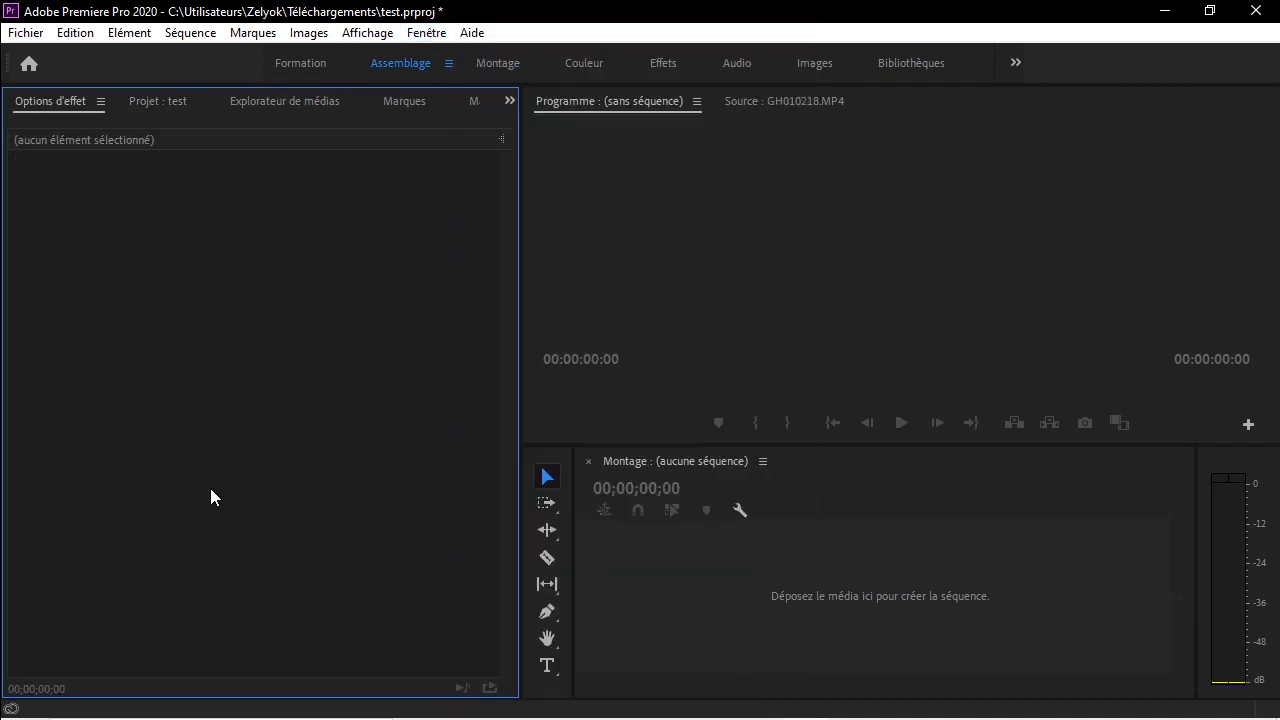
pyautogui.click(446, 63)
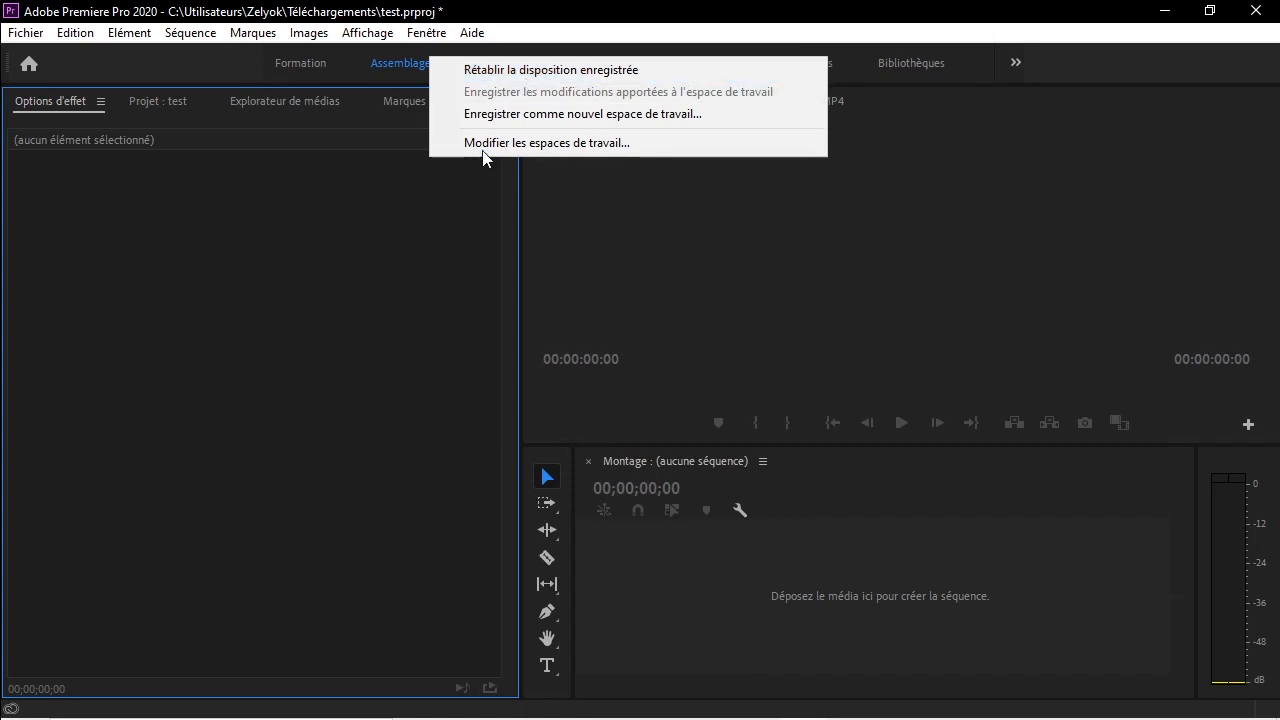
pyautogui.click(509, 74)
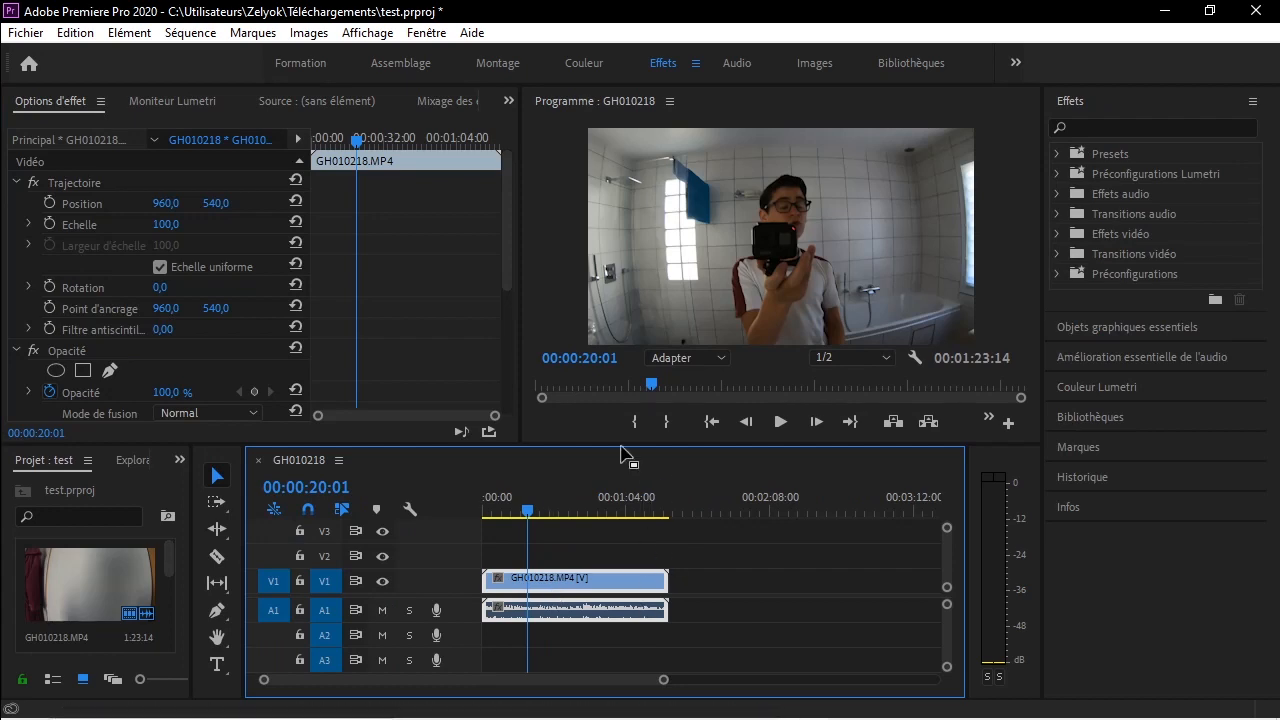
# Enlarge the timeline panel of the Effets workspace by shrinking the monitors, the project panel and the panels beside it.
pyautogui.moveTo(619, 441); pyautogui.dragTo(619, 214)
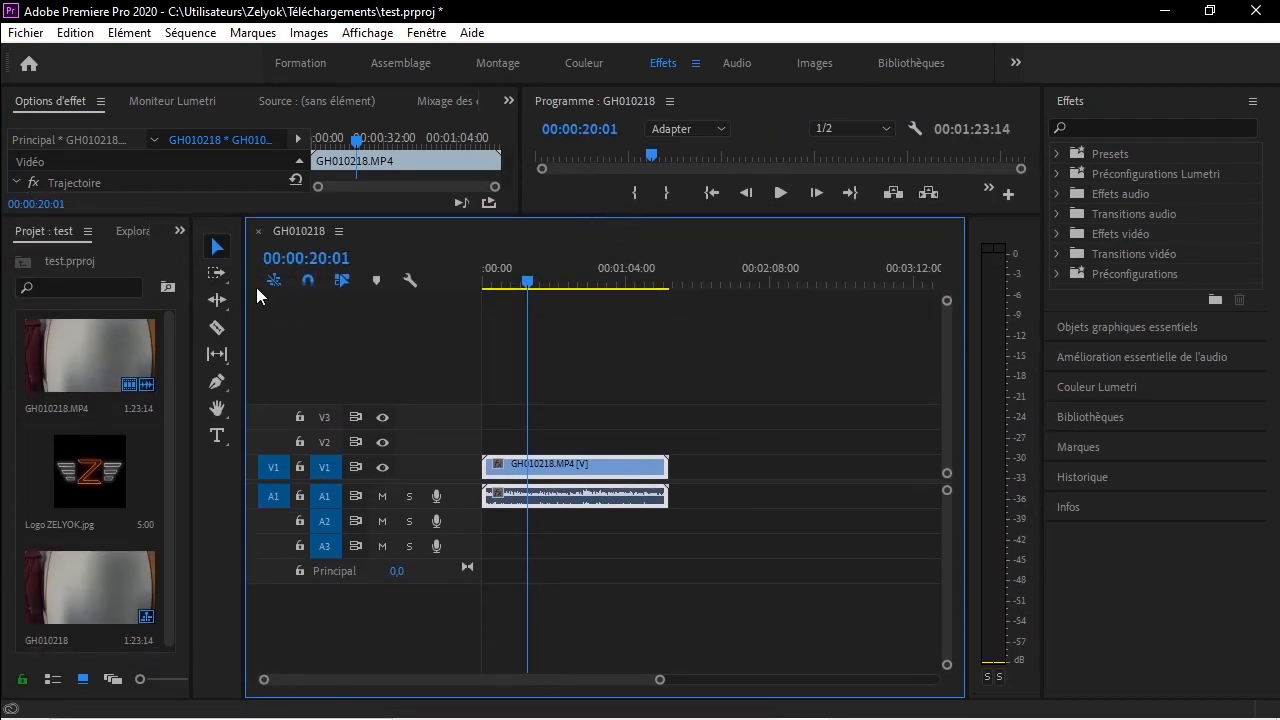
pyautogui.moveTo(191, 315); pyautogui.dragTo(52, 333)
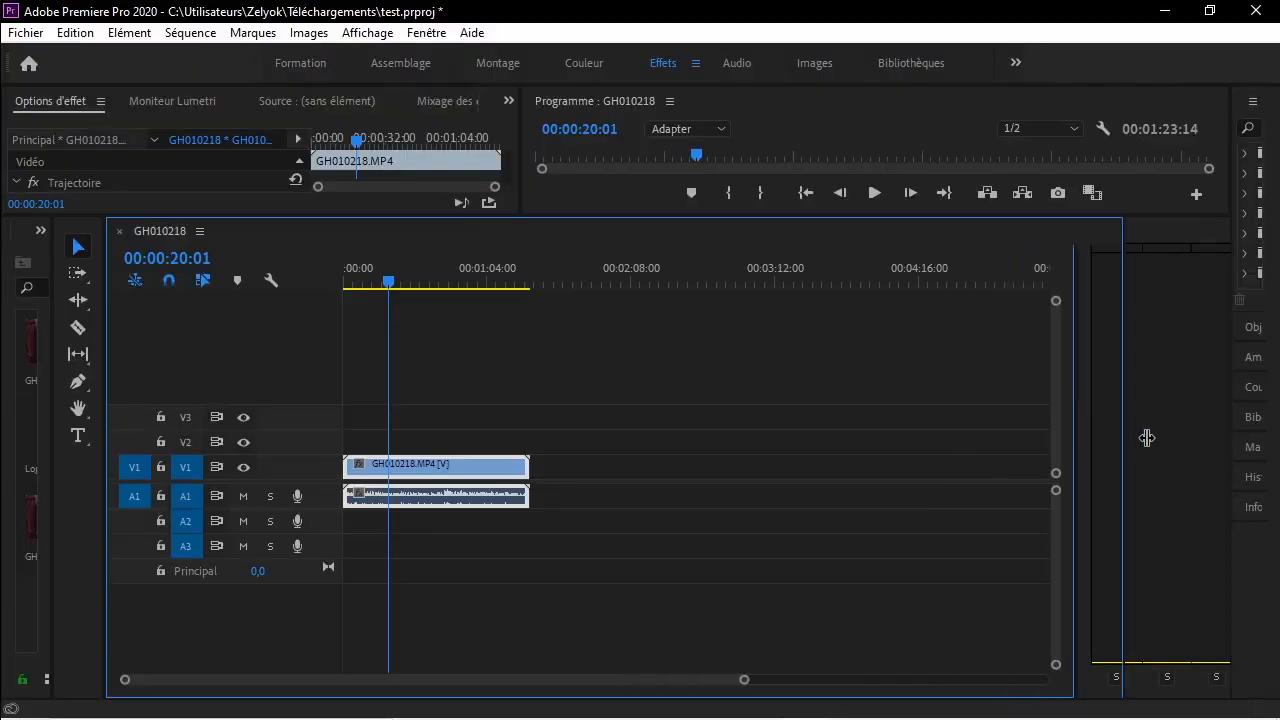
pyautogui.moveTo(1147, 438); pyautogui.dragTo(1177, 438)
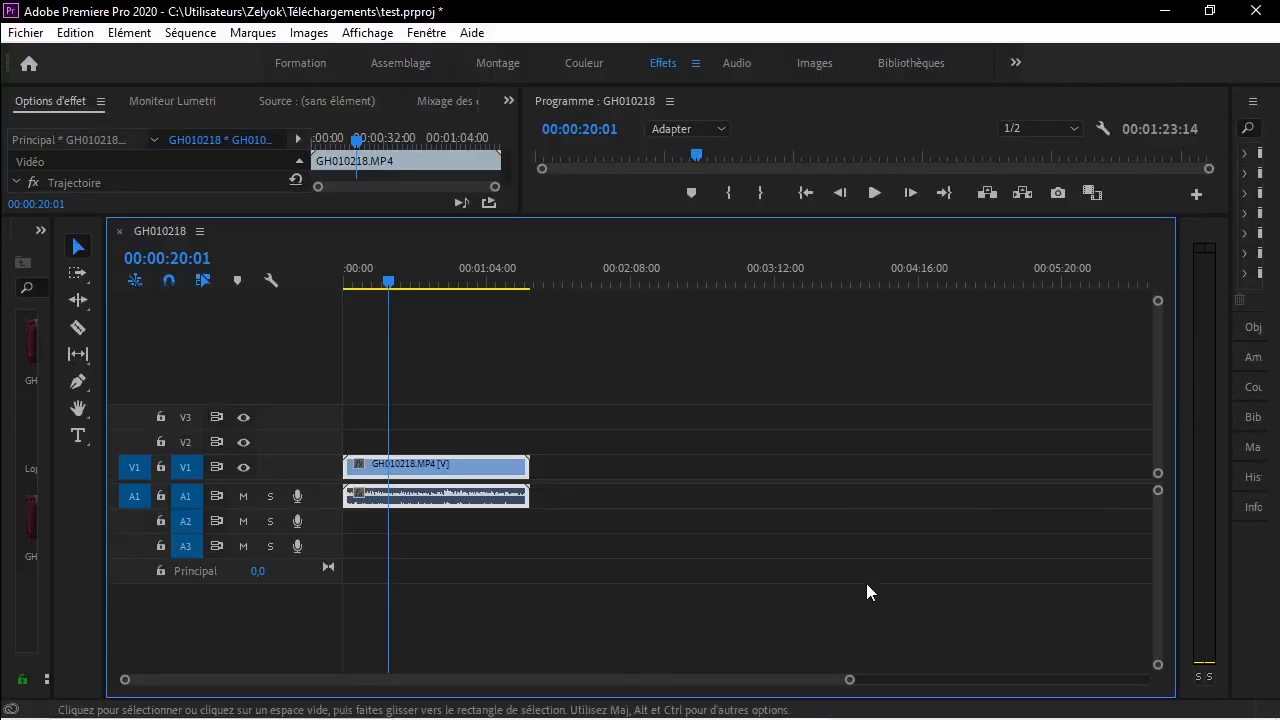
# Move the playhead to the sequence start and try to unlink the GH010218.MP4 clip's video and audio.
pyautogui.moveTo(482, 493); pyautogui.dragTo(446, 487)
pyautogui.moveTo(357, 283); pyautogui.dragTo(338, 286)
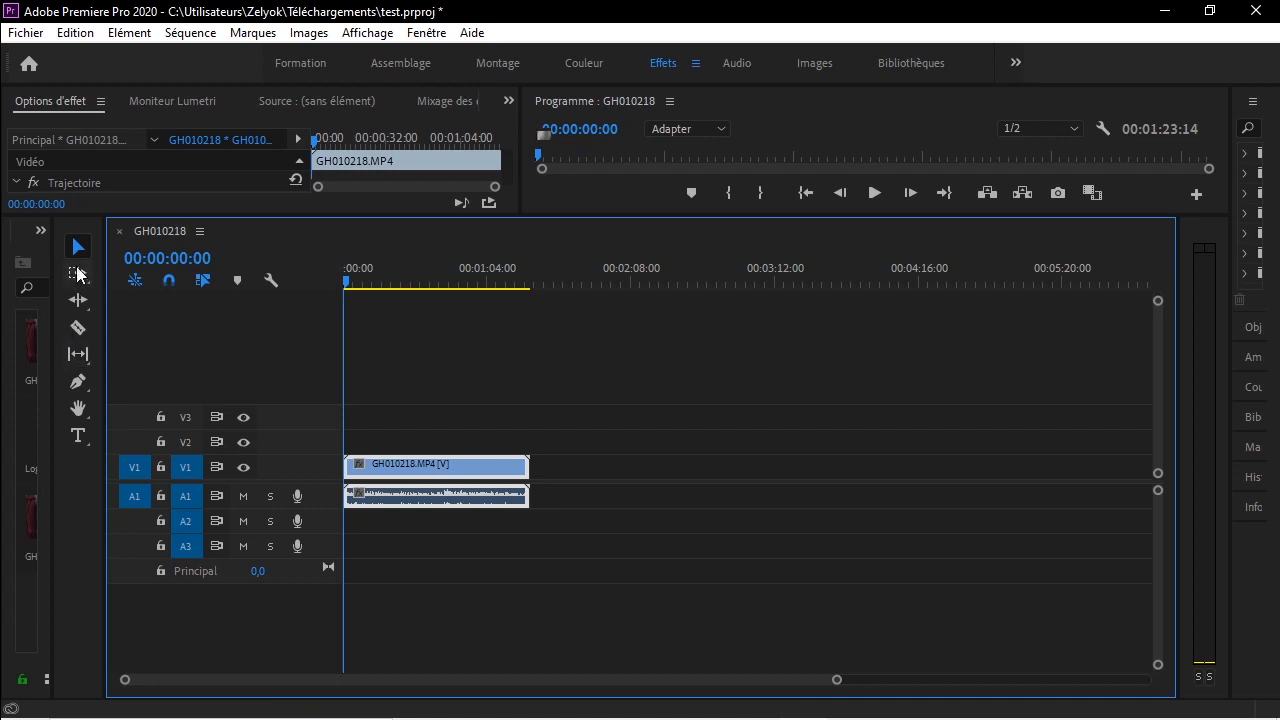
pyautogui.rightClick(397, 471)
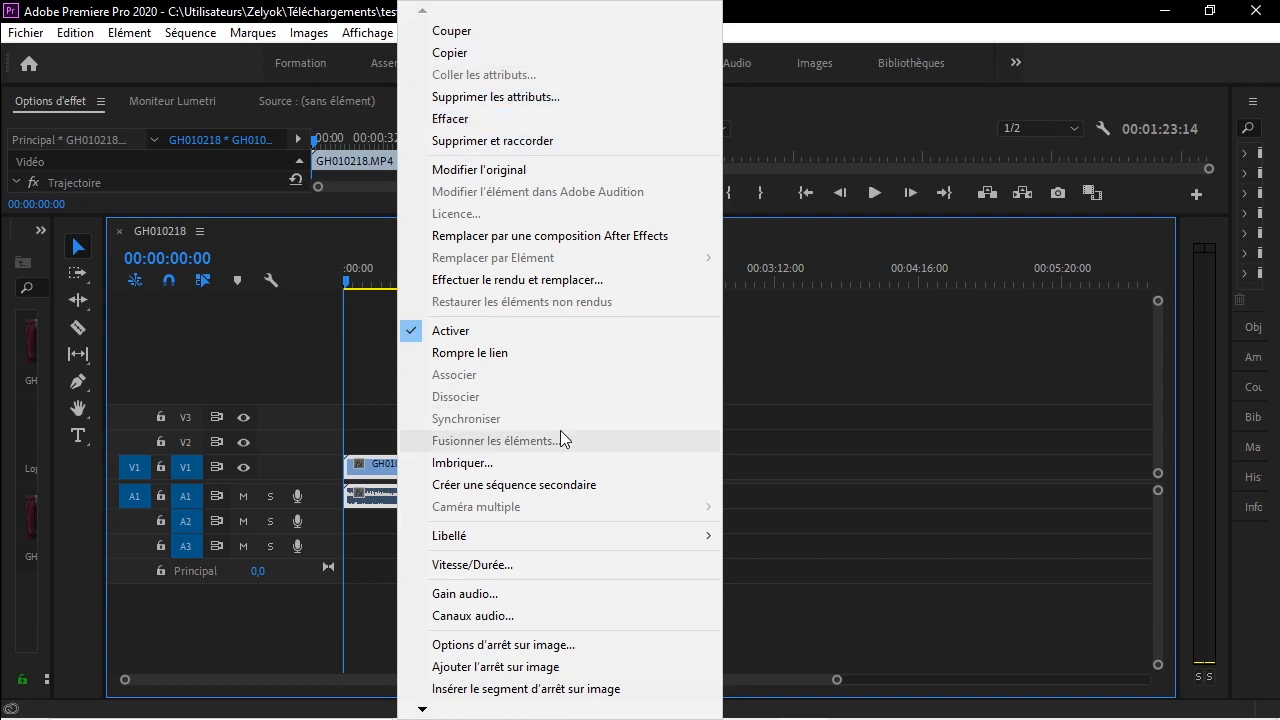
pyautogui.click(478, 352)
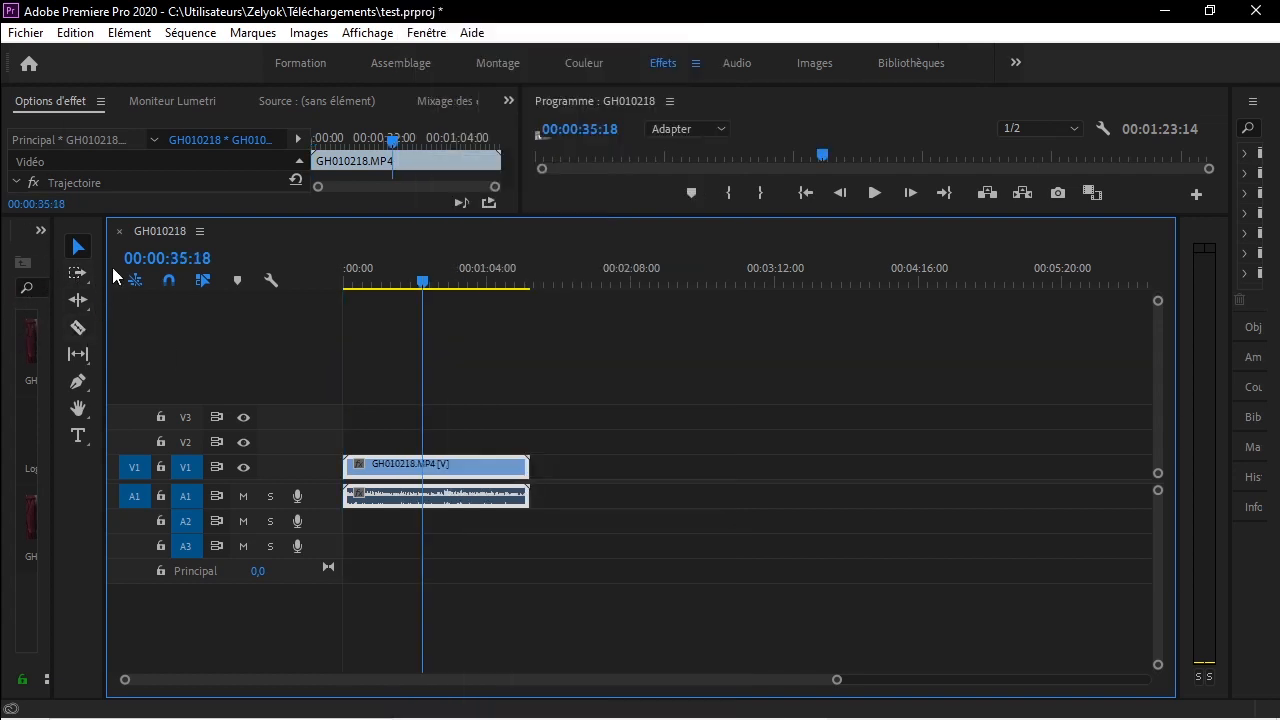
# Zoom the timeline in to one-second ruler divisions and scrub the playhead through the clip to 00:00:35:21.
pyautogui.moveTo(471, 272); pyautogui.dragTo(438, 276)
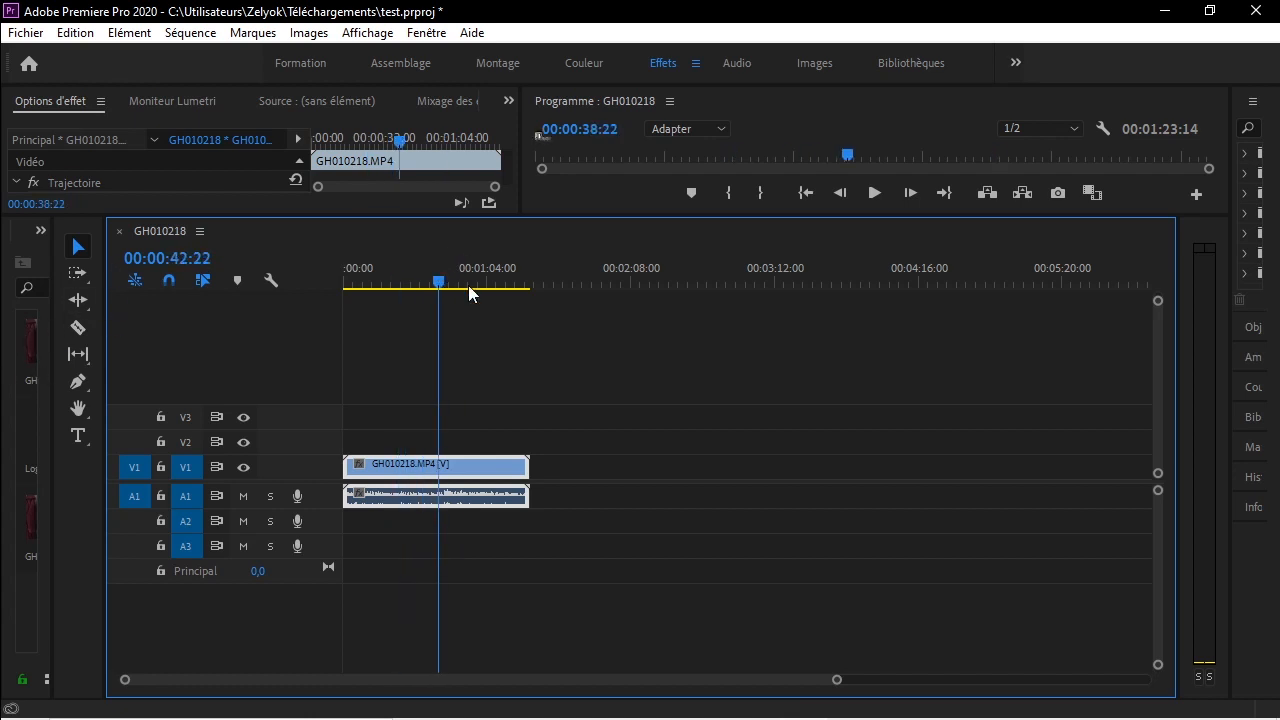
pyautogui.scroll(-3, 459, 490)
pyautogui.scroll(3, 457, 492)
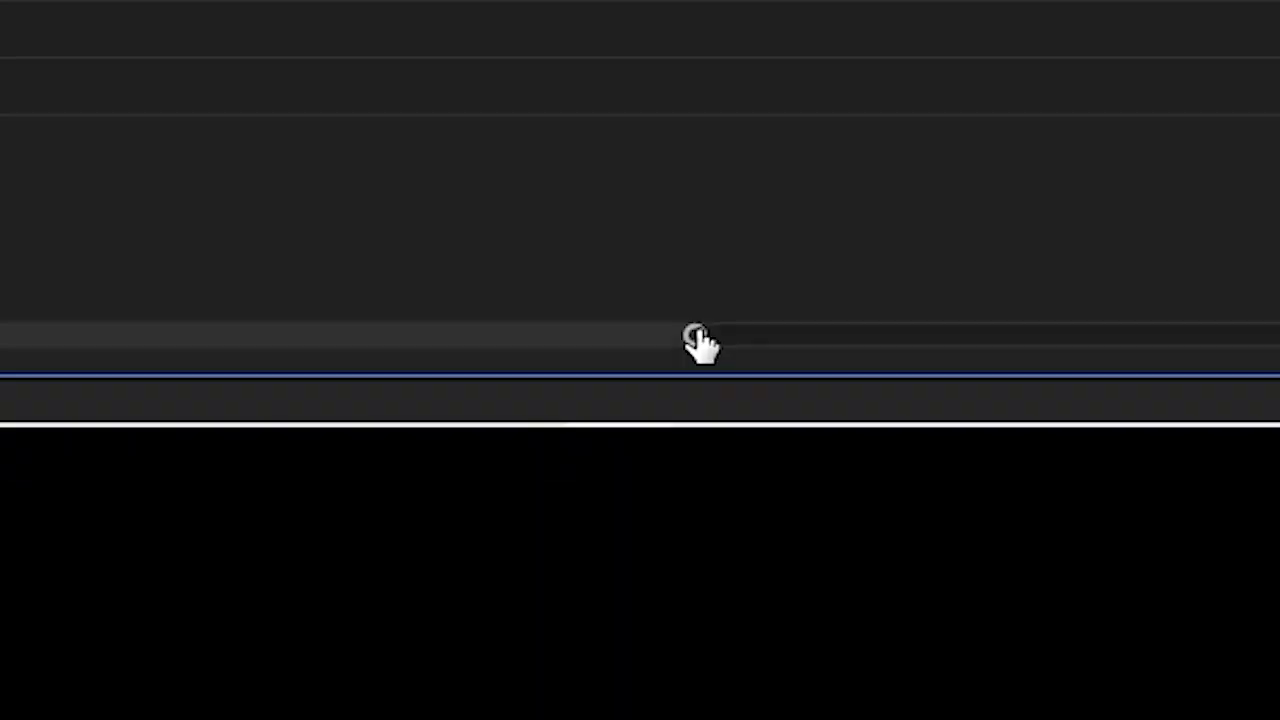
pyautogui.moveTo(838, 680); pyautogui.dragTo(300, 682)
pyautogui.moveTo(737, 282); pyautogui.dragTo(769, 302)
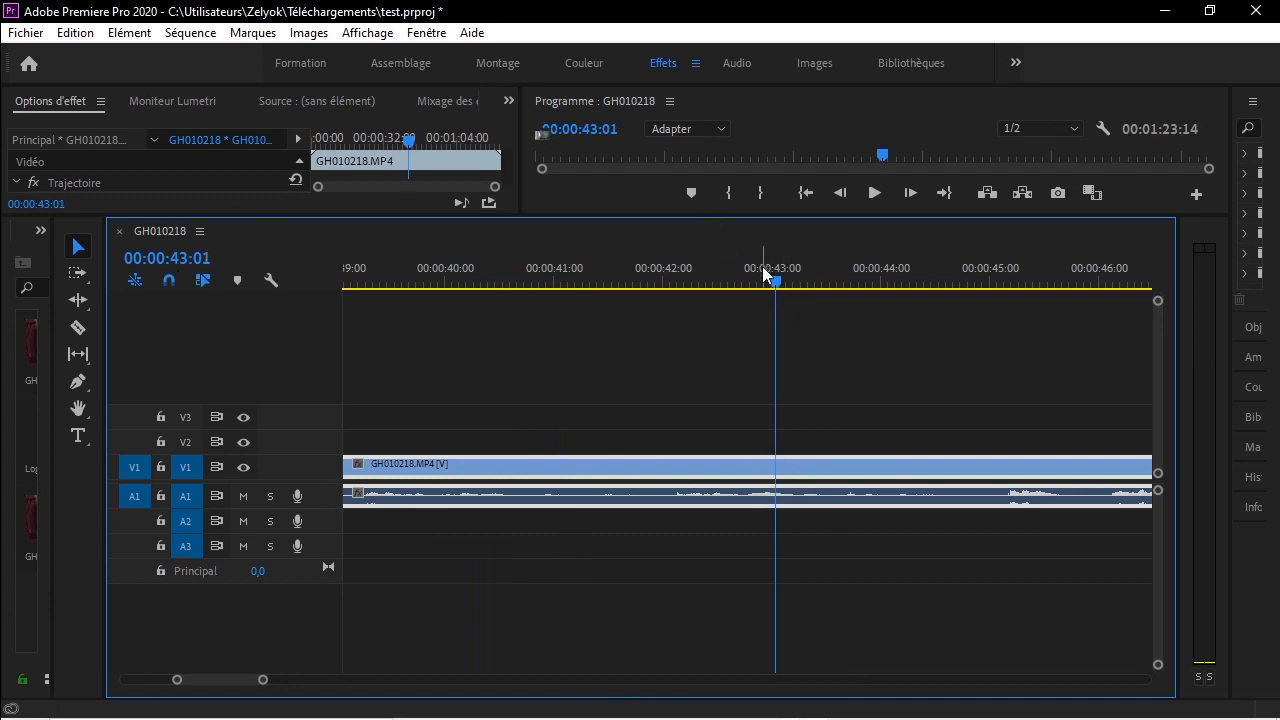
pyautogui.moveTo(778, 282); pyautogui.dragTo(302, 407)
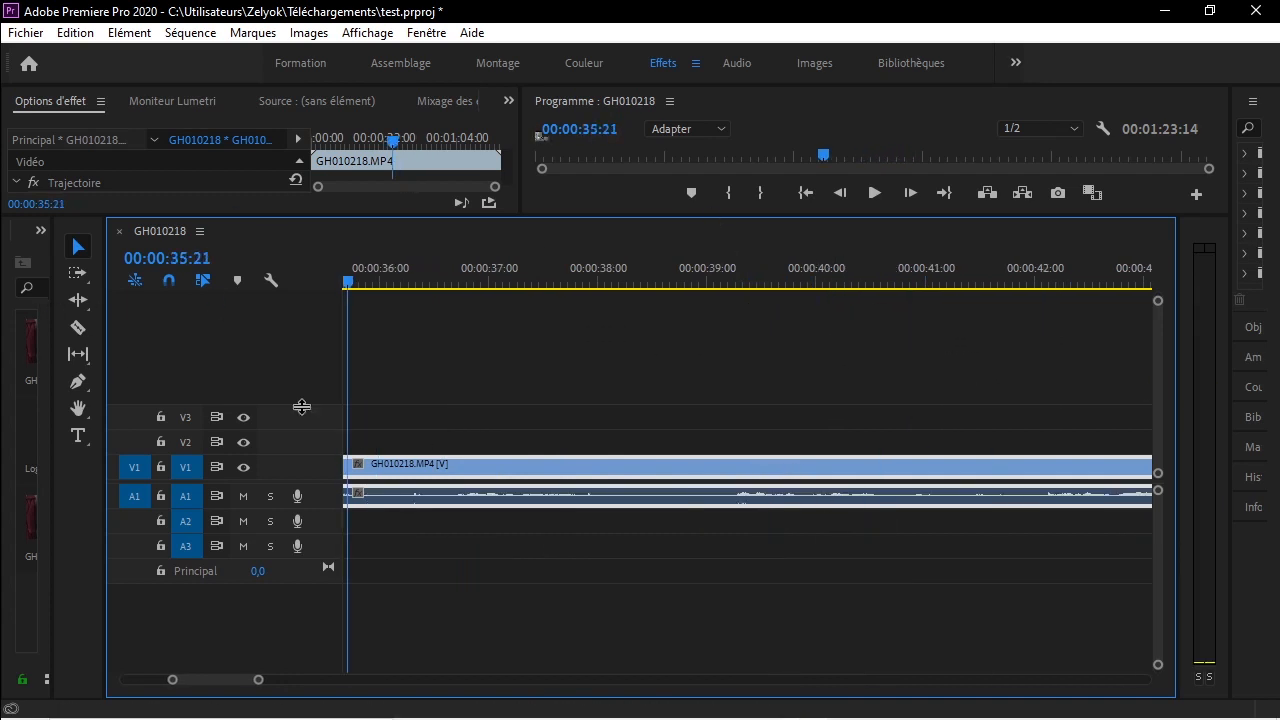
pyautogui.scroll(-3, 738, 418)
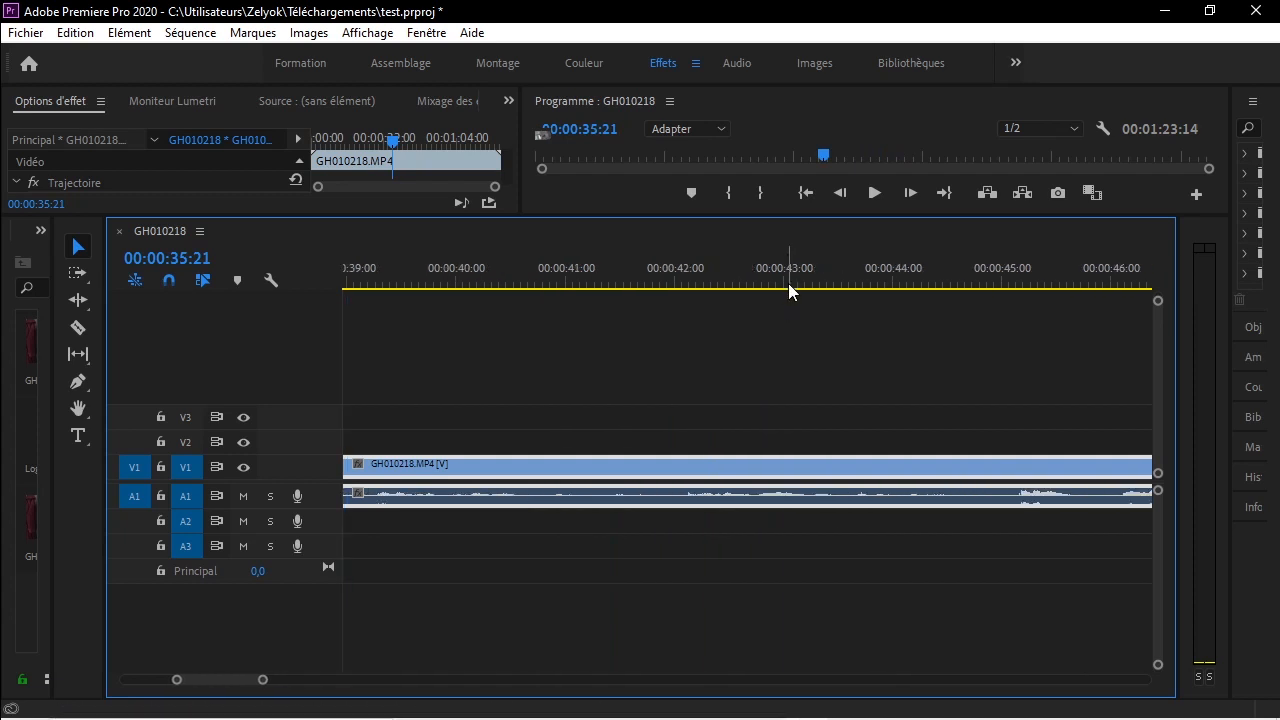
# Split the GH010218.MP4 clip at 00:00:42:29 with the Razor tool, returning to the Selection tool.
pyautogui.moveTo(788, 283); pyautogui.dragTo(780, 285)
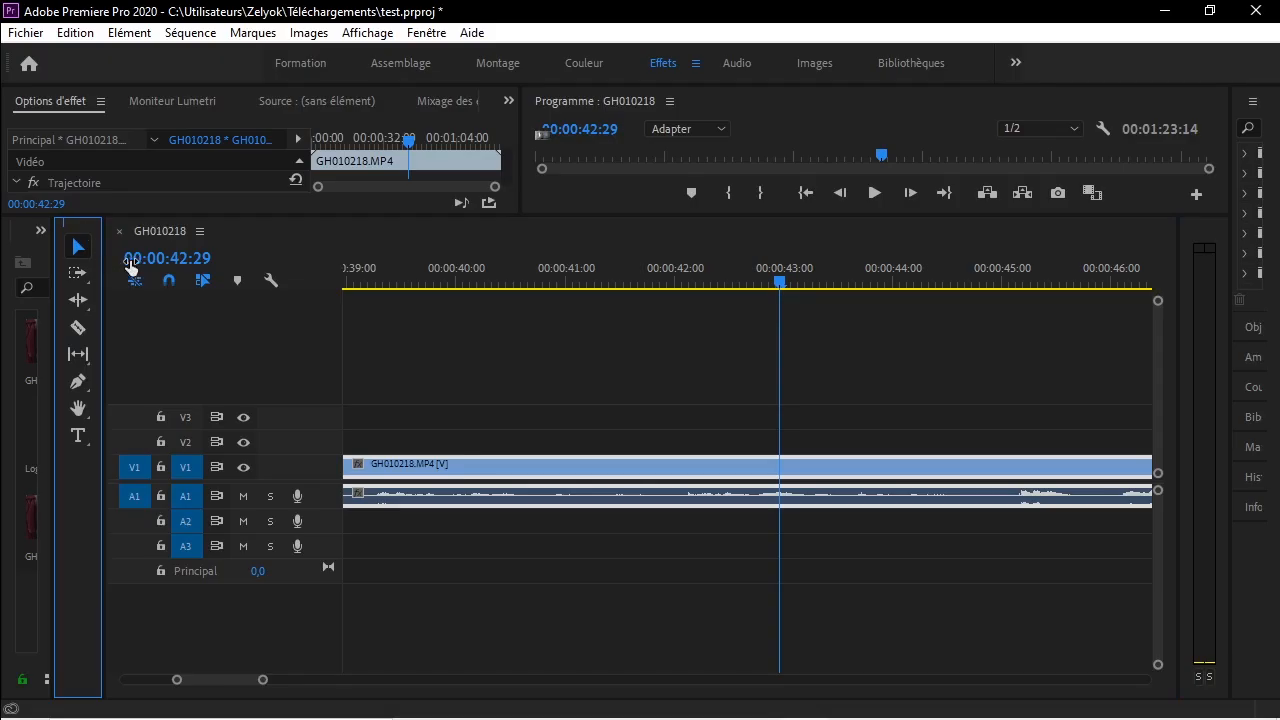
pyautogui.moveTo(135, 231); pyautogui.dragTo(232, 288)
pyautogui.click(78, 327)
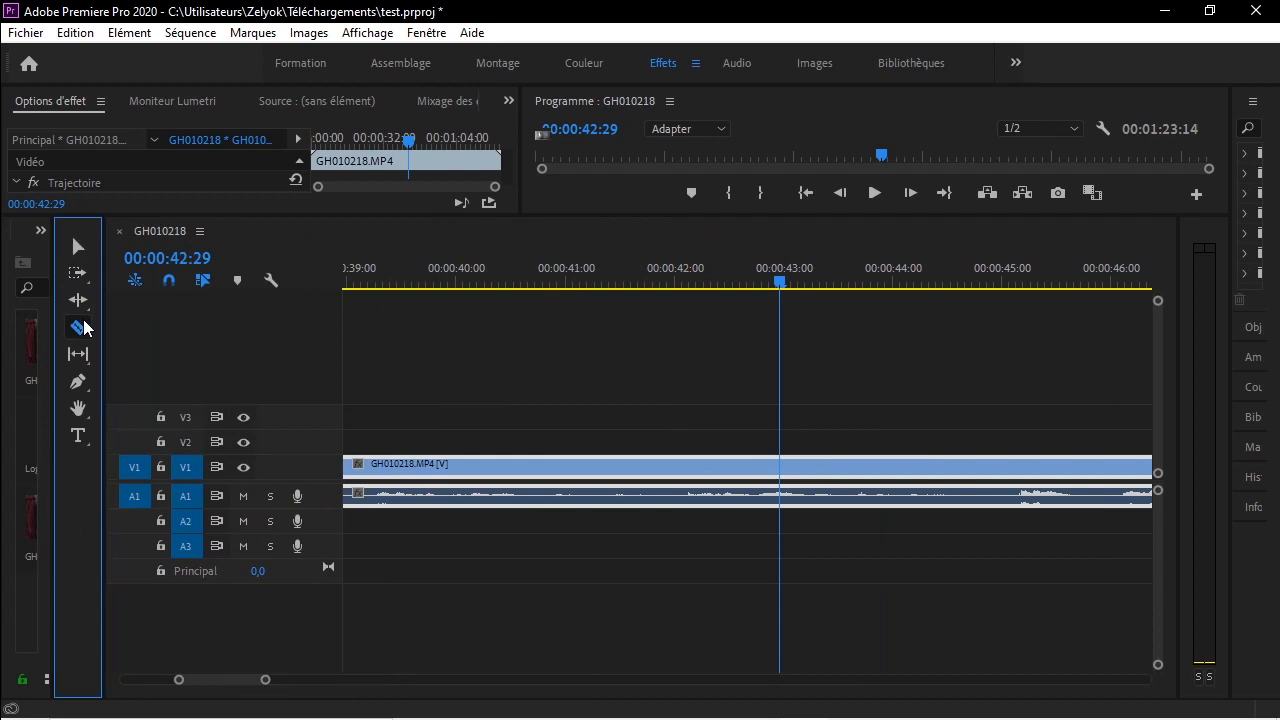
pyautogui.click(786, 463)
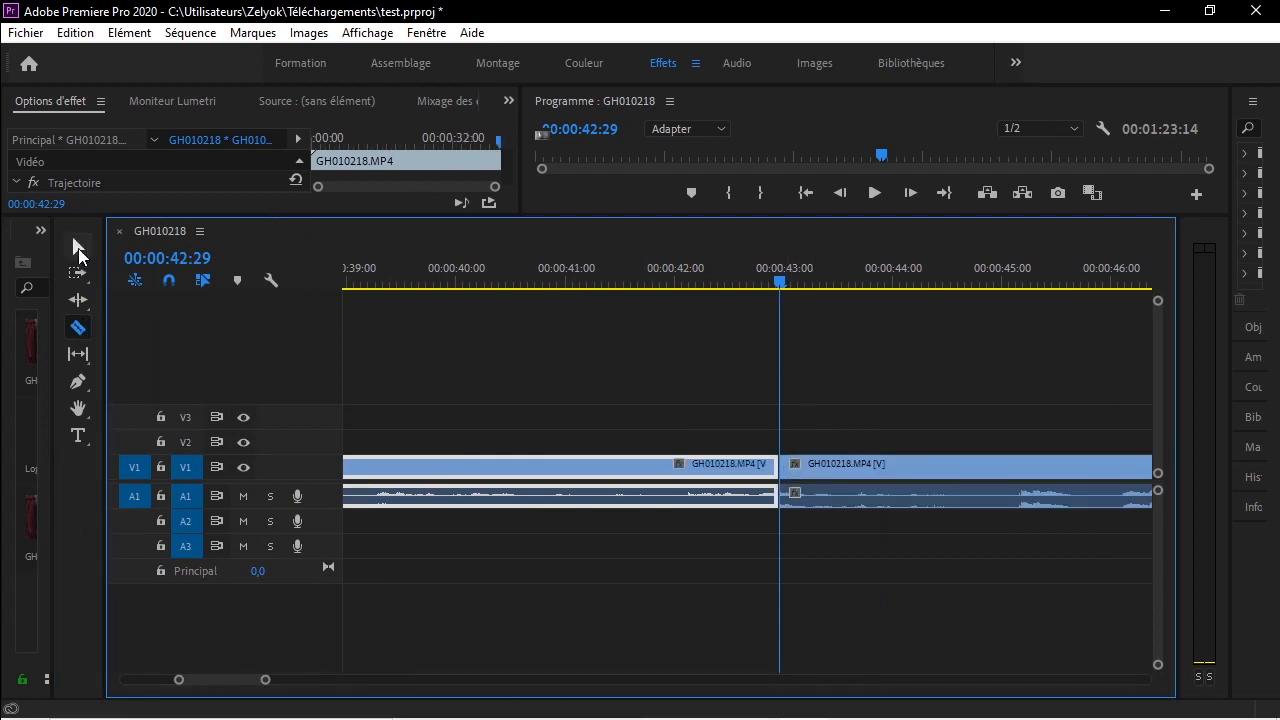
pyautogui.click(78, 248)
# Make a second cut in the GH010218.MP4 clip at 00:00:46:21 with the Razor tool.
pyautogui.scroll(-2, 601, 273)
pyautogui.click(1007, 280)
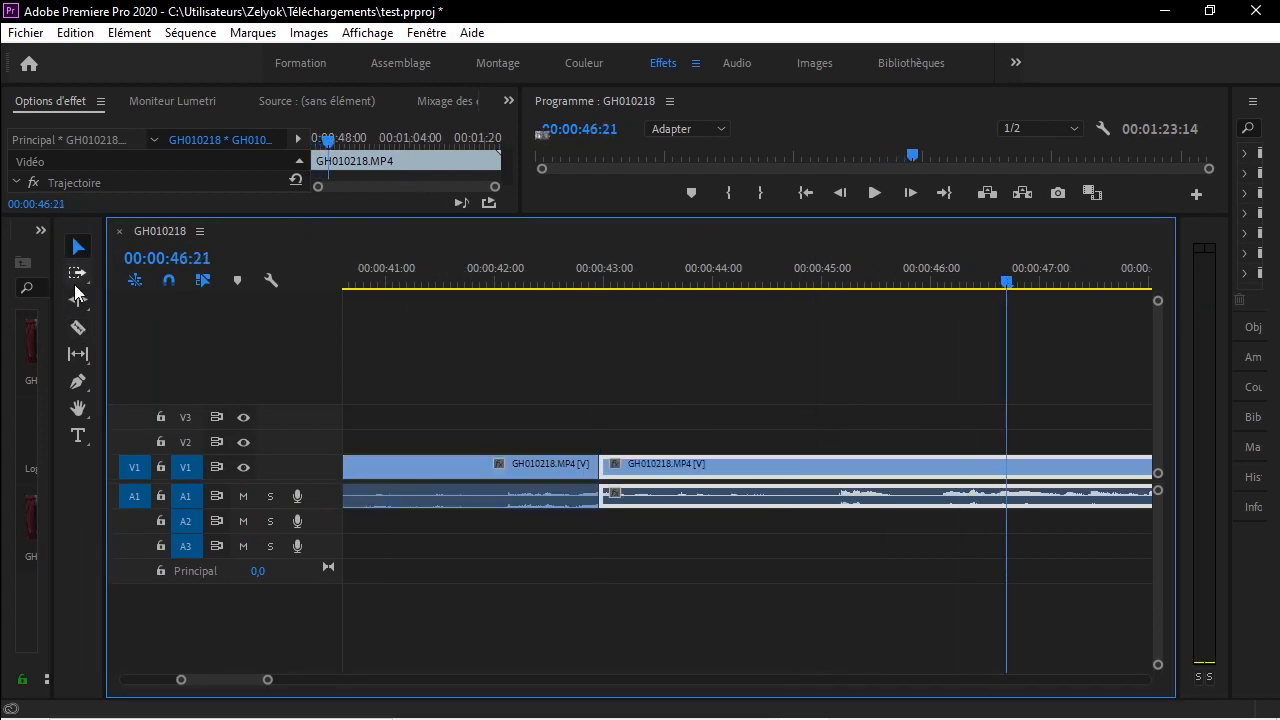
pyautogui.click(78, 327)
pyautogui.click(1006, 463)
pyautogui.press('v')
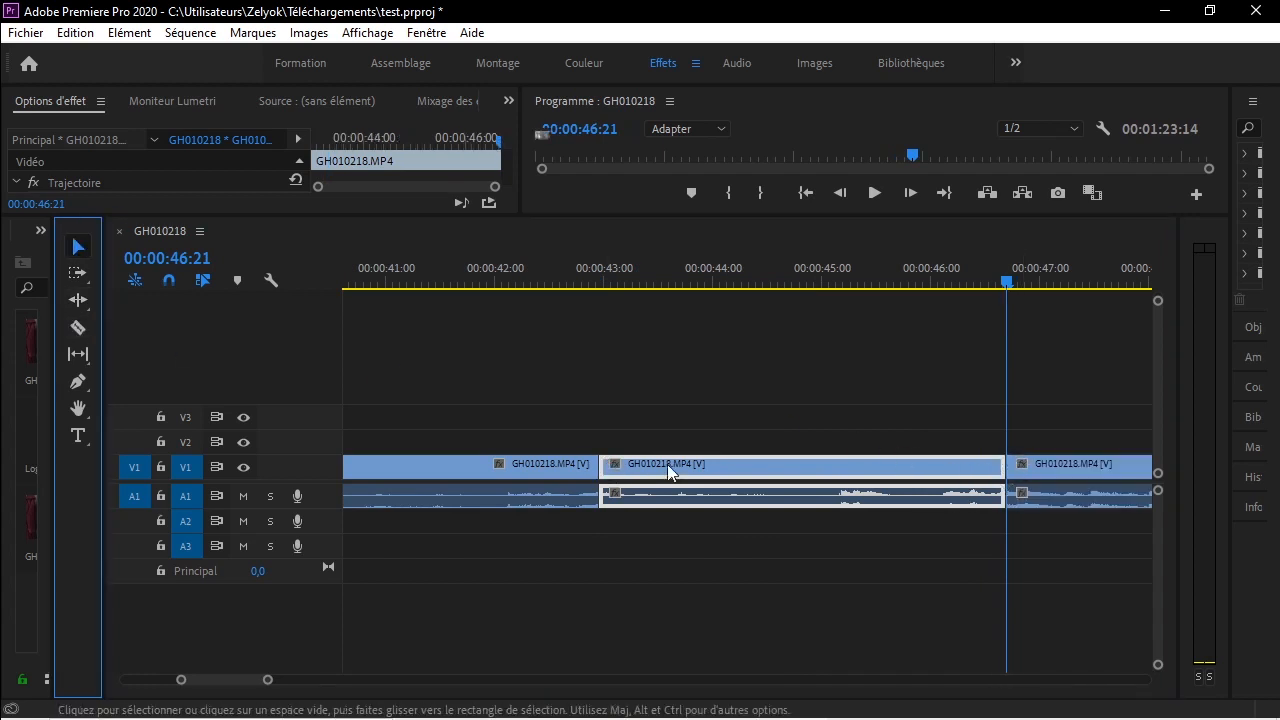
# Try shifting the middle segment's video and audio to other tracks and back, and scrub over the segment.
pyautogui.moveTo(667, 464); pyautogui.dragTo(679, 521)
pyautogui.moveTo(671, 440); pyautogui.dragTo(673, 466)
pyautogui.moveTo(675, 519); pyautogui.dragTo(675, 497)
pyautogui.moveTo(662, 281); pyautogui.dragTo(996, 300)
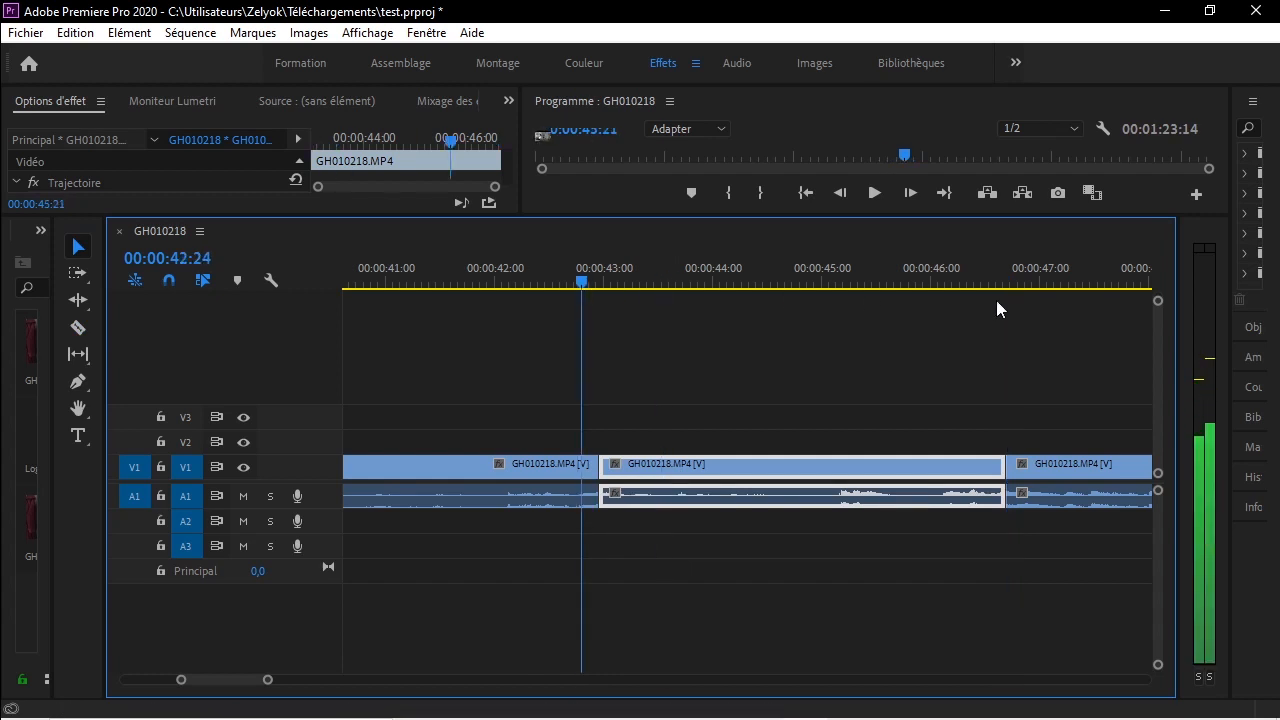
pyautogui.click(731, 262)
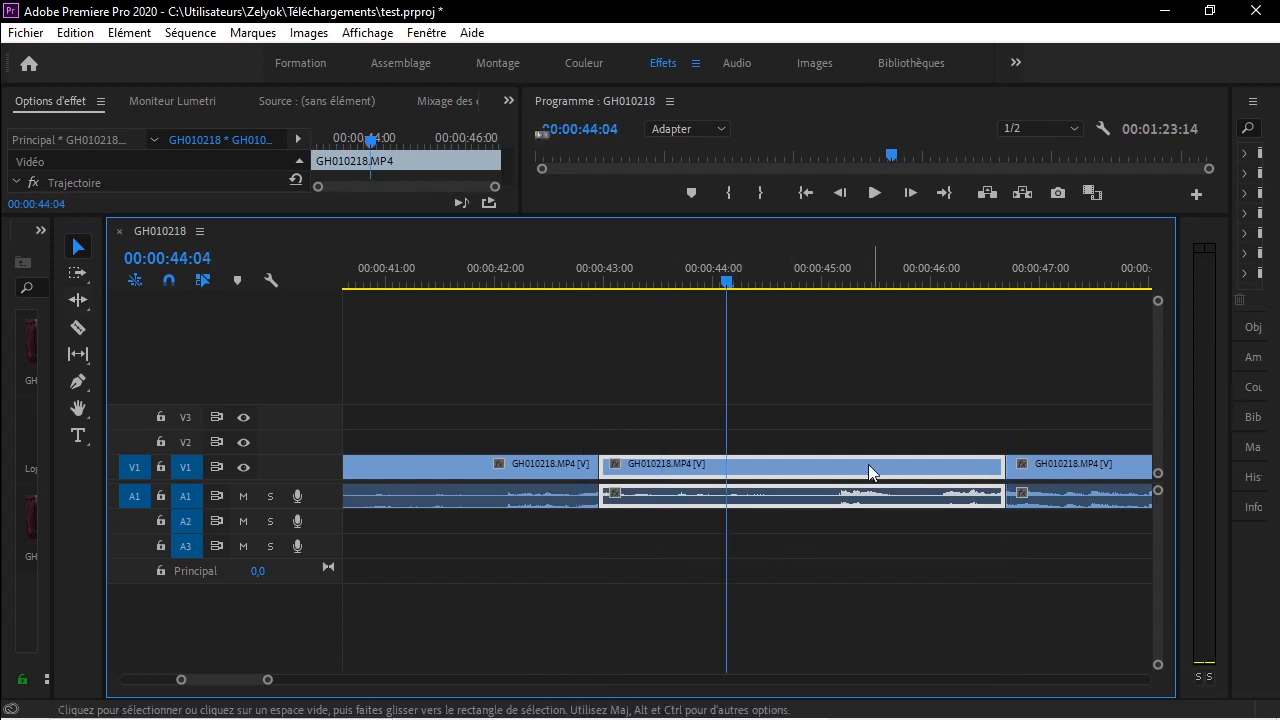
# Delete the middle segment so that it leaves a gap, and undo the deletion.
pyautogui.rightClick(779, 458)
pyautogui.click(671, 468)
pyautogui.press('Delete')
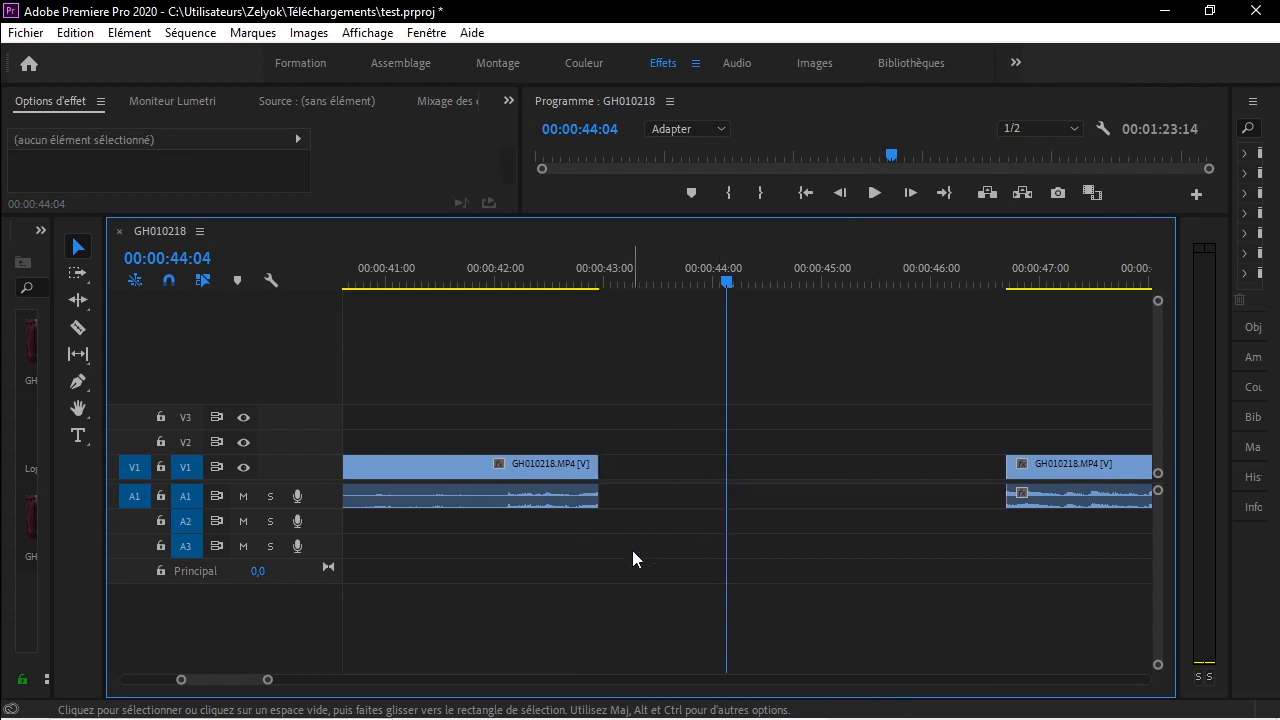
pyautogui.hotkey('ctrl', 'z')
# Move the playhead to 00:00:43:17 and save the project.
pyautogui.click(665, 276)
pyautogui.hotkey('ctrl', 's')
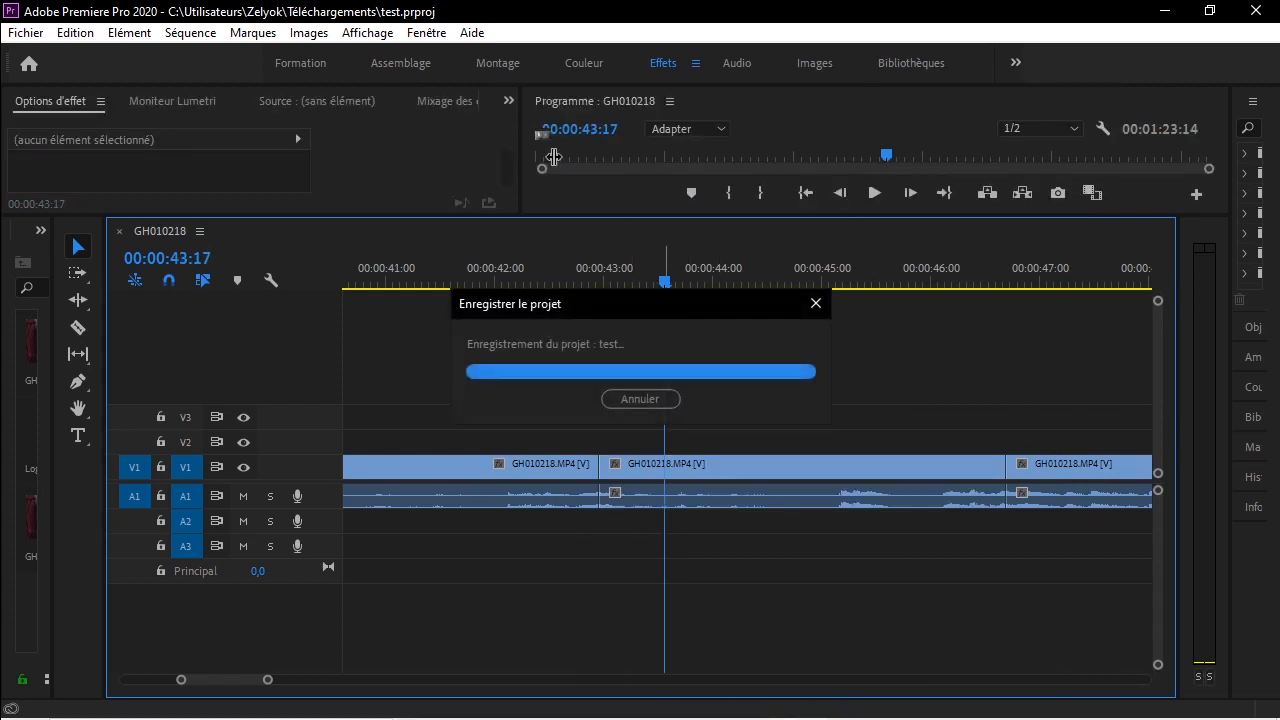
# Ripple delete the middle segment so the gap closes, and undo it.
pyautogui.rightClick(757, 487)
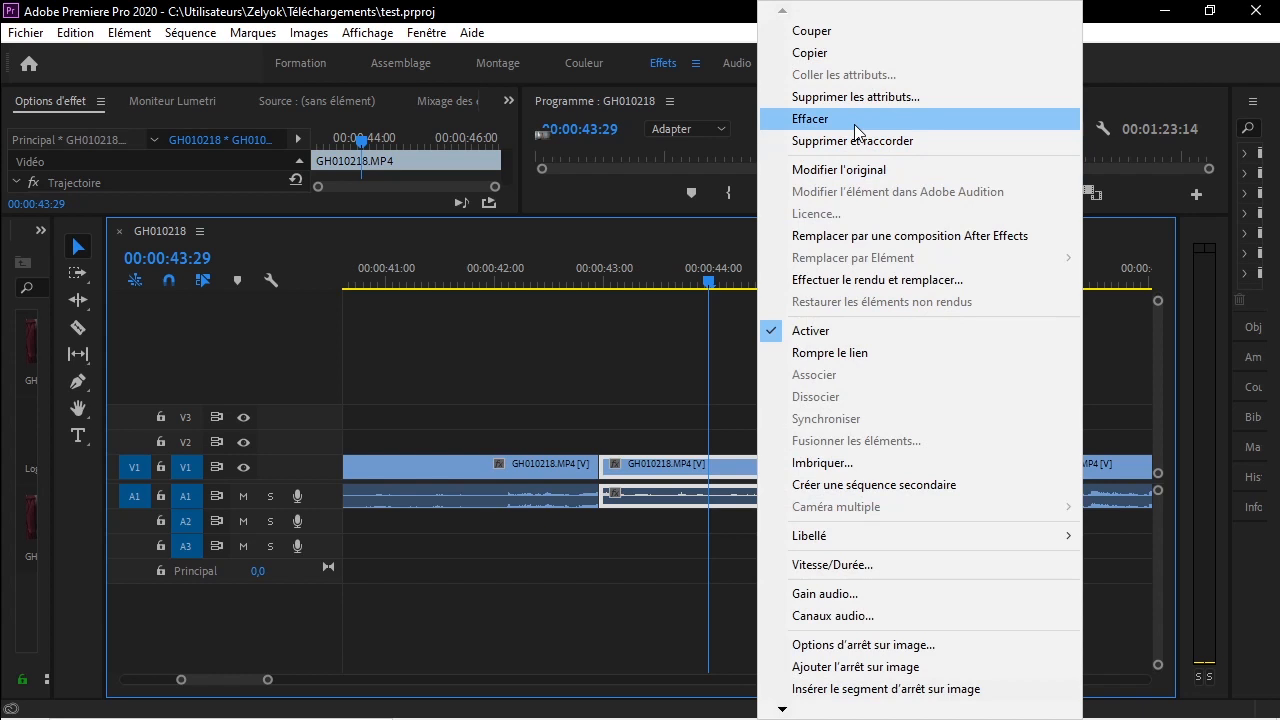
pyautogui.click(900, 140)
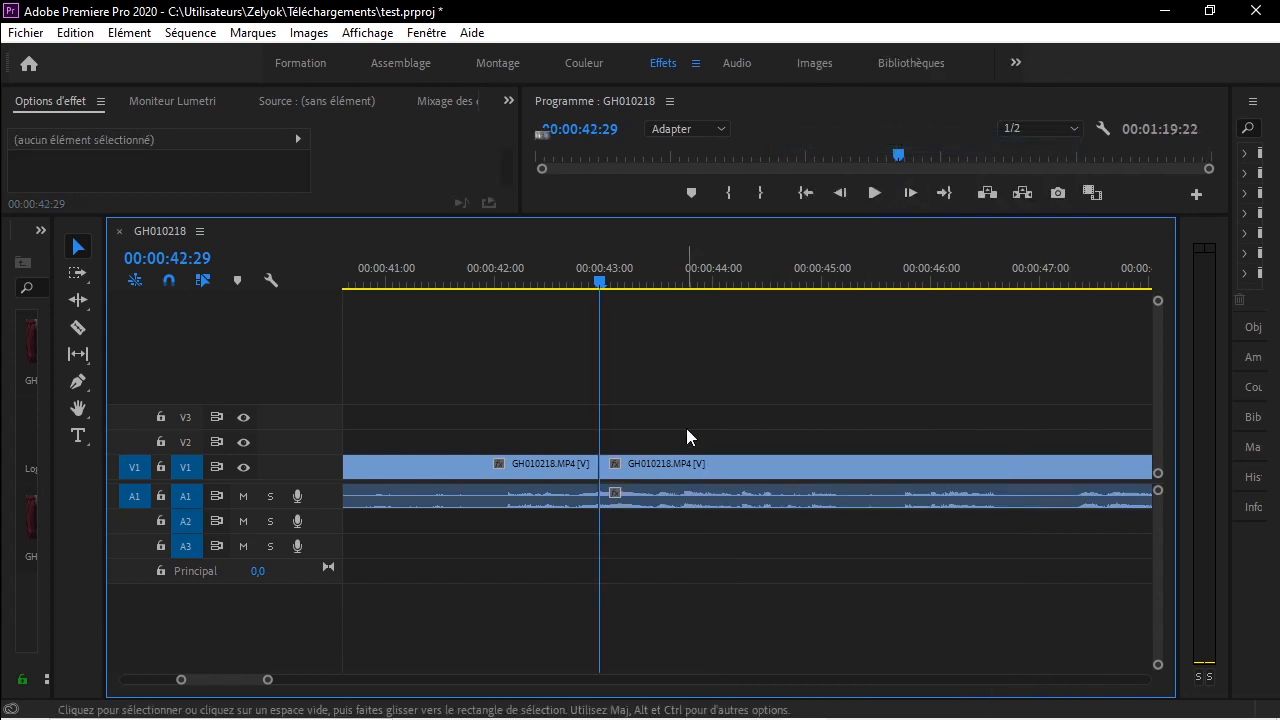
pyautogui.hotkey('ctrl', 'z')
# Move the middle segment's video to V2 and audio to A3, and slide the last segment against the first one.
pyautogui.moveTo(707, 471); pyautogui.dragTo(712, 444)
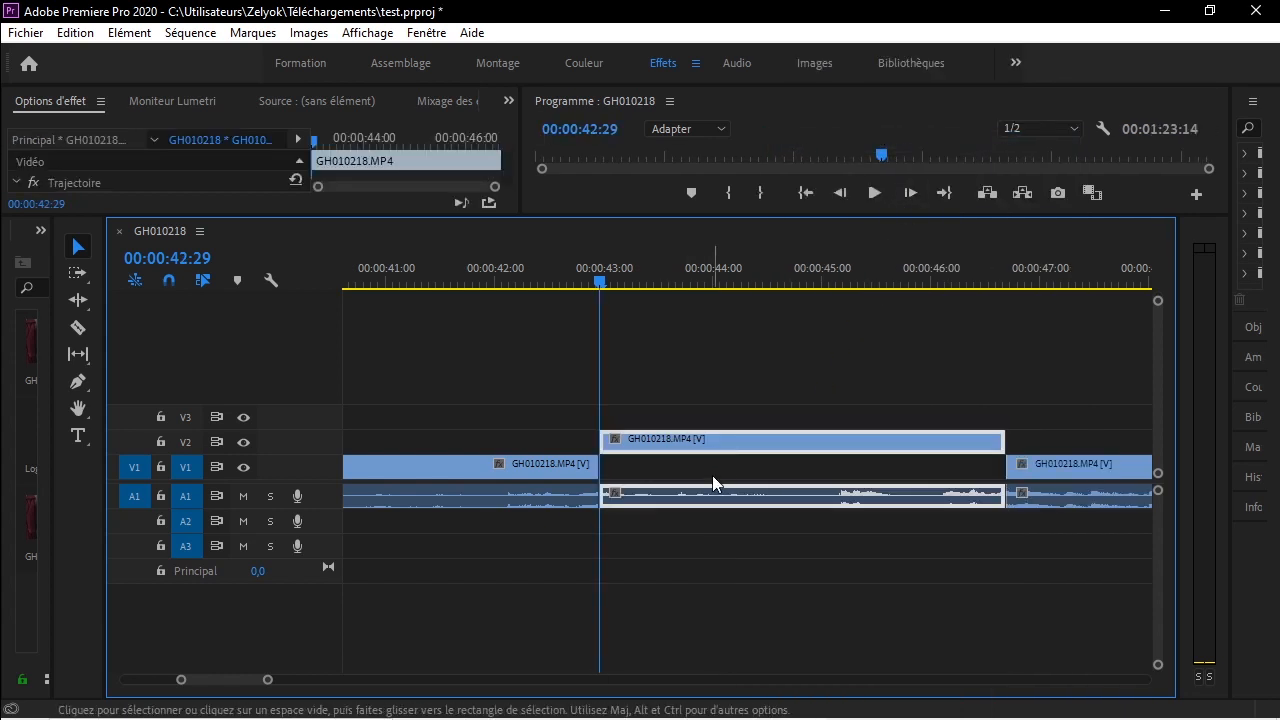
pyautogui.moveTo(705, 497); pyautogui.dragTo(712, 546)
pyautogui.click(1093, 479)
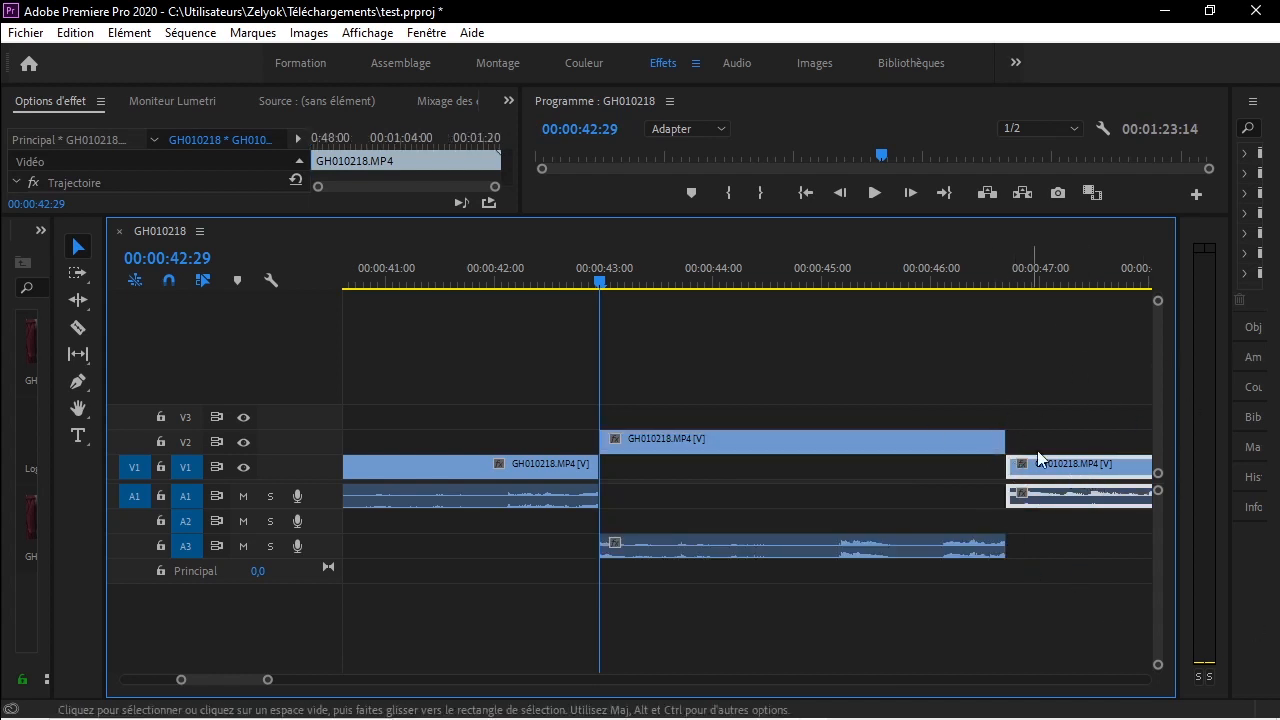
pyautogui.moveTo(1124, 473); pyautogui.dragTo(718, 478)
# Shift the lifted segment on V2 and A3 further along the timeline and delete it.
pyautogui.moveTo(644, 440); pyautogui.dragTo(779, 440)
pyautogui.moveTo(580, 272)
pyautogui.mouseDown()
pyautogui.moveTo(651, 277)
pyautogui.moveTo(588, 277)
pyautogui.mouseUp()
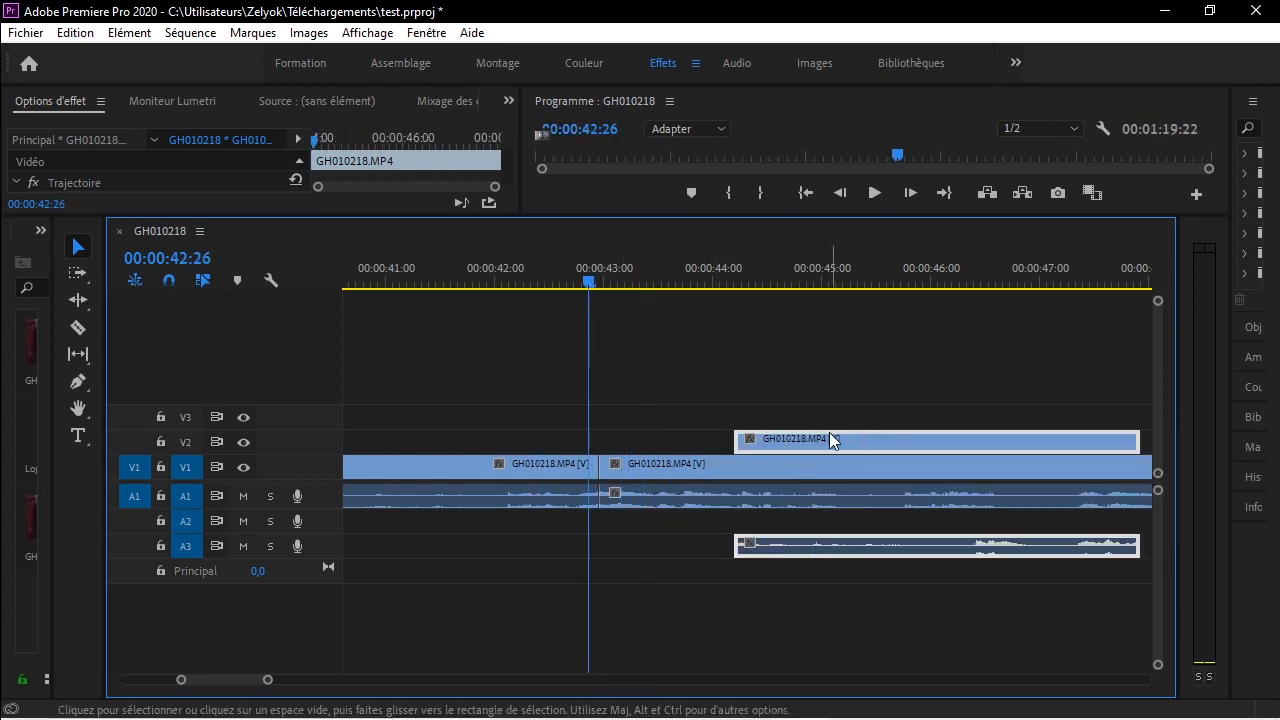
pyautogui.press('Delete')
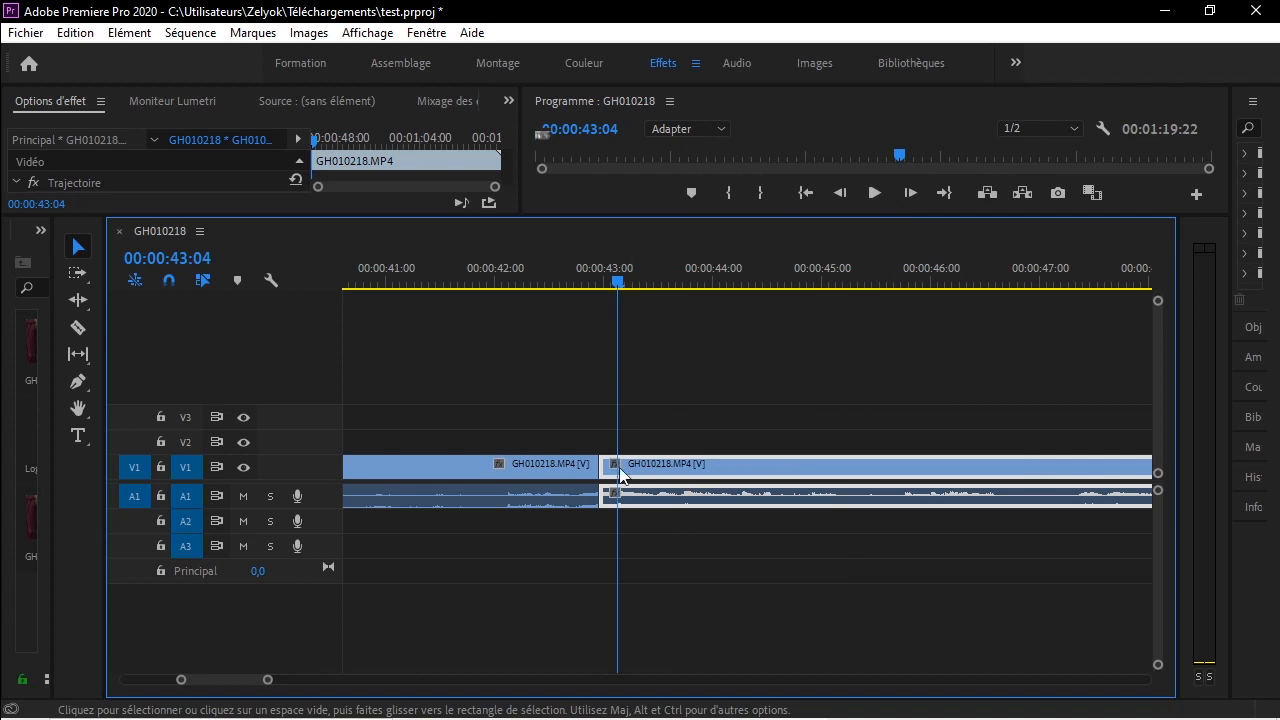
# Move the second clip's video up to V2 at the playhead and return it to V1 against the first clip.
pyautogui.moveTo(619, 467); pyautogui.dragTo(657, 442)
pyautogui.click(370, 393)
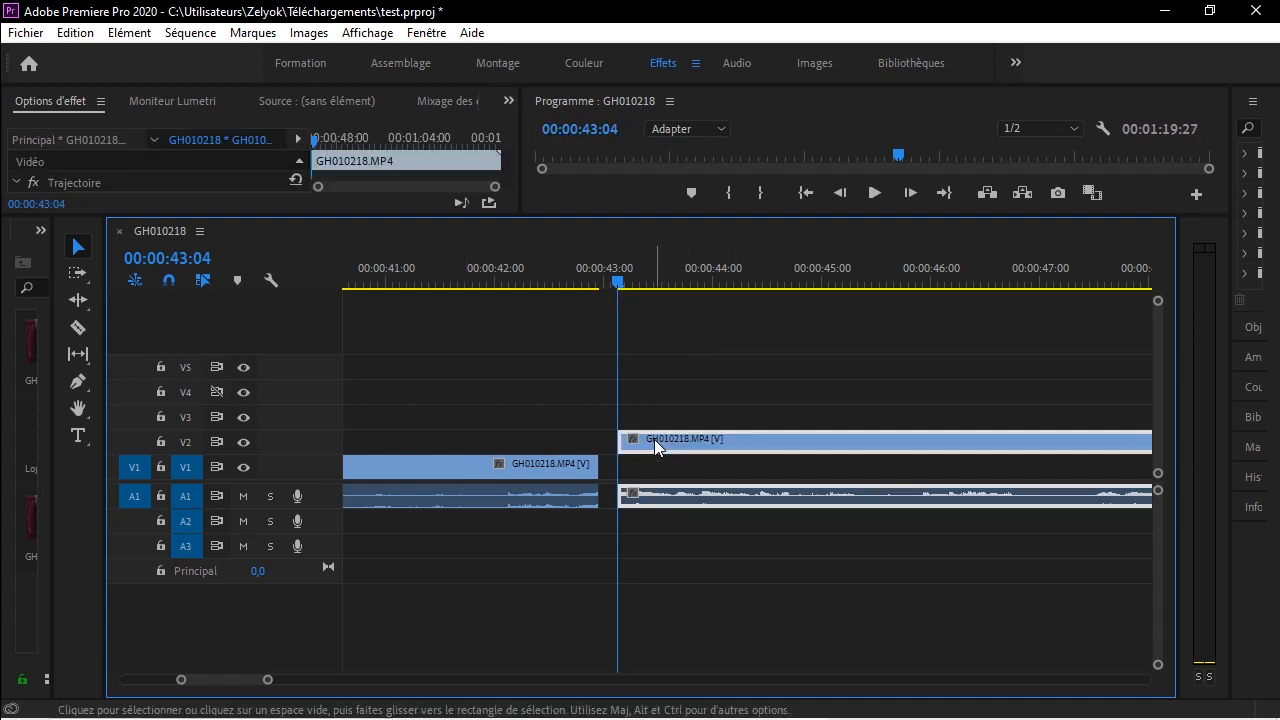
pyautogui.moveTo(657, 442); pyautogui.dragTo(657, 466)
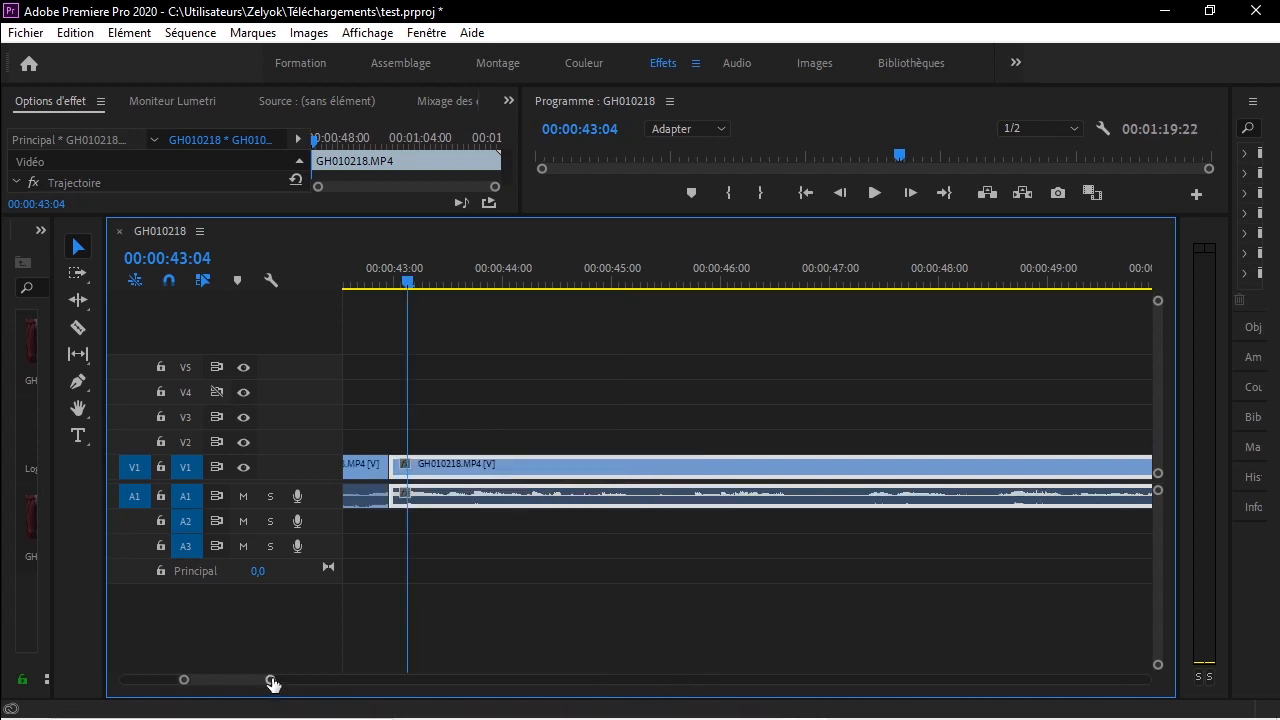
# Mark an in point at 00:00:41:04 and an out point at 00:00:50:07 around the cut between the clips.
pyautogui.moveTo(272, 680); pyautogui.dragTo(545, 686)
pyautogui.moveTo(597, 284); pyautogui.dragTo(527, 285)
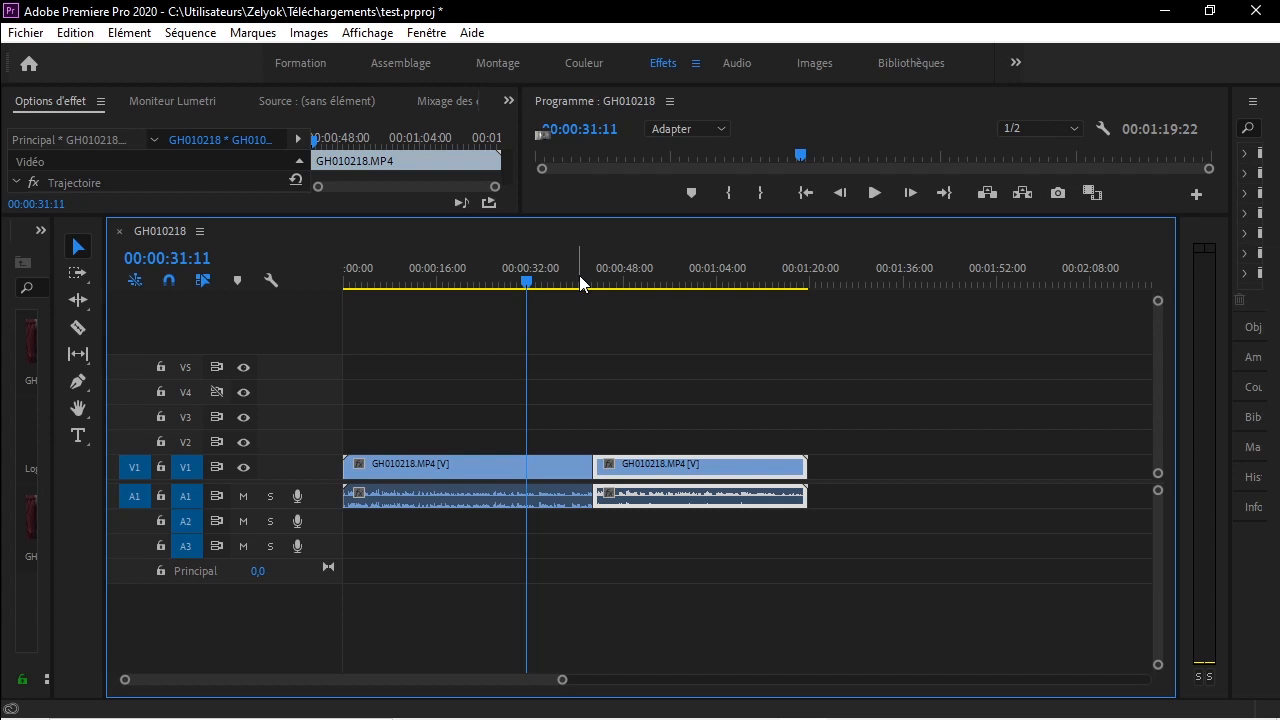
pyautogui.moveTo(580, 277); pyautogui.dragTo(618, 314)
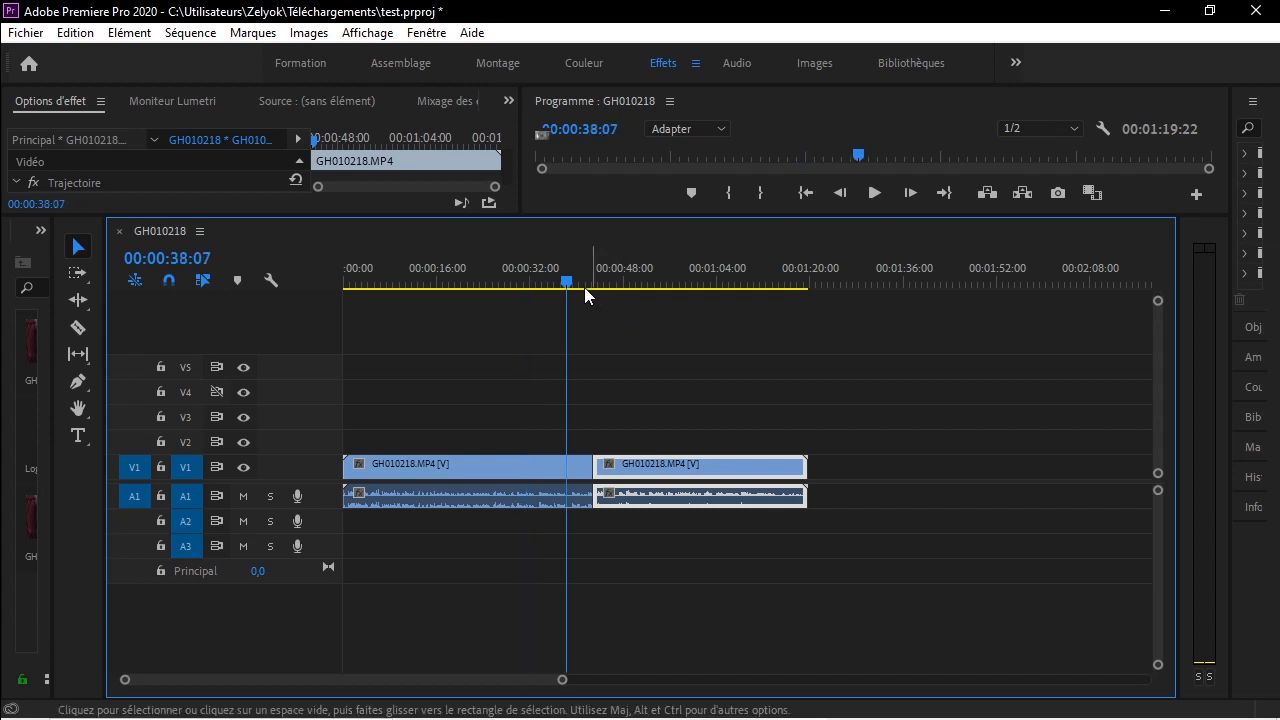
pyautogui.click(582, 279)
pyautogui.press('i')
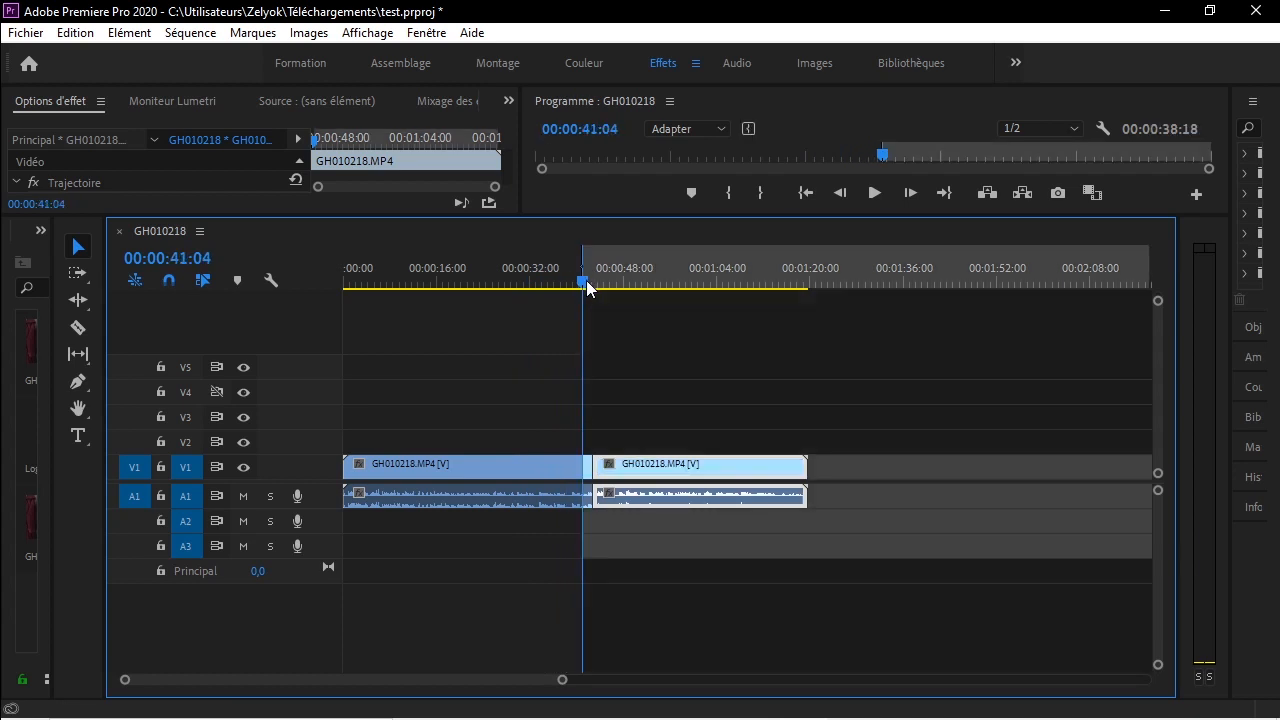
pyautogui.moveTo(582, 284); pyautogui.dragTo(636, 285)
pyautogui.press('o')
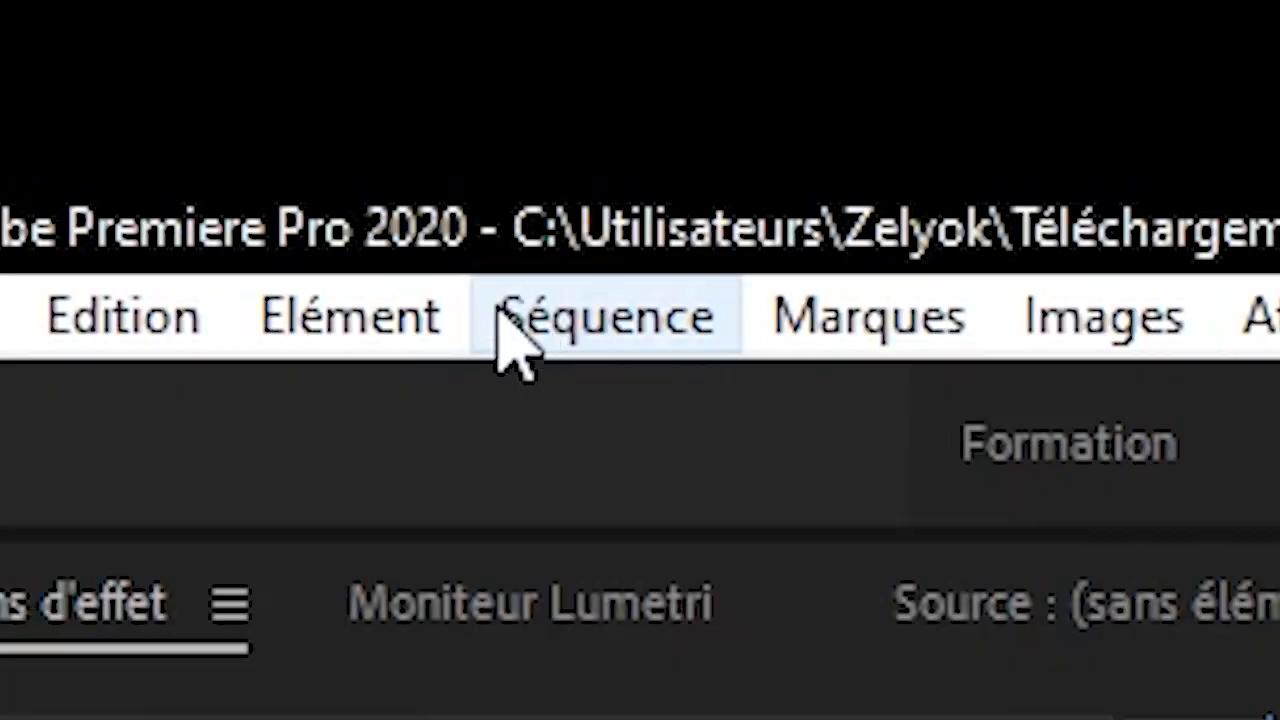
# Render the sequence from the in point to the out point and place the playhead at 00:00:36:00.
pyautogui.click(185, 33)
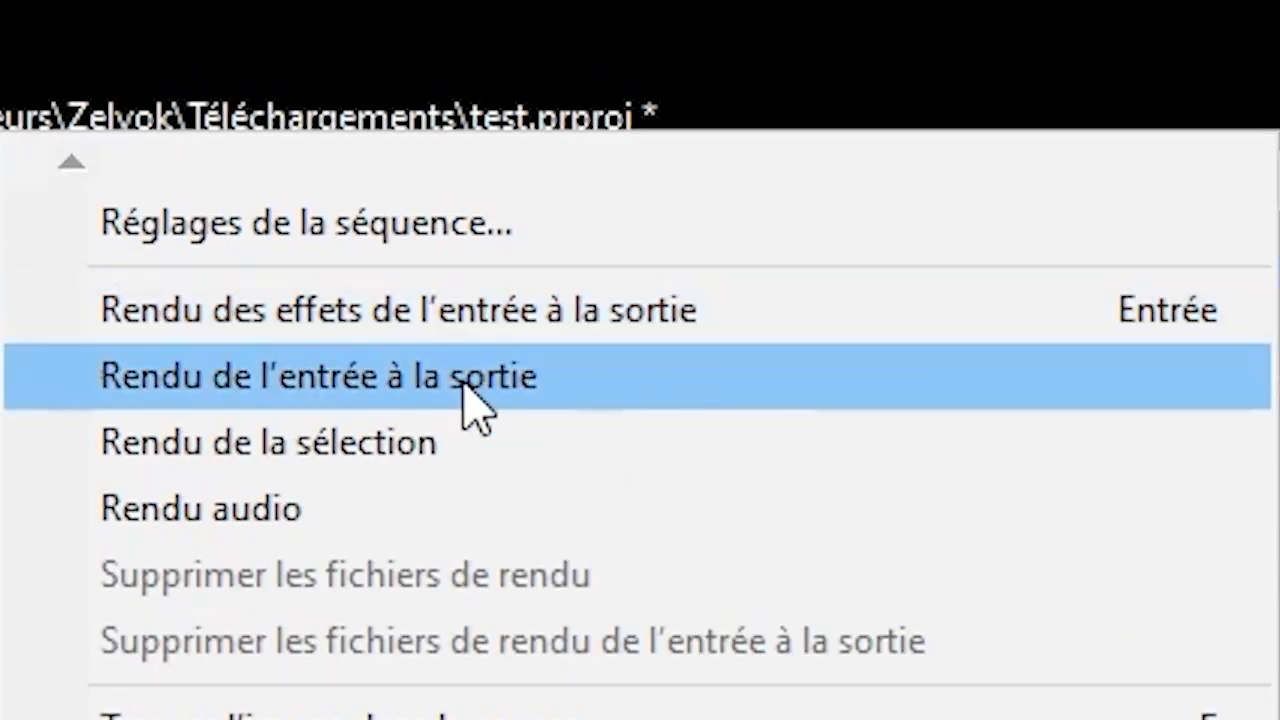
pyautogui.click(463, 386)
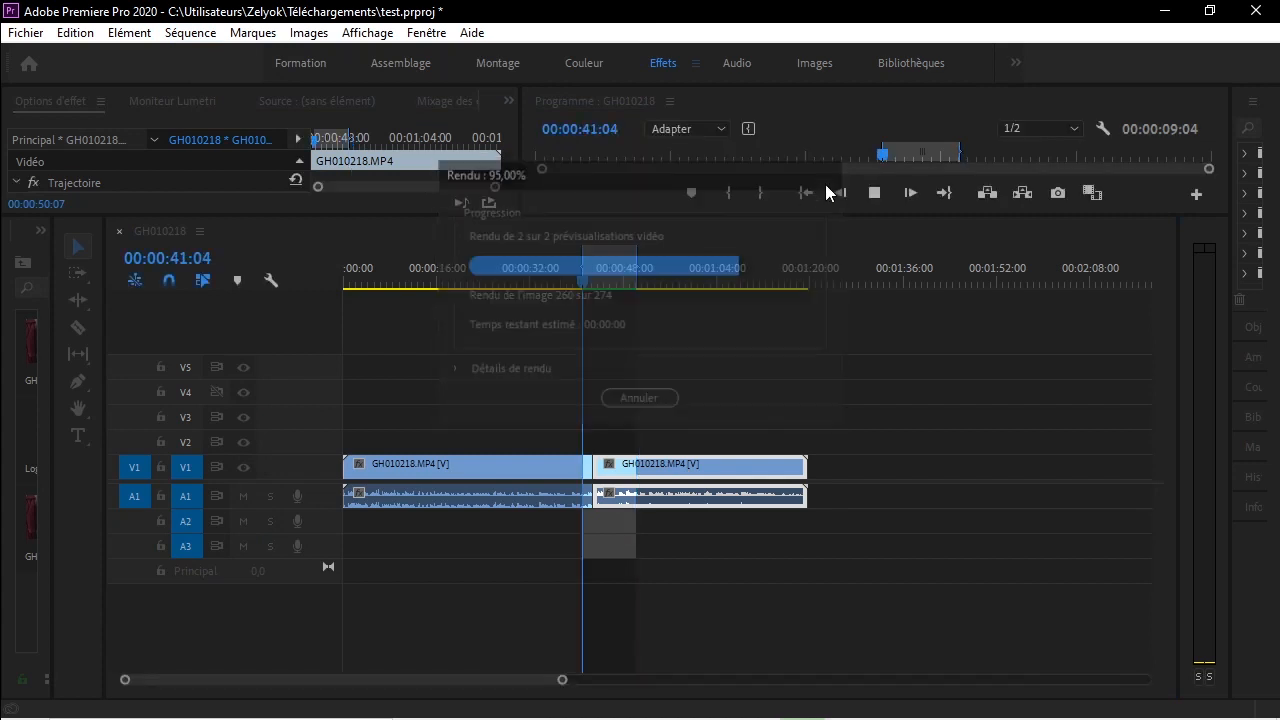
pyautogui.click(556, 263)
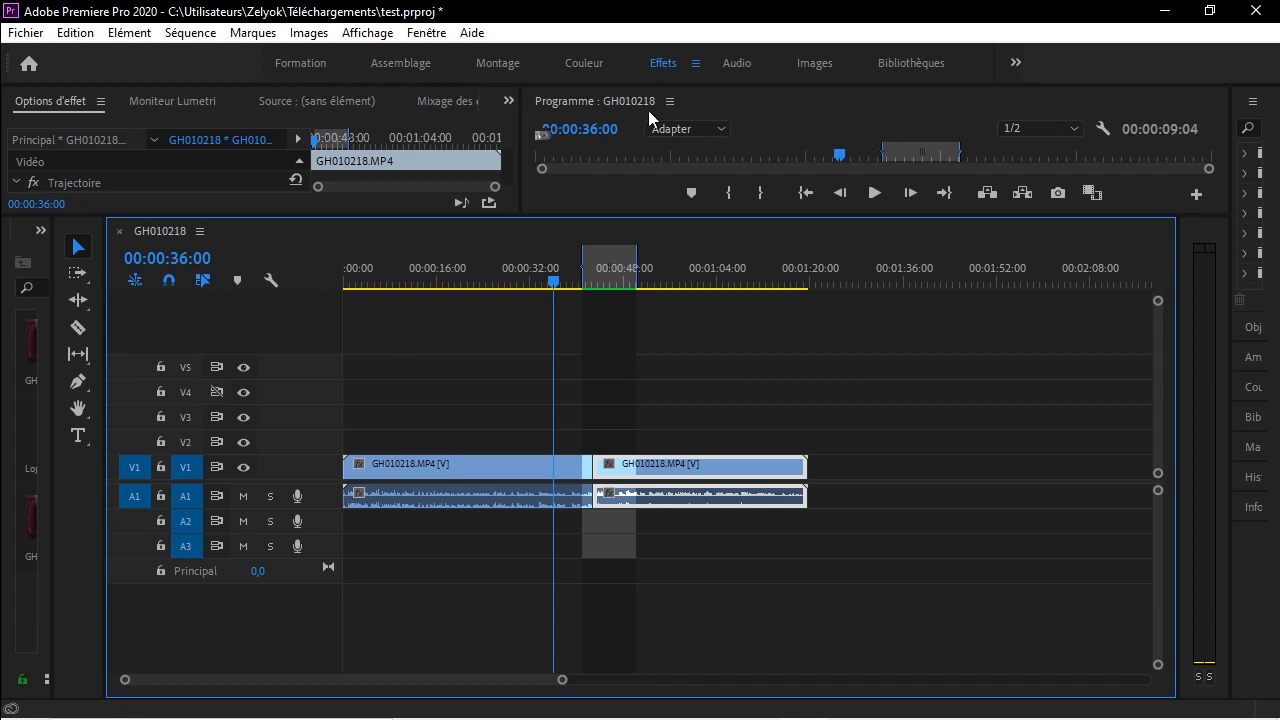
# Move the in and out points past the end of the clips, leaving a 00:00:07:27 range.
pyautogui.moveTo(583, 262)
pyautogui.mouseDown()
pyautogui.moveTo(491, 263)
pyautogui.moveTo(597, 263)
pyautogui.moveTo(578, 262)
pyautogui.mouseUp()
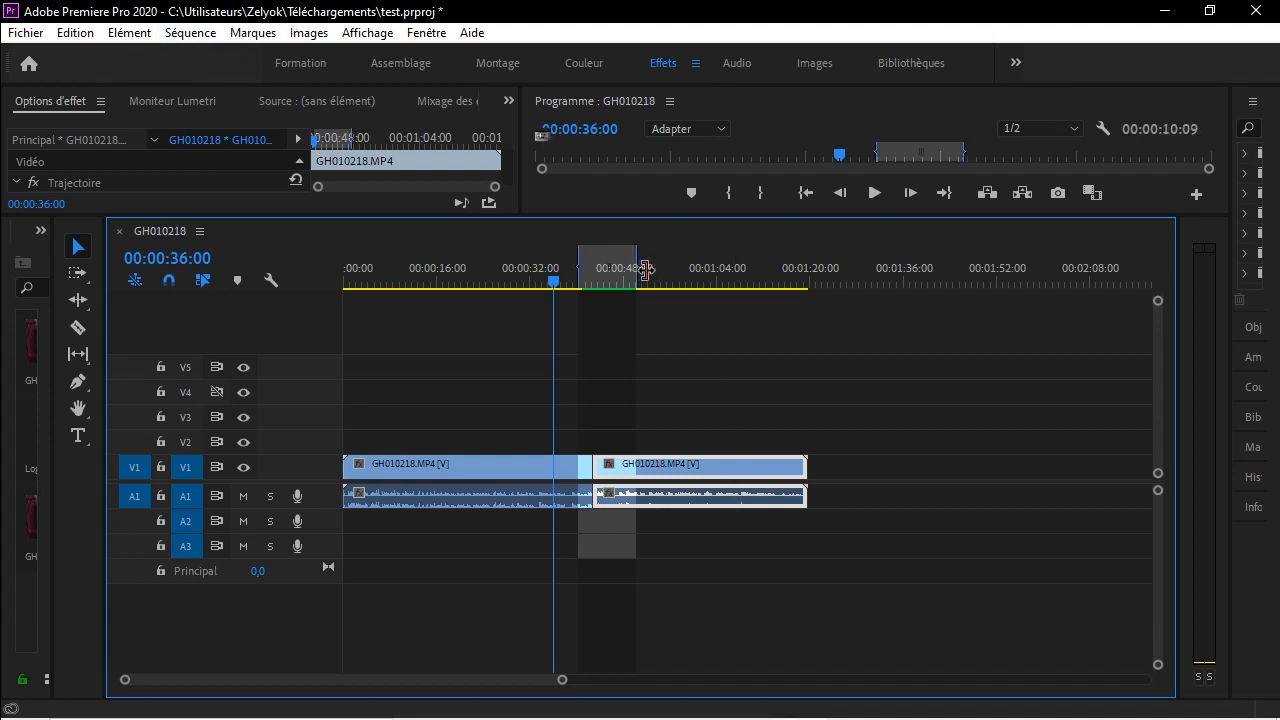
pyautogui.moveTo(642, 272); pyautogui.dragTo(872, 274)
pyautogui.moveTo(765, 291); pyautogui.dragTo(830, 297)
# Unlink the second clip's video and audio, and move the video further along V1 and the audio to A3.
pyautogui.rightClick(676, 480)
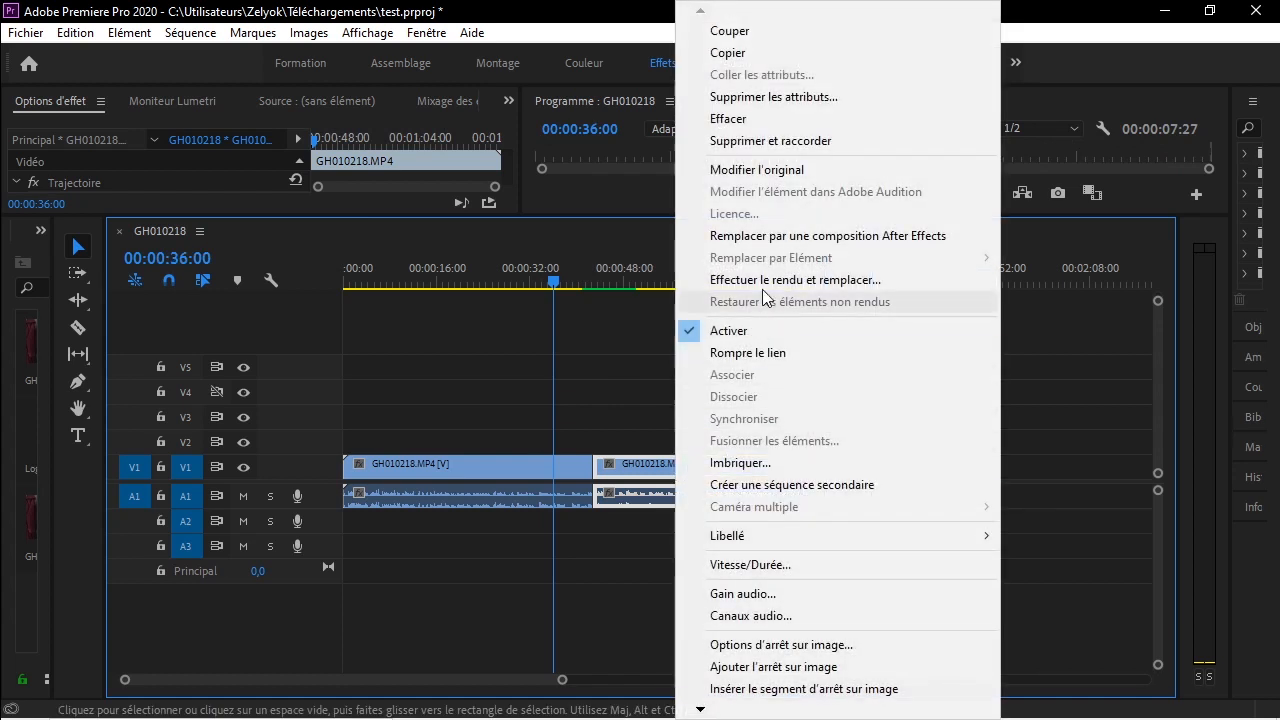
pyautogui.click(751, 354)
pyautogui.moveTo(655, 466); pyautogui.dragTo(870, 466)
pyautogui.click(553, 471)
pyautogui.moveTo(670, 499); pyautogui.dragTo(783, 547)
# Shift the first clip and the detached A3 audio, and place the second video directly after the first clip on V1.
pyautogui.moveTo(553, 474); pyautogui.dragTo(604, 460)
pyautogui.moveTo(797, 558); pyautogui.dragTo(659, 557)
pyautogui.click(818, 467)
pyautogui.moveTo(818, 470); pyautogui.dragTo(601, 485)
pyautogui.click(592, 473)
pyautogui.click(681, 471)
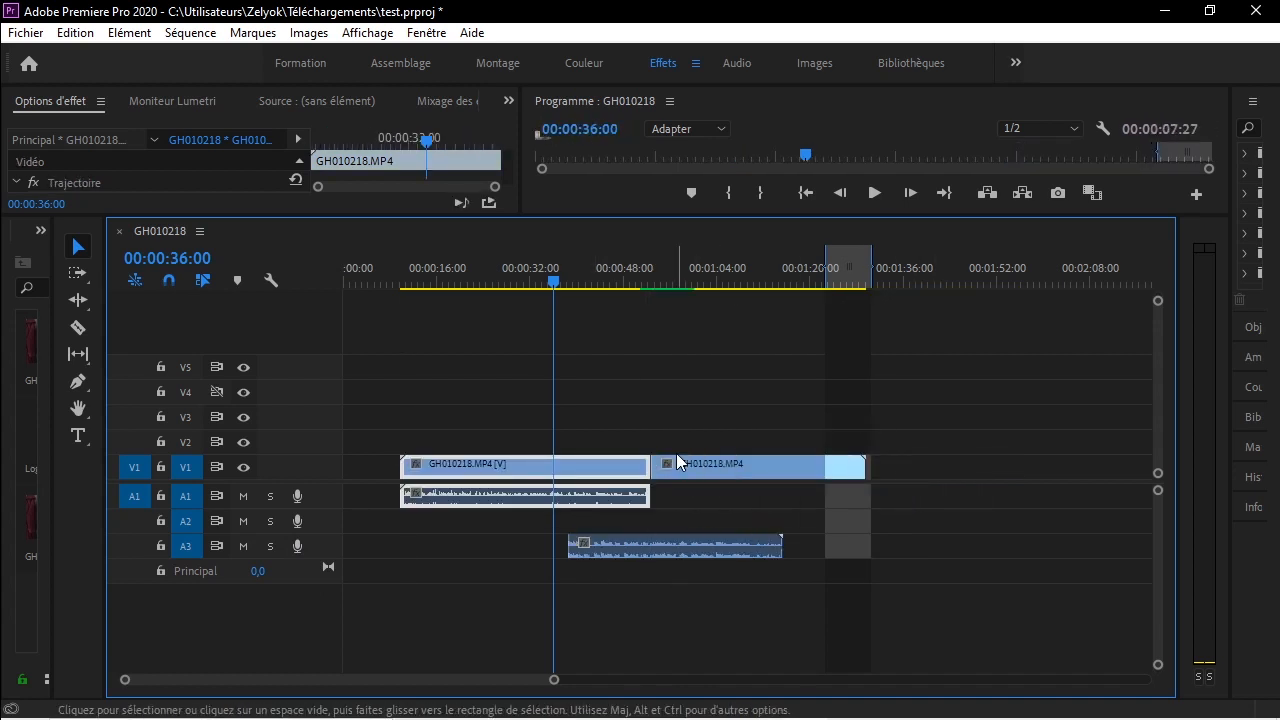
# Group all the timeline clips and move the group earlier so its A3 audio starts at the playhead at 00:00:36:00.
pyautogui.keyDown('shift'); pyautogui.click(676, 454); pyautogui.keyUp('shift')
pyautogui.keyDown('shift'); pyautogui.click(706, 534); pyautogui.keyUp('shift')
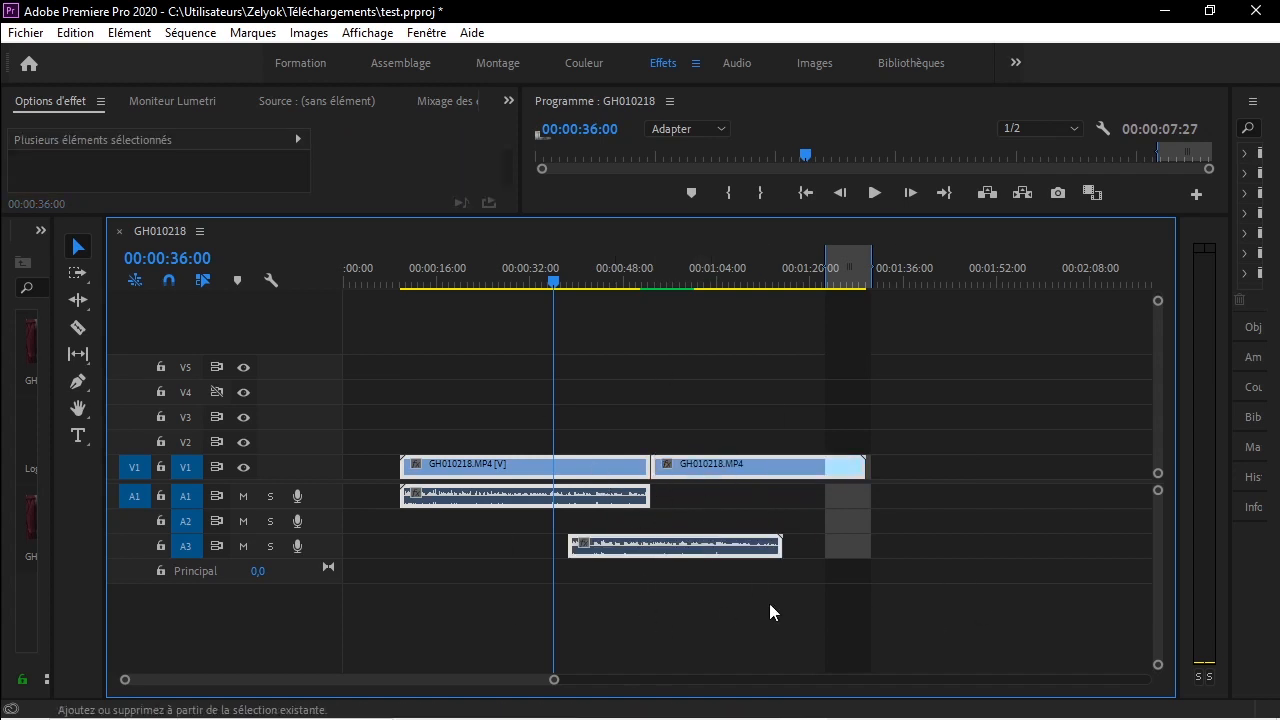
pyautogui.click(774, 636)
pyautogui.moveTo(808, 580); pyautogui.dragTo(508, 350)
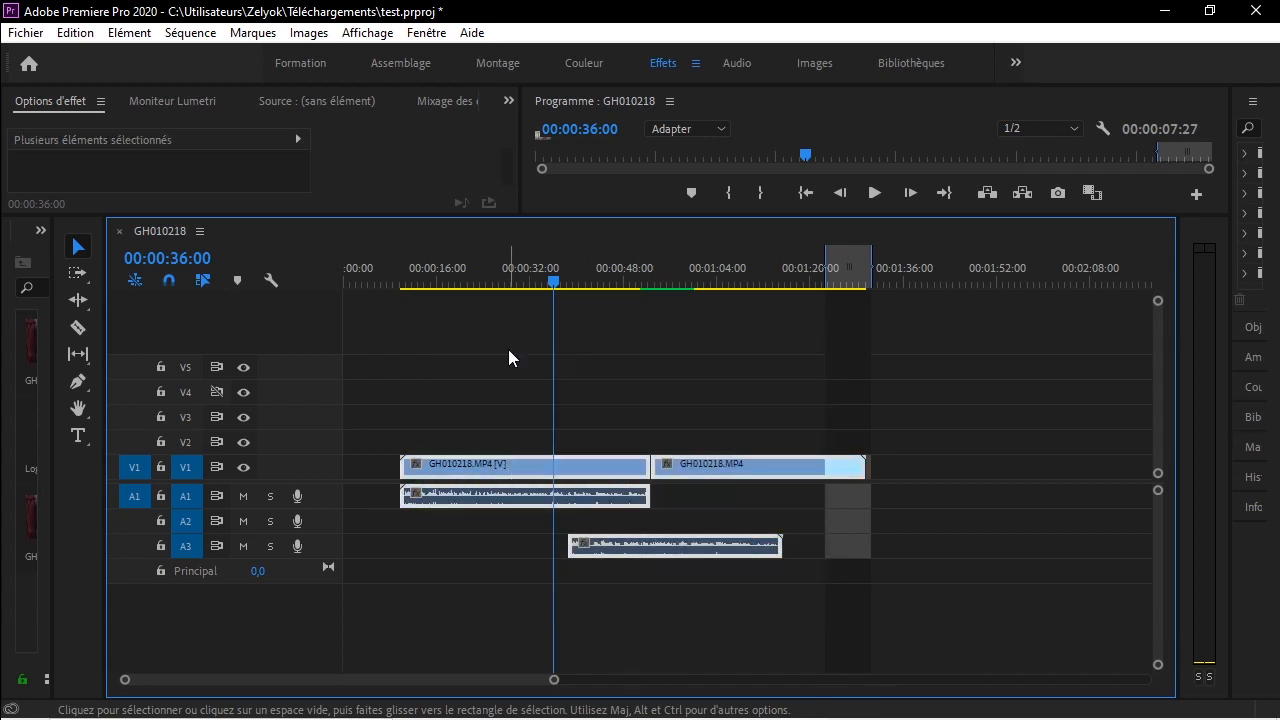
pyautogui.rightClick(620, 470)
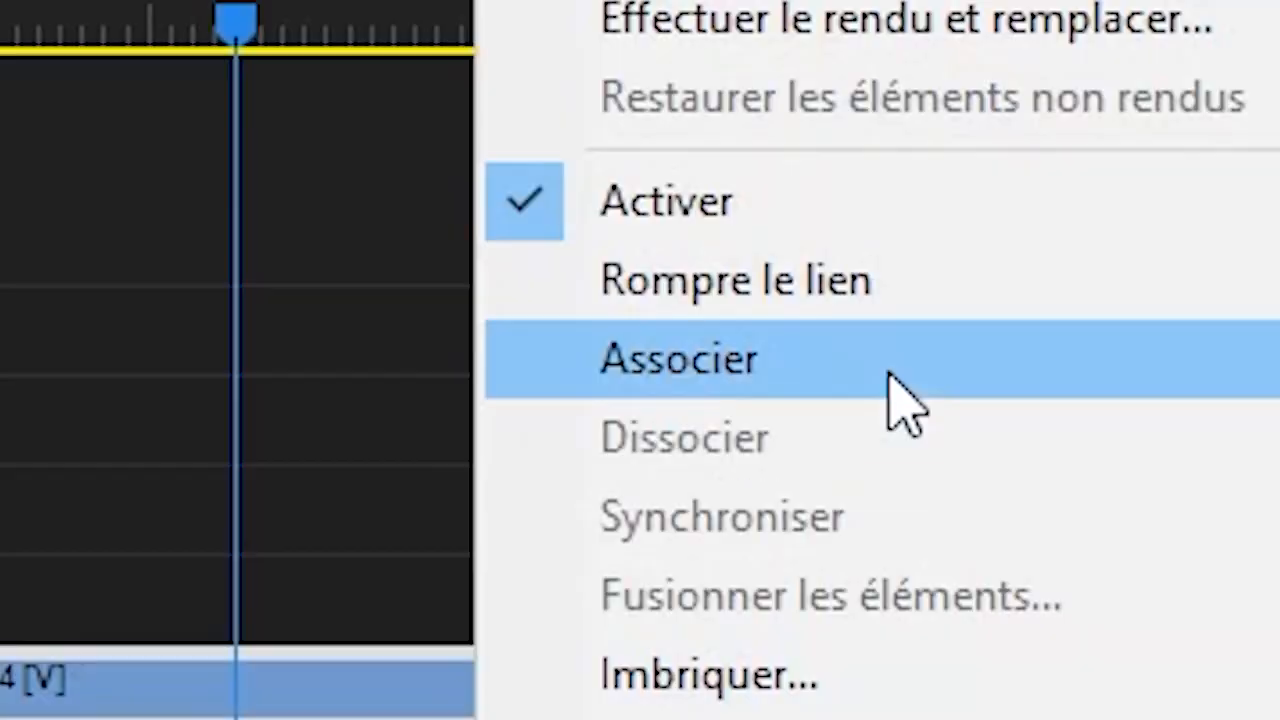
pyautogui.click(736, 376)
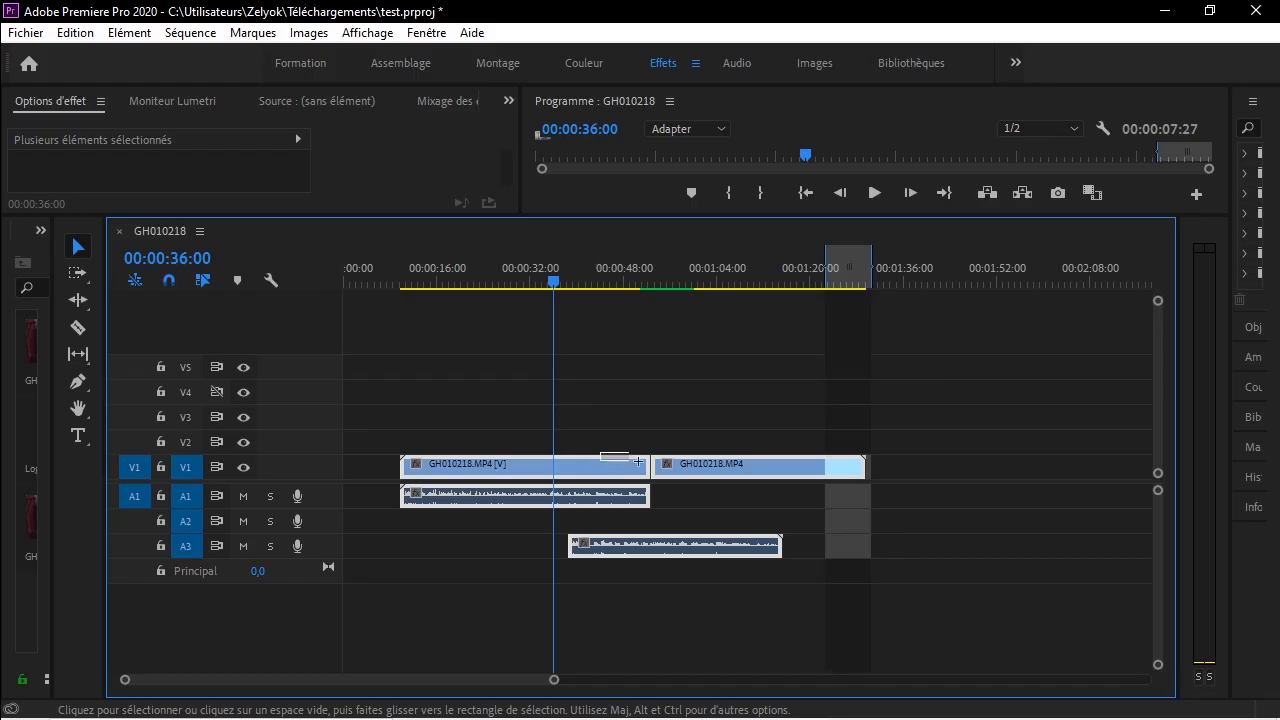
pyautogui.moveTo(660, 469); pyautogui.dragTo(600, 470)
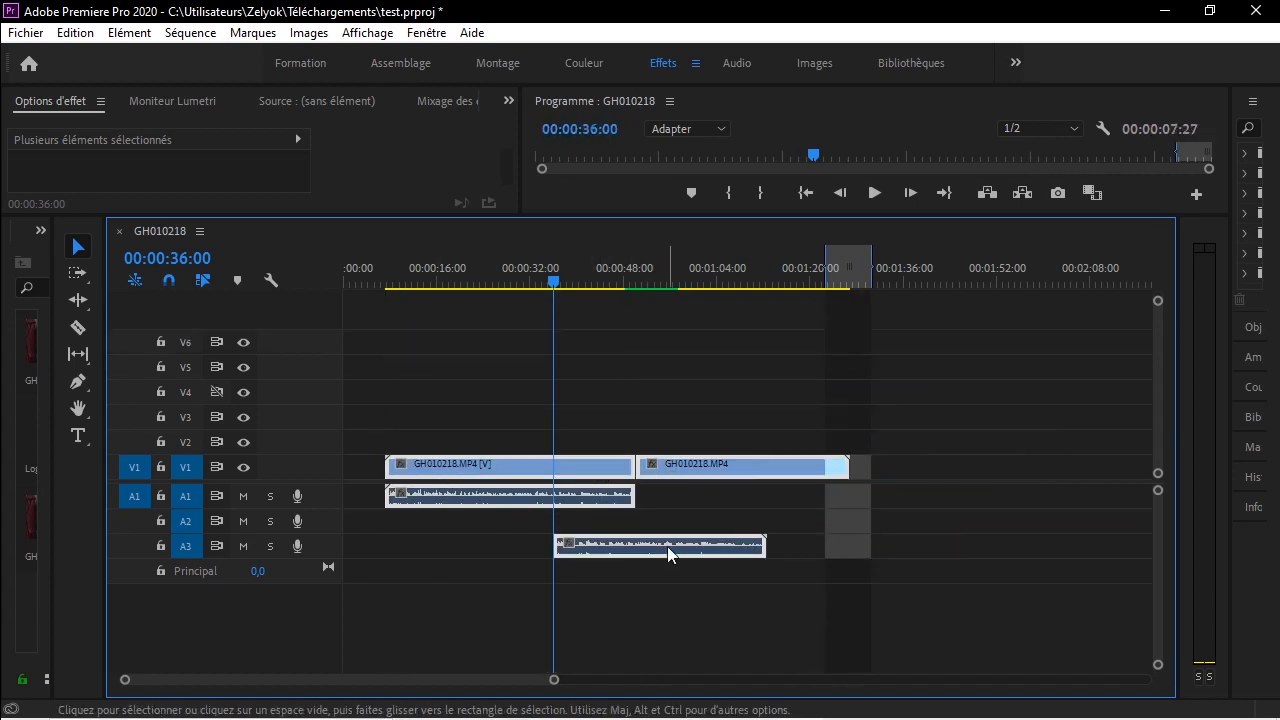
pyautogui.click(667, 546)
# Select all the grouped clips and clear them from the GH010218 sequence.
pyautogui.moveTo(531, 551); pyautogui.dragTo(733, 388)
pyautogui.rightClick(639, 466)
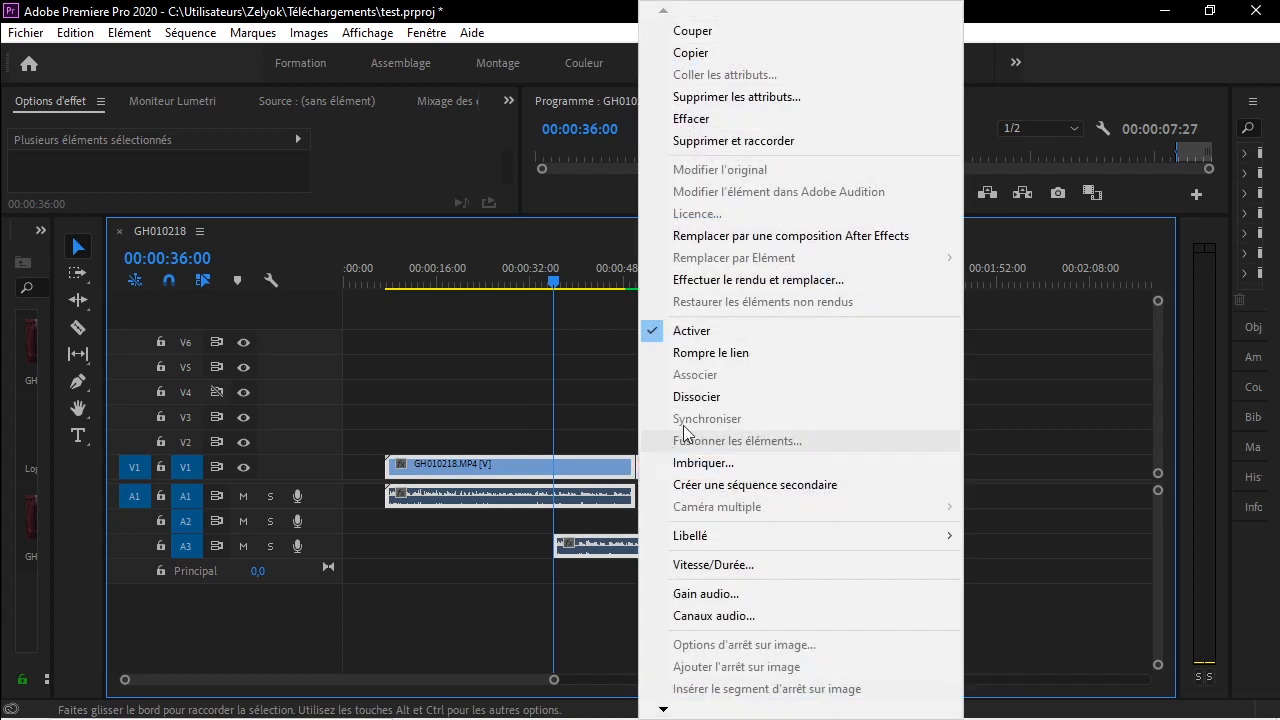
pyautogui.click(648, 353)
pyautogui.moveTo(551, 466); pyautogui.dragTo(507, 391)
pyautogui.rightClick(651, 391)
# Widen the project panel to show its media thumbnails and select Logo ZELYOK.jpg.
pyautogui.moveTo(53, 407); pyautogui.dragTo(198, 407)
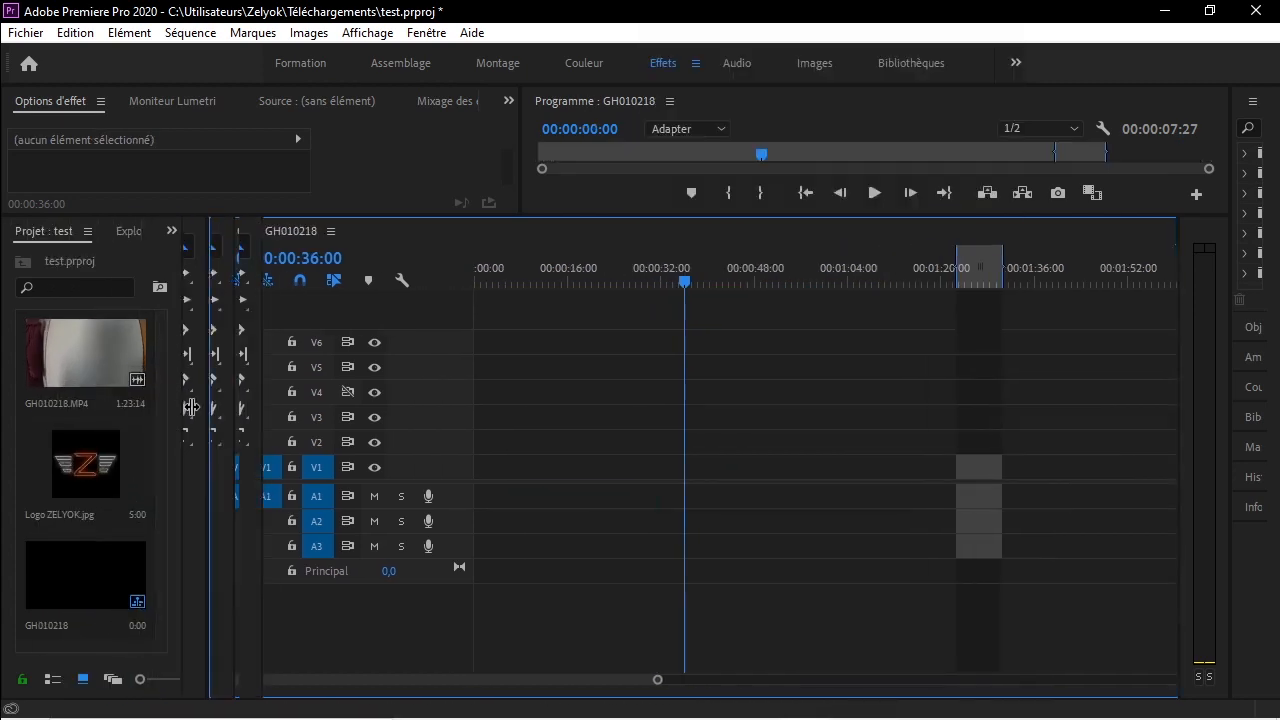
pyautogui.click(125, 352)
pyautogui.click(121, 525)
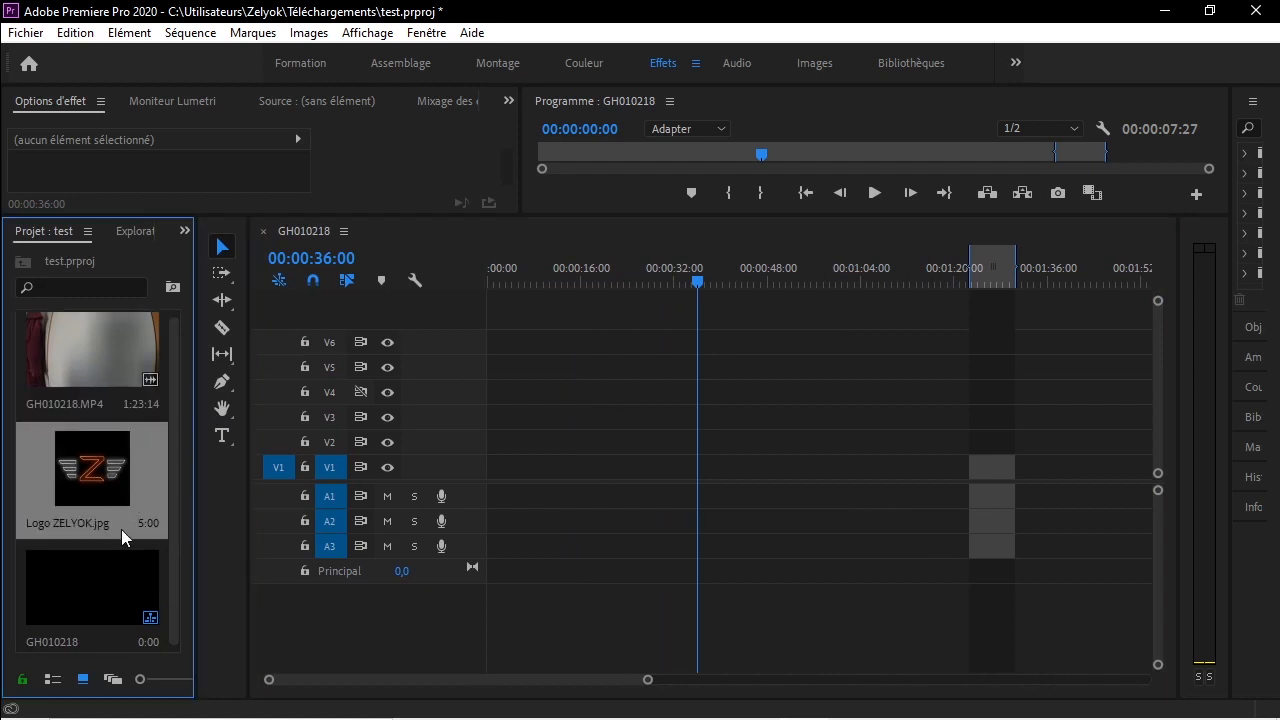
# Place Logo ZELYOK.jpg on V2 and GH010218.MP4 on V1/A1 at the sequence start, and add a second logo clip above the video.
pyautogui.moveTo(225, 489); pyautogui.dragTo(486, 453)
pyautogui.moveTo(486, 453); pyautogui.dragTo(488, 450)
pyautogui.moveTo(92, 352); pyautogui.dragTo(477, 486)
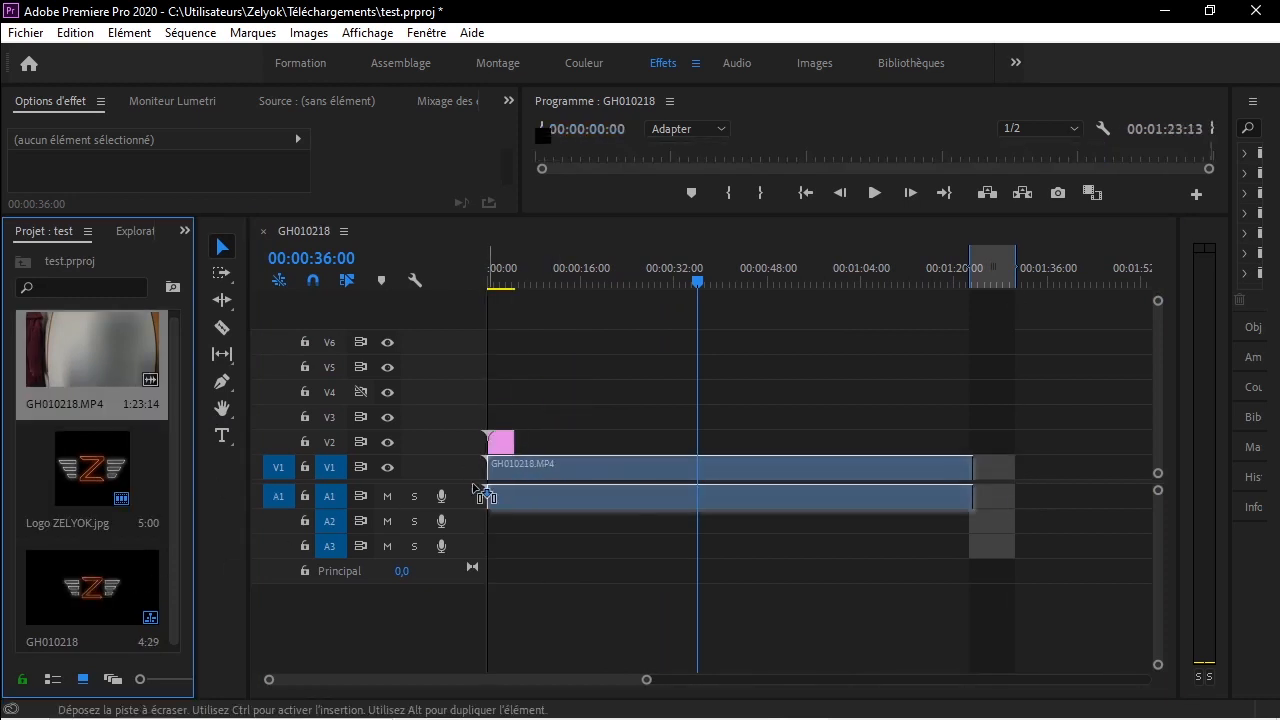
pyautogui.moveTo(477, 486); pyautogui.dragTo(479, 484)
pyautogui.moveTo(92, 465); pyautogui.dragTo(669, 380)
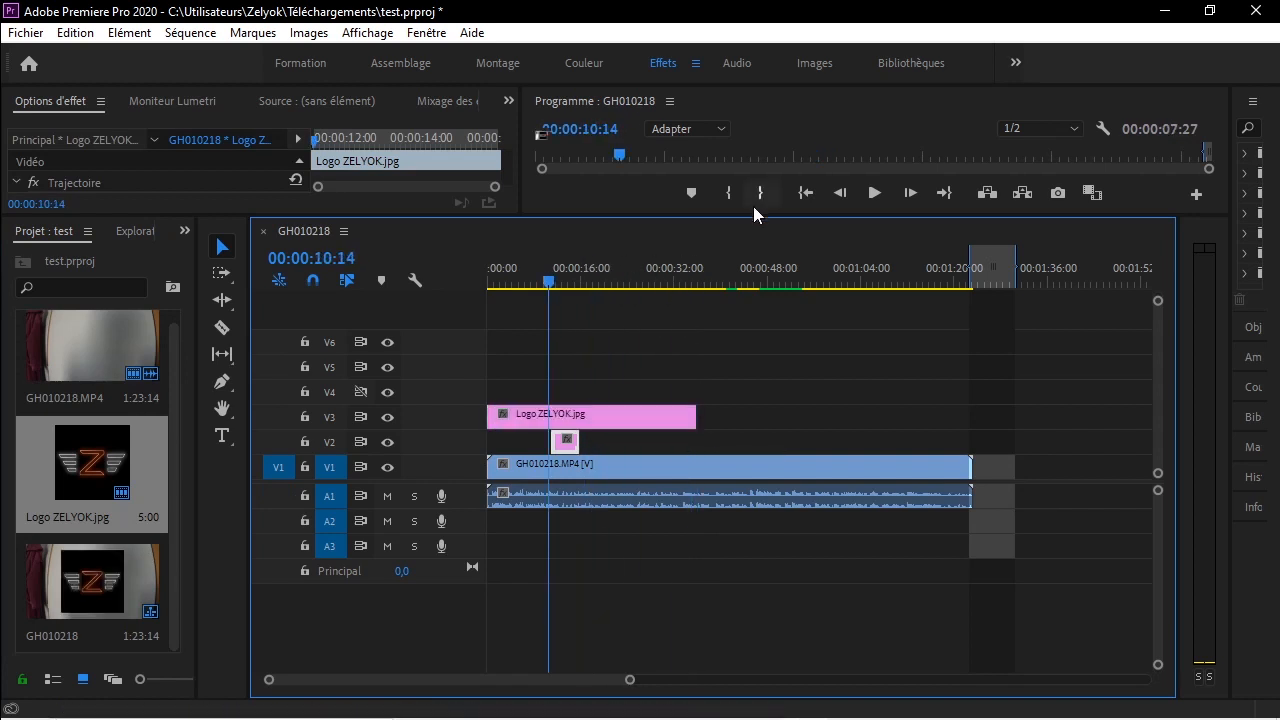
# Enlarge the program monitor and remove the logo clips from V2 and V3.
pyautogui.moveTo(753, 212); pyautogui.dragTo(752, 374)
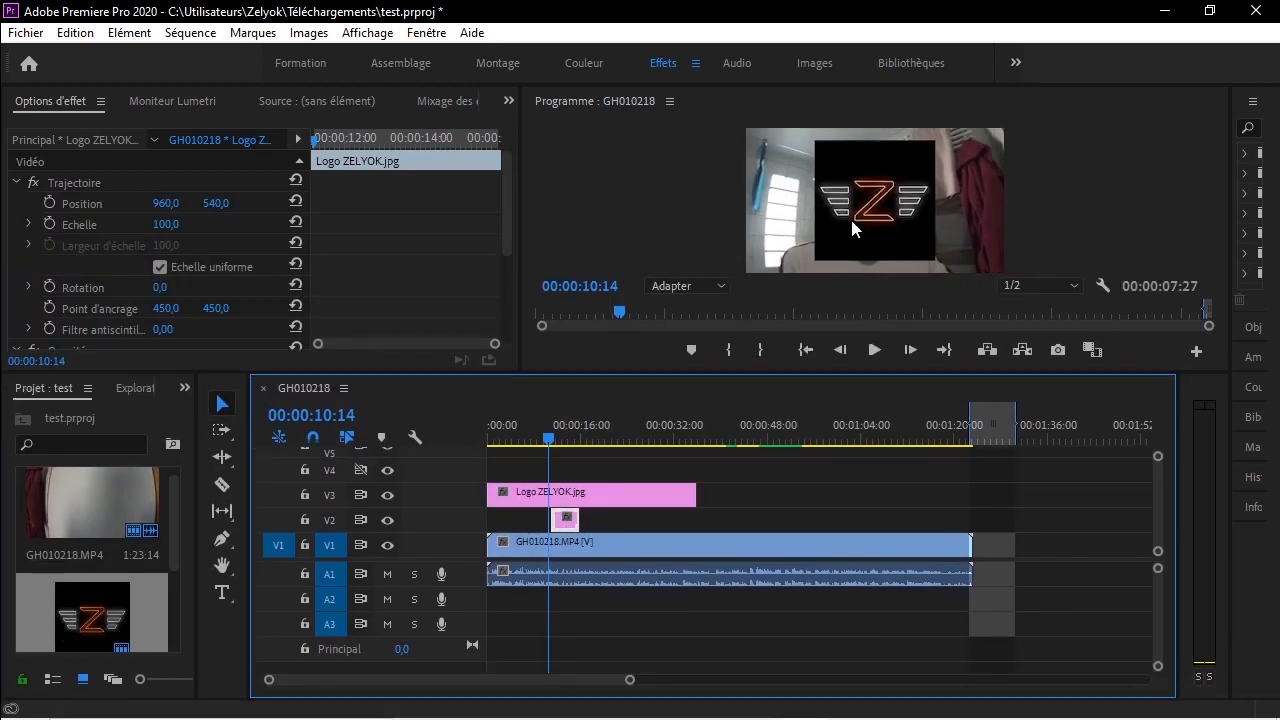
pyautogui.moveTo(850, 216); pyautogui.dragTo(910, 228)
pyautogui.moveTo(554, 411)
pyautogui.mouseDown()
pyautogui.moveTo(633, 408)
pyautogui.moveTo(556, 410)
pyautogui.mouseUp()
pyautogui.moveTo(752, 635); pyautogui.dragTo(551, 476)
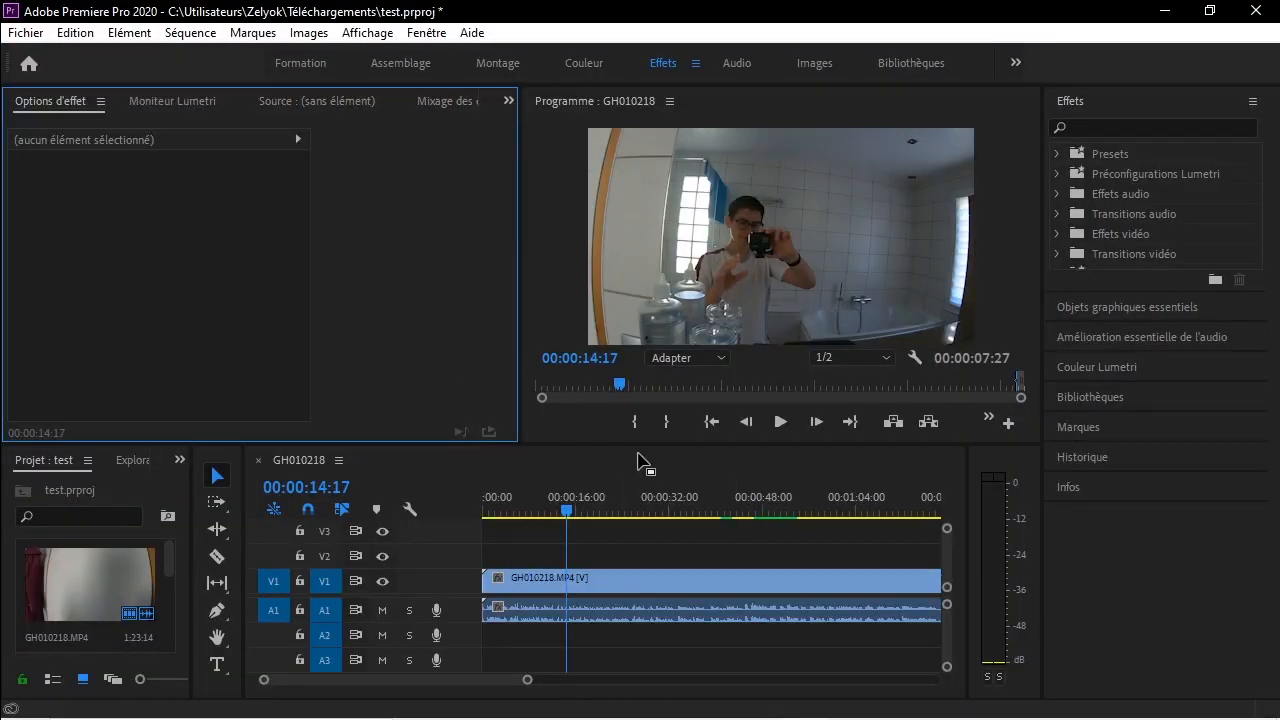
pyautogui.moveTo(633, 443); pyautogui.dragTo(633, 393)
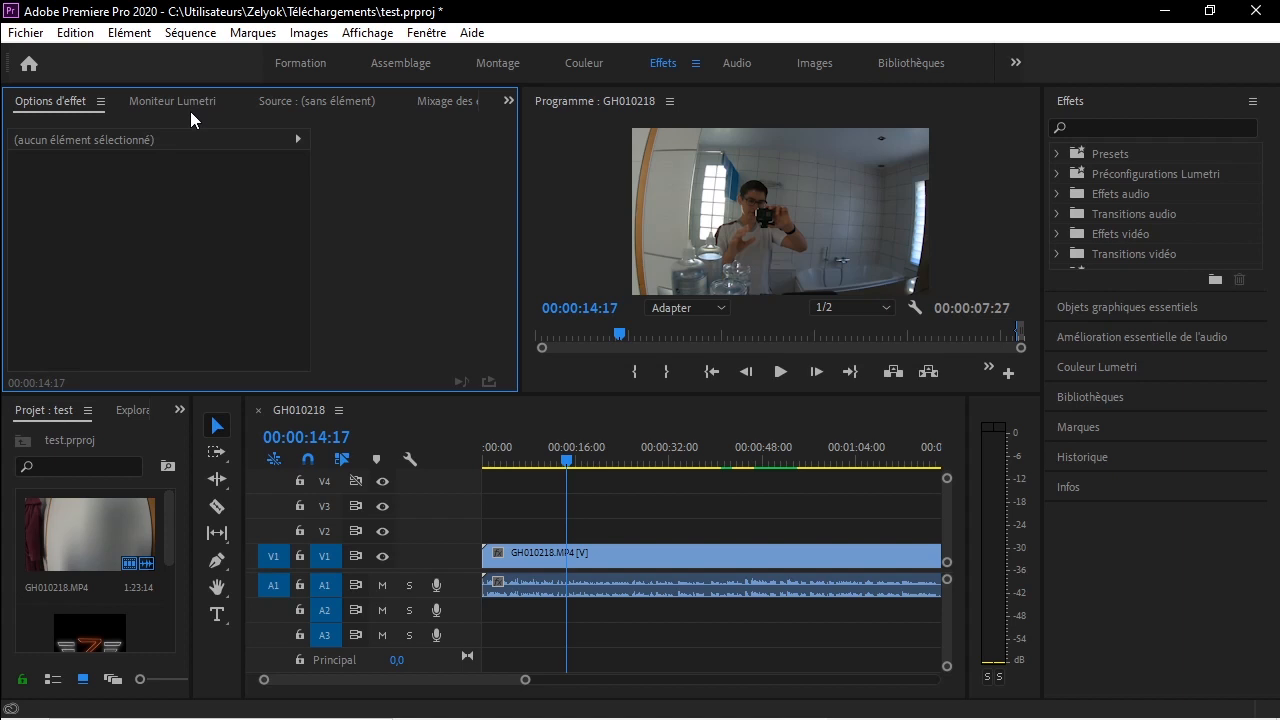
# Select the GH010218.MP4 clip on V1 and collapse all its video and audio effect groups, from Trajectoire to Panoramique.
pyautogui.click(582, 555)
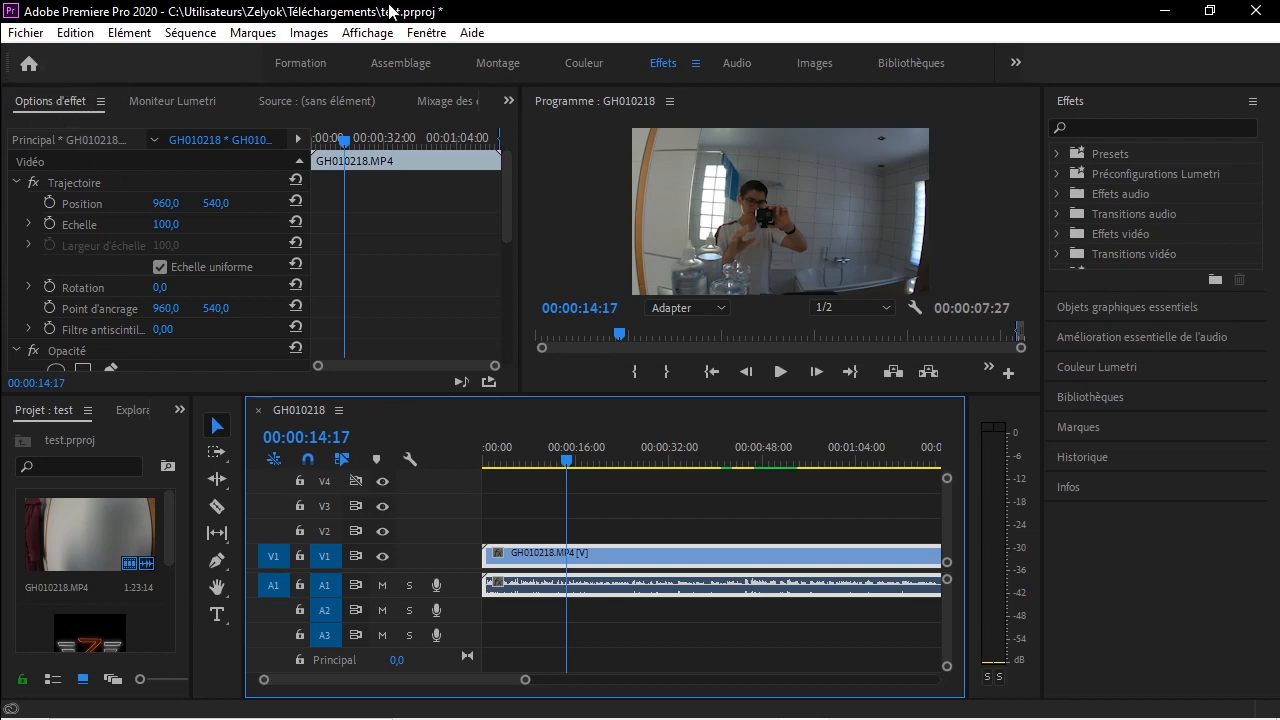
pyautogui.click(427, 32)
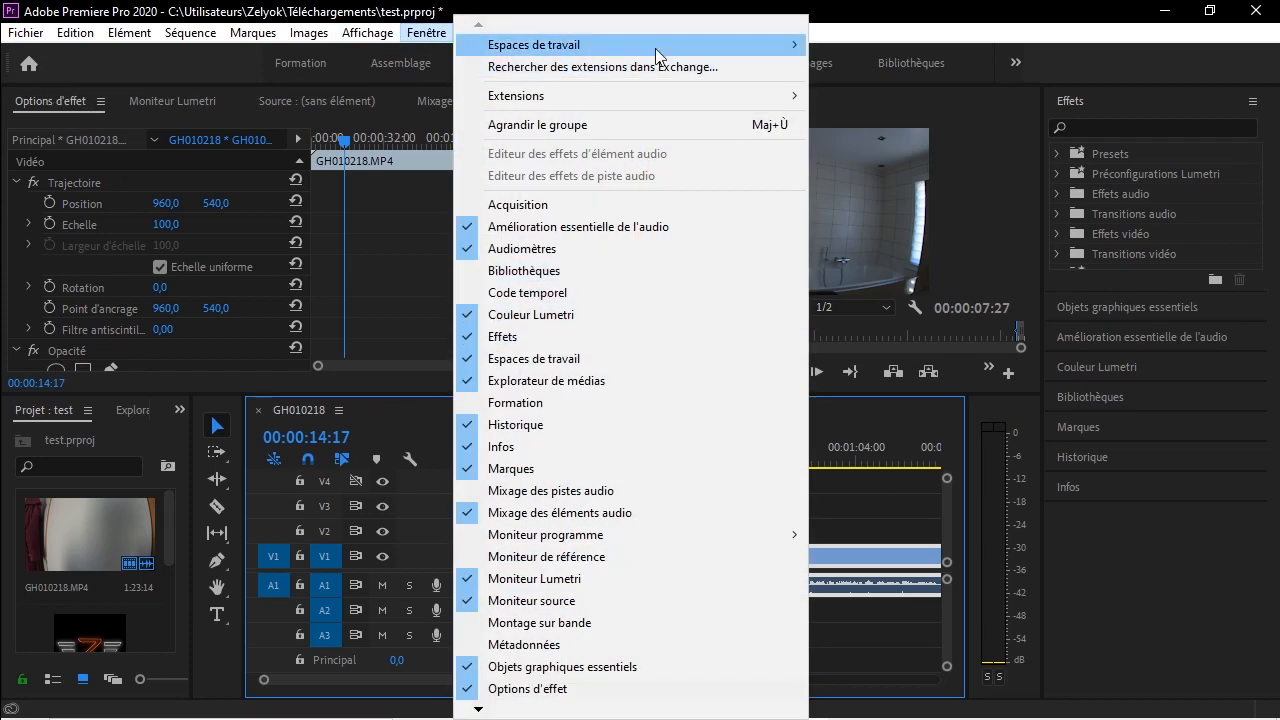
pyautogui.moveTo(857, 457); pyautogui.dragTo(685, 462)
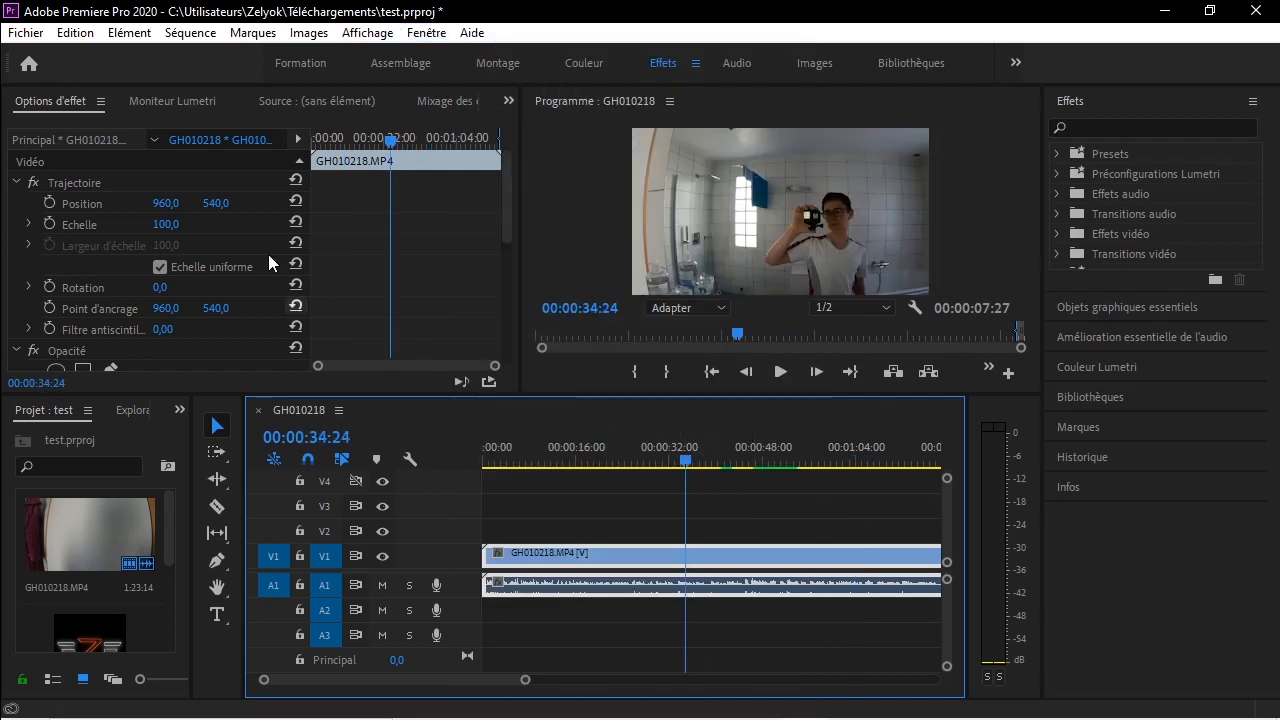
pyautogui.click(16, 182)
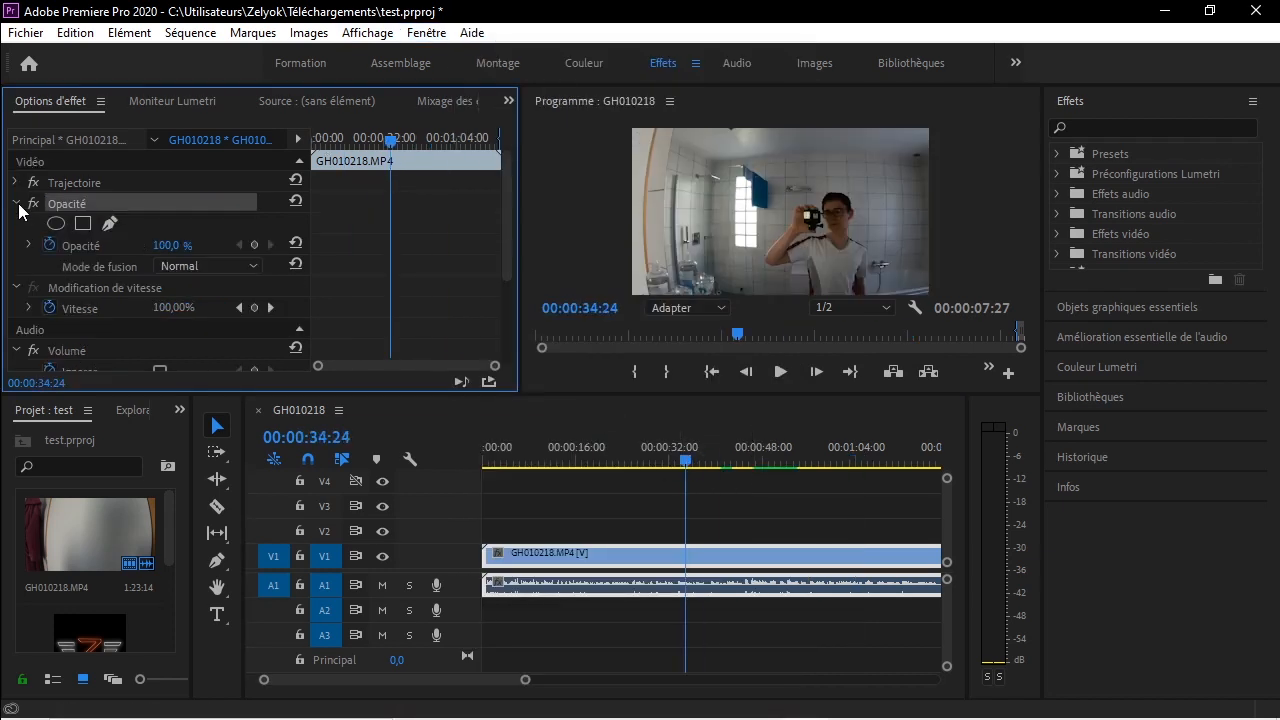
pyautogui.click(17, 204)
pyautogui.click(17, 225)
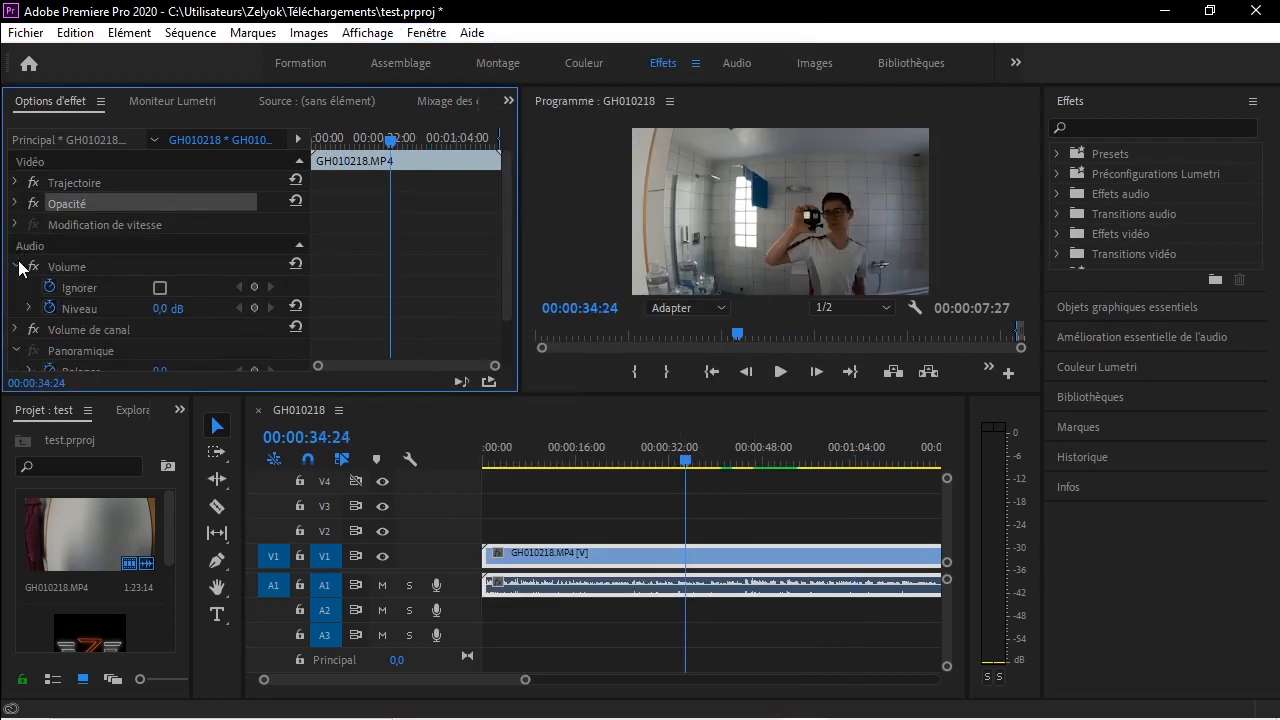
pyautogui.click(17, 266)
pyautogui.click(19, 309)
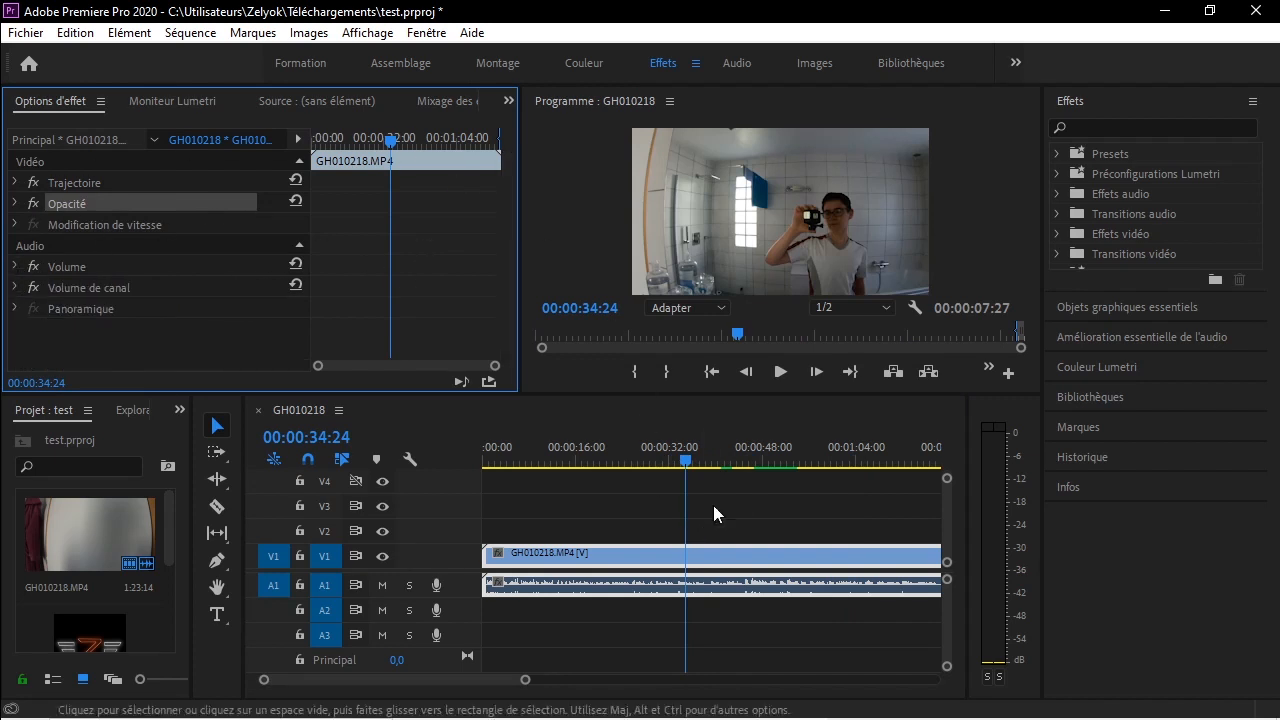
# Move the playhead to 00:00:23:25 and expand the clip's Trajectoire settings.
pyautogui.click(678, 462)
pyautogui.moveTo(678, 468); pyautogui.dragTo(621, 462)
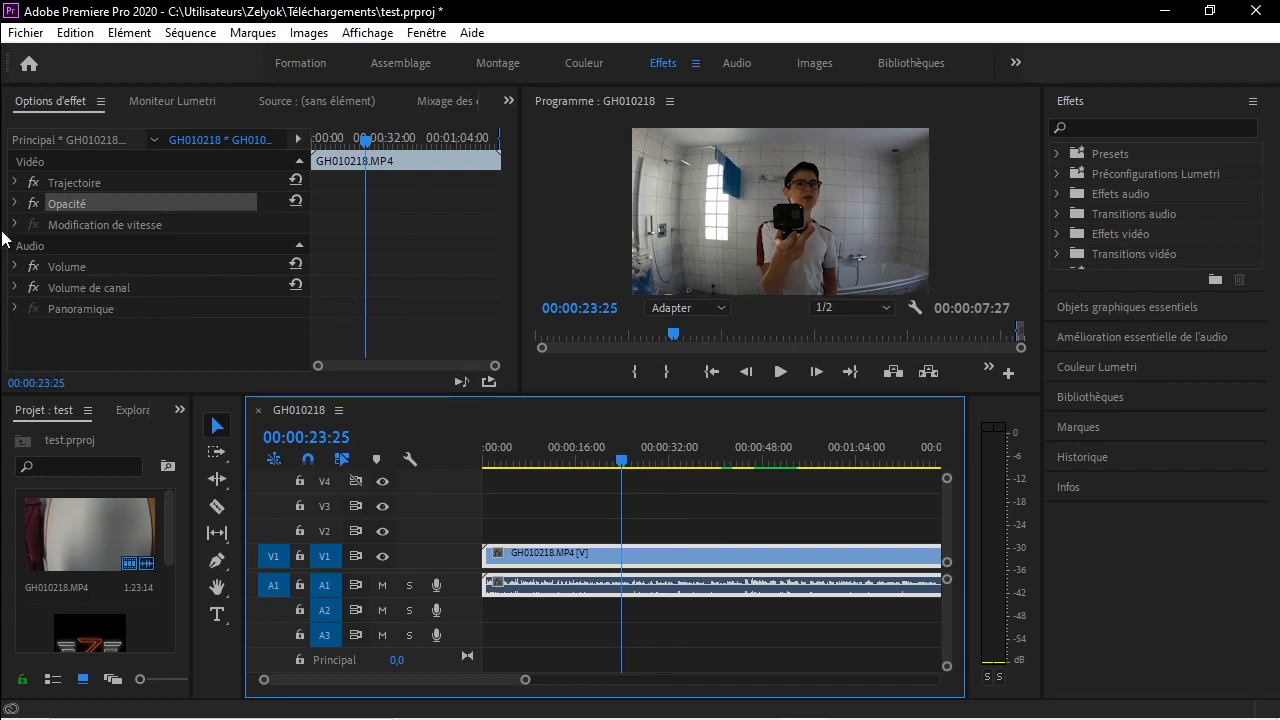
pyautogui.click(14, 183)
pyautogui.click(198, 185)
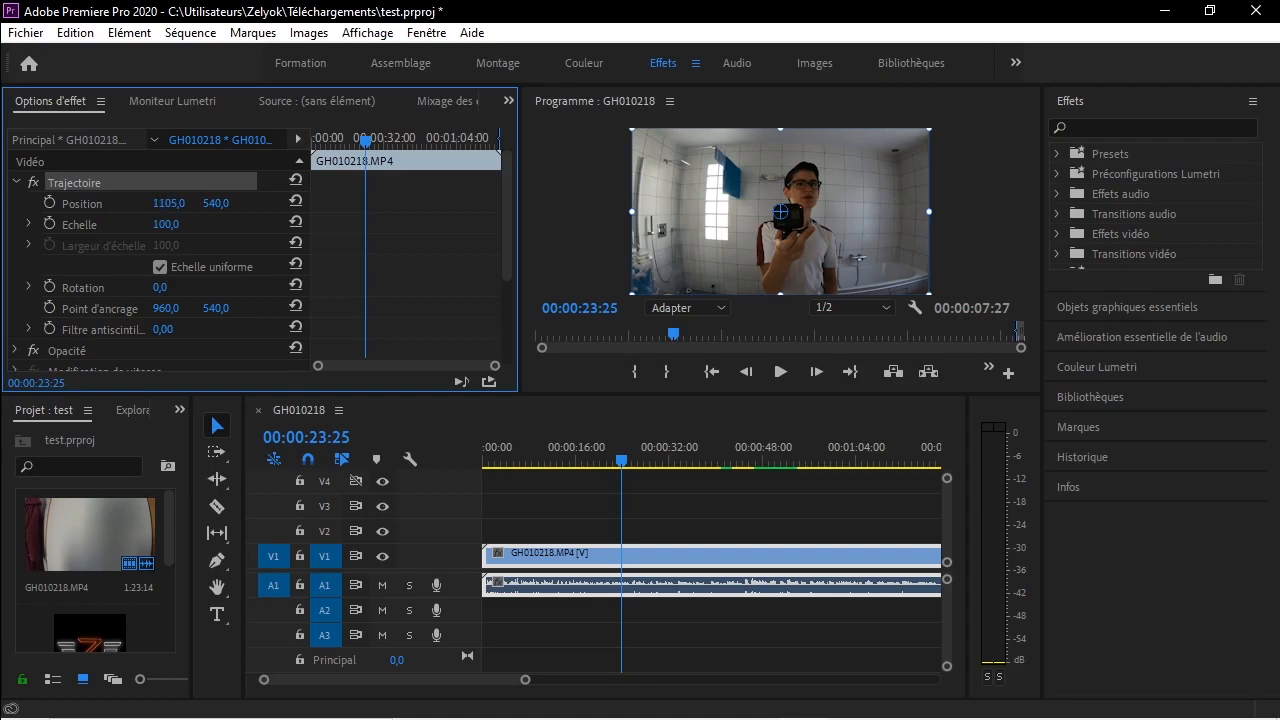
# Try shifting the clip's Position to 776 horizontally and 829 vertically, and reset the parameter.
pyautogui.moveTo(168, 203); pyautogui.dragTo(0, 203)
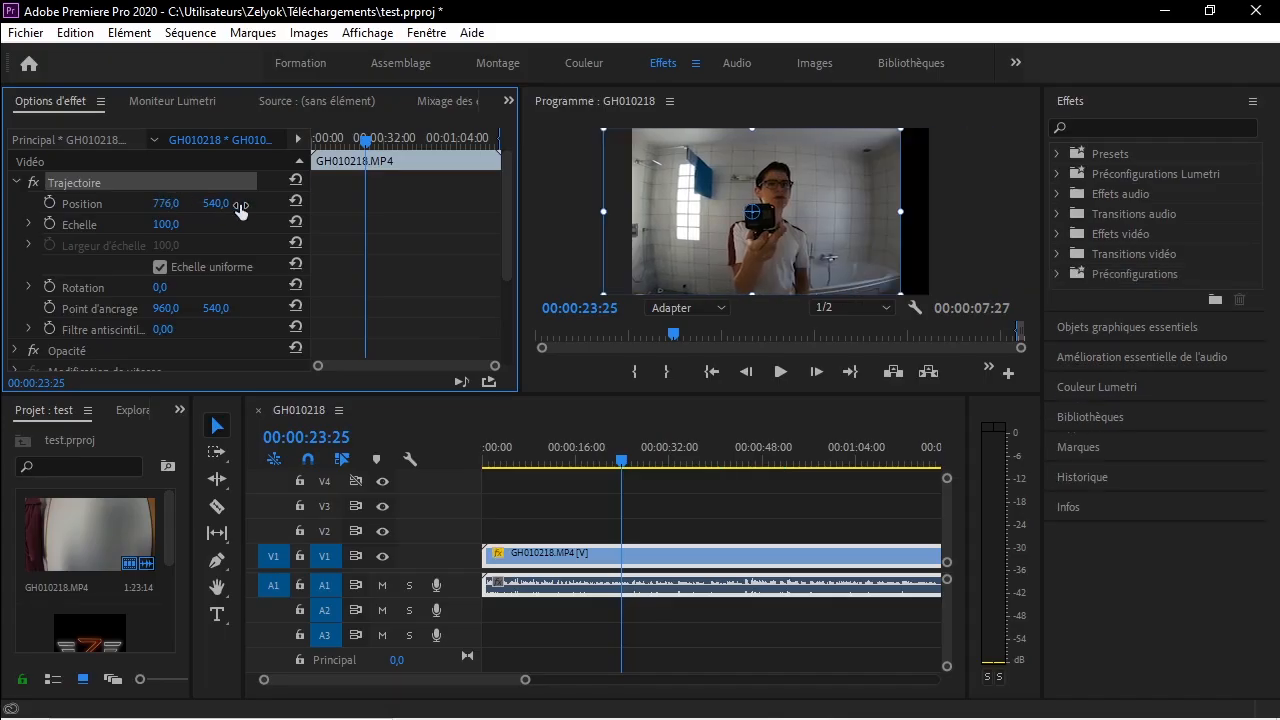
pyautogui.moveTo(216, 206); pyautogui.dragTo(505, 206)
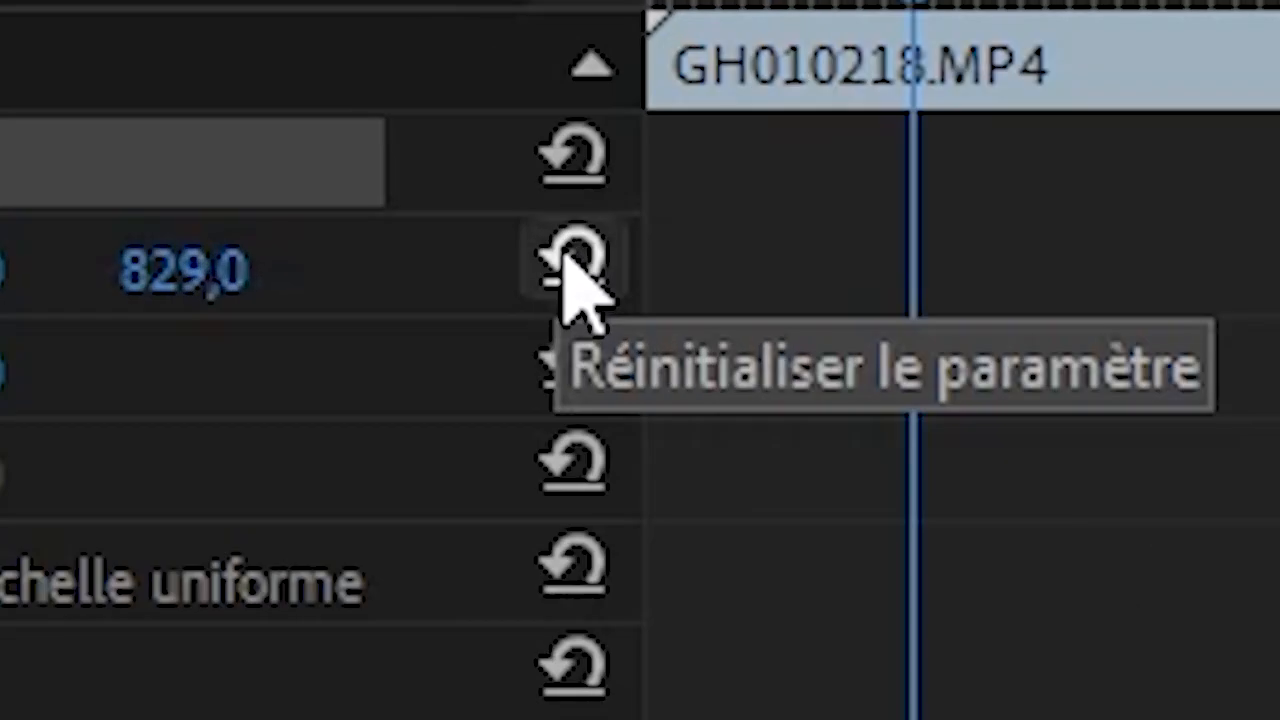
pyautogui.click(295, 204)
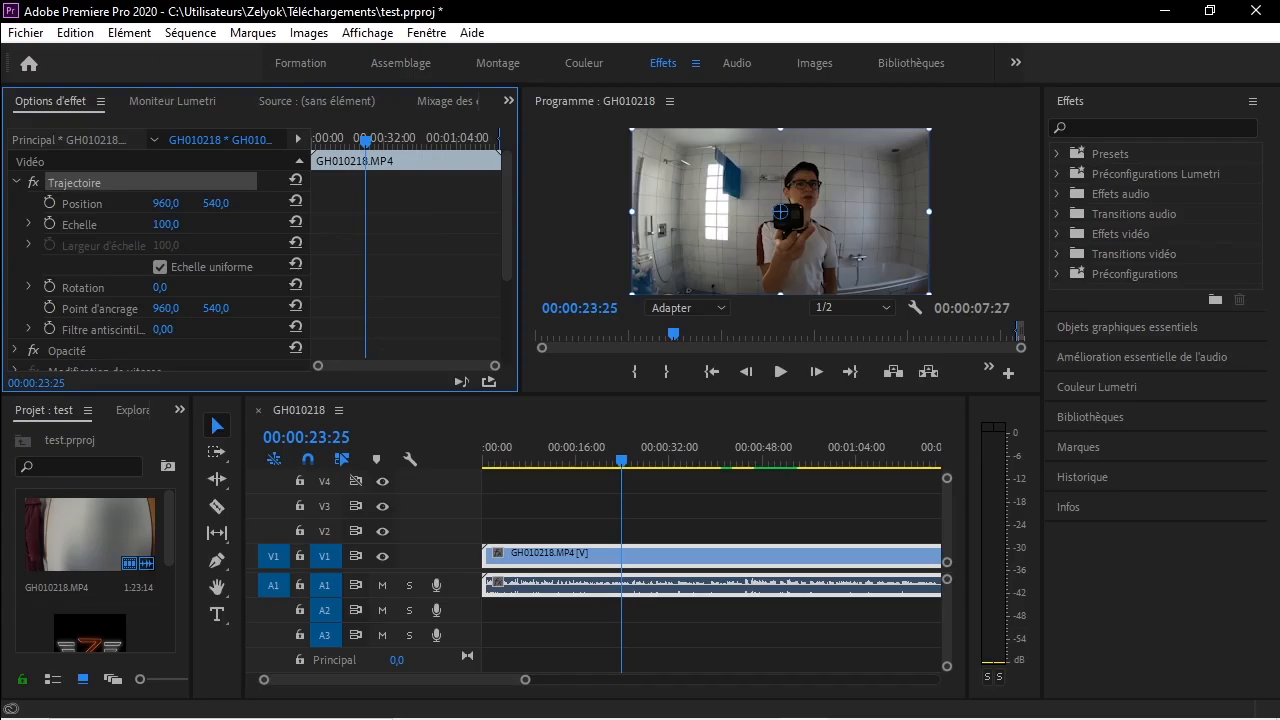
# Try changing the clip's Echelle and, with uniform scaling disabled, its Largeur d'échelle, and reset the Trajectoire settings.
pyautogui.moveTo(166, 224)
pyautogui.mouseDown()
pyautogui.moveTo(298, 224)
pyautogui.moveTo(145, 224)
pyautogui.mouseUp()
pyautogui.click(300, 220)
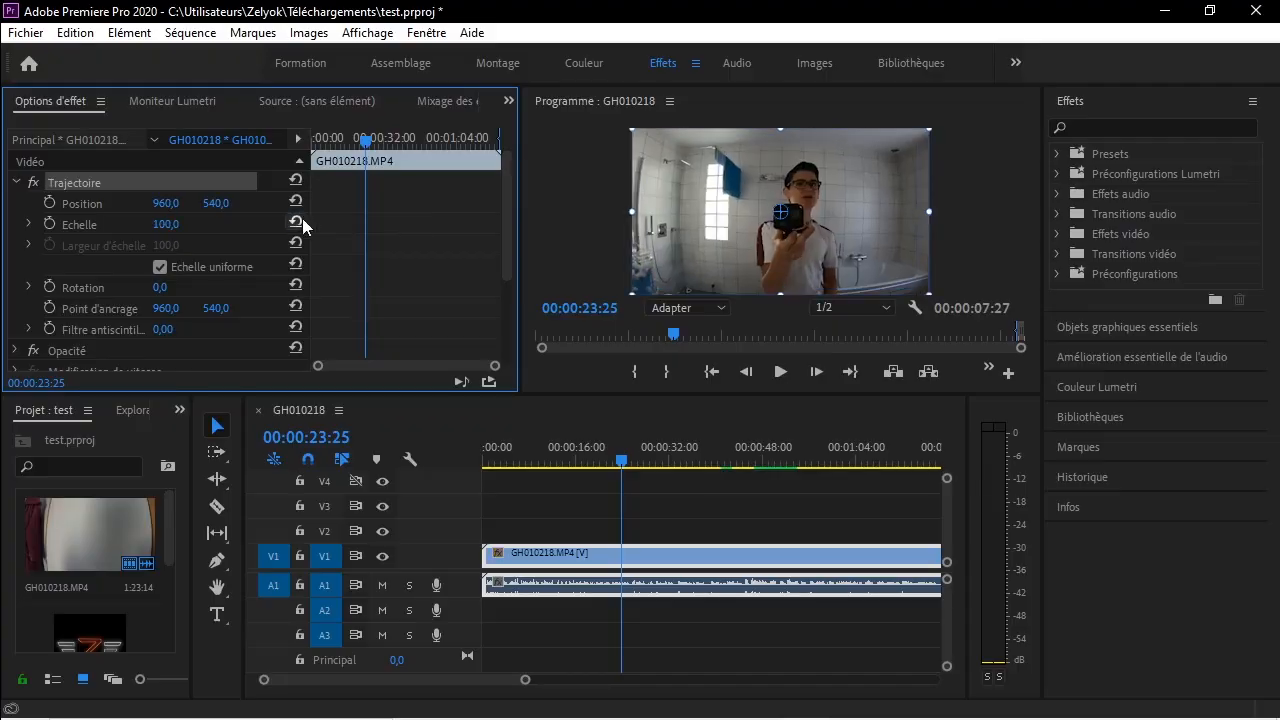
pyautogui.click(160, 267)
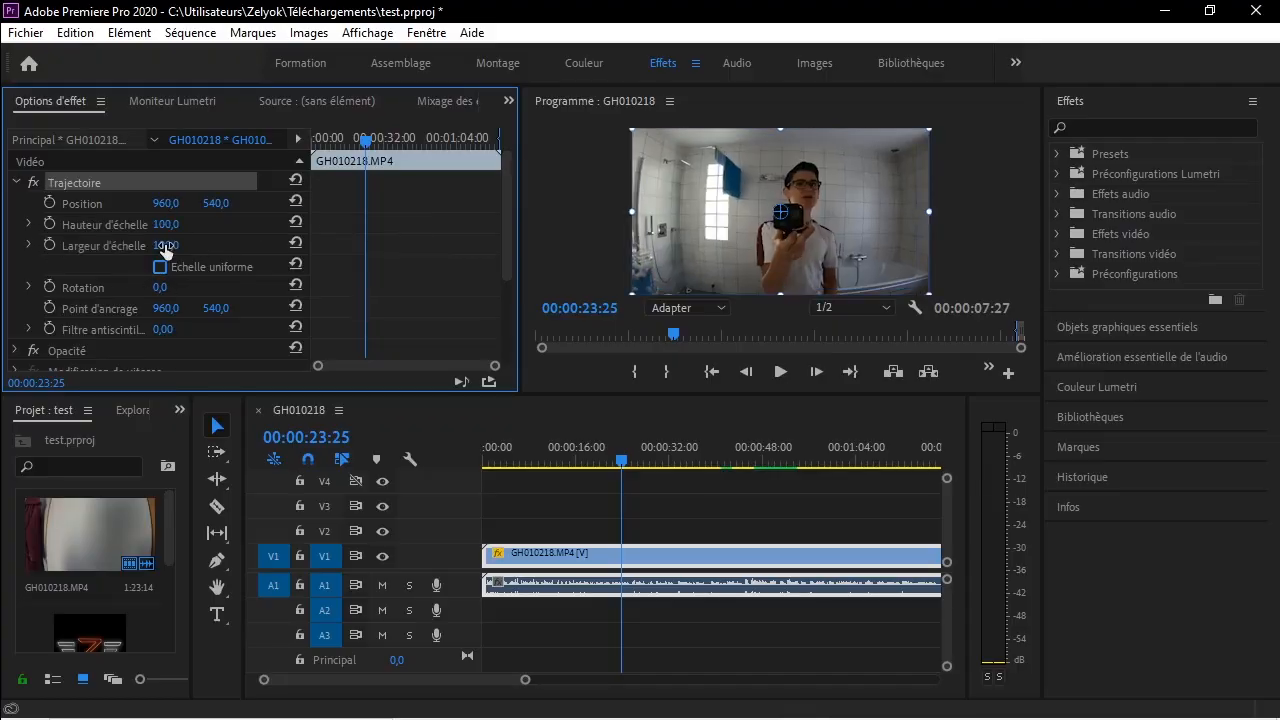
pyautogui.moveTo(166, 245); pyautogui.dragTo(206, 215)
pyautogui.click(295, 182)
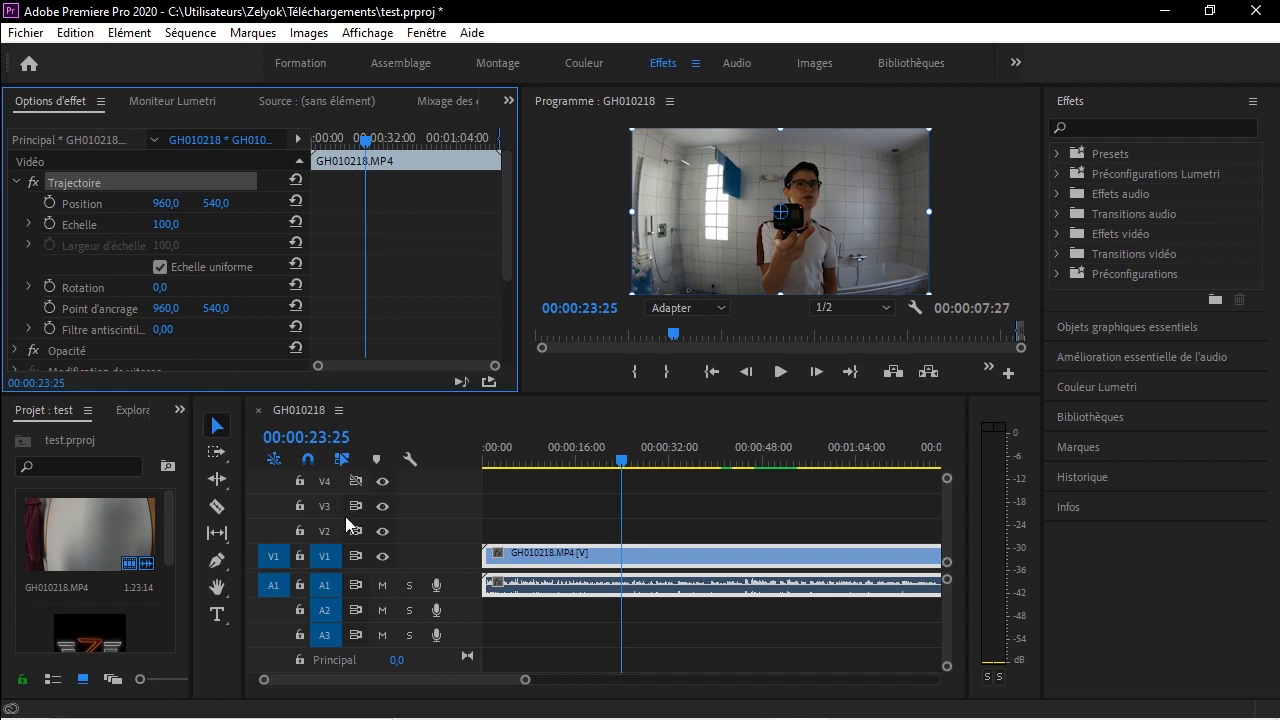
# Cut the GH010218.MP4 clip with the Razor tool at 00:00:23:25, about 00:00:32:00 and about 00:01:08:00.
pyautogui.click(217, 506)
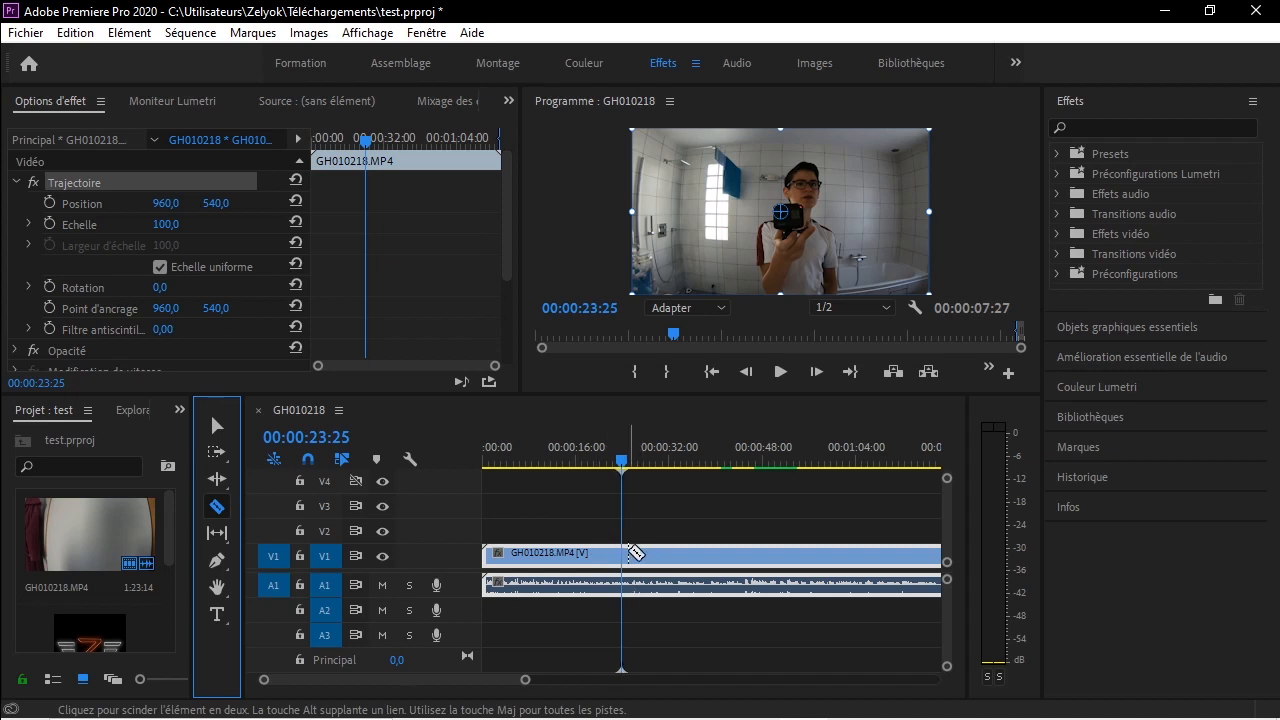
pyautogui.click(623, 554)
pyautogui.click(883, 565)
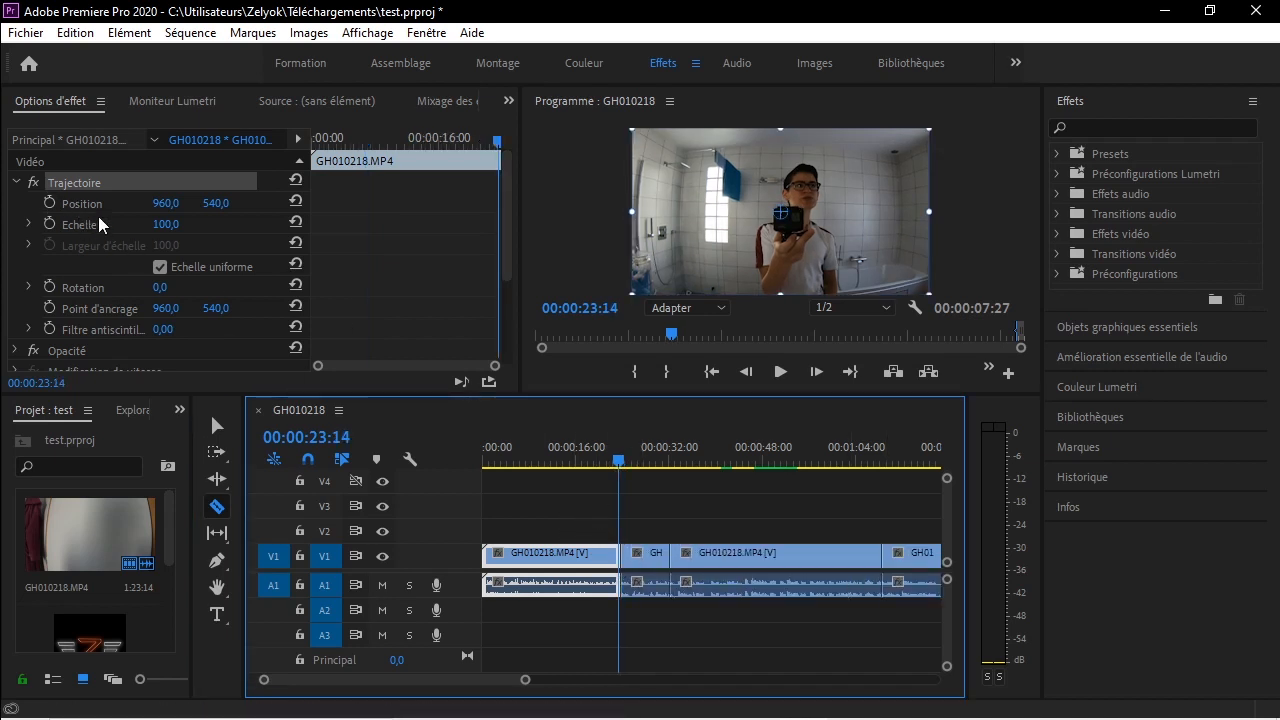
# On the short second segment, enable Position, Echelle and Rotation keyframing and set 1174, 176 and -19° at 00:00:23:25.
pyautogui.click(217, 425)
pyautogui.click(645, 560)
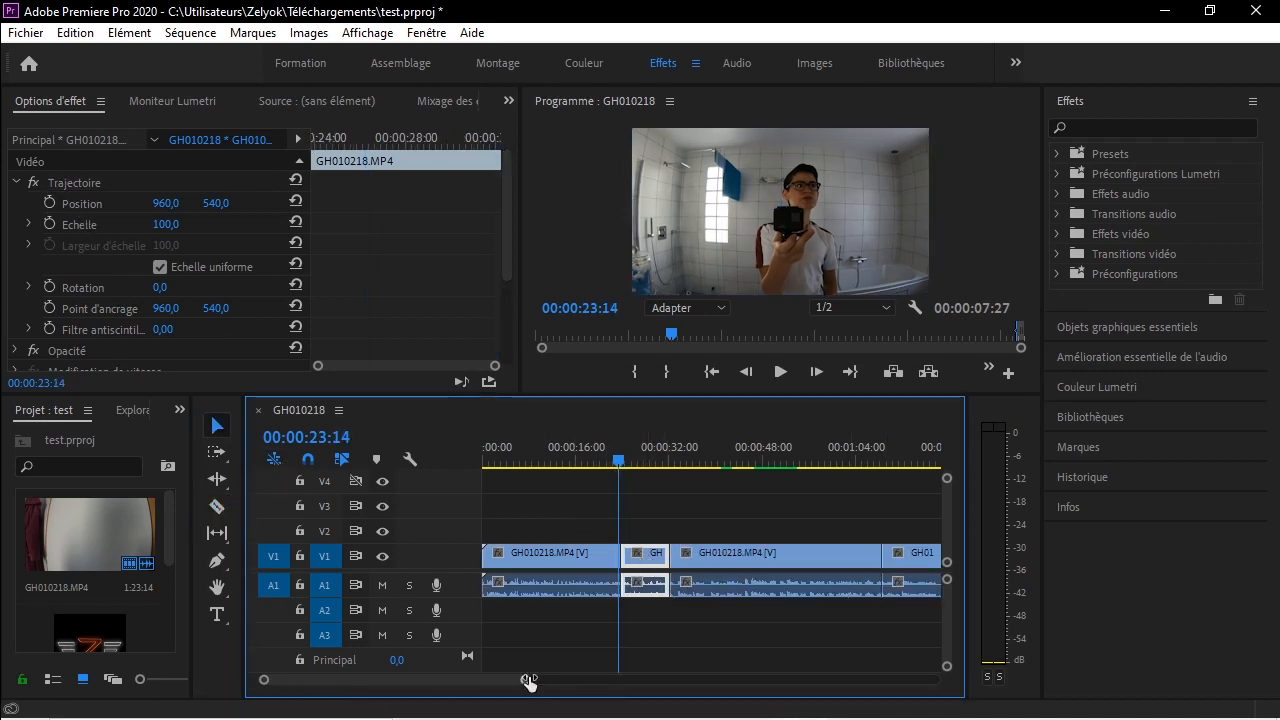
pyautogui.moveTo(529, 682); pyautogui.dragTo(427, 680)
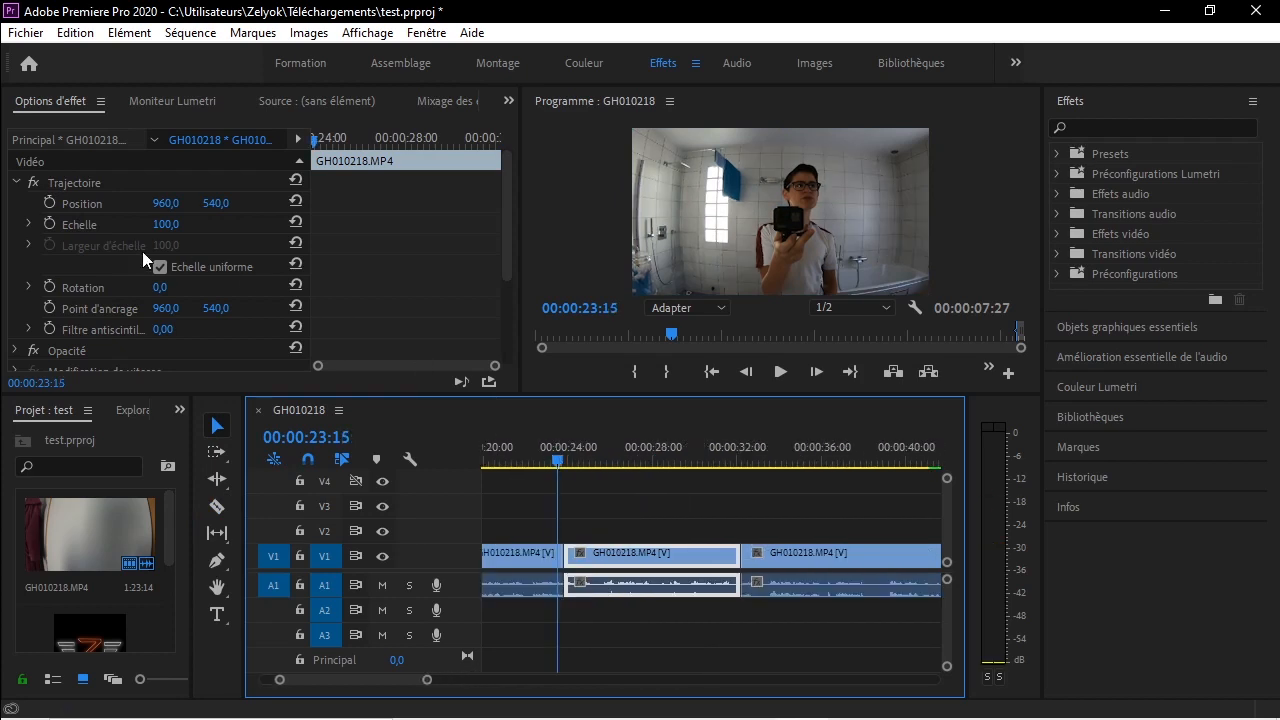
pyautogui.click(50, 205)
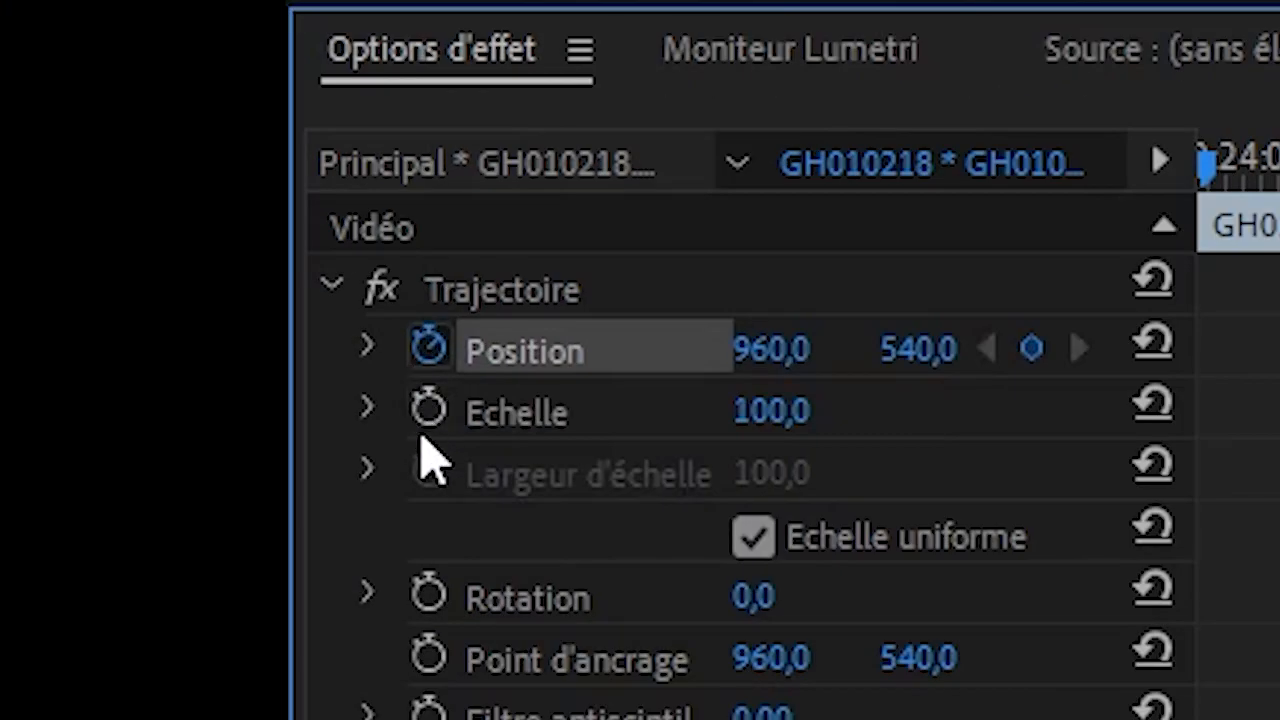
pyautogui.click(429, 408)
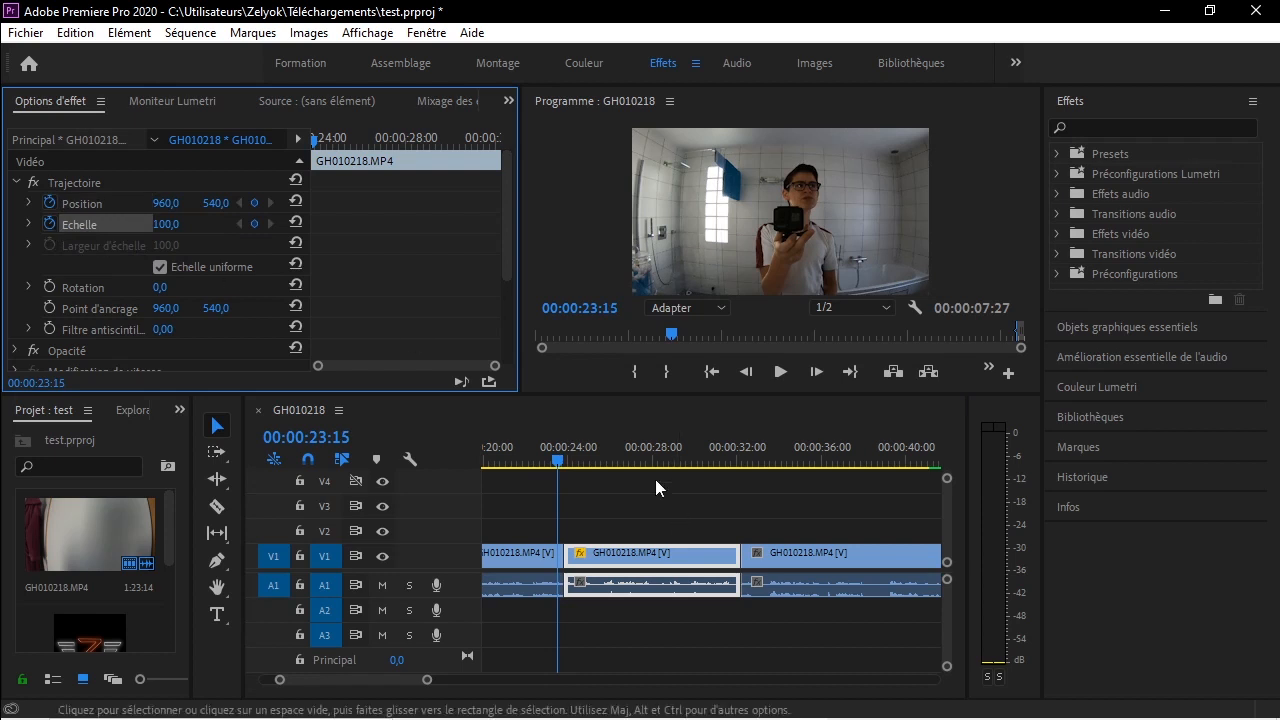
pyautogui.click(565, 467)
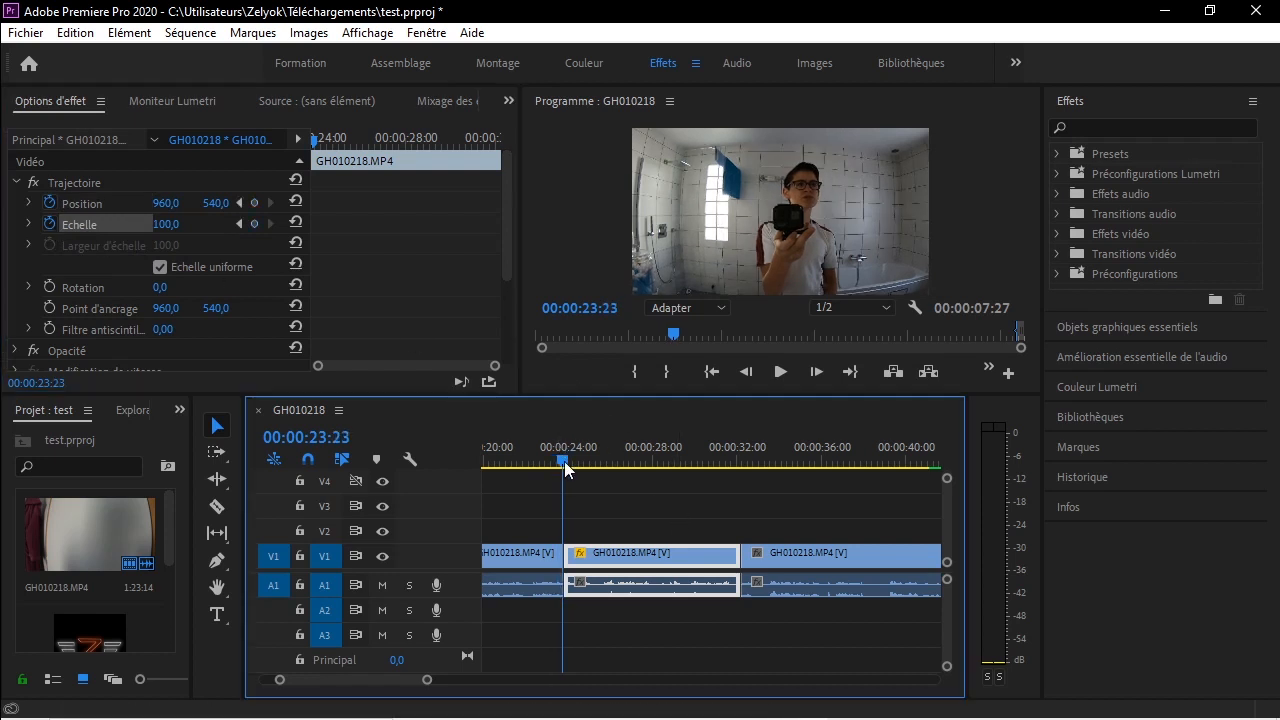
pyautogui.click(70, 292)
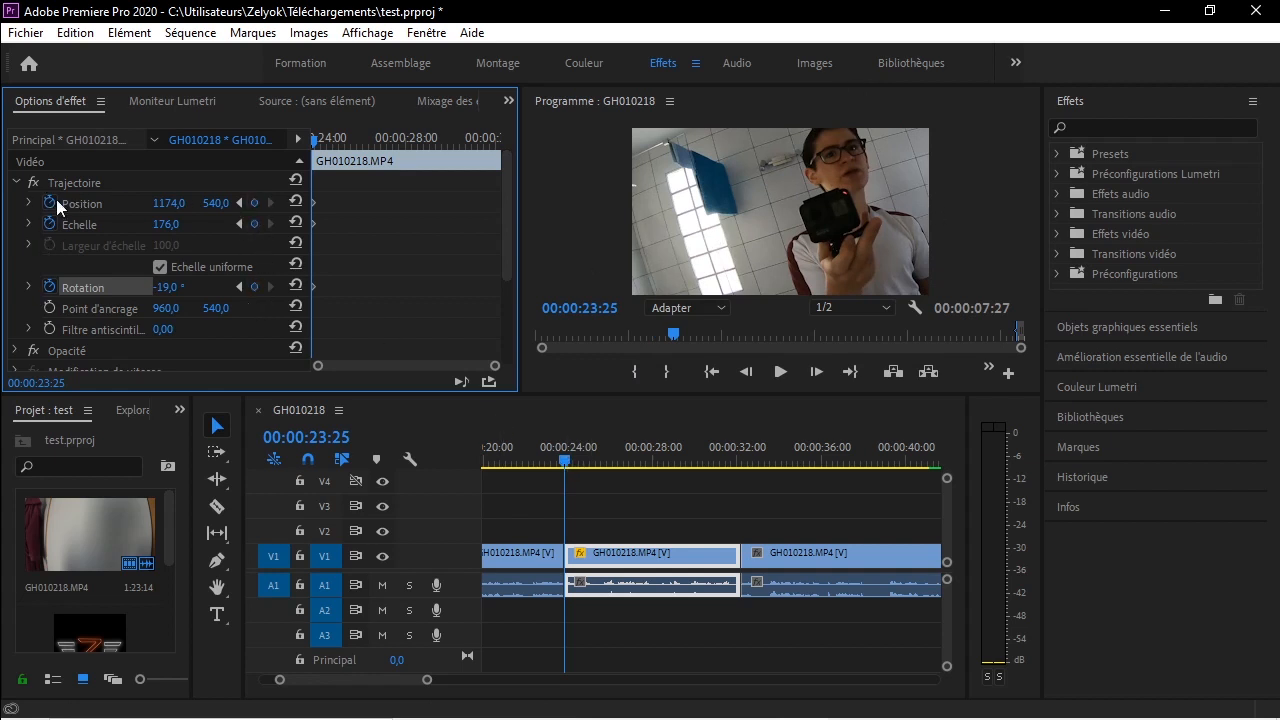
# Keyframe the segment's Rotation to 31° at 00:00:26:14, and its Rotation to -101° and Echelle to 343 at 00:00:27:21.
pyautogui.moveTo(565, 460); pyautogui.dragTo(620, 466)
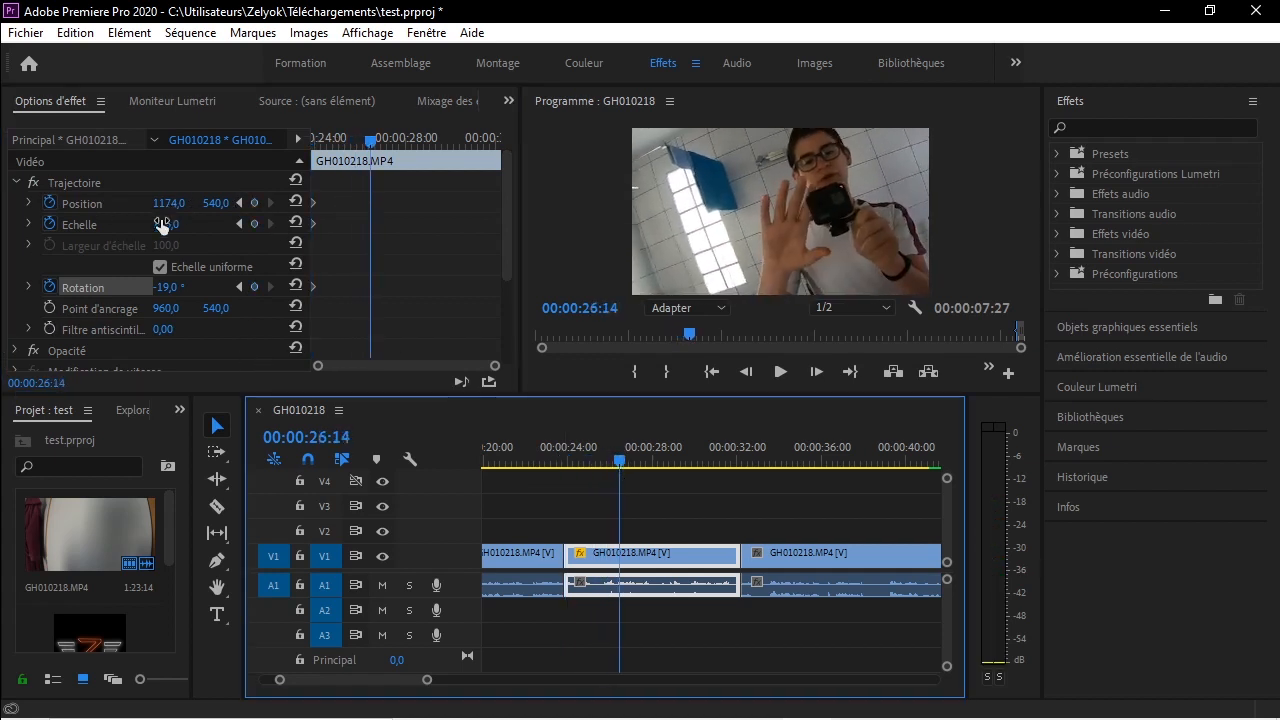
pyautogui.moveTo(167, 287); pyautogui.dragTo(172, 285)
pyautogui.moveTo(628, 455)
pyautogui.mouseDown()
pyautogui.moveTo(562, 456)
pyautogui.moveTo(650, 461)
pyautogui.mouseUp()
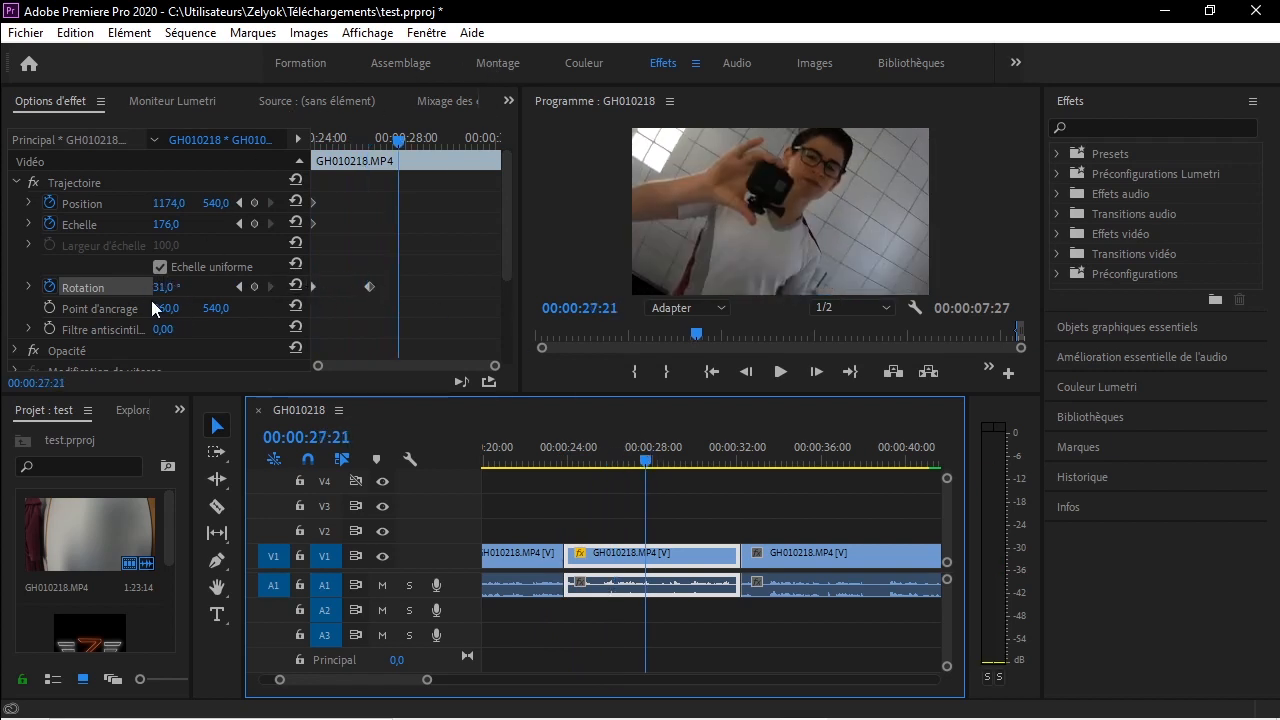
pyautogui.moveTo(168, 287)
pyautogui.mouseDown()
pyautogui.moveTo(120, 287)
pyautogui.moveTo(176, 287)
pyautogui.mouseUp()
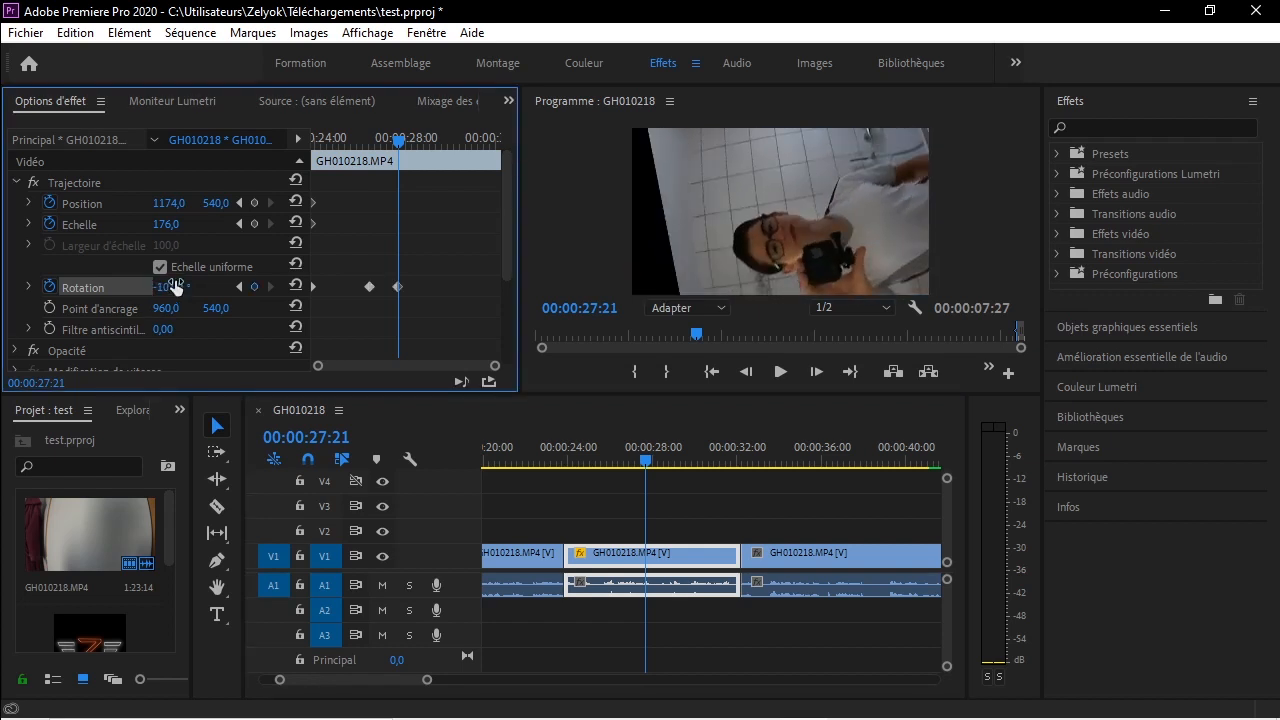
pyautogui.moveTo(166, 224)
pyautogui.mouseDown()
pyautogui.moveTo(196, 224)
pyautogui.moveTo(120, 224)
pyautogui.moveTo(178, 224)
pyautogui.mouseUp()
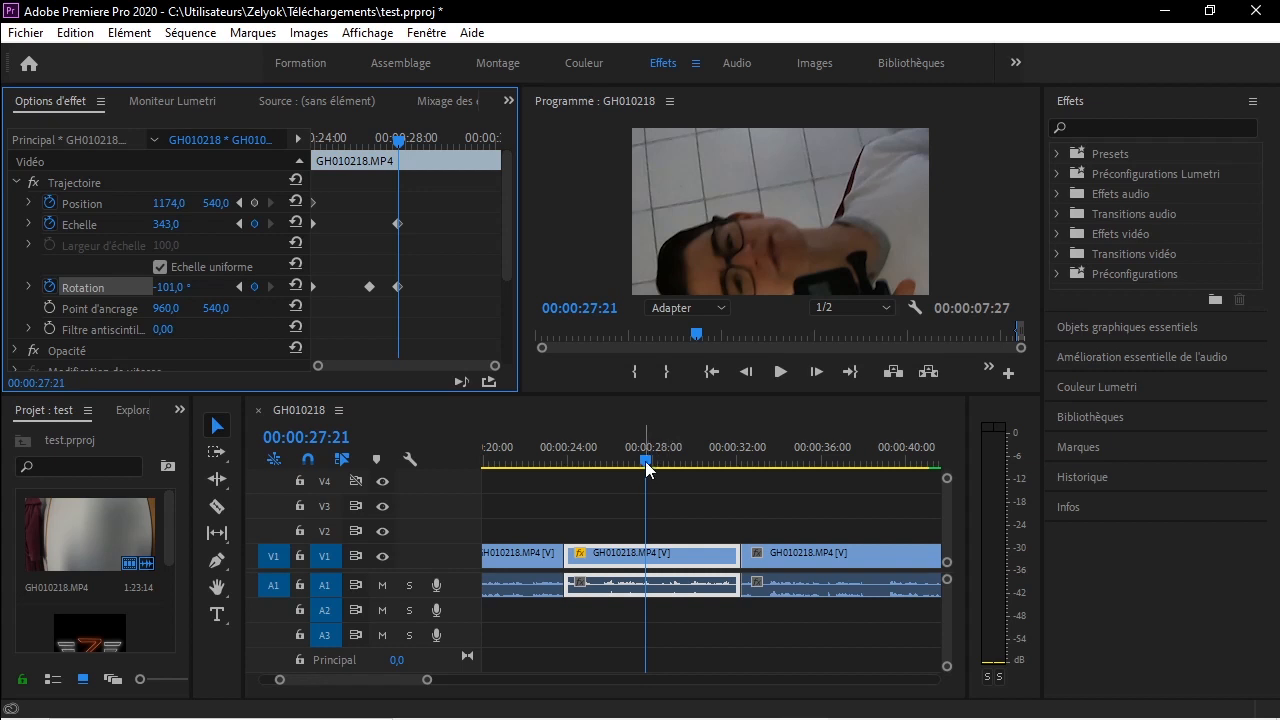
# Play the segment from shortly after its start to check the keyframed zoom and rotation.
pyautogui.moveTo(646, 470); pyautogui.dragTo(585, 462)
pyautogui.press('space')
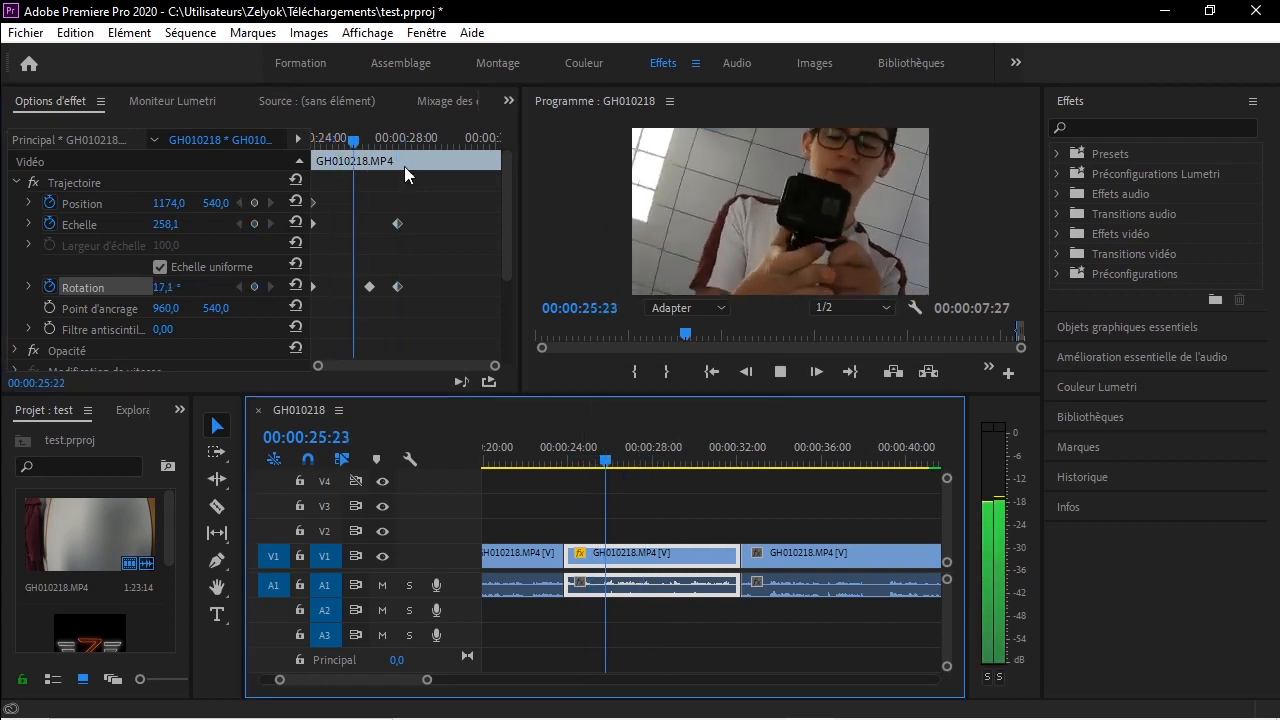
pyautogui.press('space')
# Move the playhead to 00:00:26:12, select the middle Rotation keyframe and magnify the segment's keyframe timeline.
pyautogui.click(416, 288)
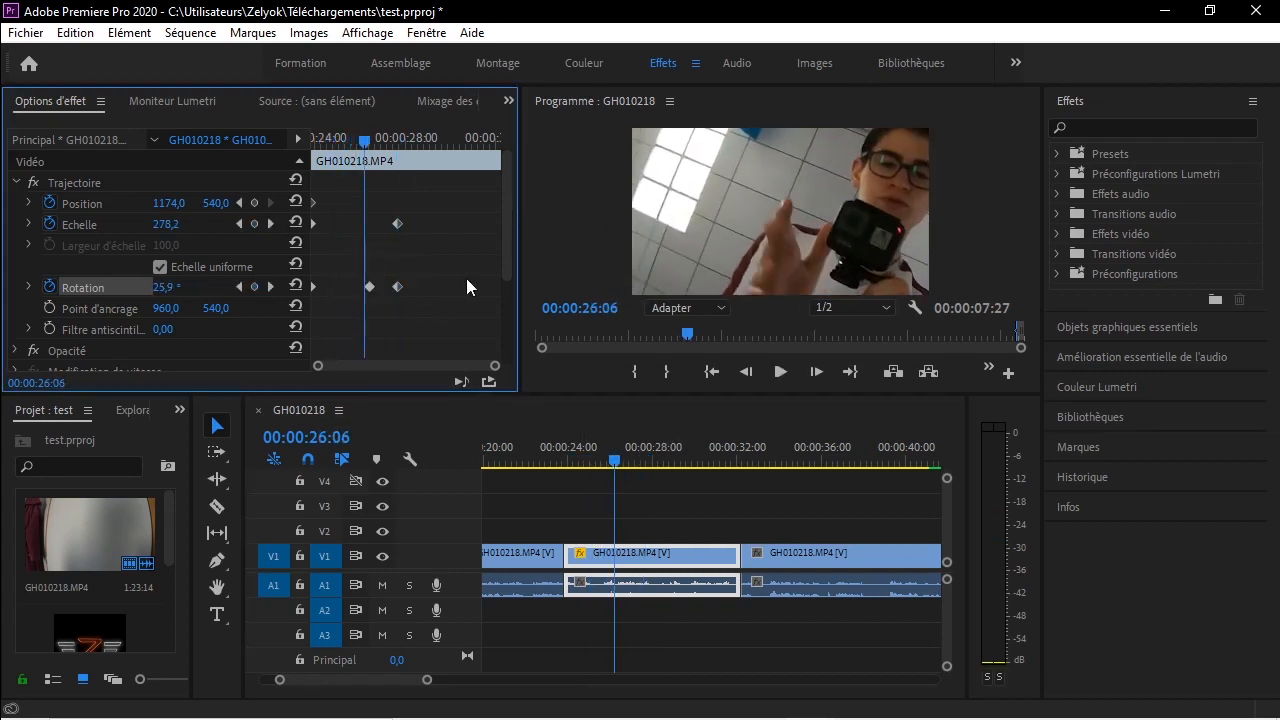
pyautogui.moveTo(419, 206); pyautogui.dragTo(326, 229)
pyautogui.click(369, 139)
pyautogui.click(370, 287)
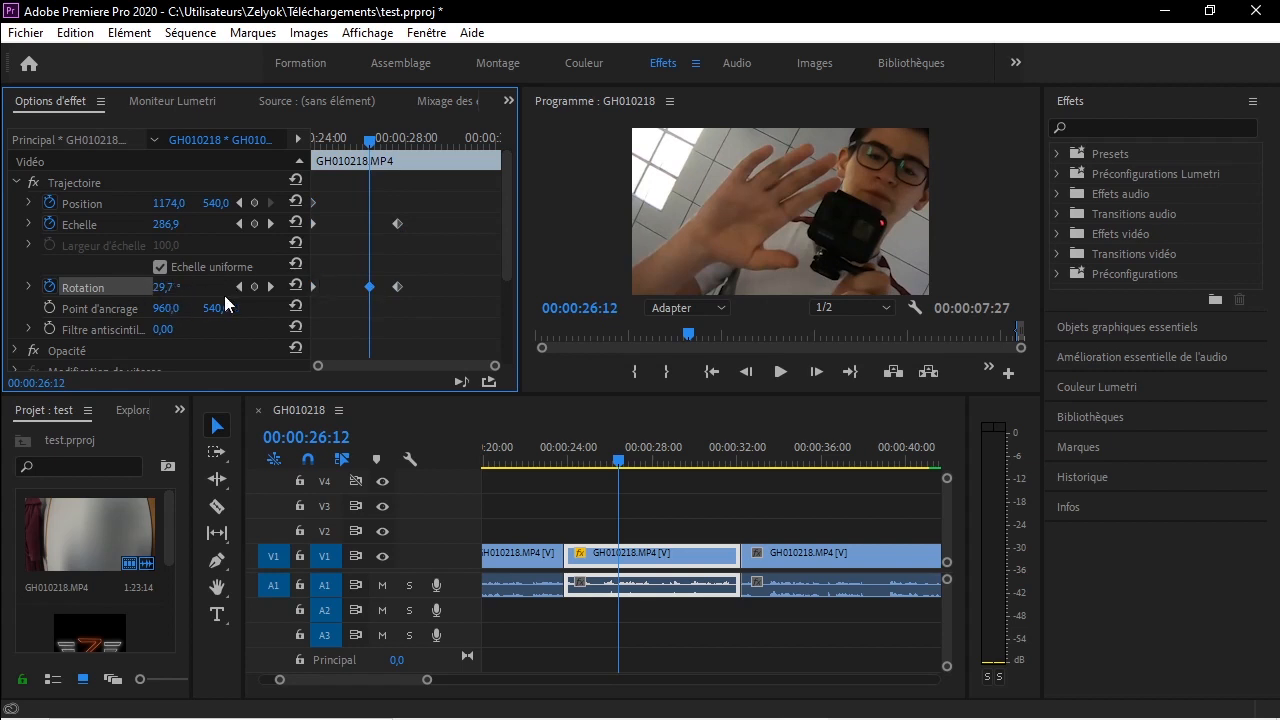
pyautogui.moveTo(494, 366); pyautogui.dragTo(457, 366)
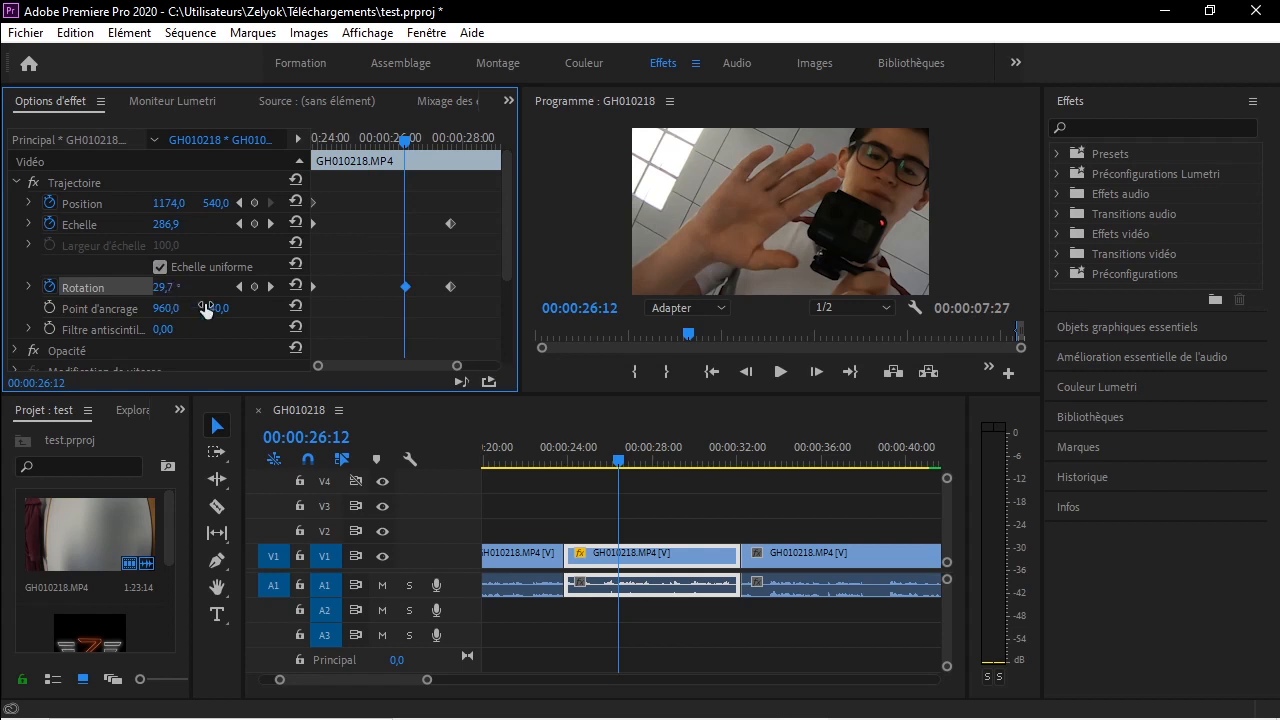
# Scrub the segment back and forth between 00:00:23:25 and its last keyframes to review the Echelle and Rotation animation.
pyautogui.moveTo(408, 141); pyautogui.dragTo(306, 132)
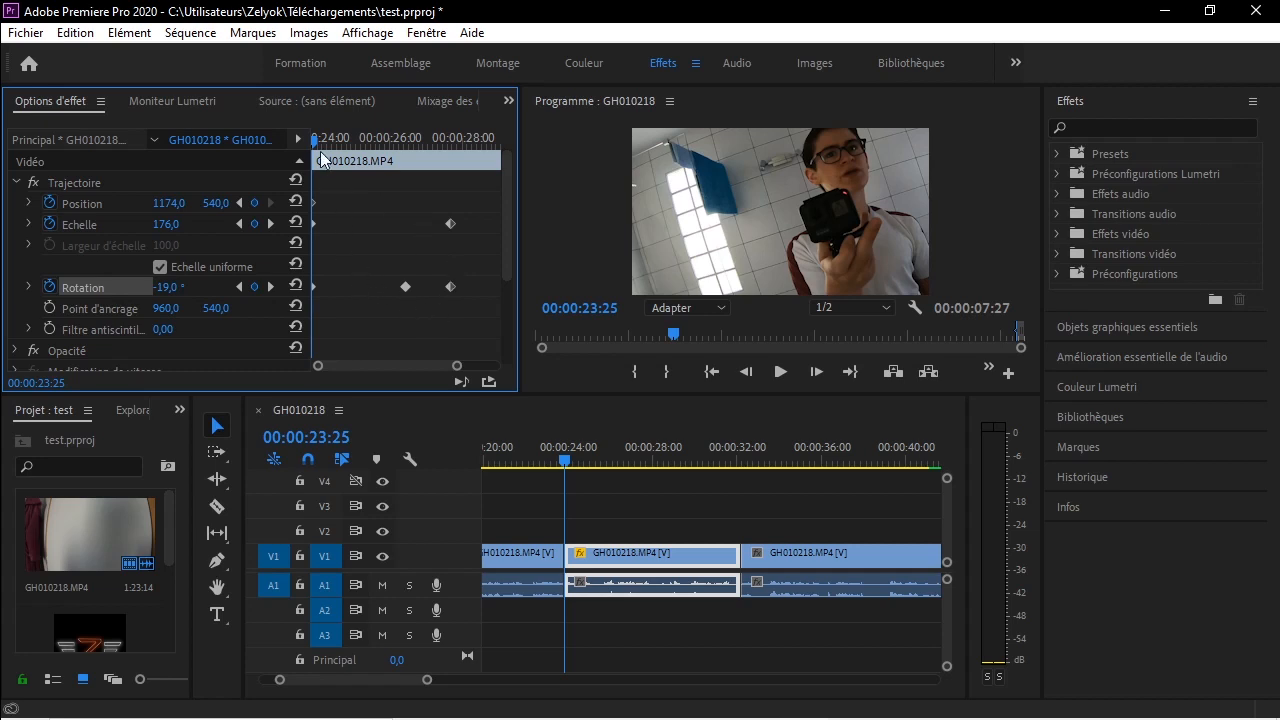
pyautogui.moveTo(315, 136); pyautogui.dragTo(450, 210)
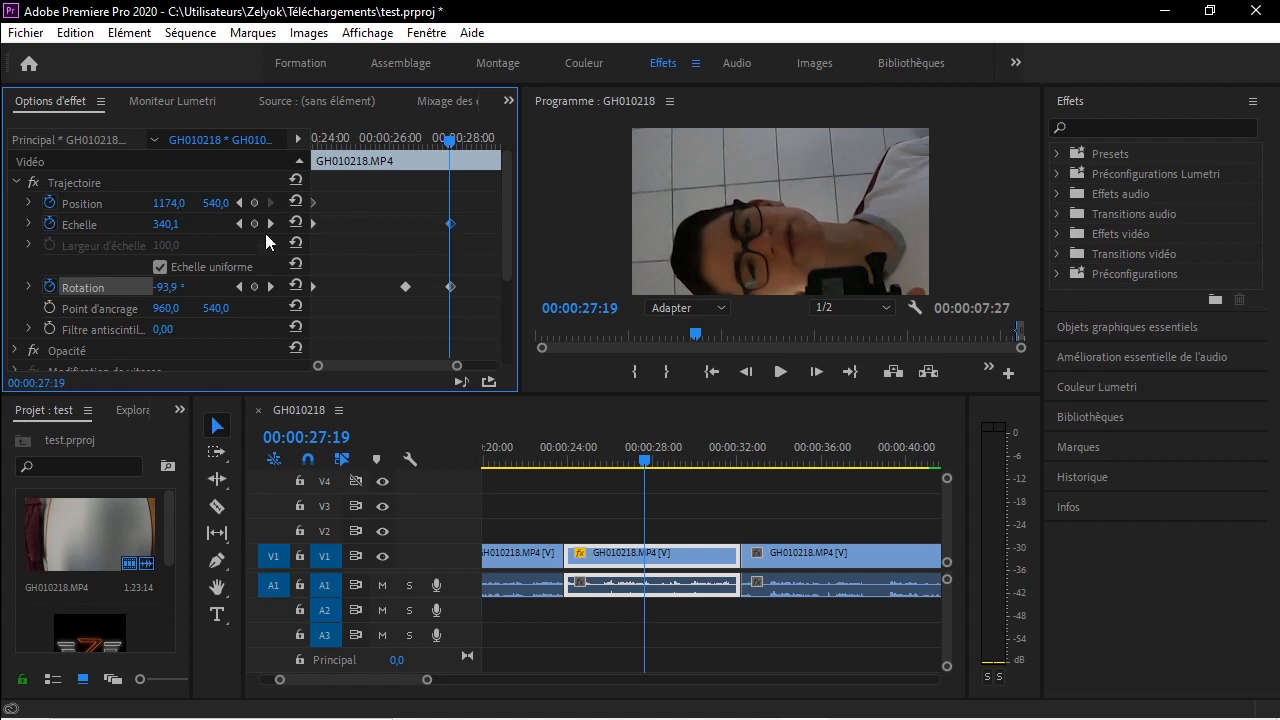
pyautogui.moveTo(456, 146); pyautogui.dragTo(292, 238)
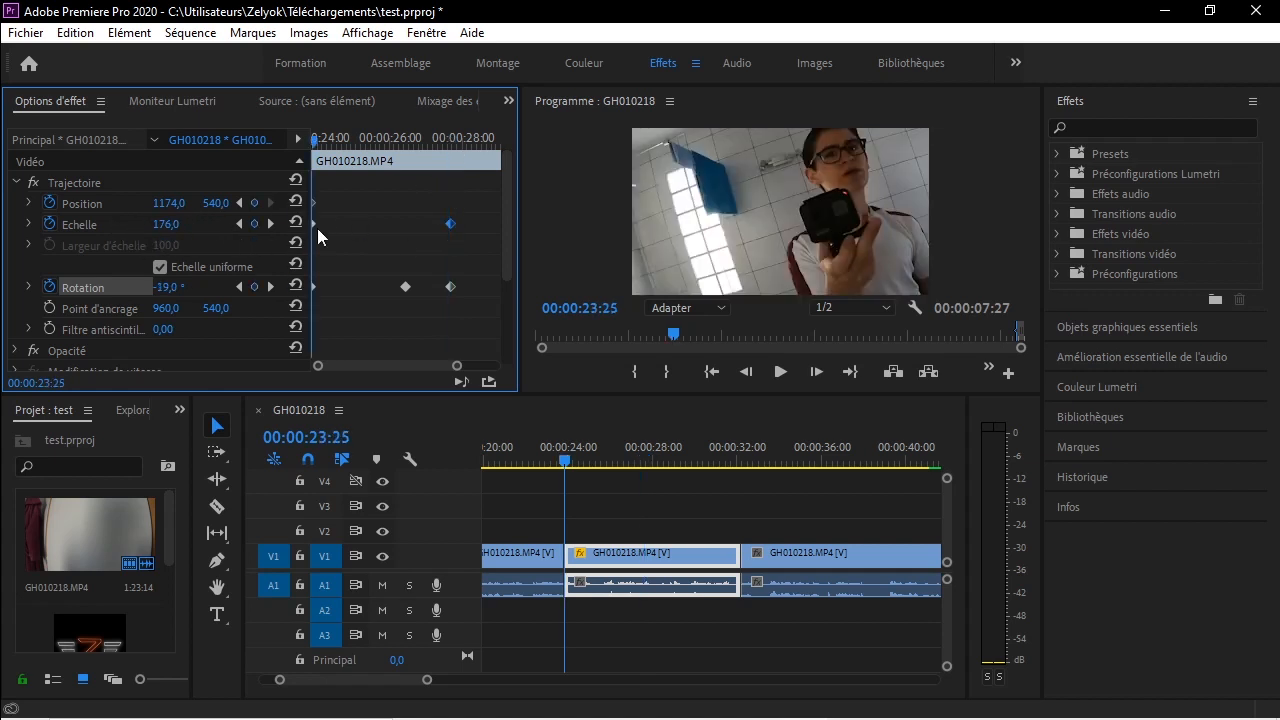
pyautogui.click(313, 222)
pyautogui.moveTo(405, 138); pyautogui.dragTo(451, 145)
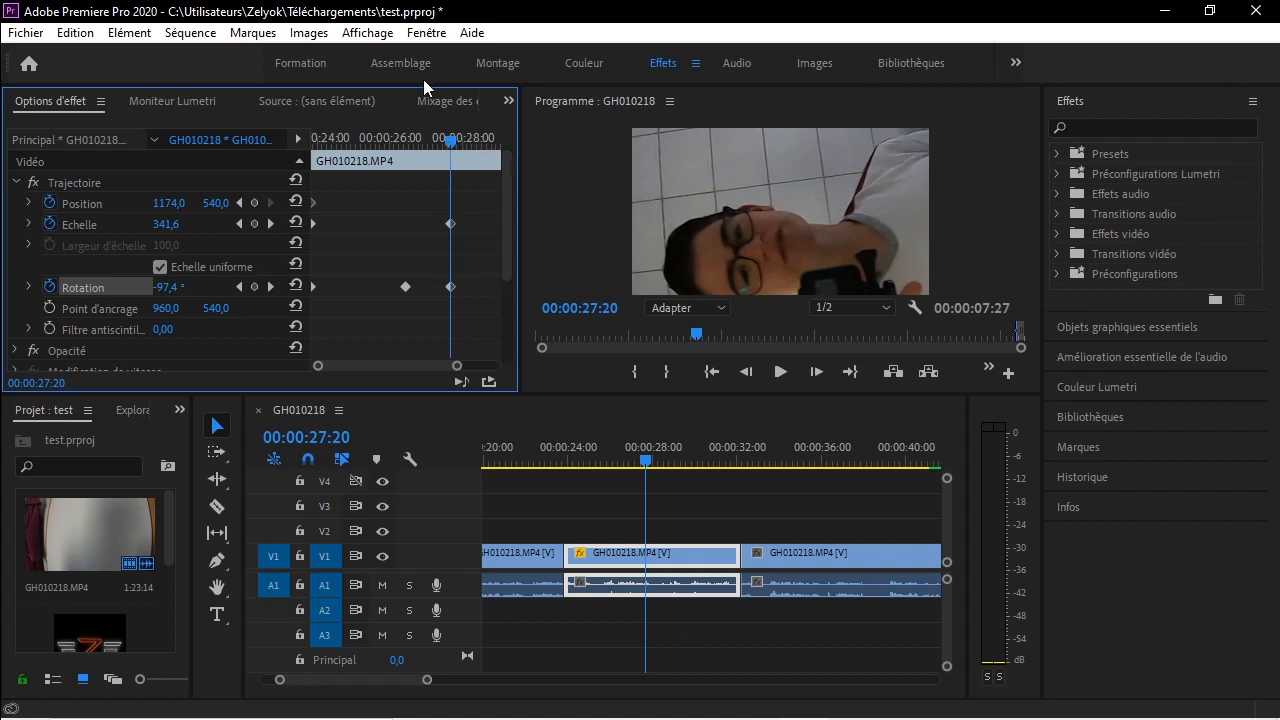
# At 00:00:25:01, turn off keyframing for the segment's Position, Echelle and Rotation, accepting the deletion of their keyframes.
pyautogui.click(354, 140)
pyautogui.moveTo(457, 367); pyautogui.dragTo(495, 367)
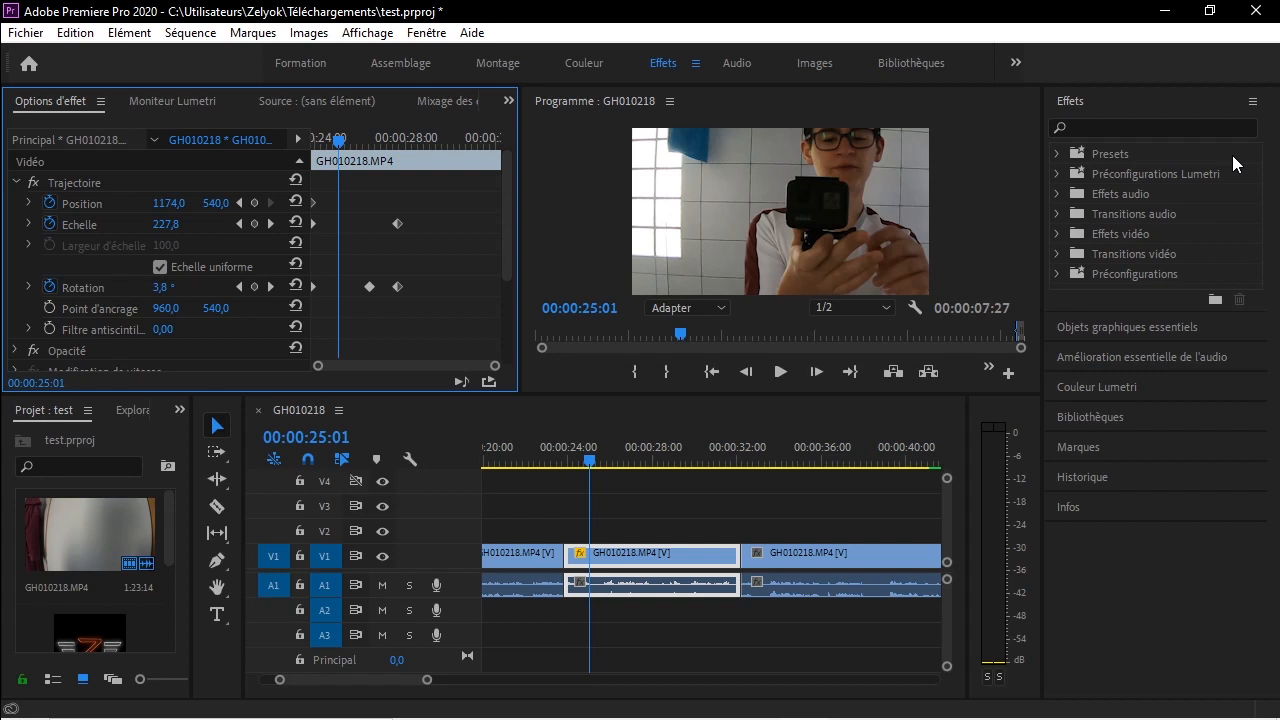
pyautogui.click(49, 202)
pyautogui.click(730, 395)
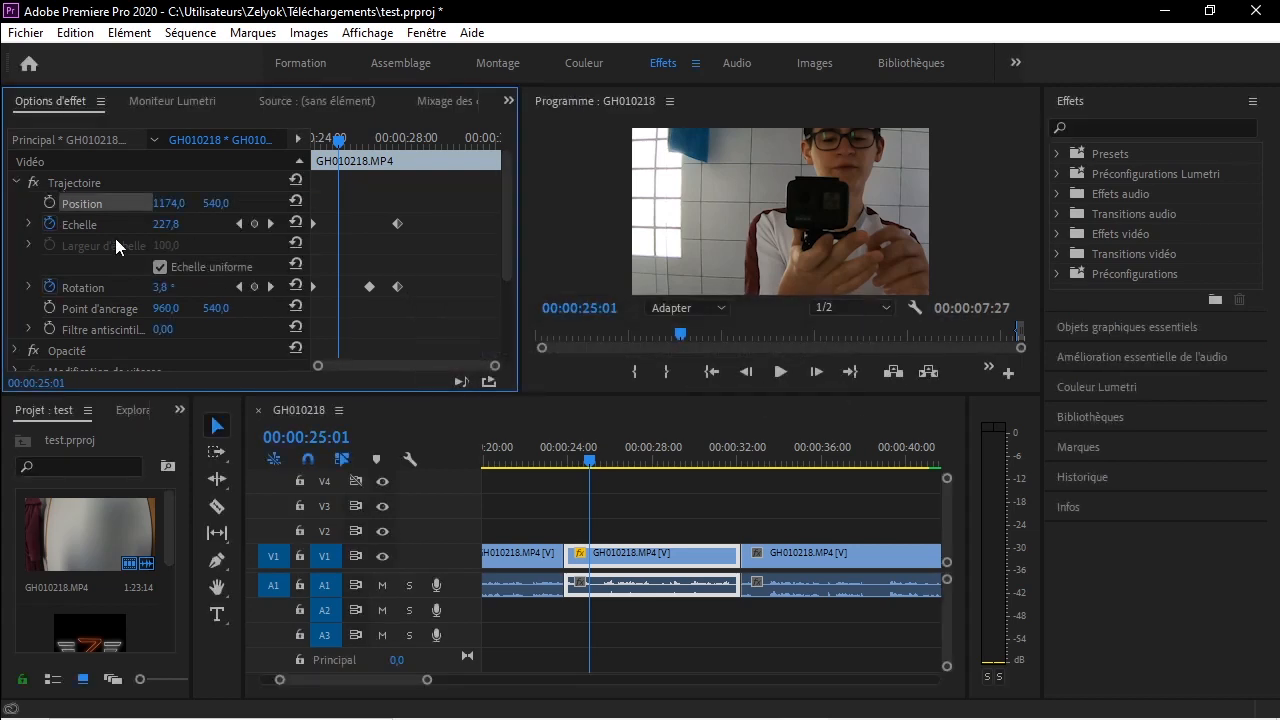
pyautogui.click(49, 224)
pyautogui.click(716, 398)
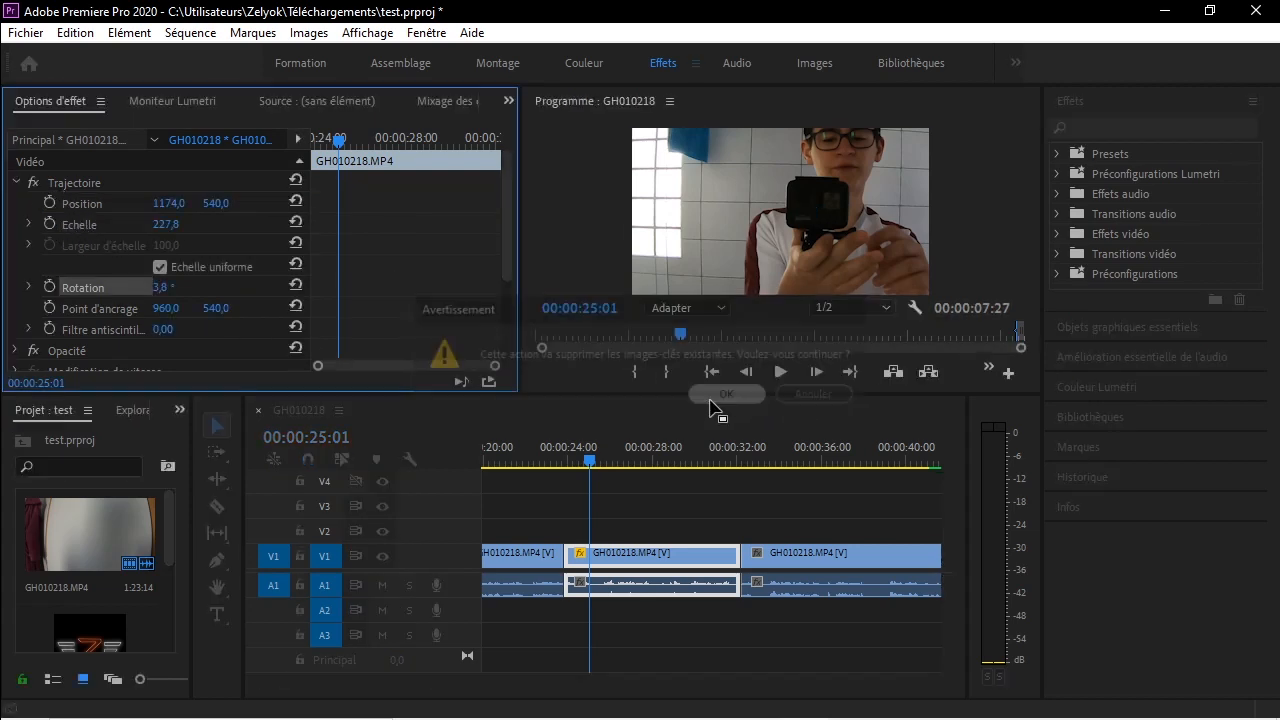
# Collapse the Trajectoire properties, expand Opacité, and try adding an elliptical mask before undoing it.
pyautogui.scroll(-3, 60, 260)
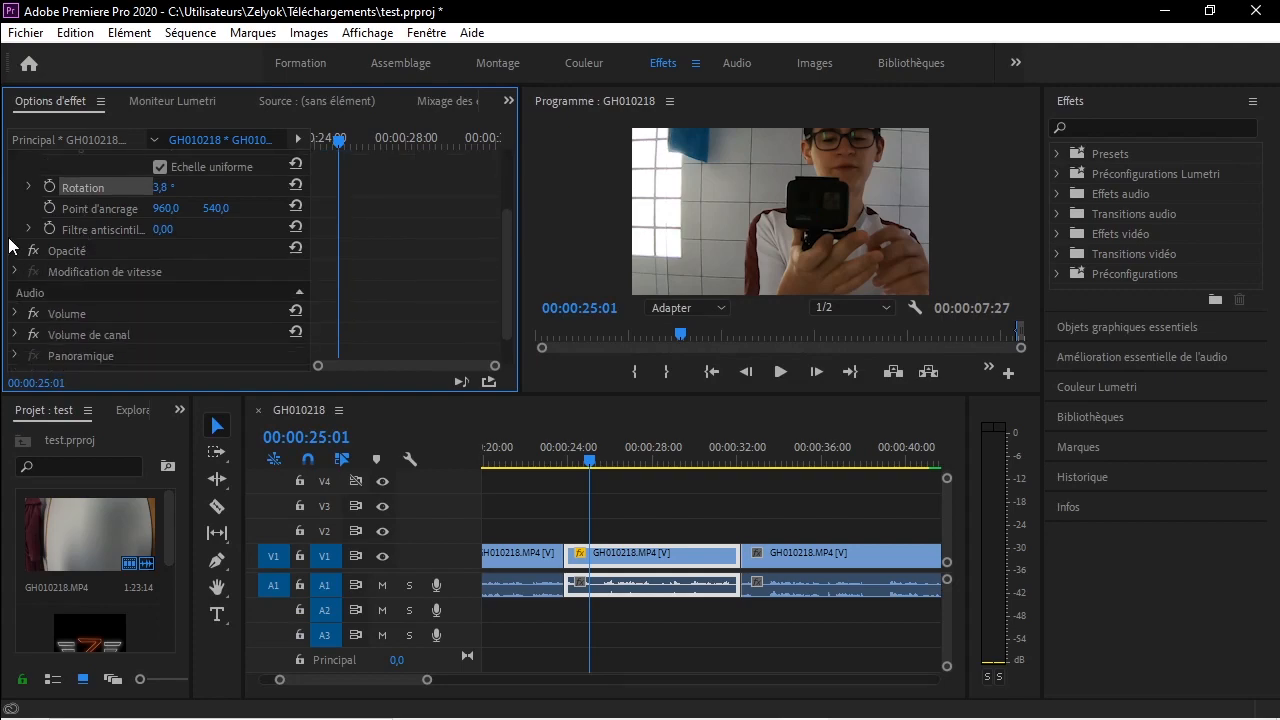
pyautogui.scroll(3, 40, 245)
pyautogui.click(14, 180)
pyautogui.click(236, 299)
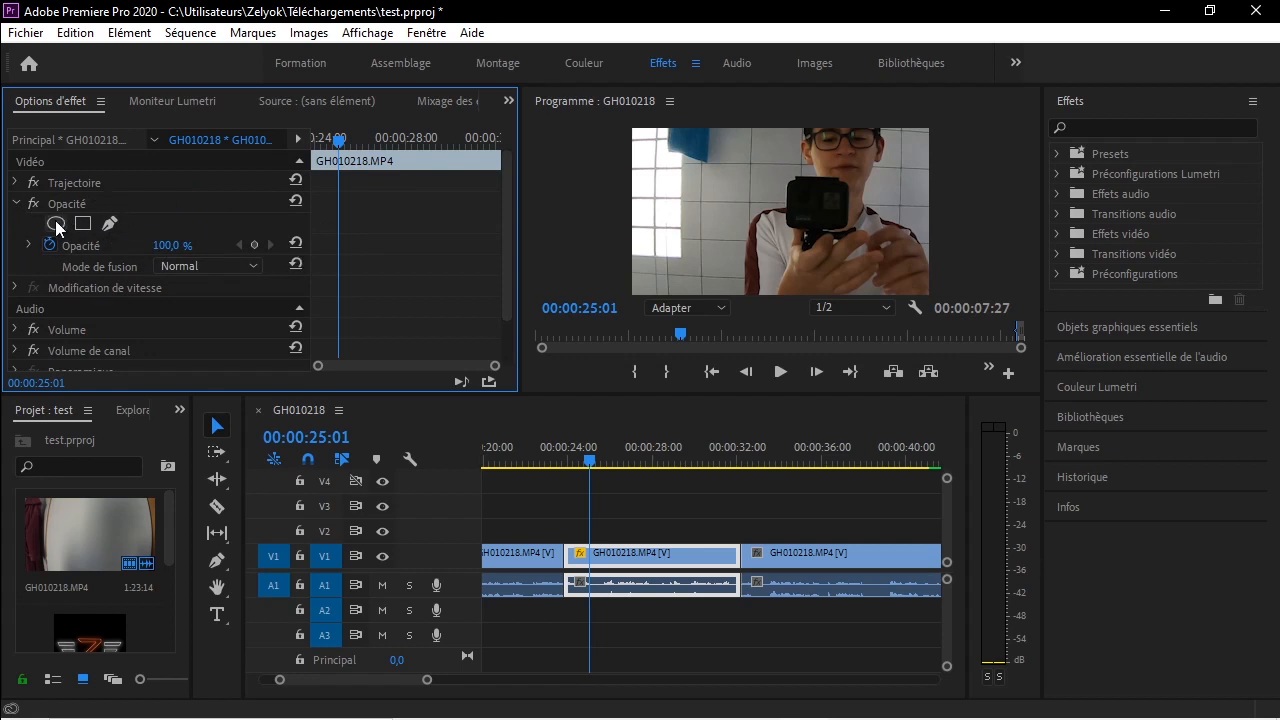
pyautogui.click(55, 222)
pyautogui.hotkey('ctrl', 'z')
# At 00:00:23:25, draw a closed freeform opacity mask around the face and rotate it to fit.
pyautogui.click(313, 141)
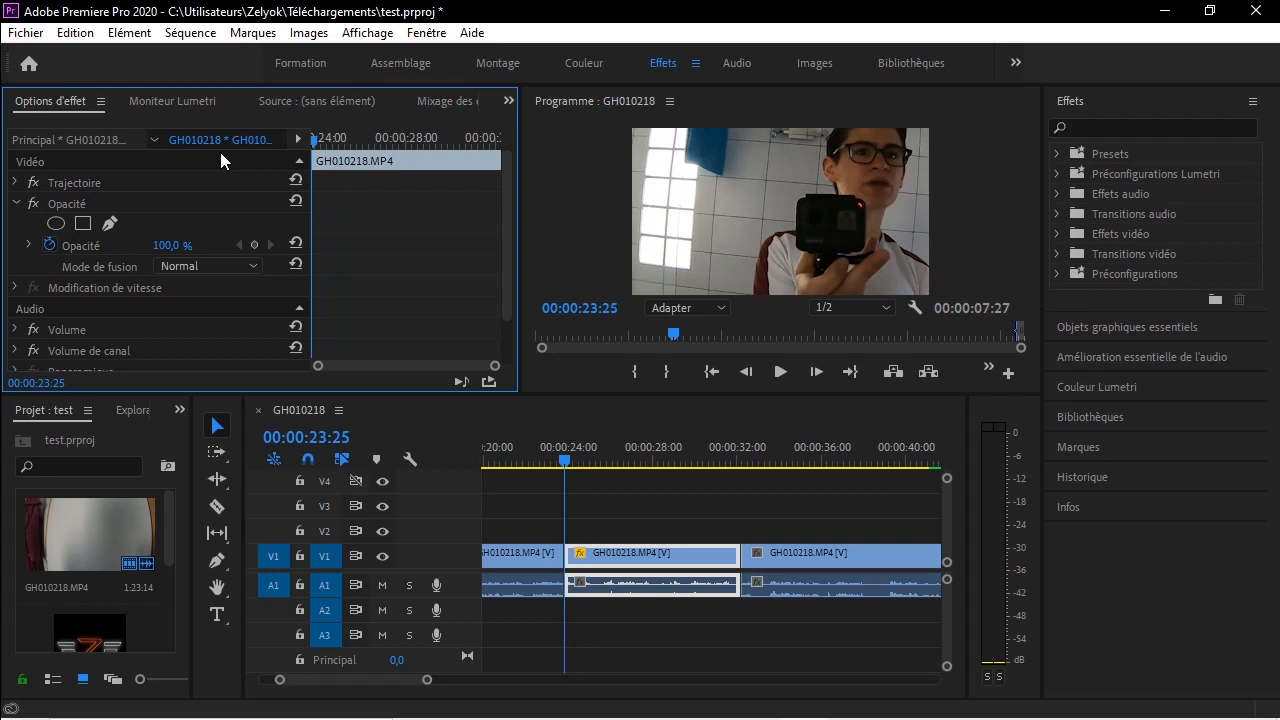
pyautogui.click(110, 224)
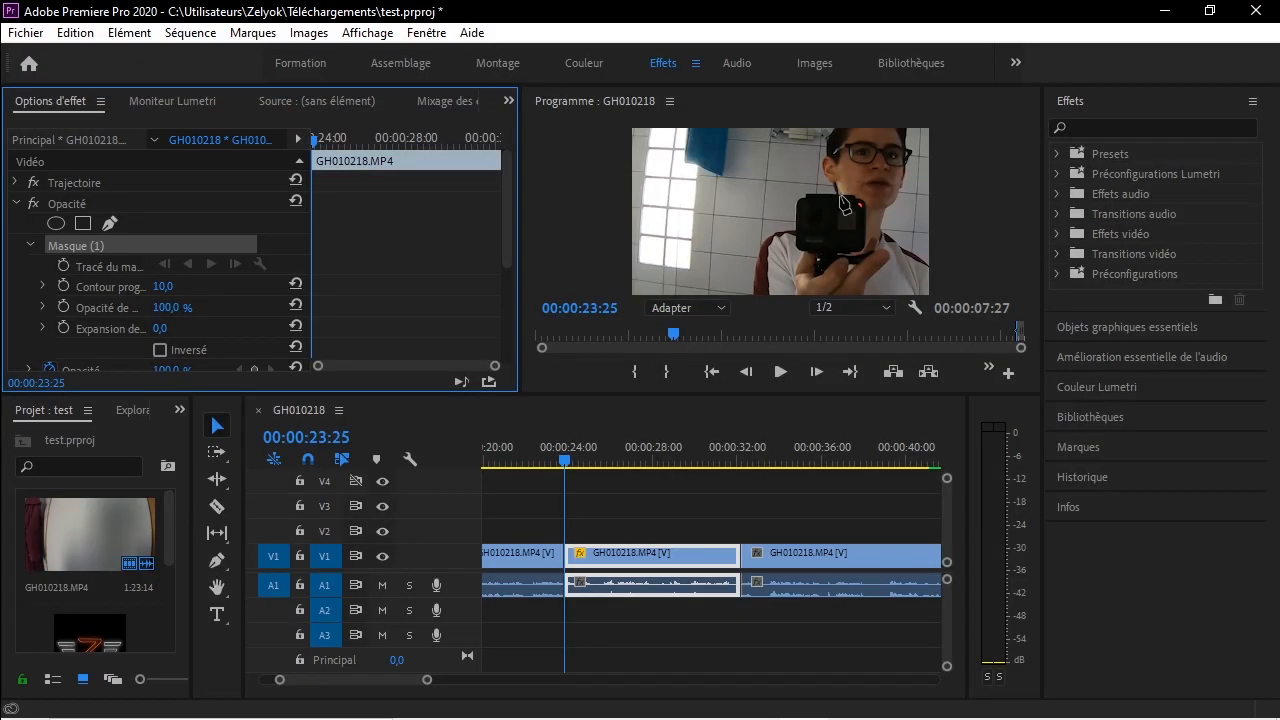
pyautogui.click(837, 190)
pyautogui.click(819, 163)
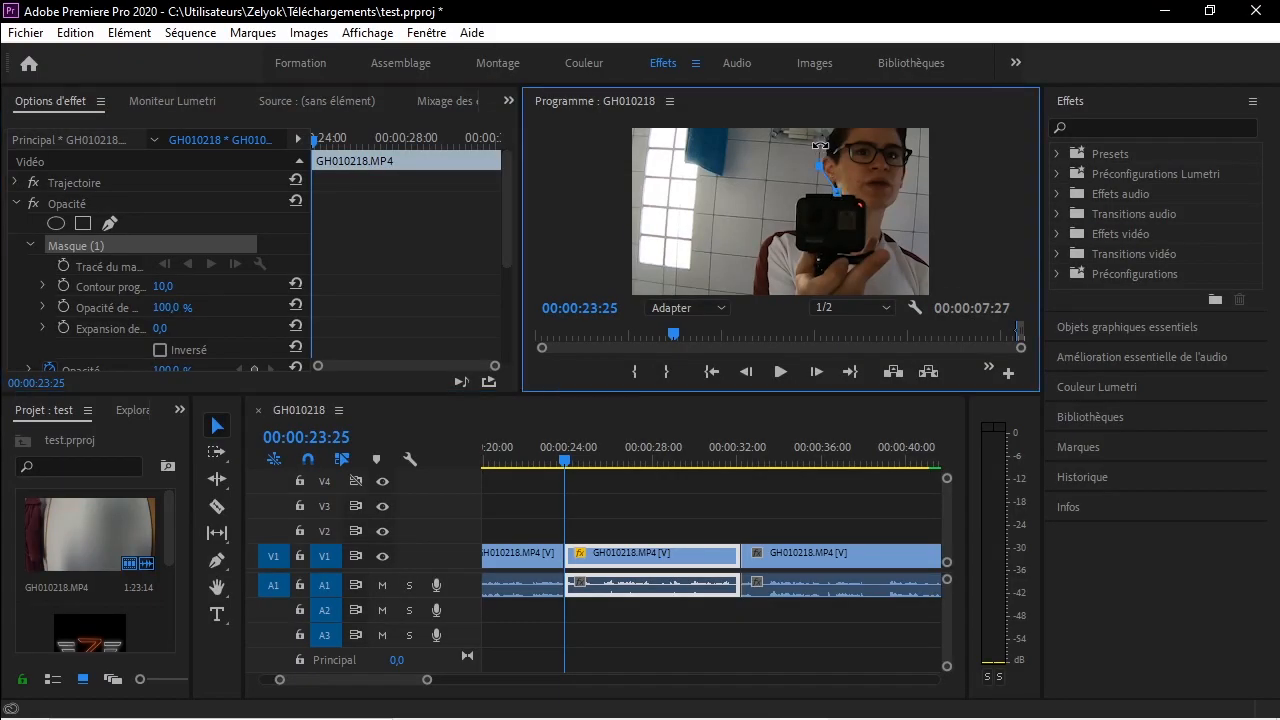
pyautogui.click(823, 133)
pyautogui.click(906, 131)
pyautogui.click(915, 161)
pyautogui.click(907, 206)
pyautogui.click(881, 212)
pyautogui.click(858, 213)
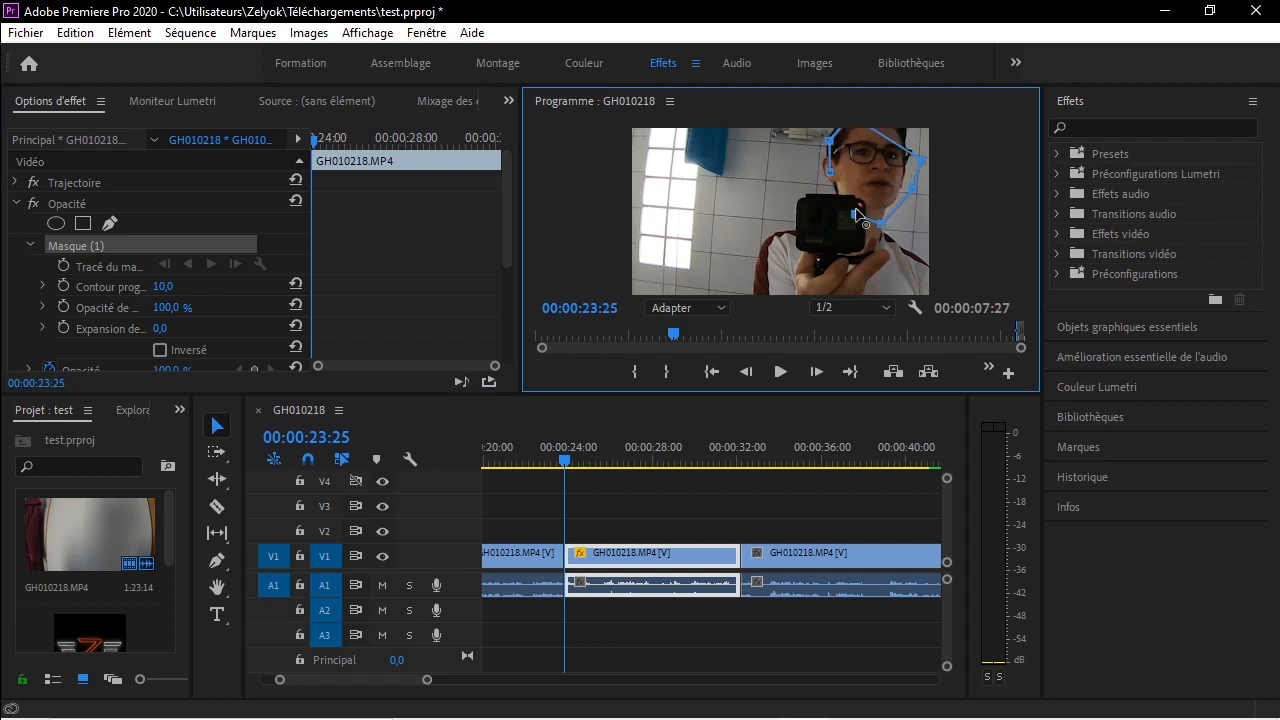
pyautogui.click(830, 173)
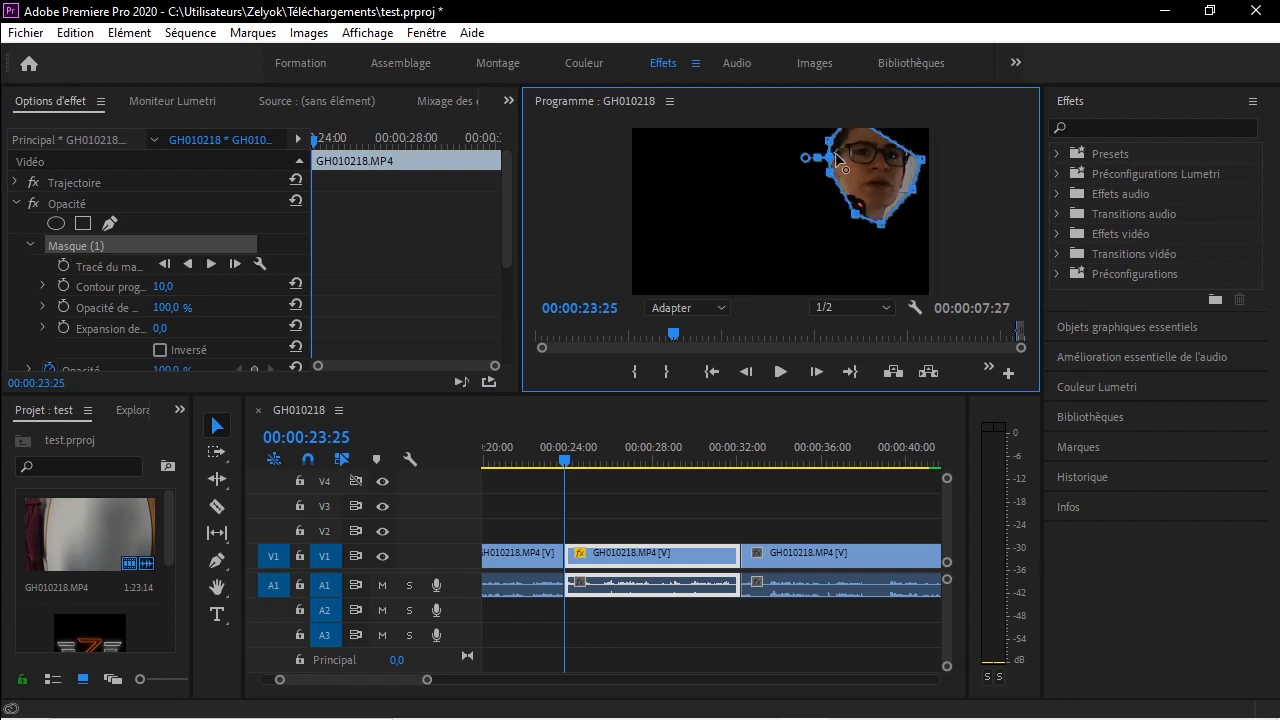
pyautogui.moveTo(817, 136); pyautogui.dragTo(820, 166)
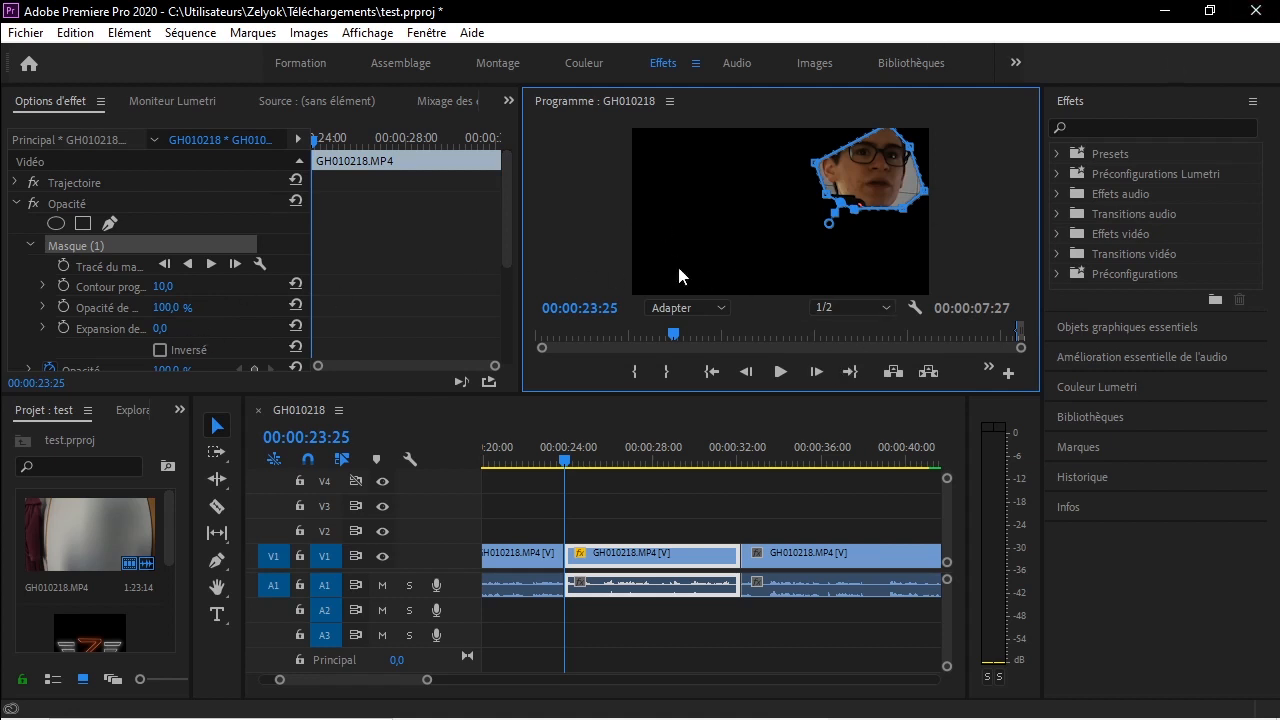
# Draw a second freeform opacity mask with four points over the tiled wall and window beside the face.
pyautogui.scroll(-1, 49, 187)
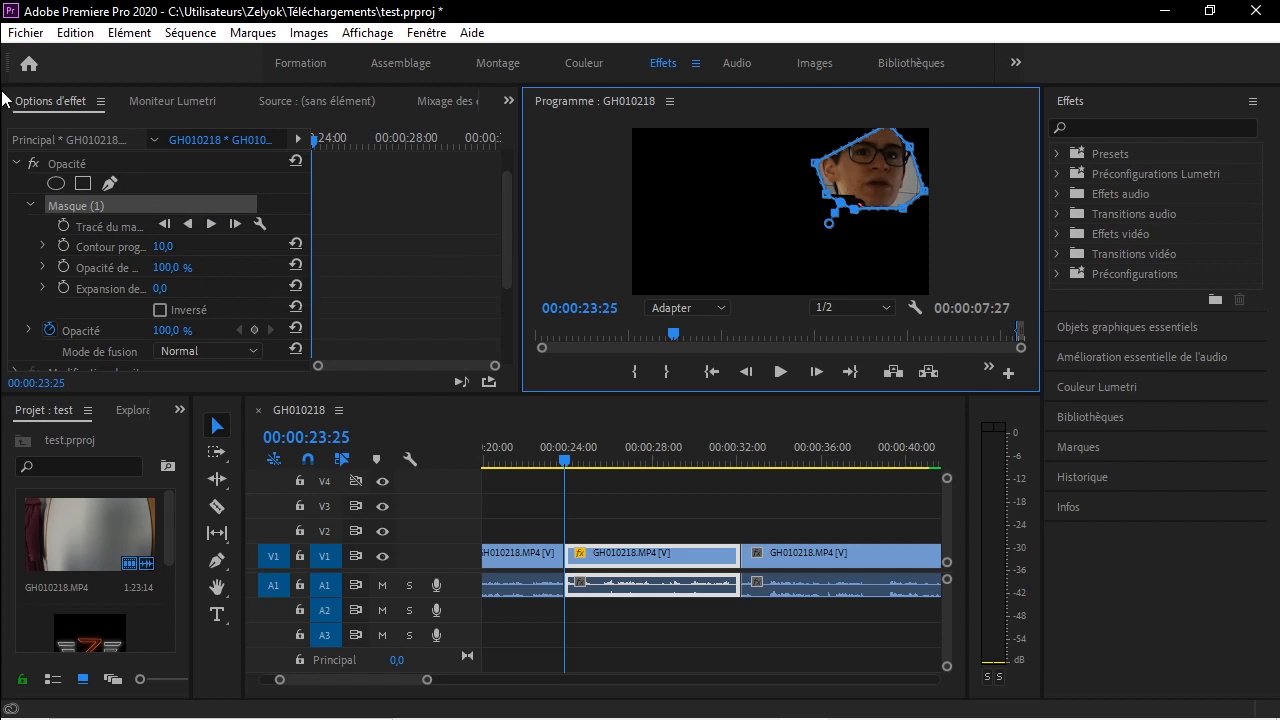
pyautogui.click(110, 183)
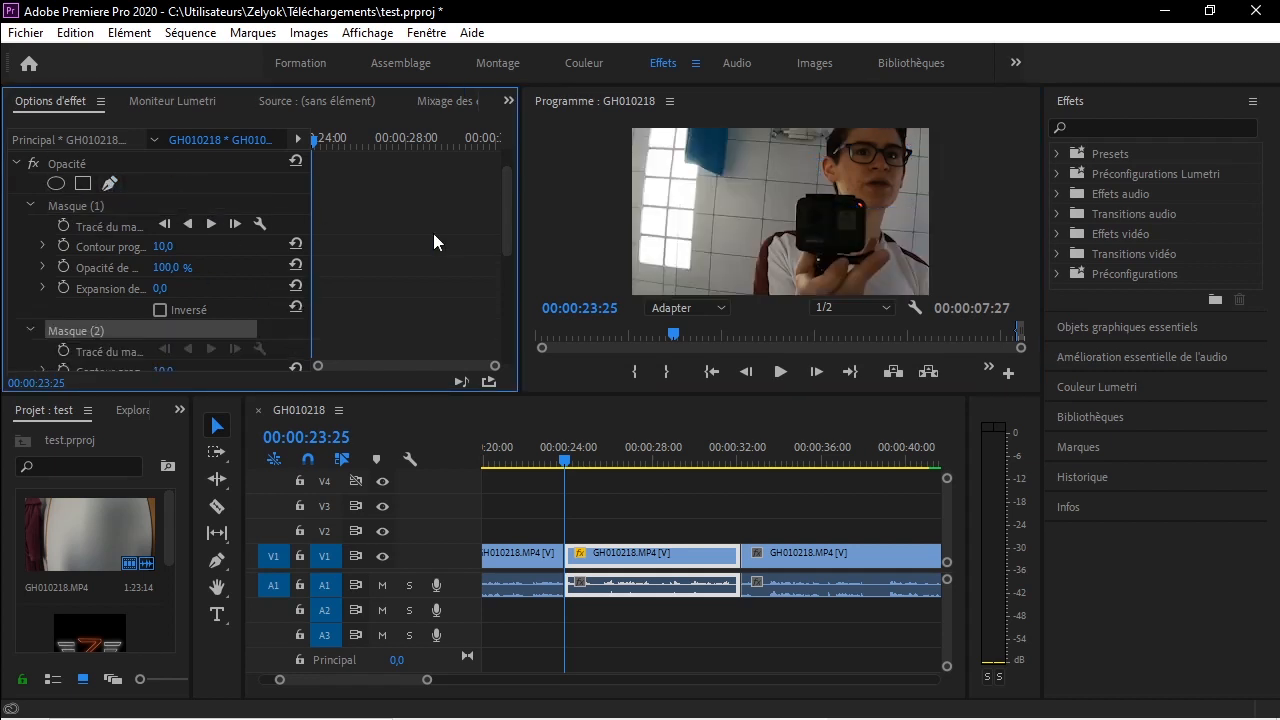
pyautogui.click(700, 204)
pyautogui.click(766, 233)
pyautogui.click(703, 259)
pyautogui.click(668, 227)
pyautogui.click(700, 204)
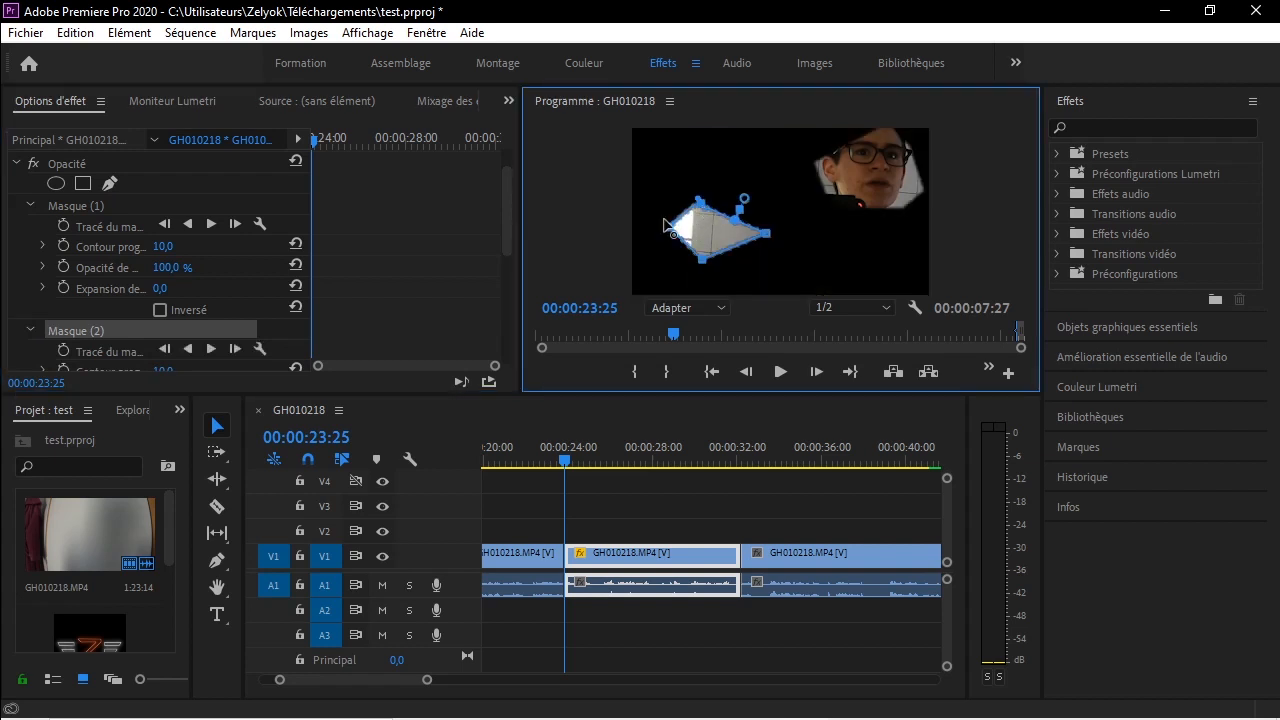
# Delete the second opacity mask, Masque (2).
pyautogui.click(173, 333)
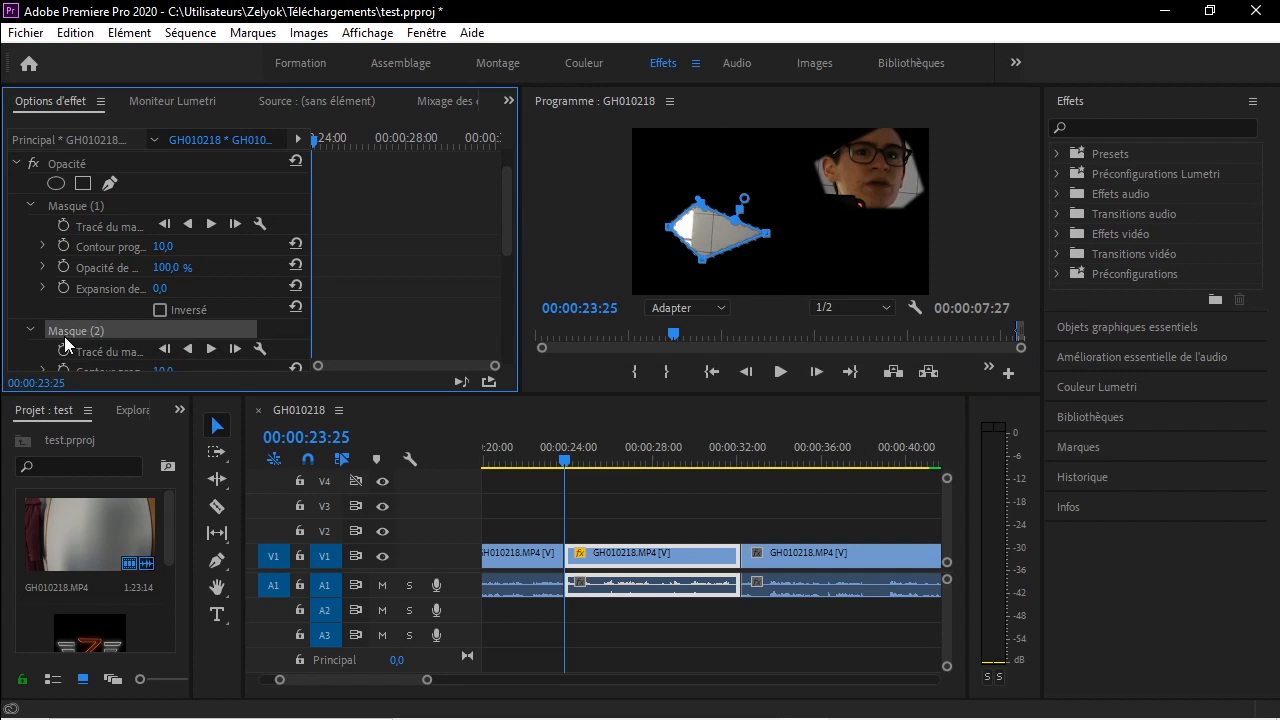
pyautogui.press('Delete')
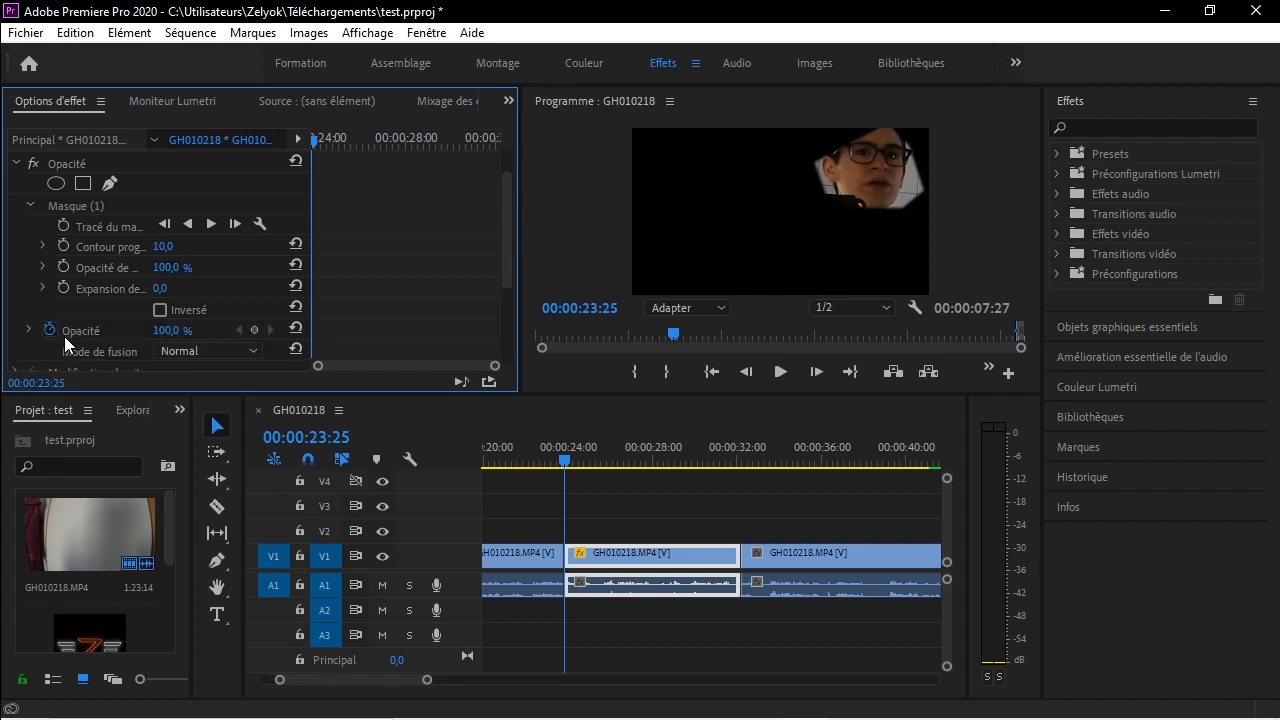
# Enable keyframing of Masque (1)'s path at 00:00:23:25 and step back and forth through the segment's first frames.
pyautogui.click(227, 425)
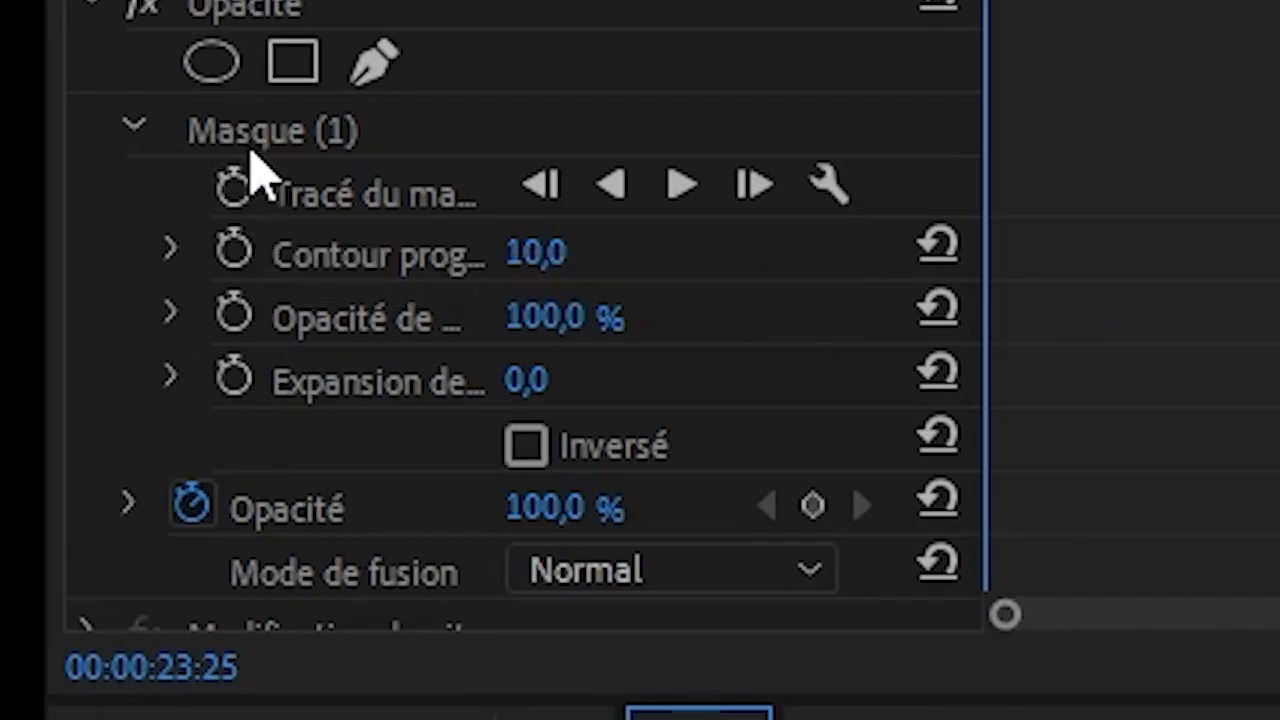
pyautogui.click(236, 187)
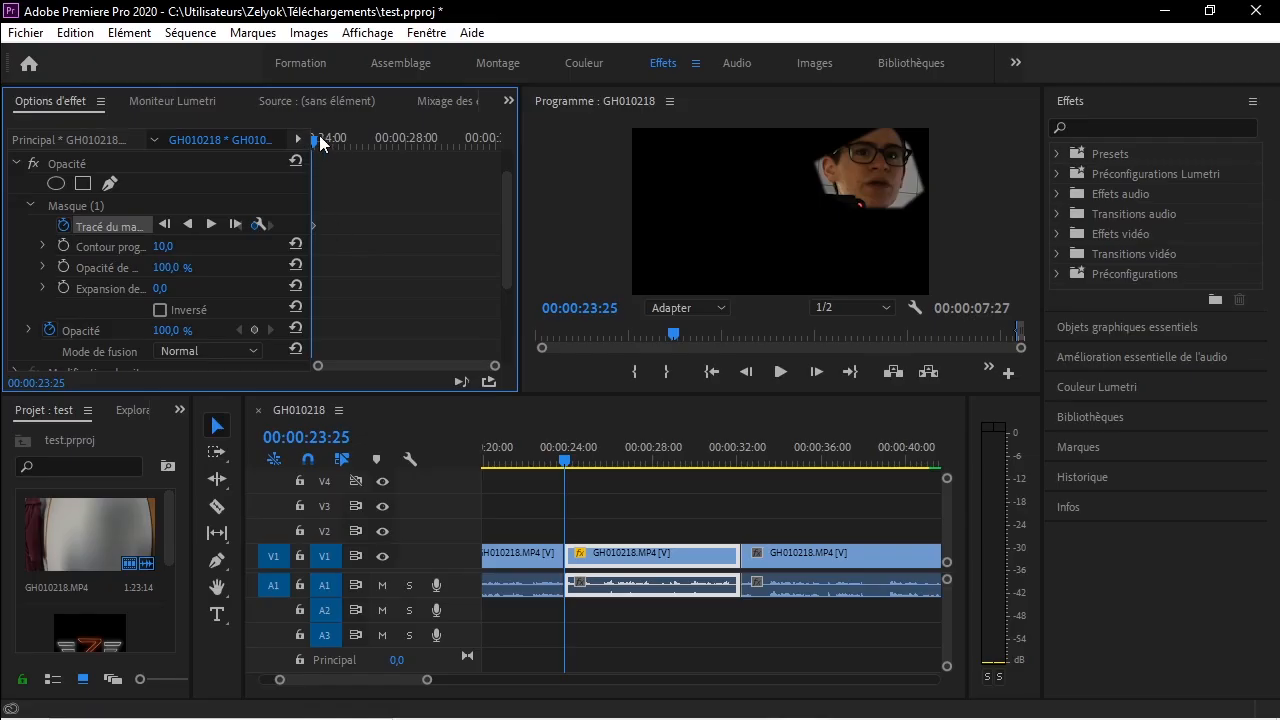
pyautogui.press('Right')
pyautogui.press('Right')
pyautogui.press('Right')
pyautogui.press('Right')
pyautogui.press('Right')
pyautogui.press('Right')
pyautogui.press('Left')
pyautogui.press('Left')
pyautogui.press('Left')
pyautogui.press('Left')
pyautogui.press('Left')
pyautogui.press('Left')
pyautogui.press('Left')
pyautogui.press('Right')
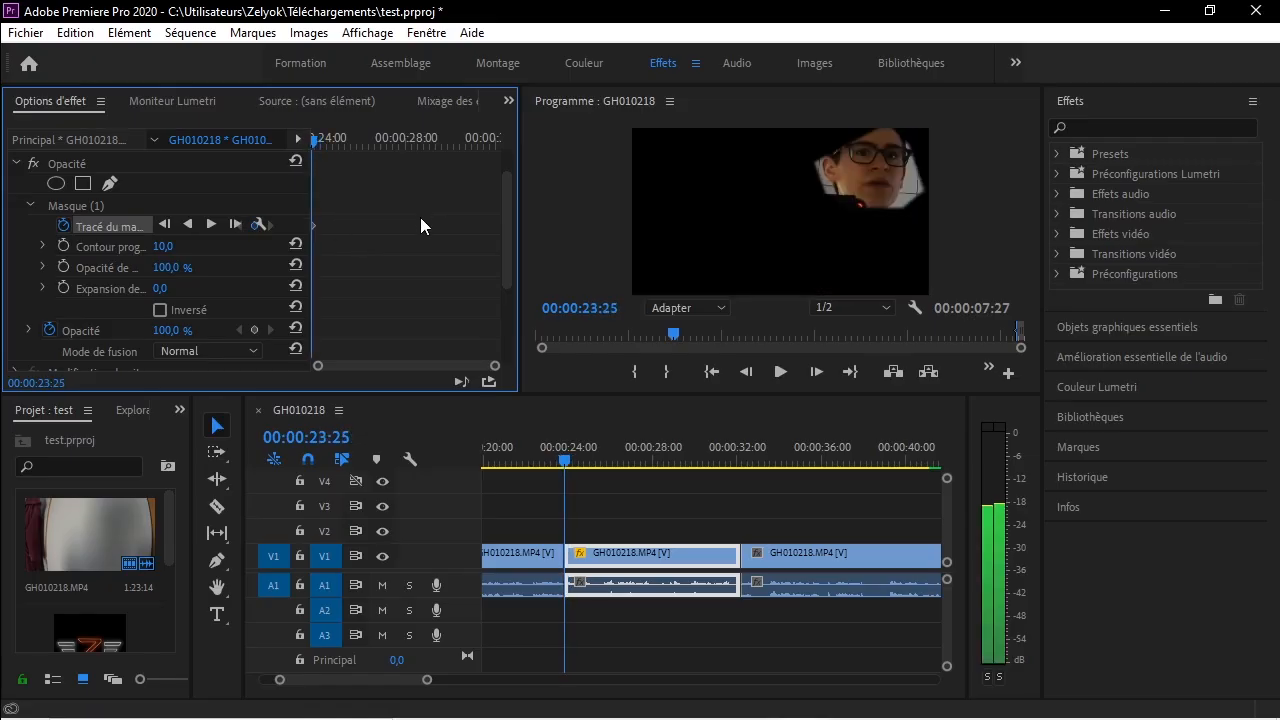
pyautogui.press('Left')
pyautogui.press('Right')
# Track Masque (1) forward through the segment and play it back to check how the mask follows the face.
pyautogui.hotkey('ctrl', 't')
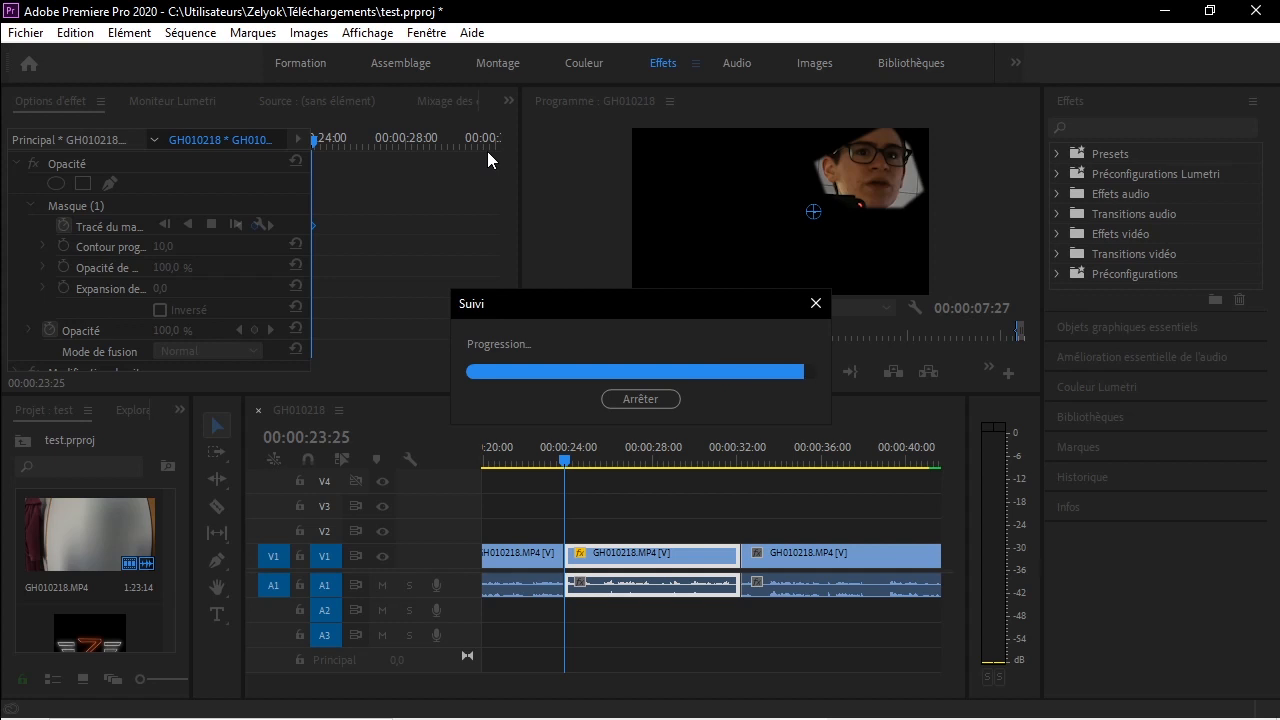
pyautogui.moveTo(600, 452); pyautogui.dragTo(573, 455)
pyautogui.press('space')
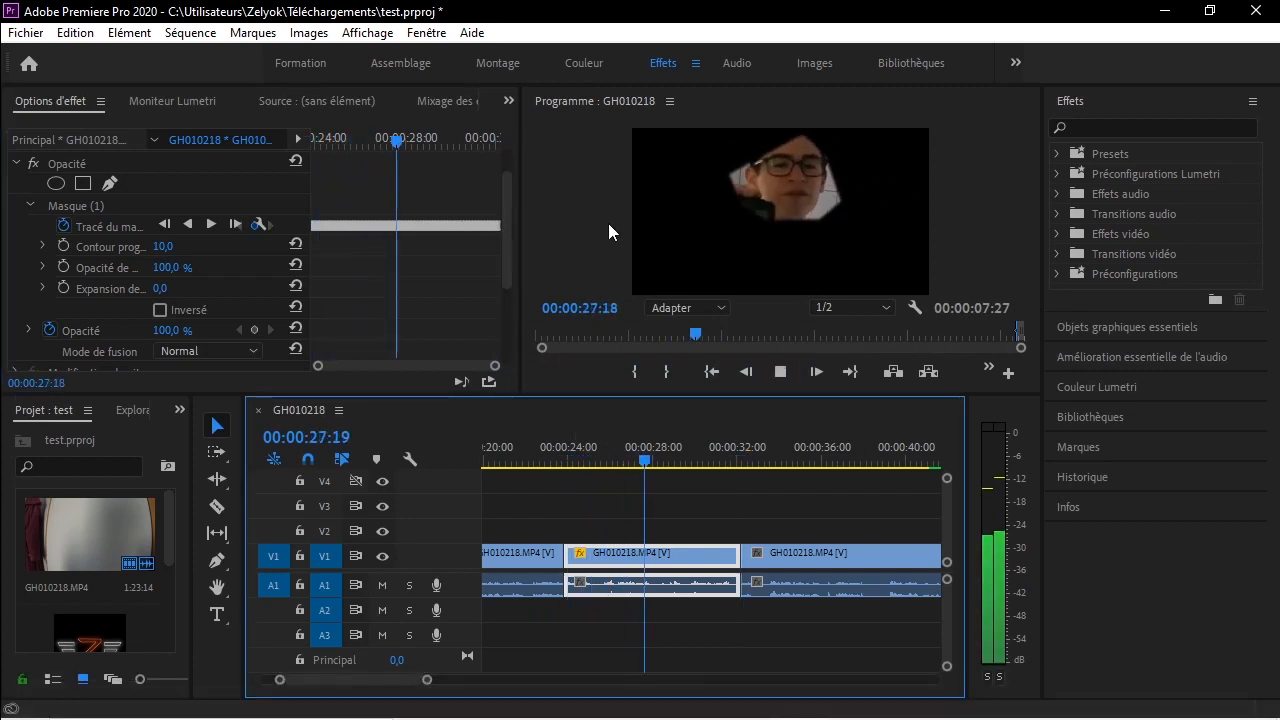
pyautogui.press('space')
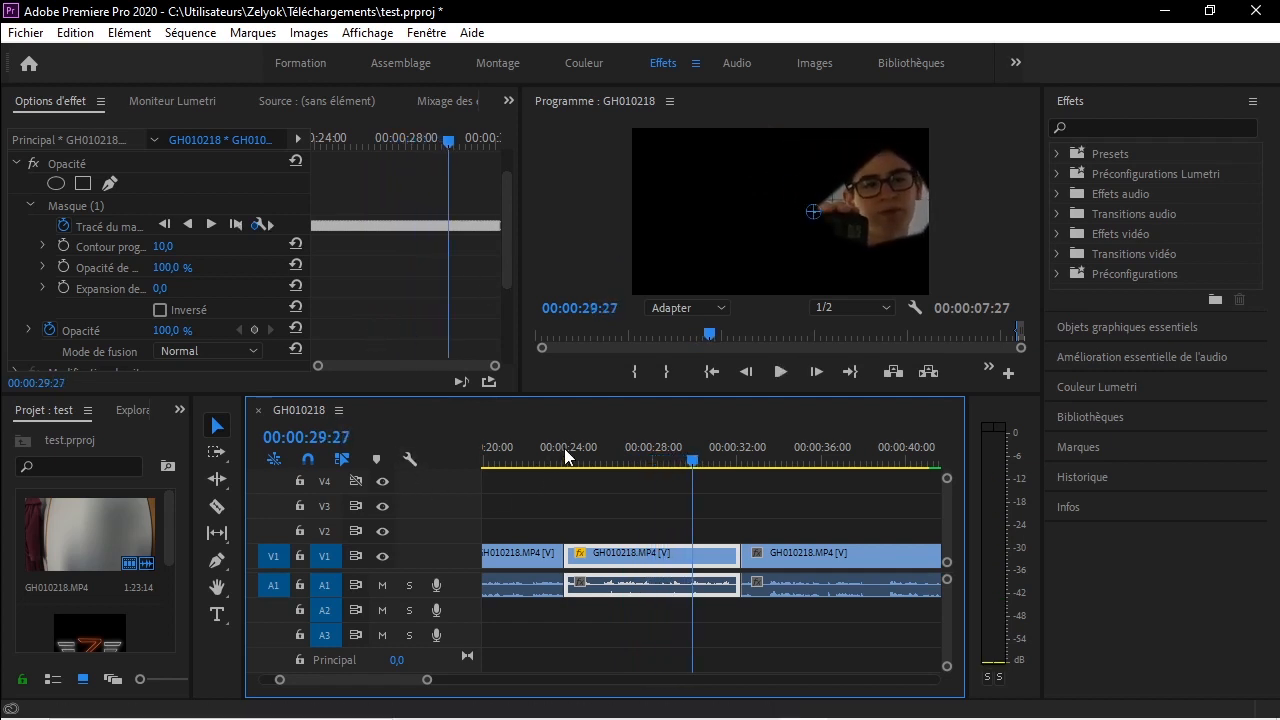
pyautogui.press('space')
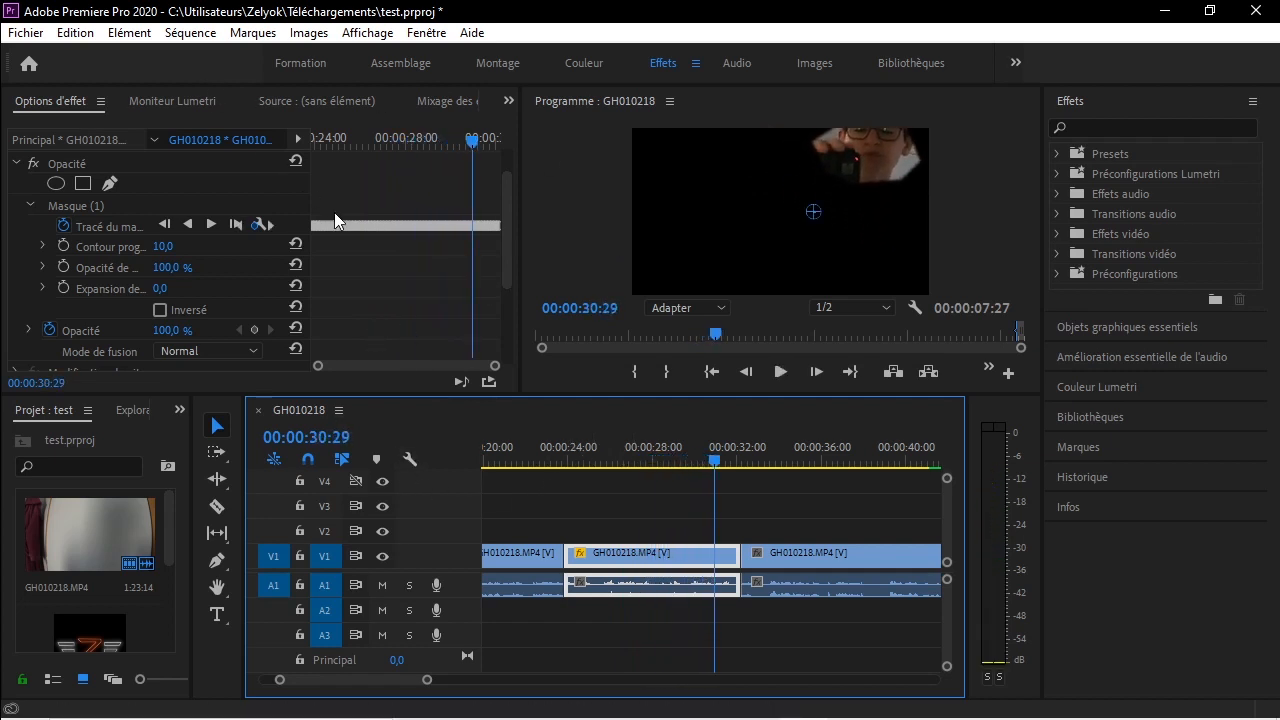
pyautogui.press('space')
# Magnify the keyframe timeline at the segment's start and step frame by frame through the tracked mask path keyframes.
pyautogui.moveTo(472, 140); pyautogui.dragTo(37, 151)
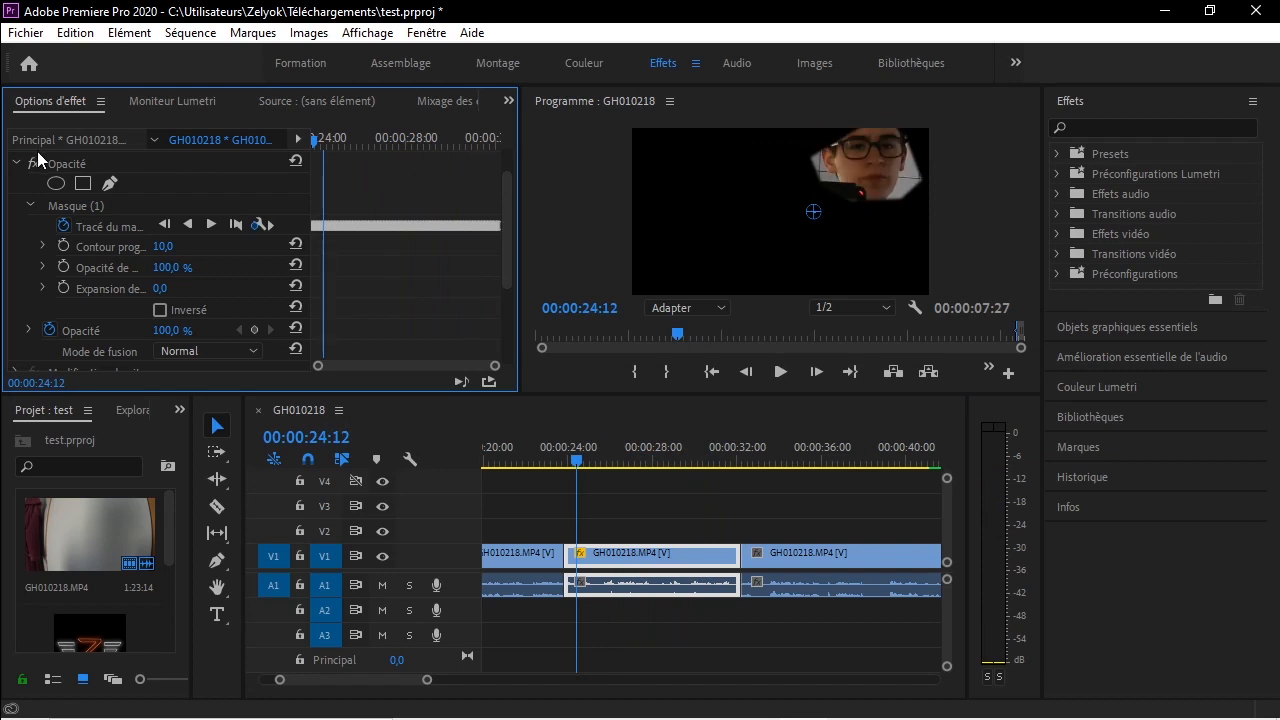
pyautogui.moveTo(494, 367); pyautogui.dragTo(340, 366)
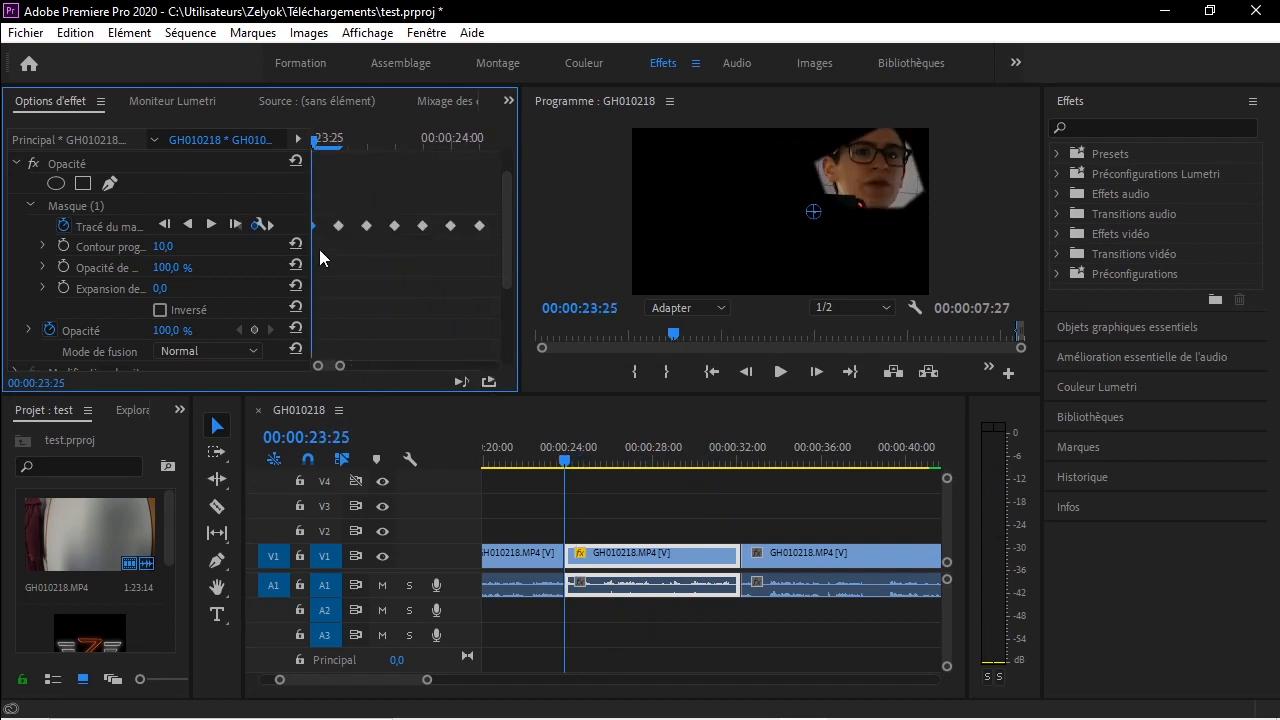
pyautogui.press('Right')
pyautogui.press('Right')
pyautogui.press('Right')
pyautogui.press('Right')
pyautogui.press('Right')
pyautogui.press('Right')
pyautogui.press('Left')
pyautogui.press('Left')
pyautogui.press('Left')
pyautogui.press('Left')
pyautogui.press('Left')
pyautogui.press('Left')
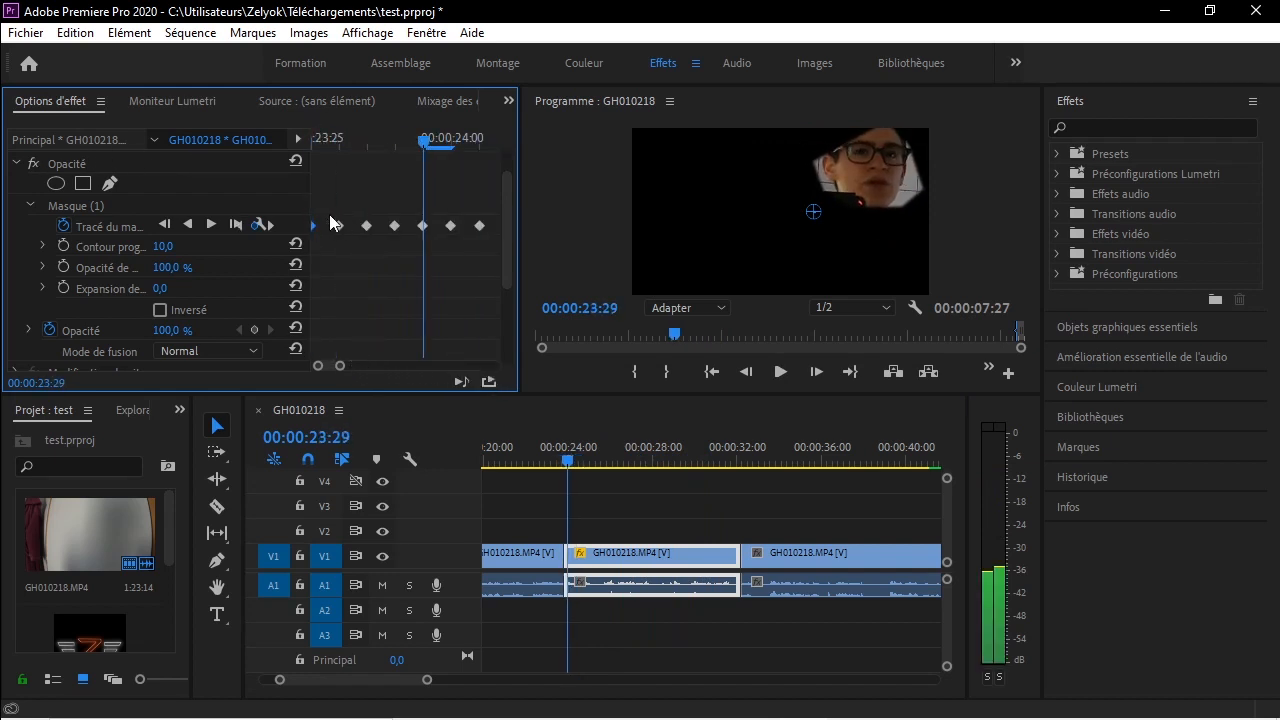
pyautogui.press('Right')
pyautogui.press('Right')
pyautogui.press('Right')
pyautogui.press('Right')
pyautogui.press('Right')
pyautogui.press('Right')
pyautogui.press('Right')
pyautogui.press('Right')
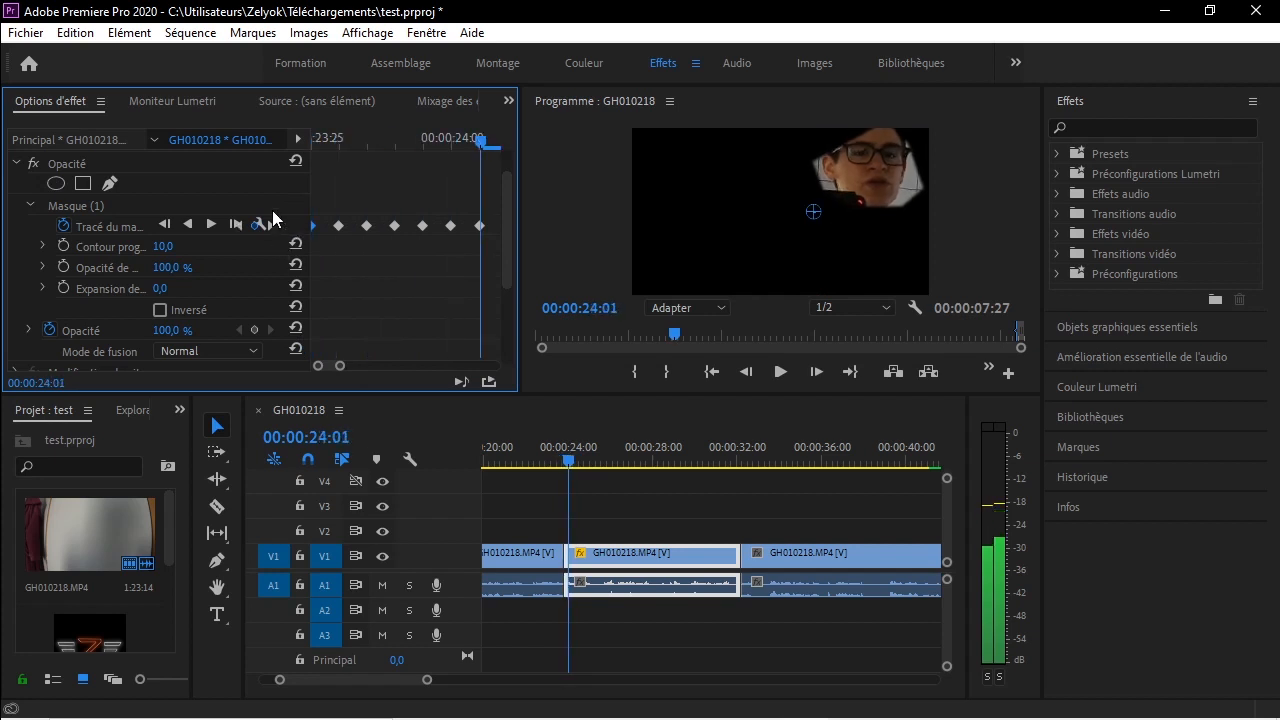
pyautogui.press('Left')
pyautogui.press('Left')
pyautogui.press('Left')
pyautogui.press('Left')
pyautogui.press('Left')
pyautogui.press('Left')
pyautogui.press('Left')
pyautogui.press('Left')
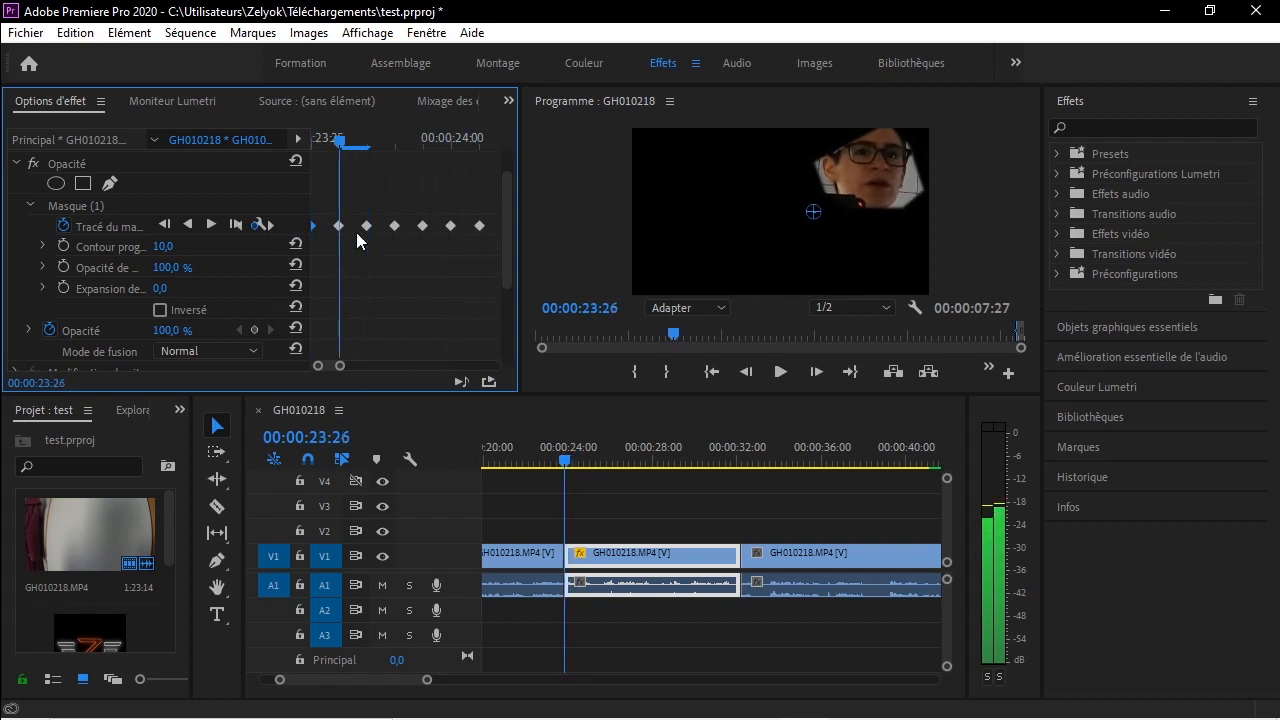
# Remove all of Masque (1)'s tracked path keyframes and re-enable its path keyframing at 00:00:23:25.
pyautogui.click(63, 226)
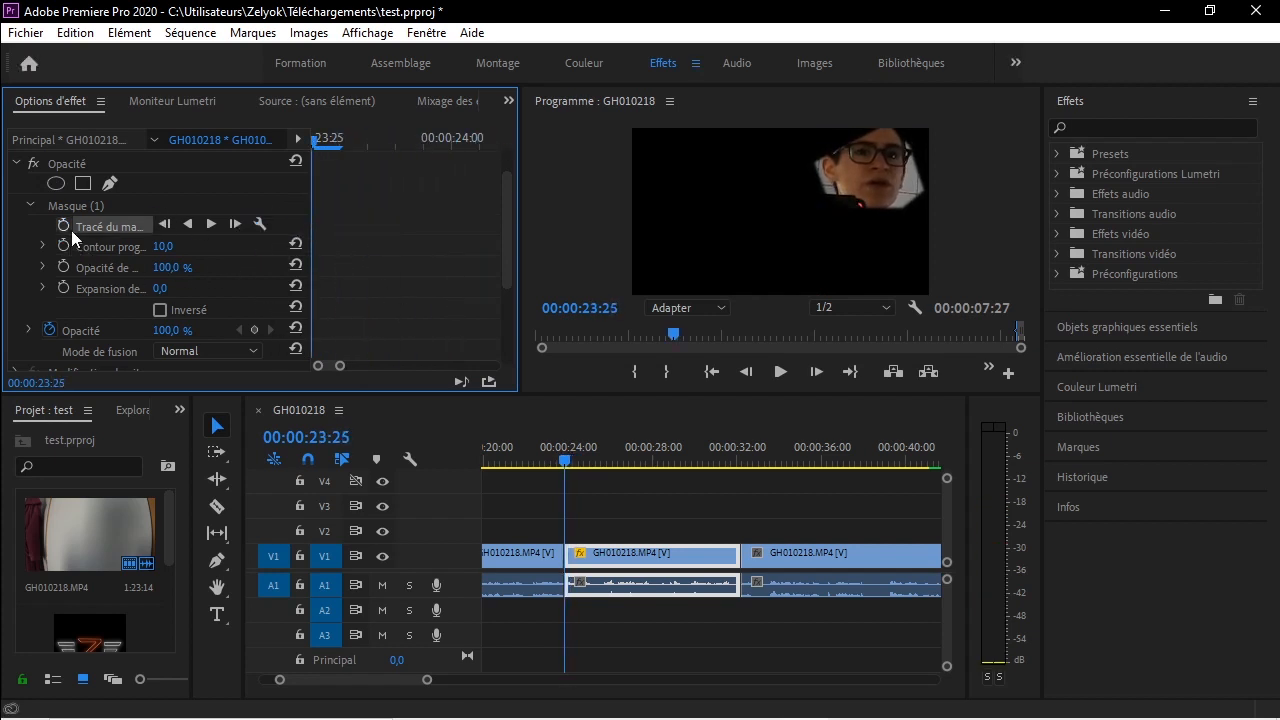
pyautogui.click(66, 227)
pyautogui.click(841, 181)
# Add a new freeform opacity mask and draw it with five points around the face at 00:00:23:27.
pyautogui.click(110, 183)
pyautogui.click(568, 458)
pyautogui.press('Right')
pyautogui.press('Right')
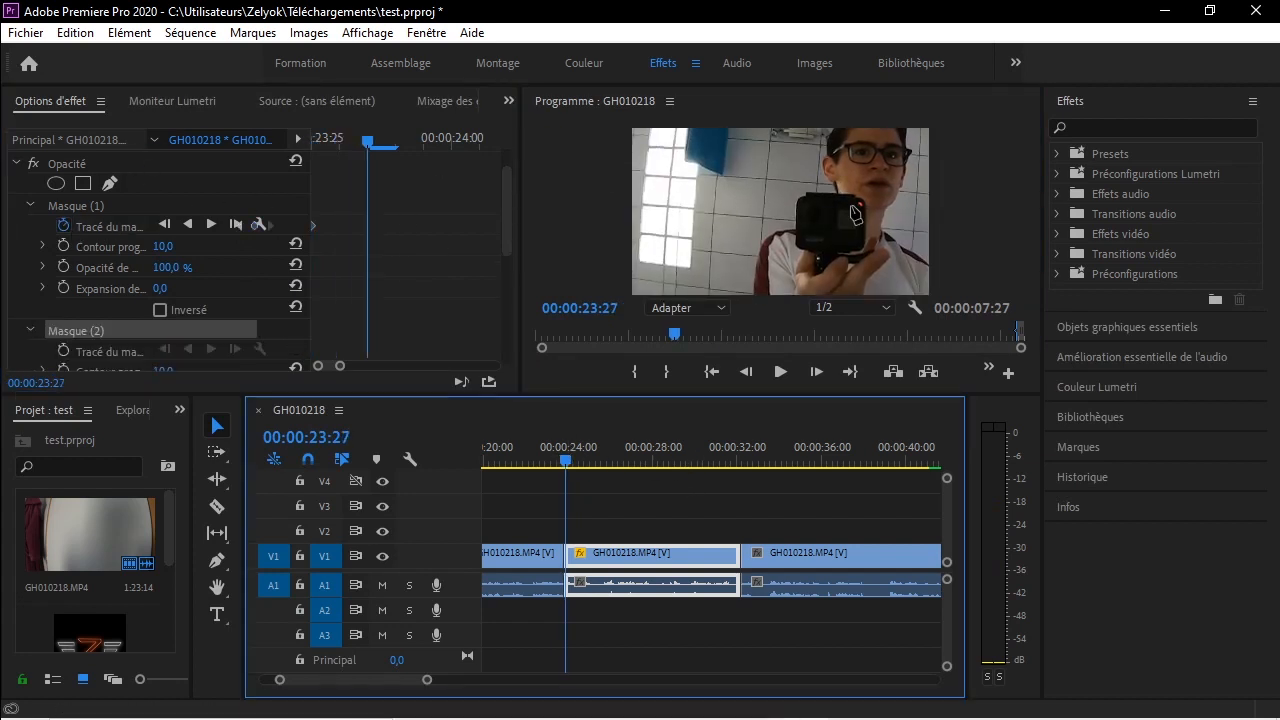
pyautogui.click(851, 199)
pyautogui.click(803, 177)
pyautogui.click(825, 130)
pyautogui.click(907, 148)
pyautogui.click(901, 214)
pyautogui.click(851, 199)
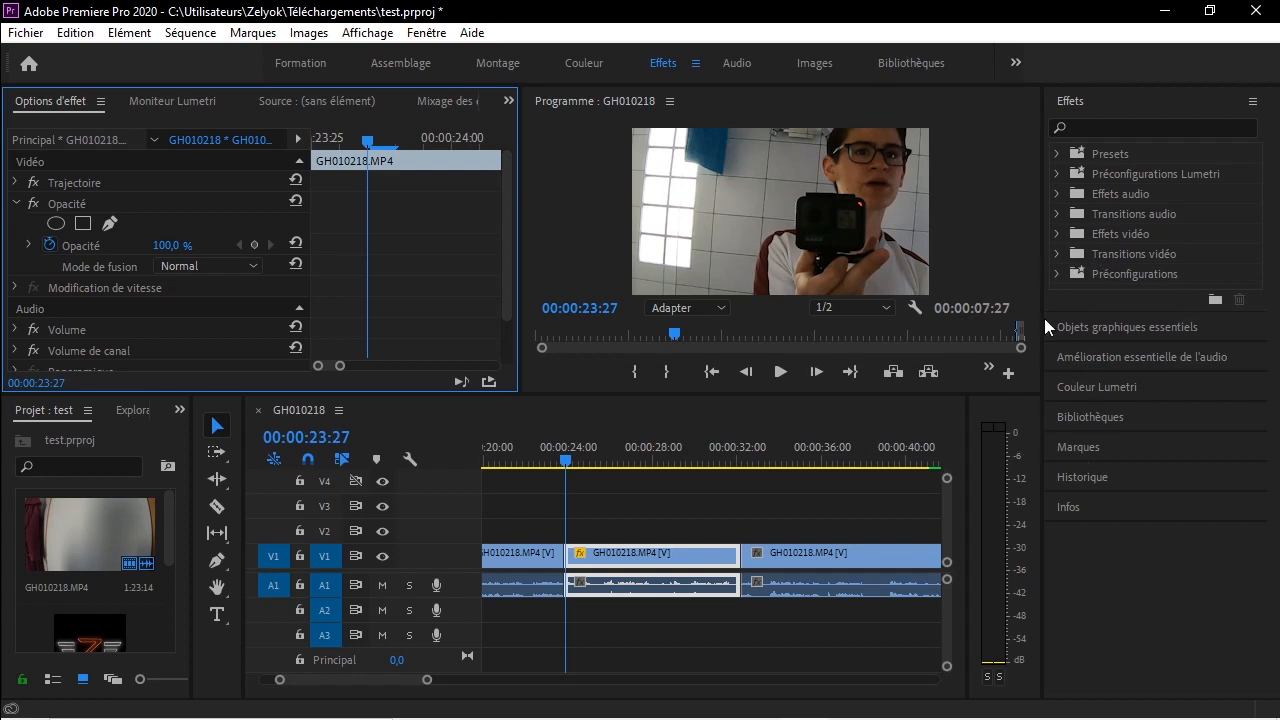
# Apply the uni.Chromatic Aberration effect from RG Universe Distort to the selected V1 clip starting at 00:00:23:25.
pyautogui.click(1060, 234)
pyautogui.scroll(-4, 1085, 275)
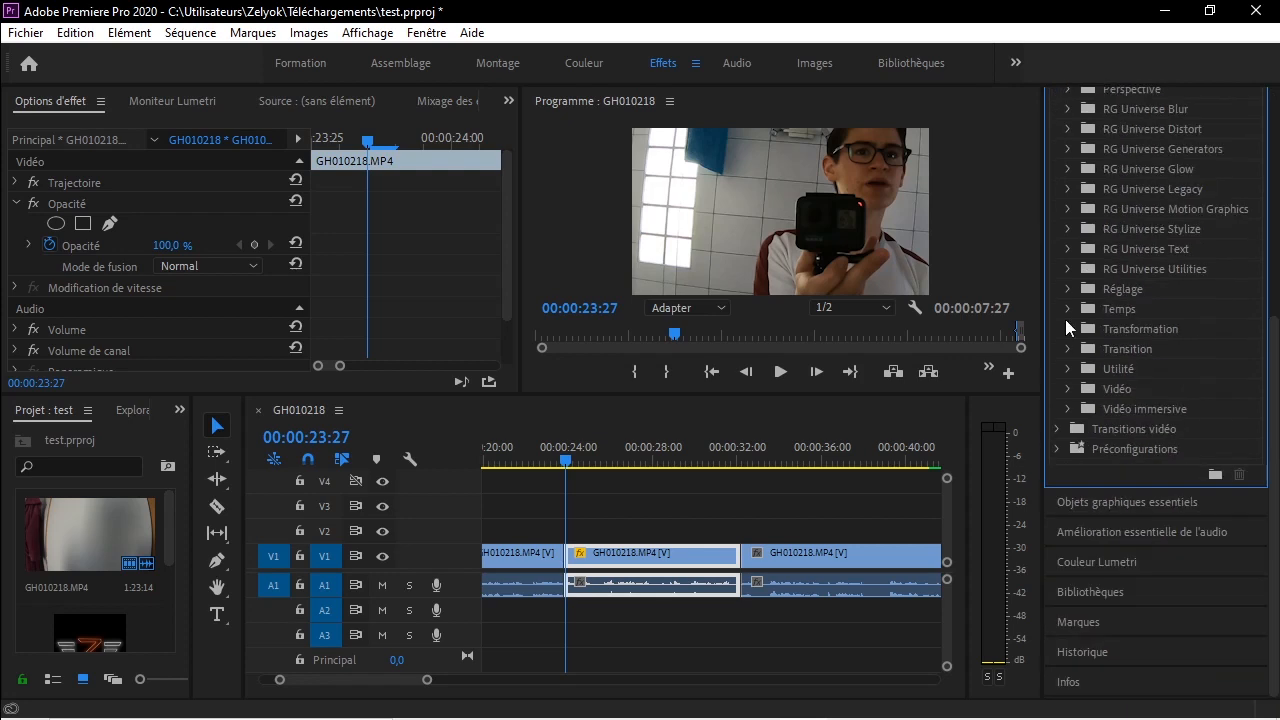
pyautogui.scroll(6, 1169, 446)
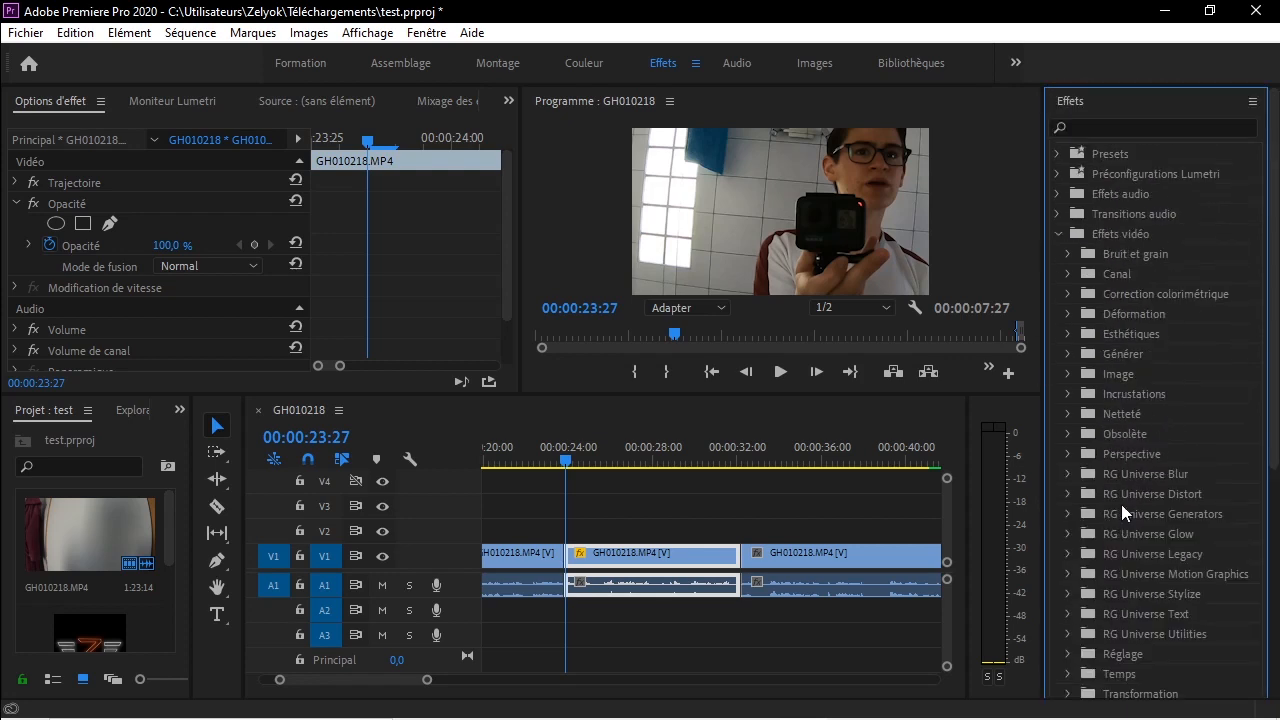
pyautogui.scroll(-3, 1095, 400)
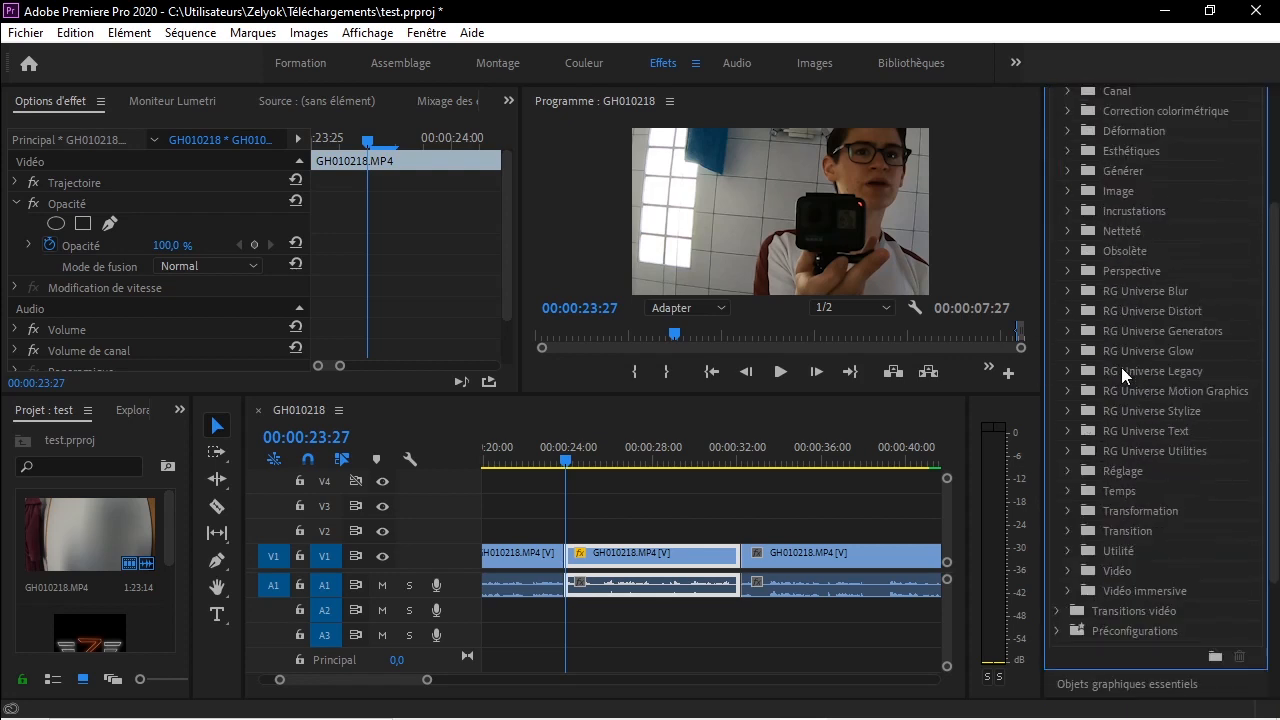
pyautogui.click(1130, 312)
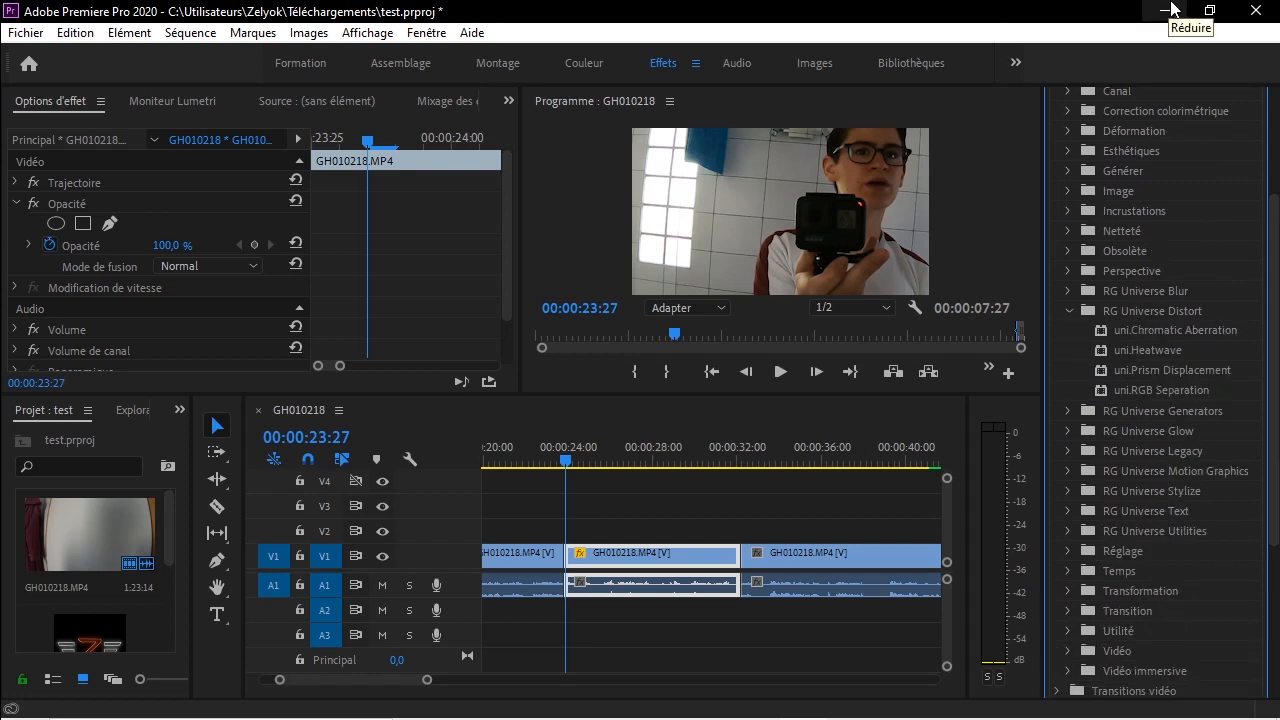
pyautogui.click(1167, 336)
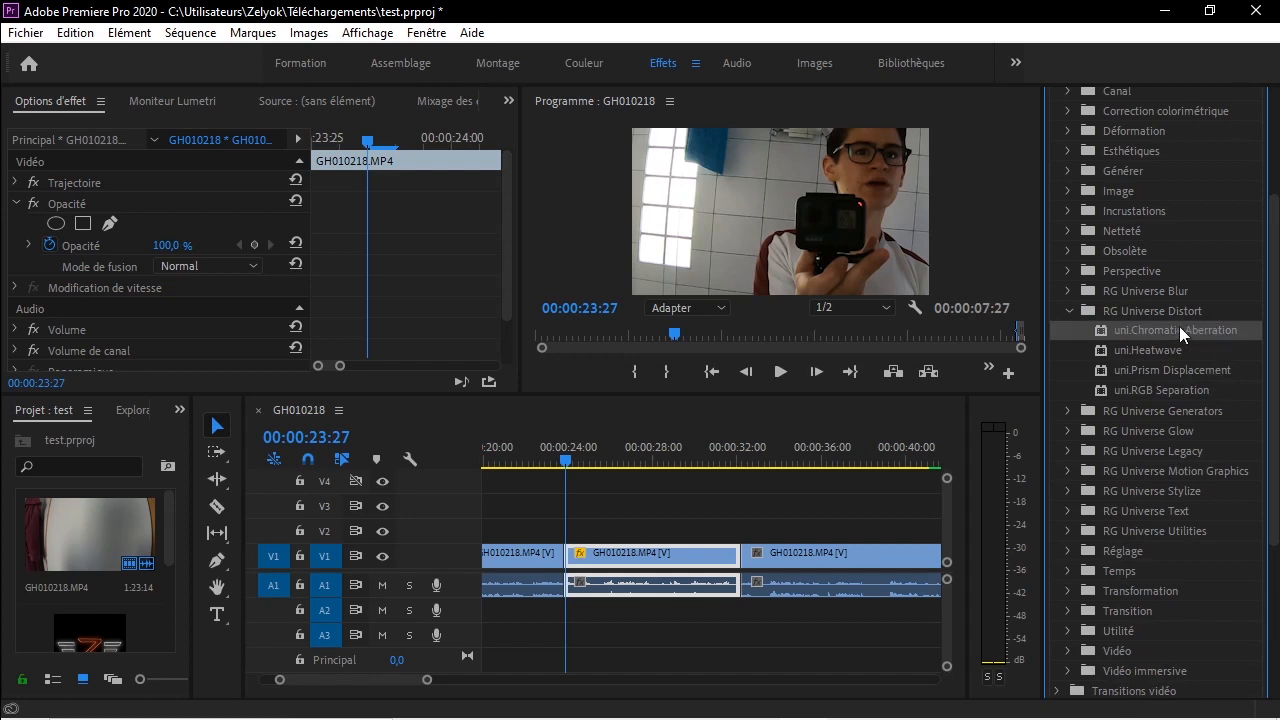
pyautogui.moveTo(1180, 326); pyautogui.dragTo(645, 563)
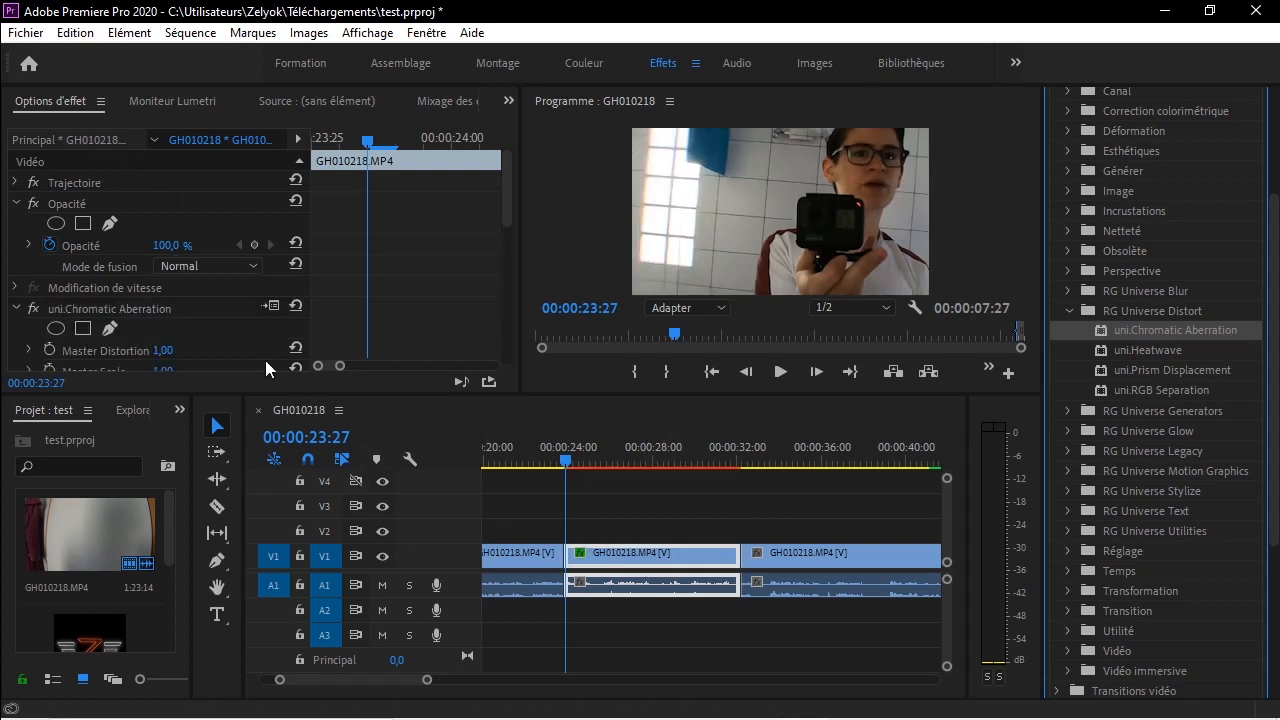
# Set Chromatic Aberration's Master Distortion to 0,00, Master Scale to 0,10 and Red Distortion to -100.
pyautogui.scroll(-2, 265, 360)
pyautogui.scroll(-3, 155, 342)
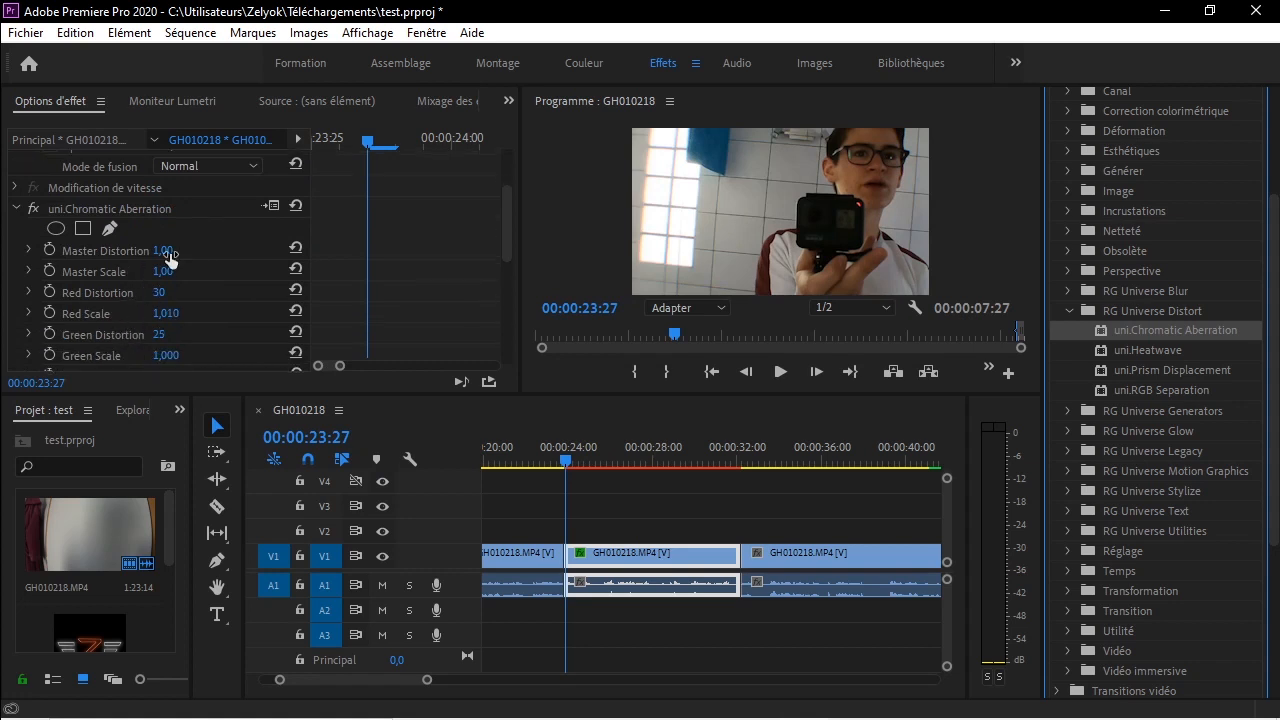
pyautogui.moveTo(169, 252)
pyautogui.mouseDown()
pyautogui.moveTo(240, 252)
pyautogui.moveTo(177, 250)
pyautogui.mouseUp()
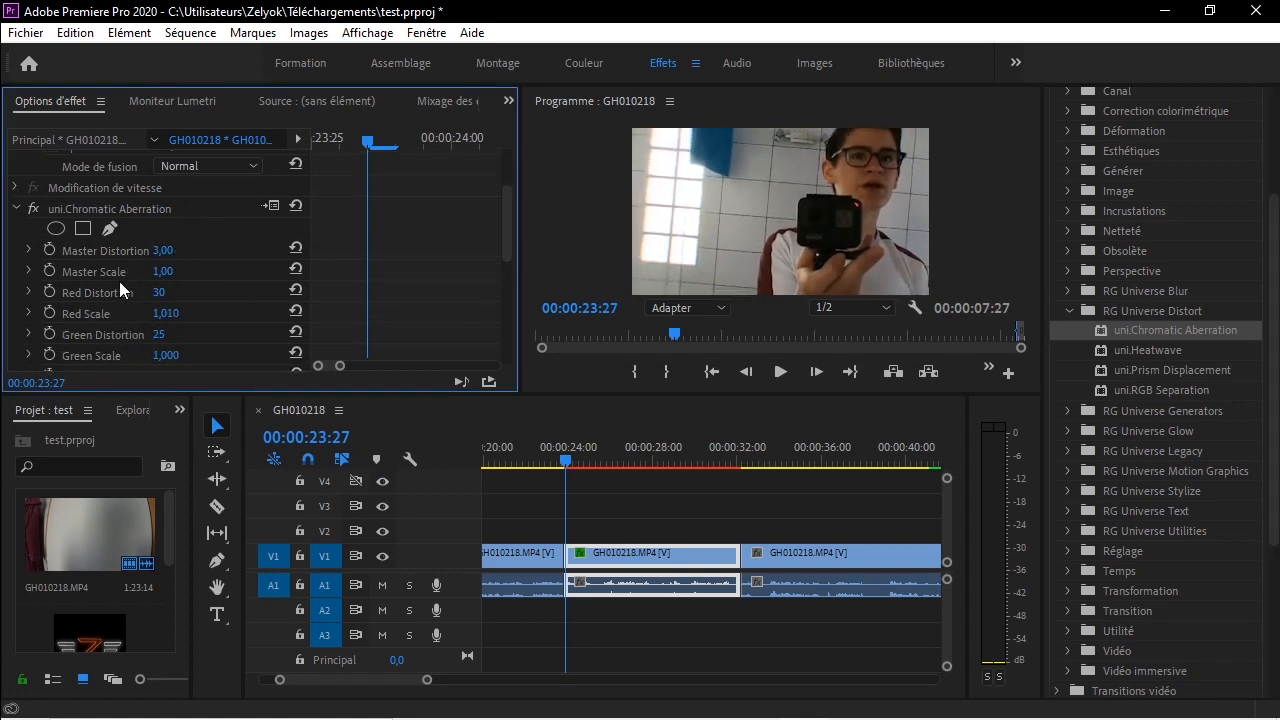
pyautogui.scroll(5, 152, 237)
pyautogui.scroll(-8, 176, 217)
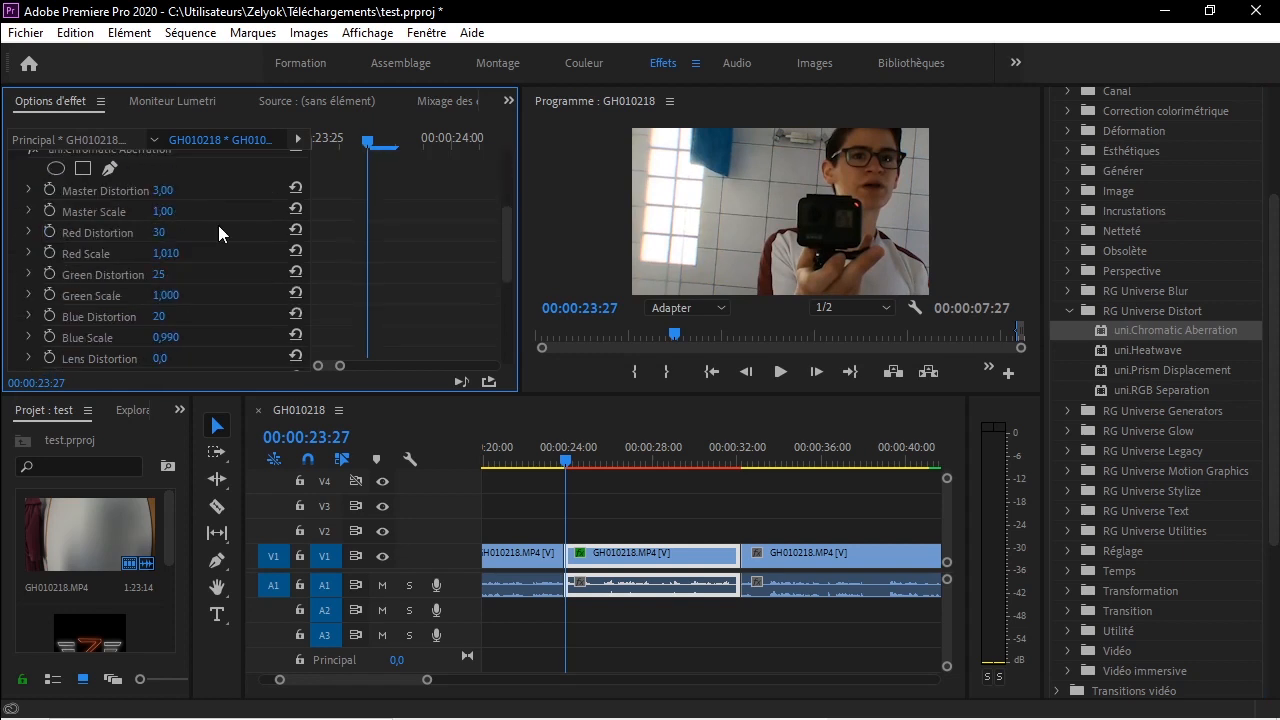
pyautogui.moveTo(165, 212); pyautogui.dragTo(125, 212)
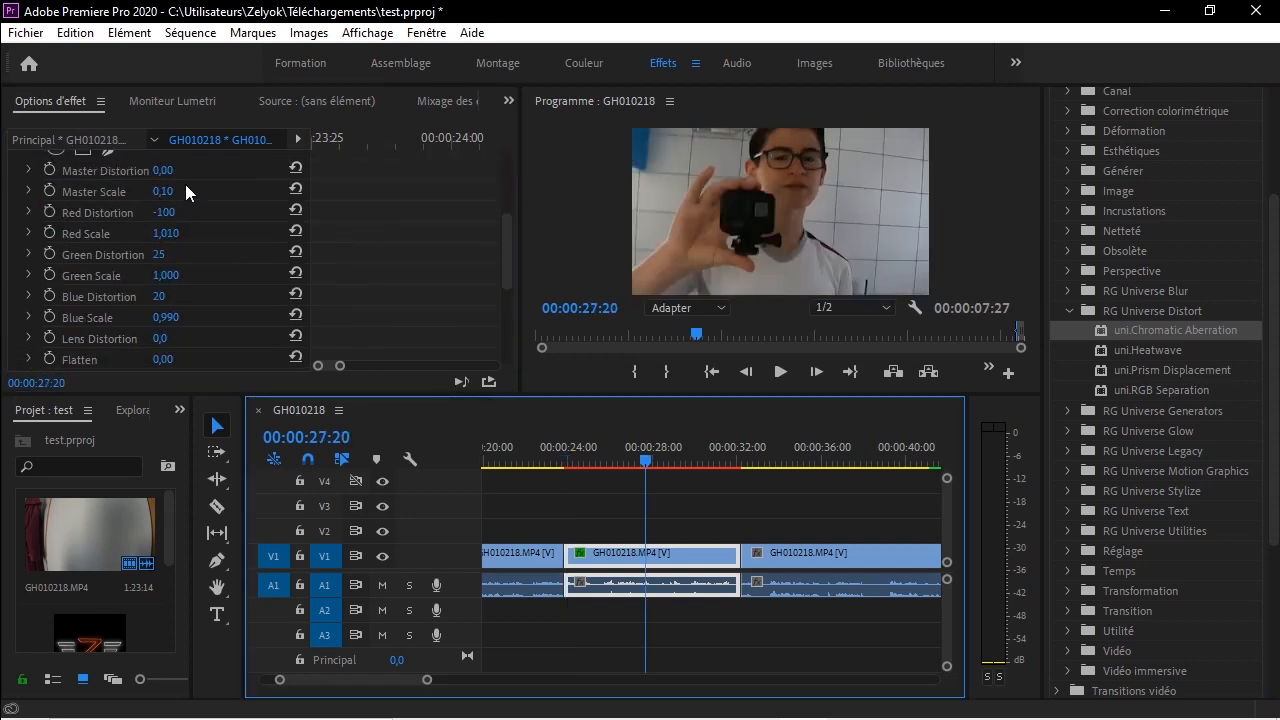
# Keyframe Chromatic Aberration's Master Distortion at 0,00 on 00:00:23:25 and 0,10 on 00:00:23:27.
pyautogui.scroll(1, 380, 237)
pyautogui.moveTo(343, 152); pyautogui.dragTo(310, 139)
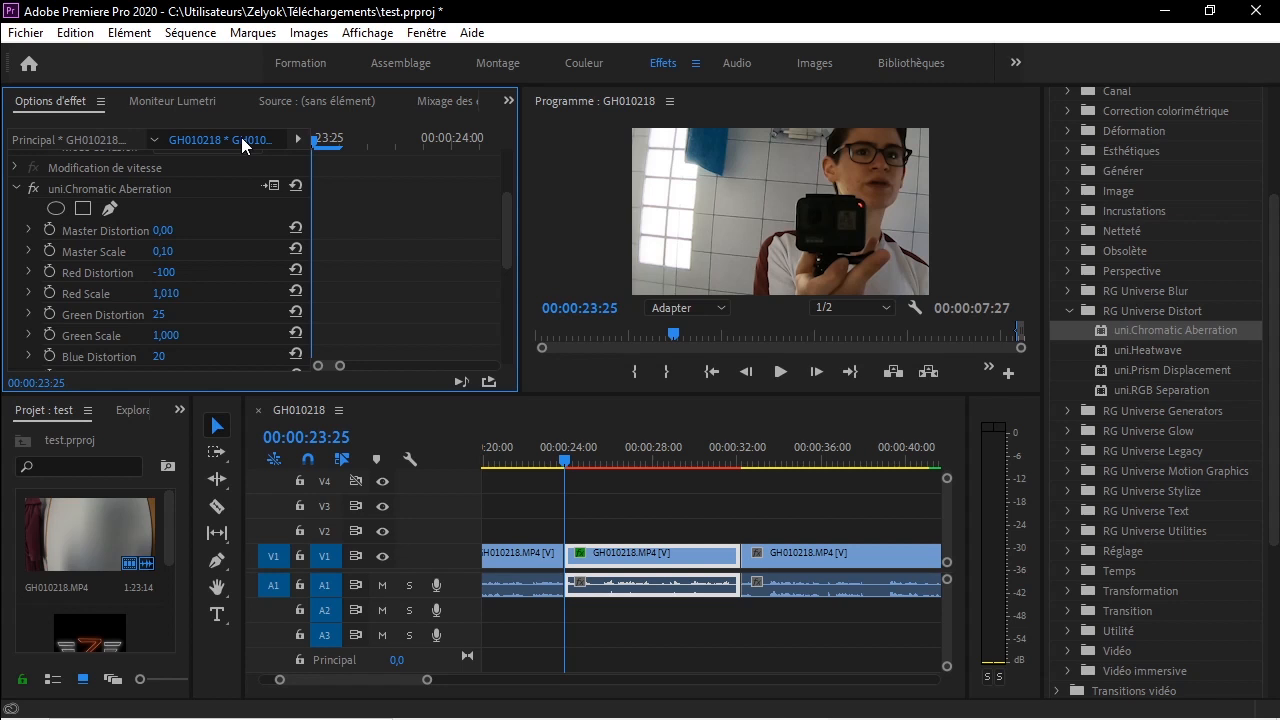
pyautogui.click(57, 230)
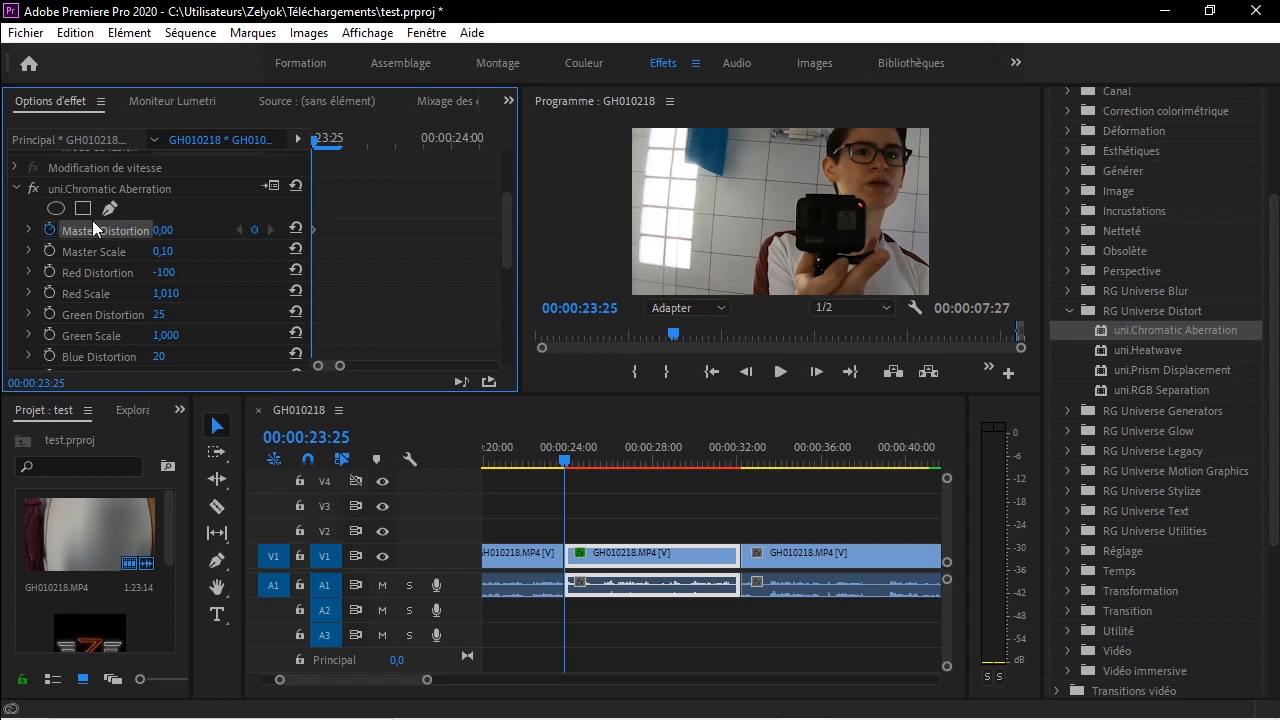
pyautogui.press('Right')
pyautogui.press('Right')
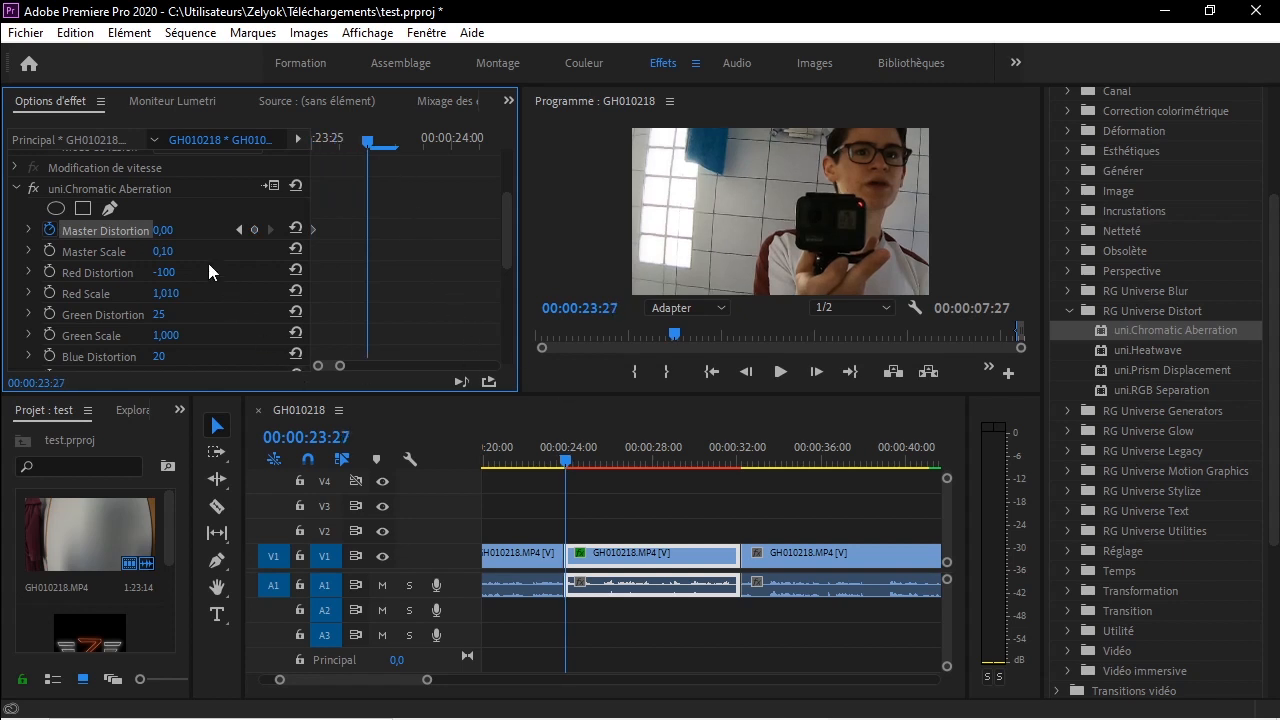
pyautogui.moveTo(163, 230)
pyautogui.mouseDown()
pyautogui.moveTo(225, 230)
pyautogui.moveTo(173, 230)
pyautogui.mouseUp()
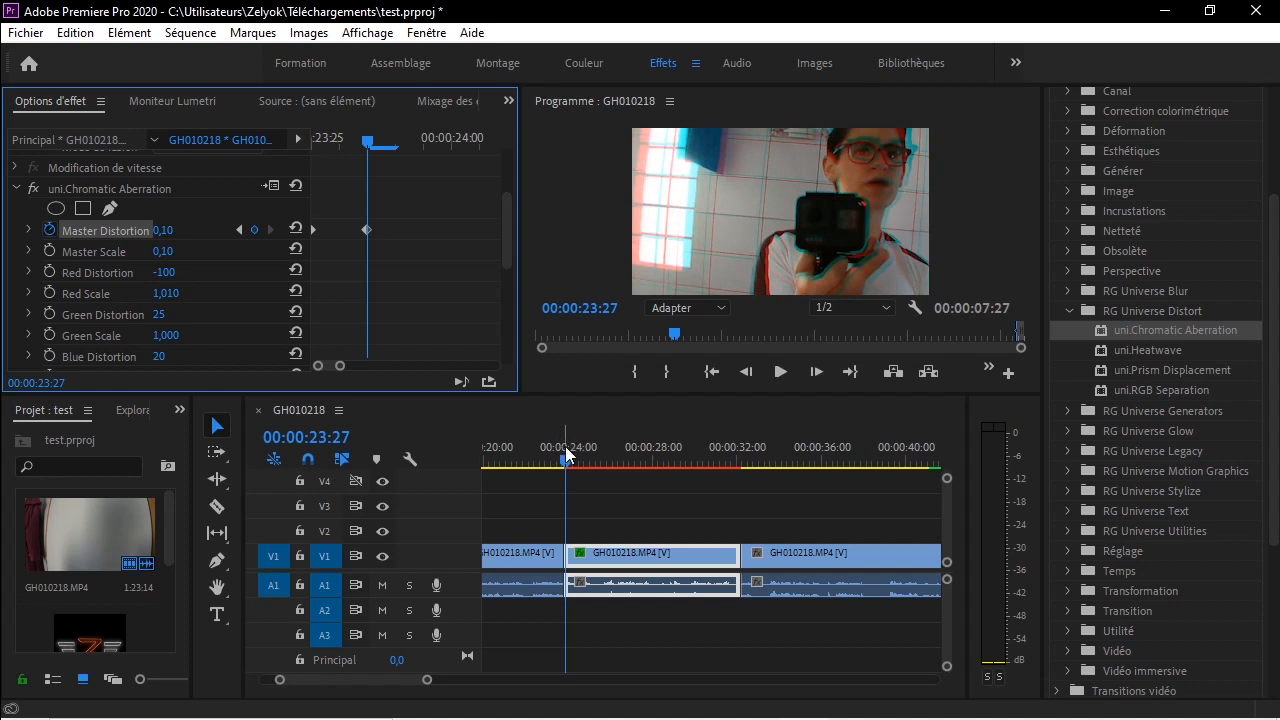
# Delete the Master Distortion keyframe at 00:00:23:27 and remove the uni.Chromatic Aberration effect from the clip.
pyautogui.moveTo(343, 143); pyautogui.dragTo(263, 158)
pyautogui.click(366, 231)
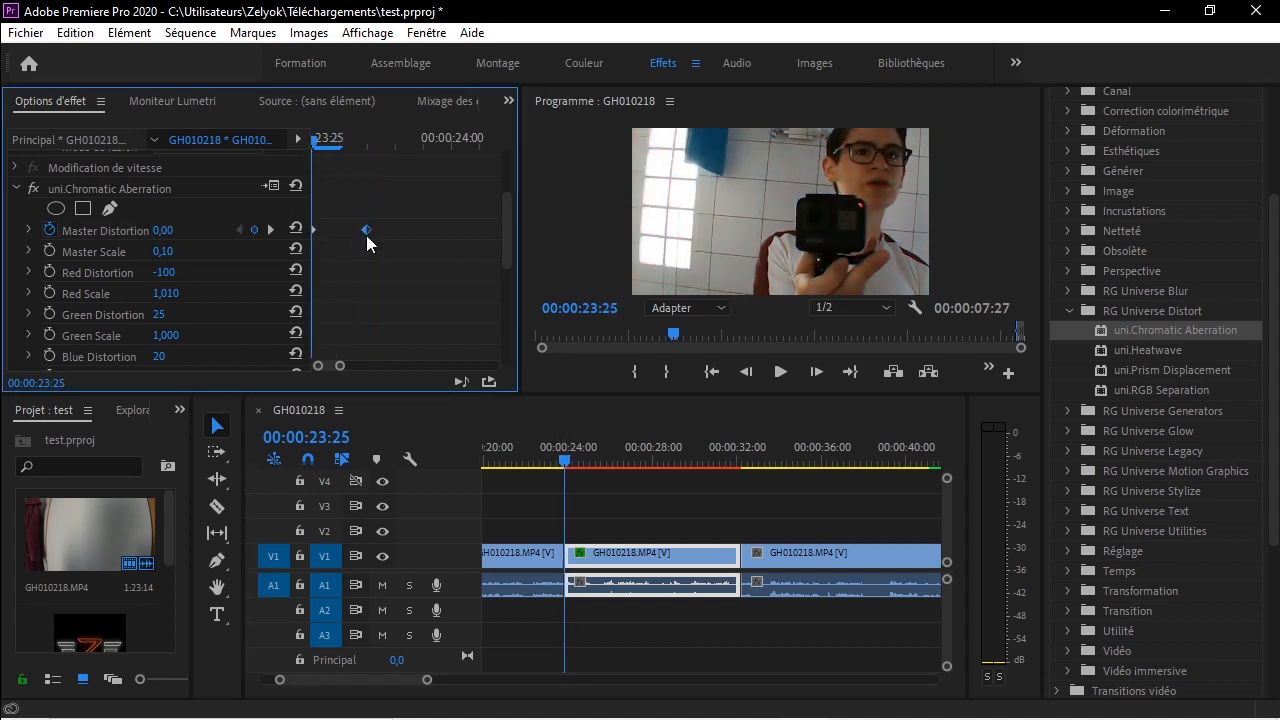
pyautogui.press('Delete')
pyautogui.press('Delete')
pyautogui.click(158, 202)
pyautogui.press('Delete')
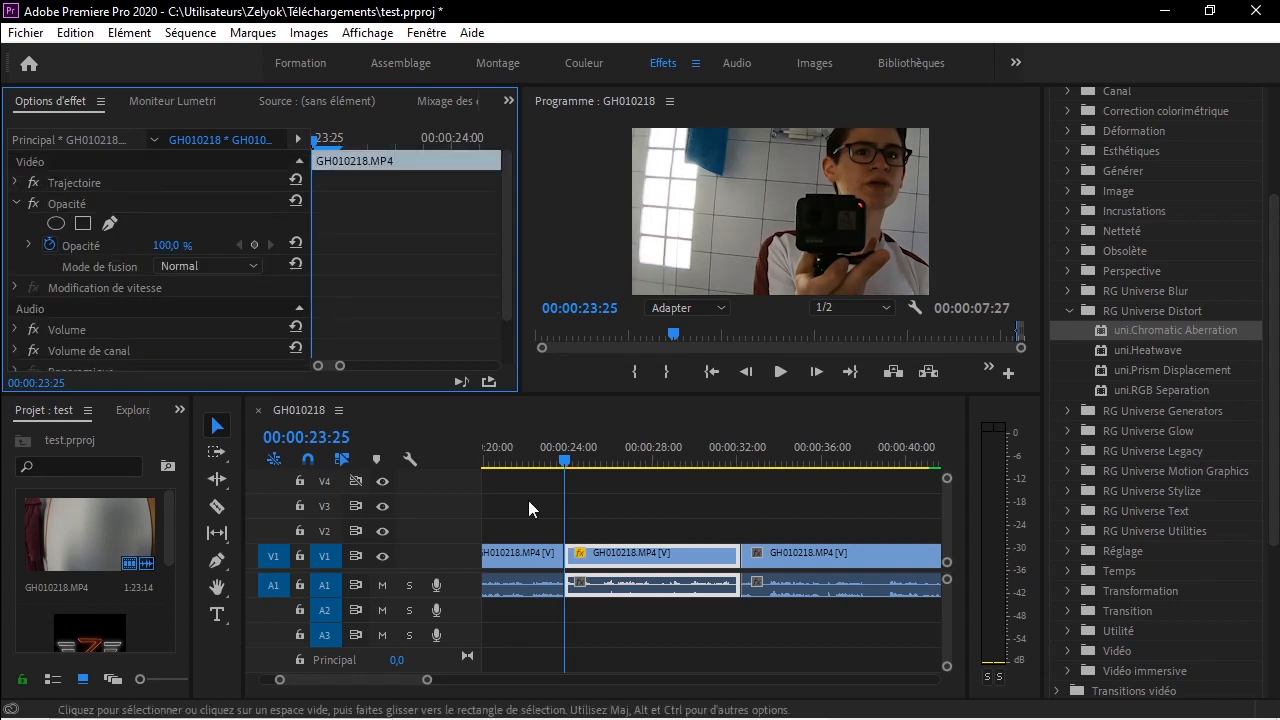
# Try the Ecran and Incruster blend modes on the clip's opacity and play the segment to preview the look.
pyautogui.click(163, 271)
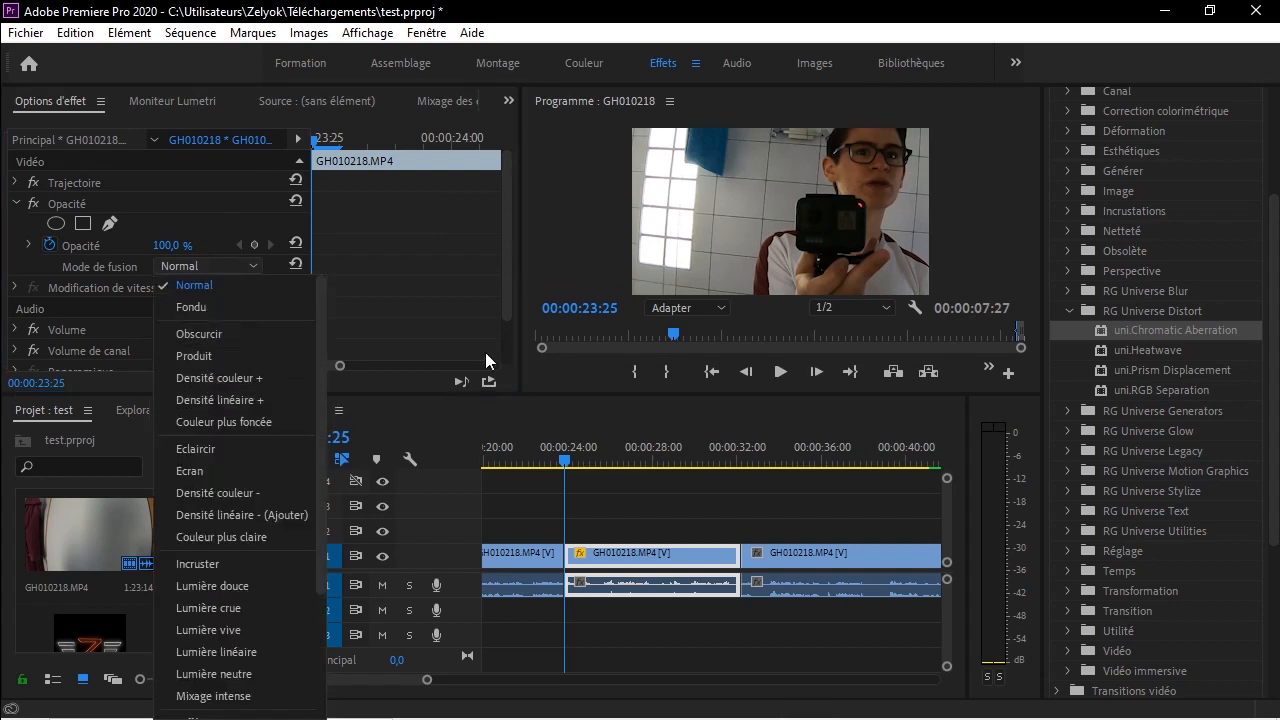
pyautogui.click(196, 268)
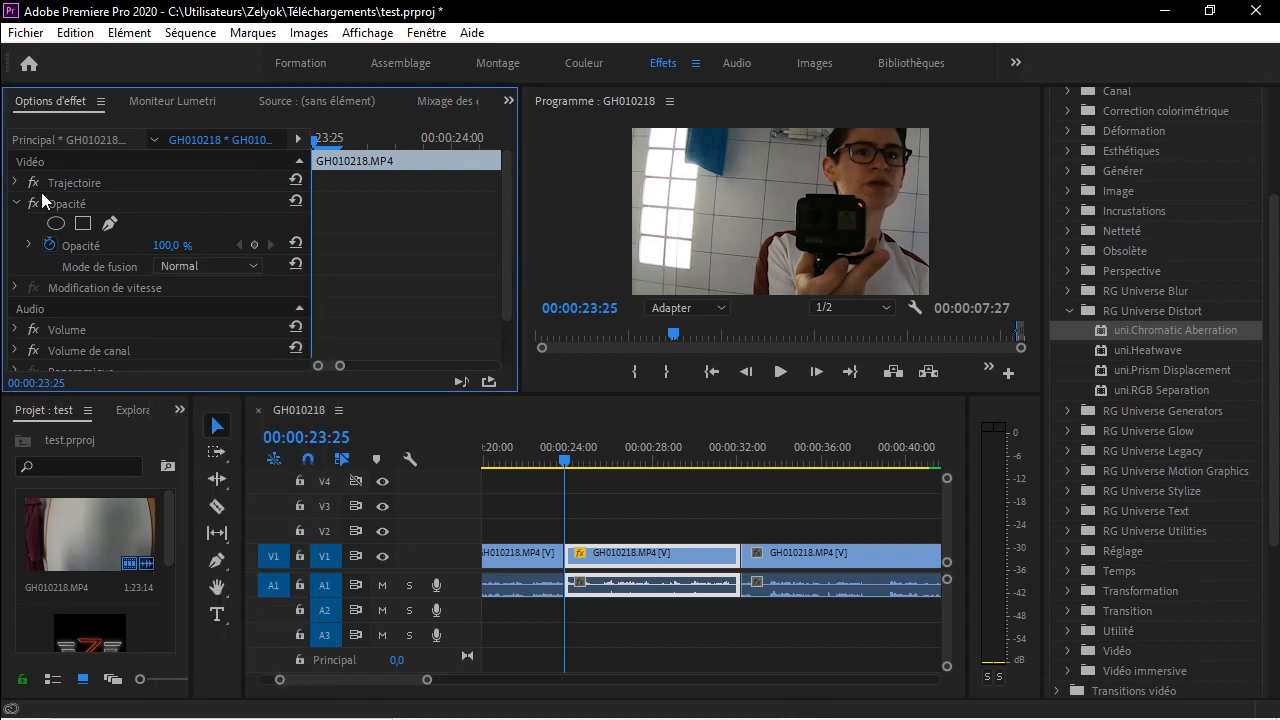
pyautogui.click(190, 267)
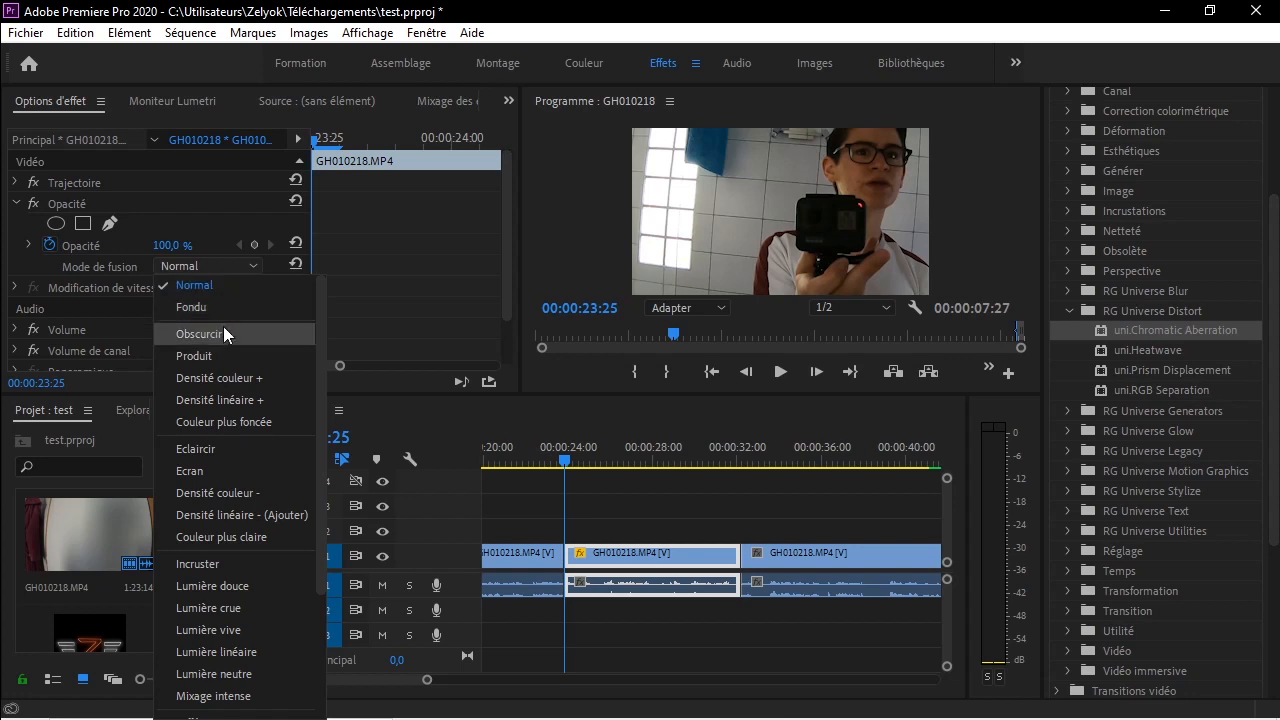
pyautogui.click(214, 470)
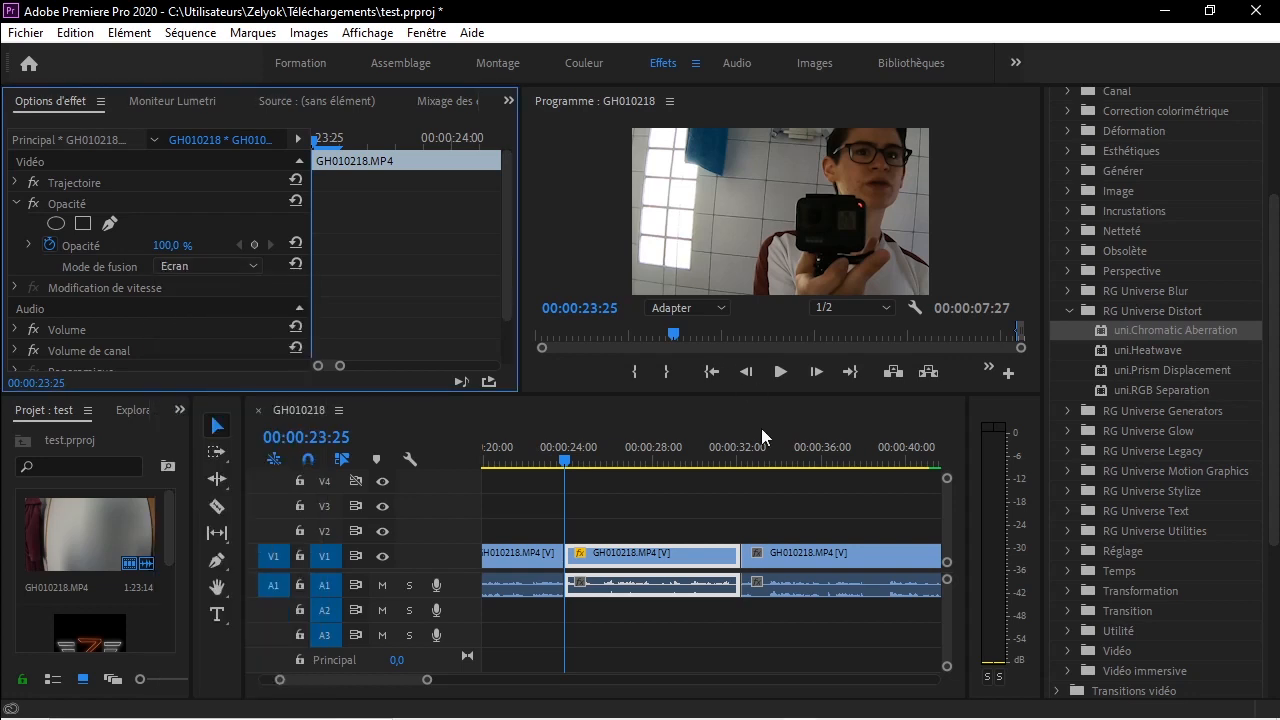
pyautogui.click(571, 460)
pyautogui.press('space')
pyautogui.press('space')
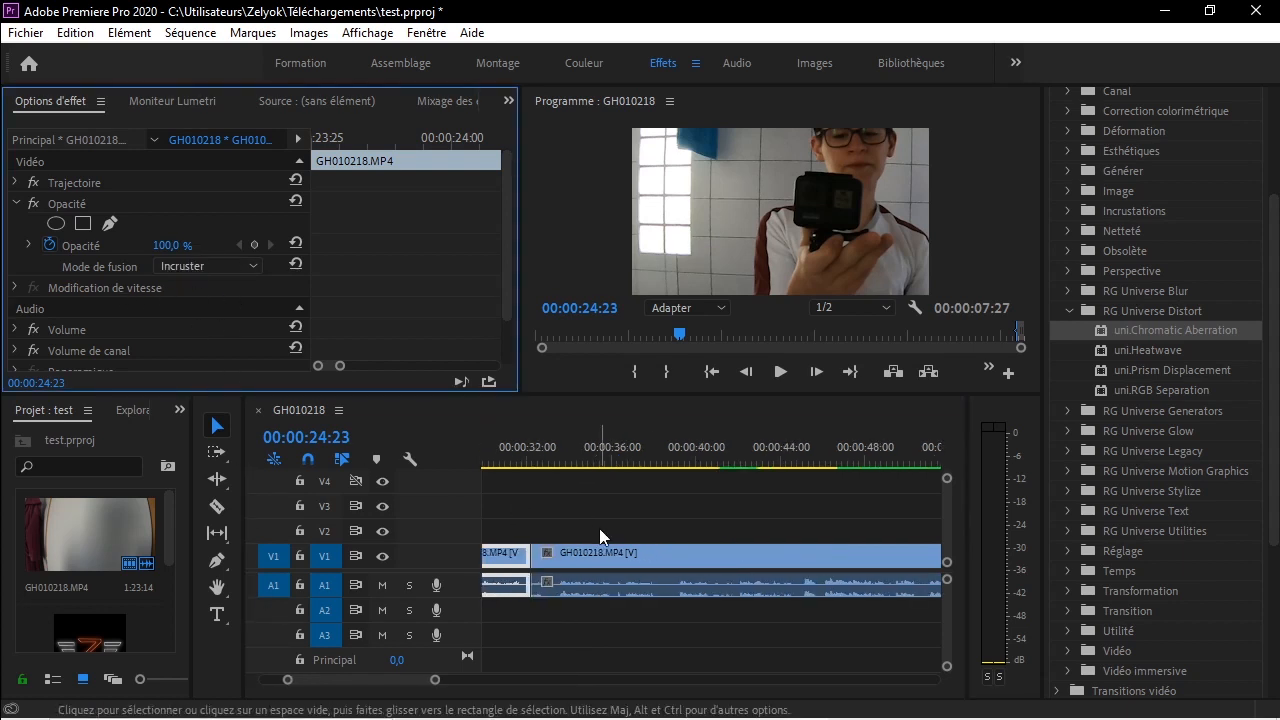
pyautogui.scroll(5, 599, 528)
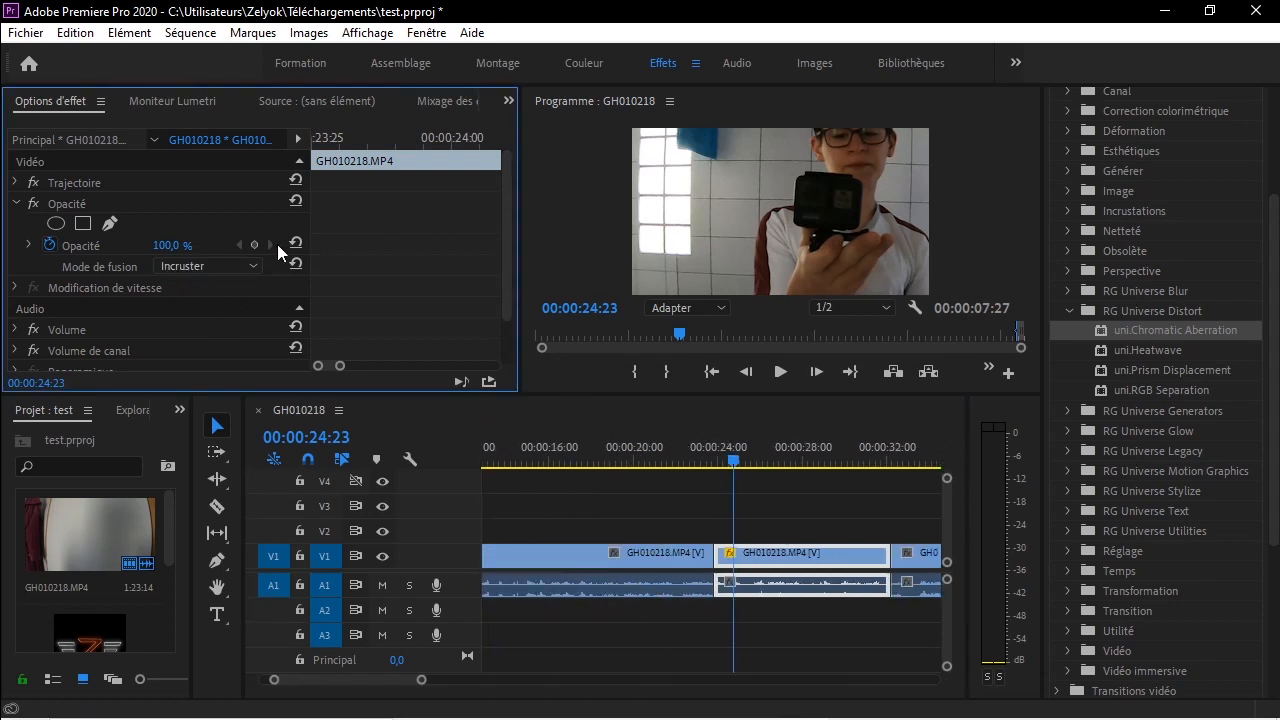
# Try the Couleur blend mode on the clip's opacity and restore it to Normal.
pyautogui.click(252, 267)
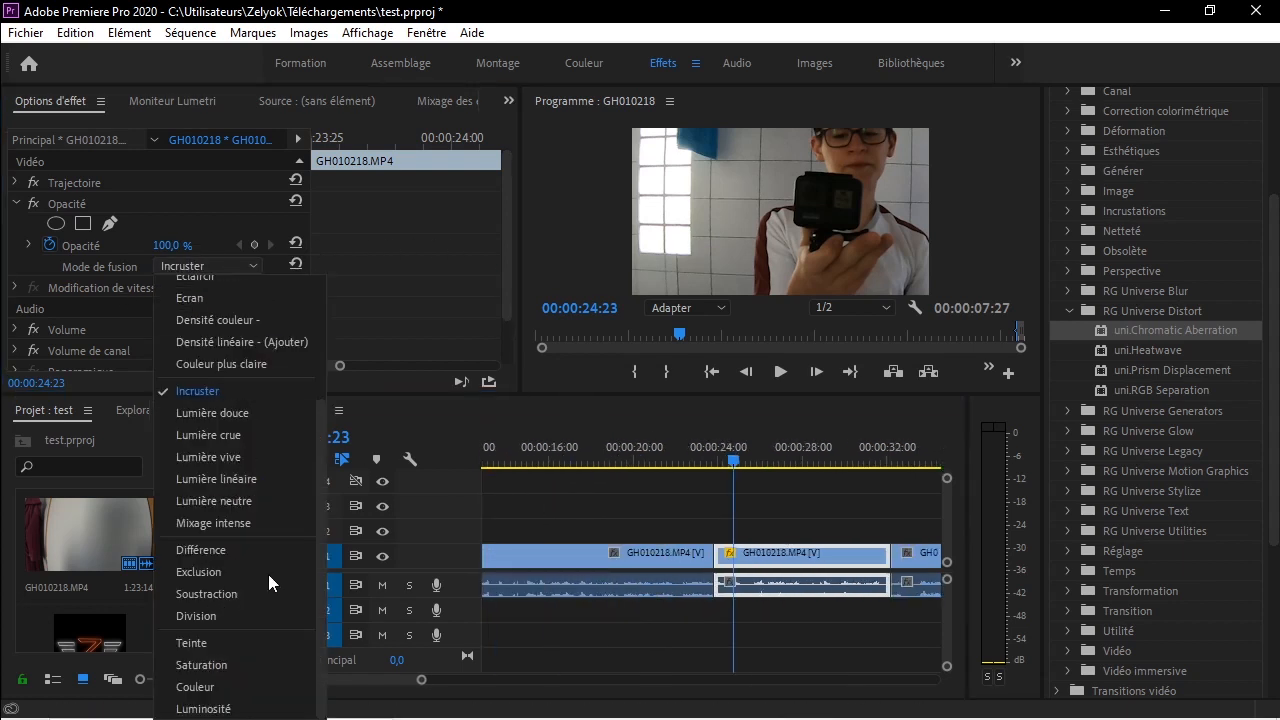
pyautogui.click(240, 687)
pyautogui.click(214, 264)
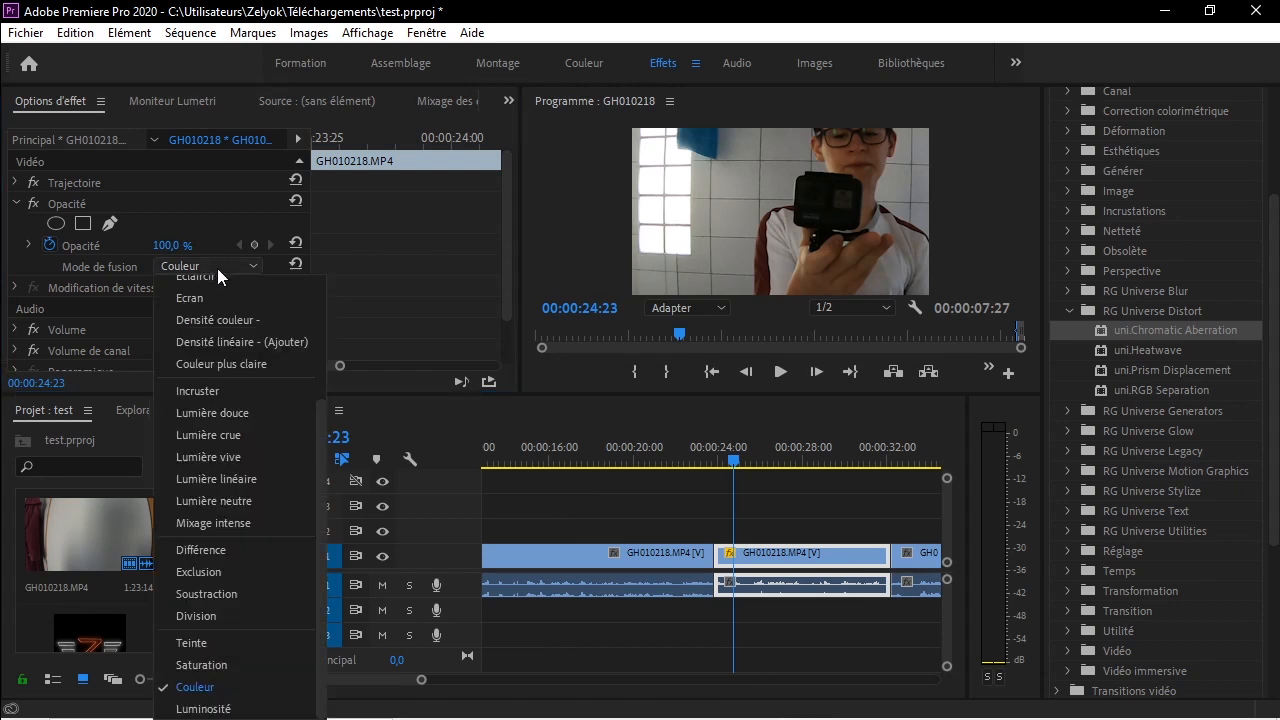
pyautogui.scroll(5, 229, 351)
pyautogui.click(204, 287)
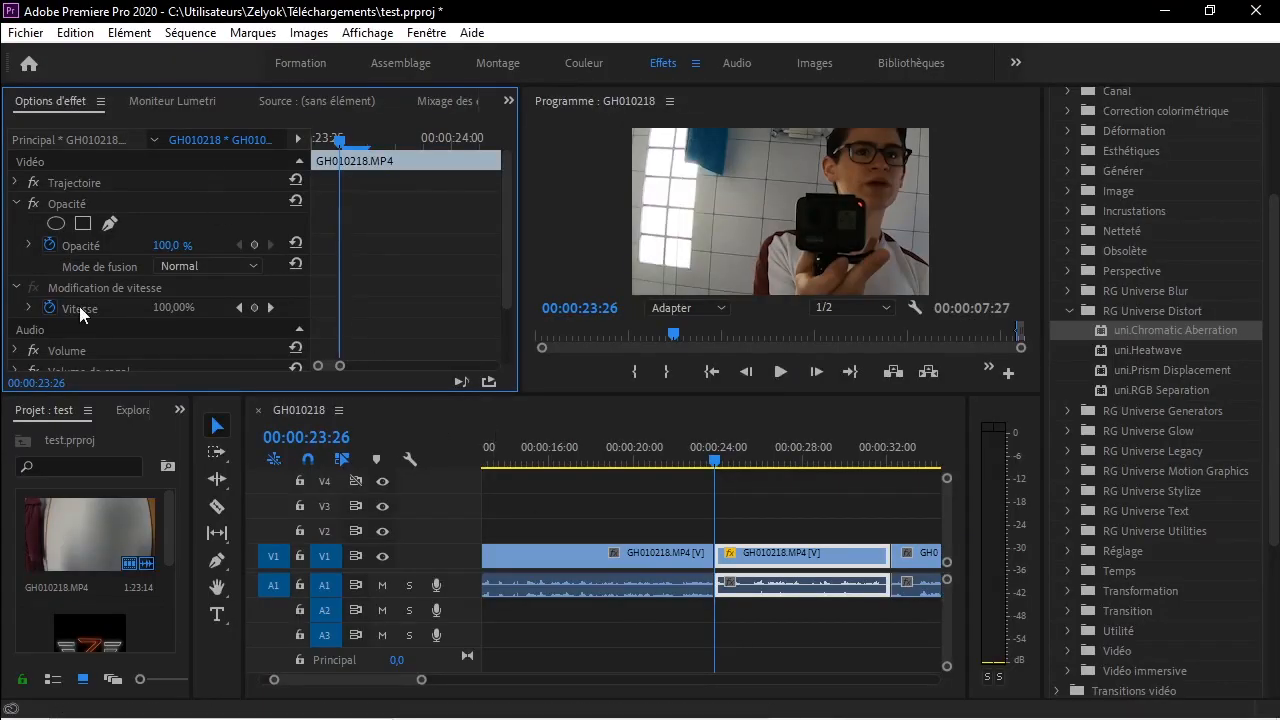
# Place the uni.Camera Shake Transition from RG Universe Transitions on the V1 cut at the selected clip's start.
pyautogui.click(1069, 311)
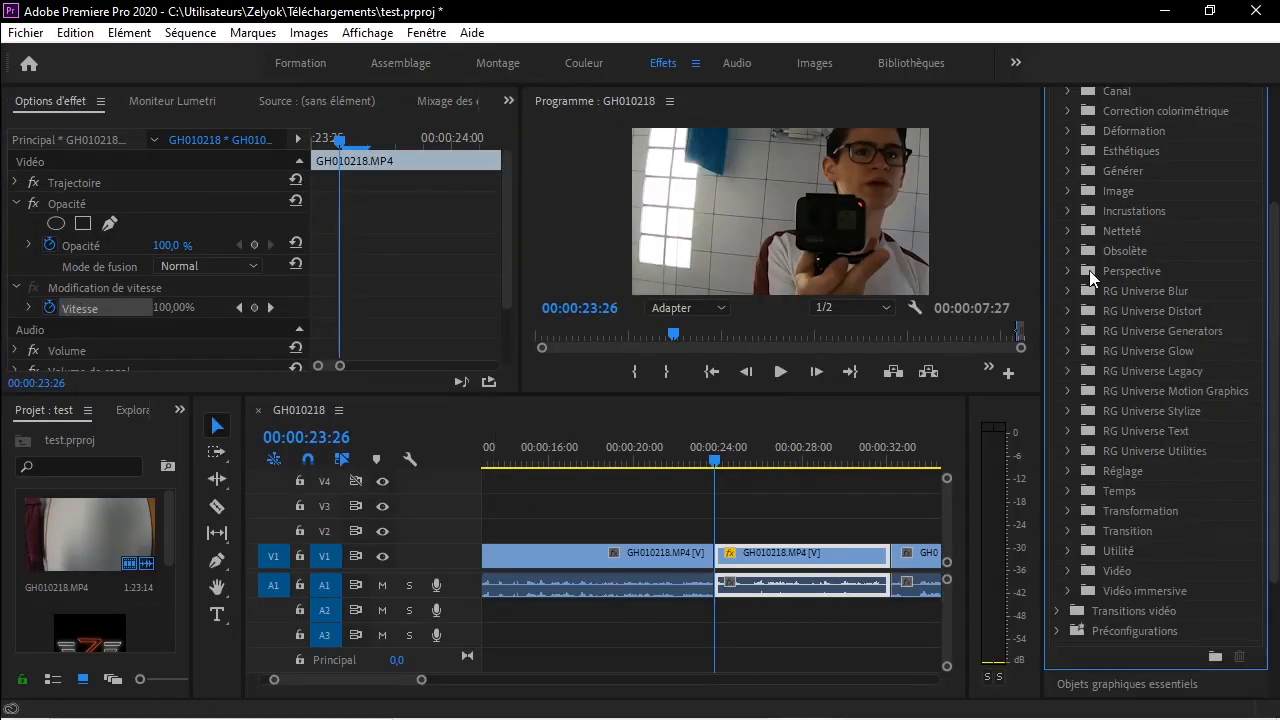
pyautogui.scroll(3, 1089, 272)
pyautogui.click(1060, 234)
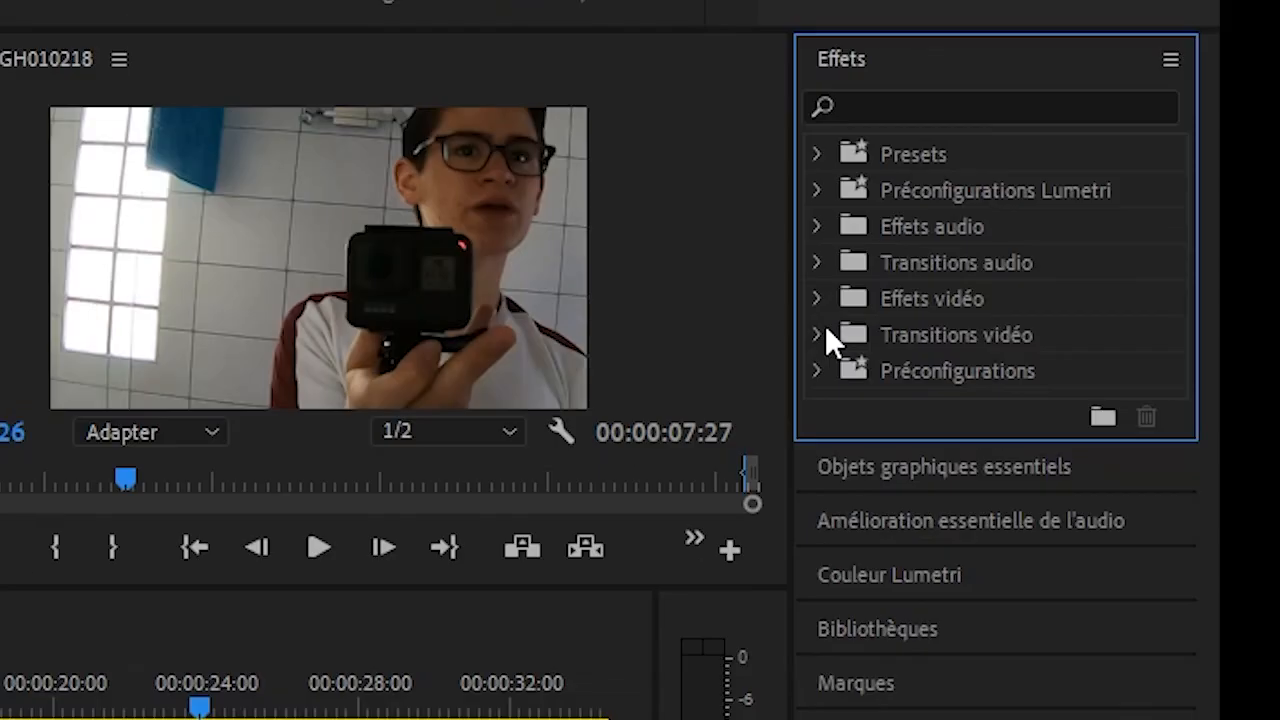
pyautogui.click(1060, 254)
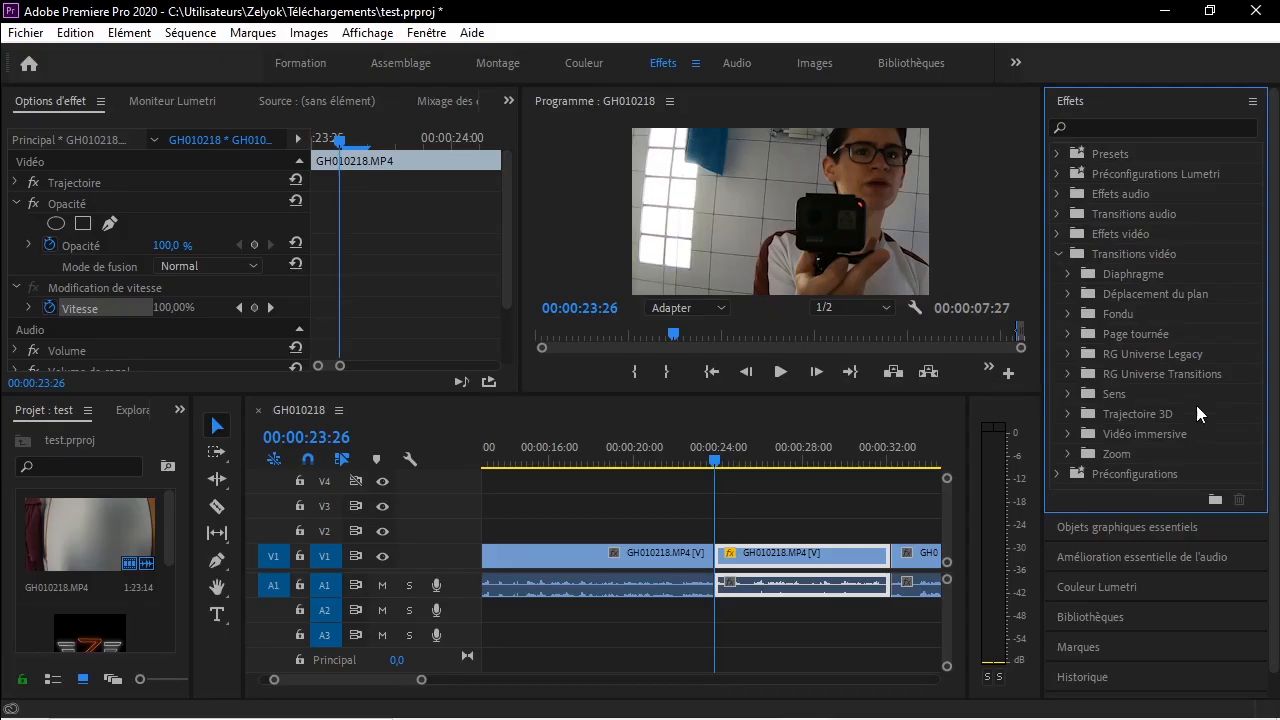
pyautogui.click(1067, 373)
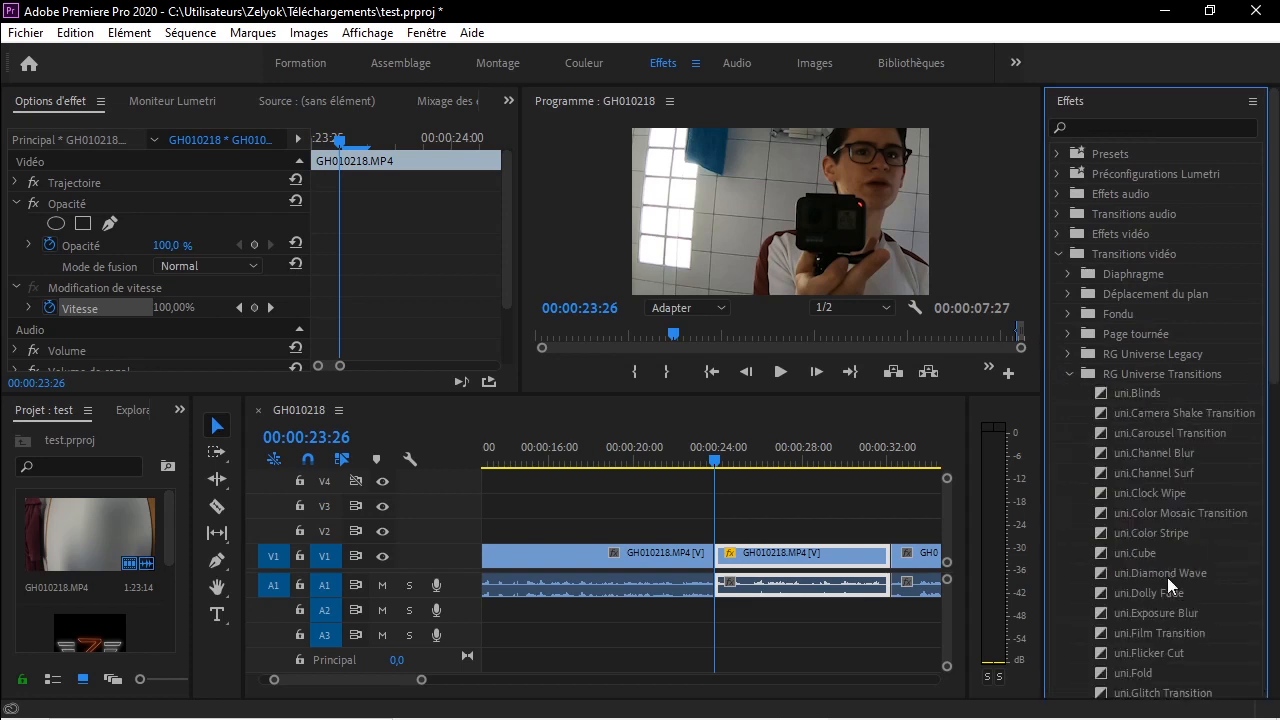
pyautogui.scroll(-5, 1160, 520)
pyautogui.scroll(5, 1151, 454)
pyautogui.click(1185, 411)
pyautogui.moveTo(1185, 411); pyautogui.dragTo(718, 558)
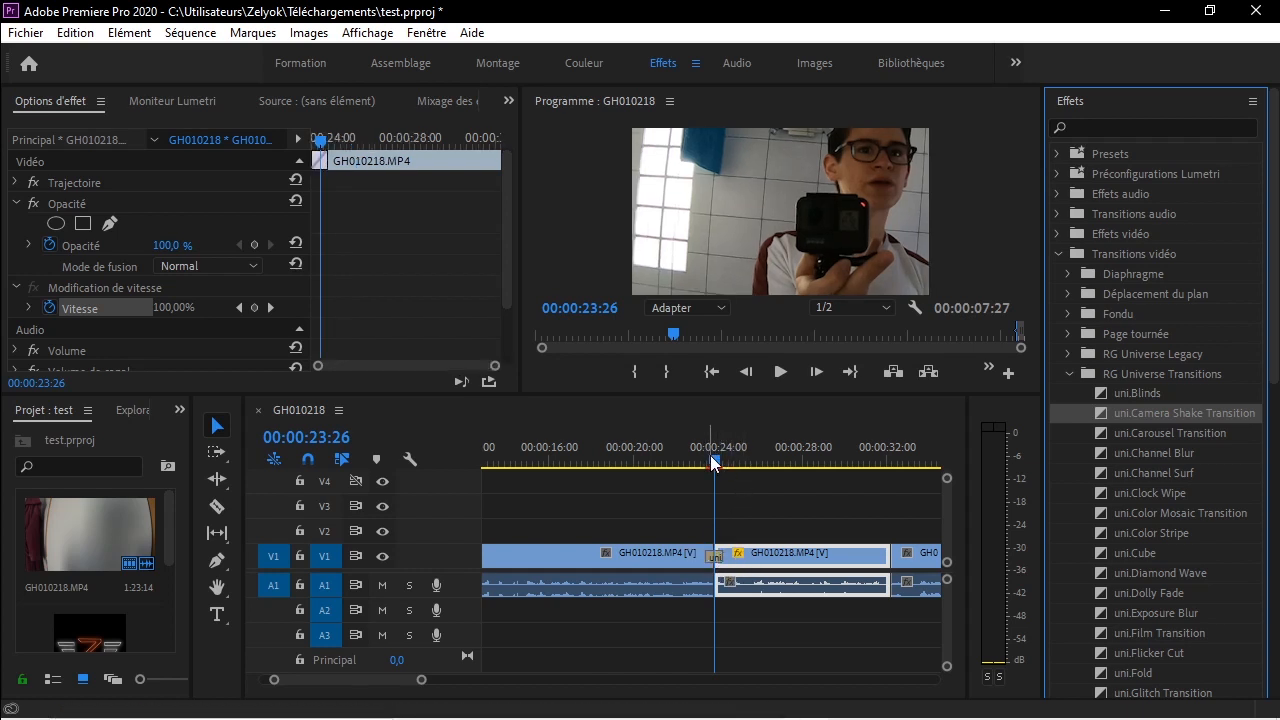
# Magnify the timeline around the cut and slightly shorten the uni.Camera Shake Transition by trimming its start.
pyautogui.moveTo(713, 462)
pyautogui.mouseDown()
pyautogui.moveTo(718, 473)
pyautogui.moveTo(688, 467)
pyautogui.moveTo(713, 469)
pyautogui.mouseUp()
pyautogui.moveTo(421, 679); pyautogui.dragTo(340, 680)
pyautogui.click(690, 556)
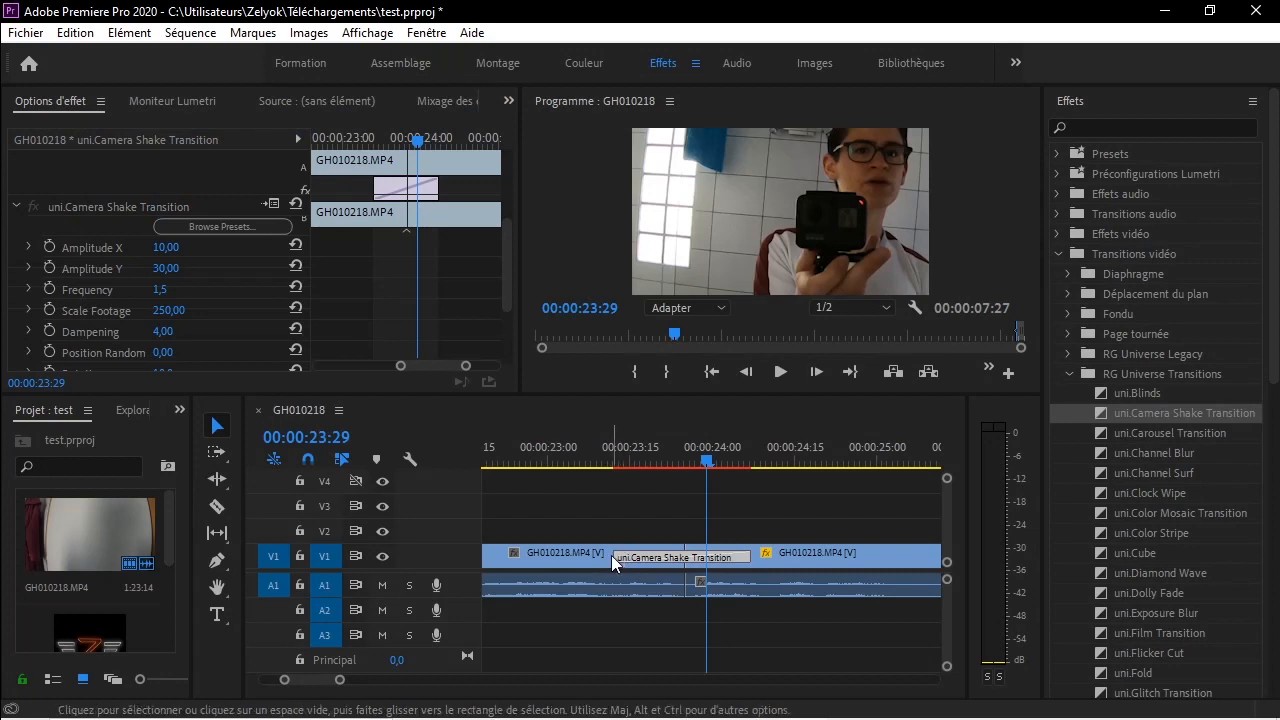
pyautogui.moveTo(619, 555); pyautogui.dragTo(698, 556)
# Play the camera shake transition across the cut, show more of the sequence again and collapse the video transitions folder.
pyautogui.moveTo(797, 460); pyautogui.dragTo(685, 460)
pyautogui.press('space')
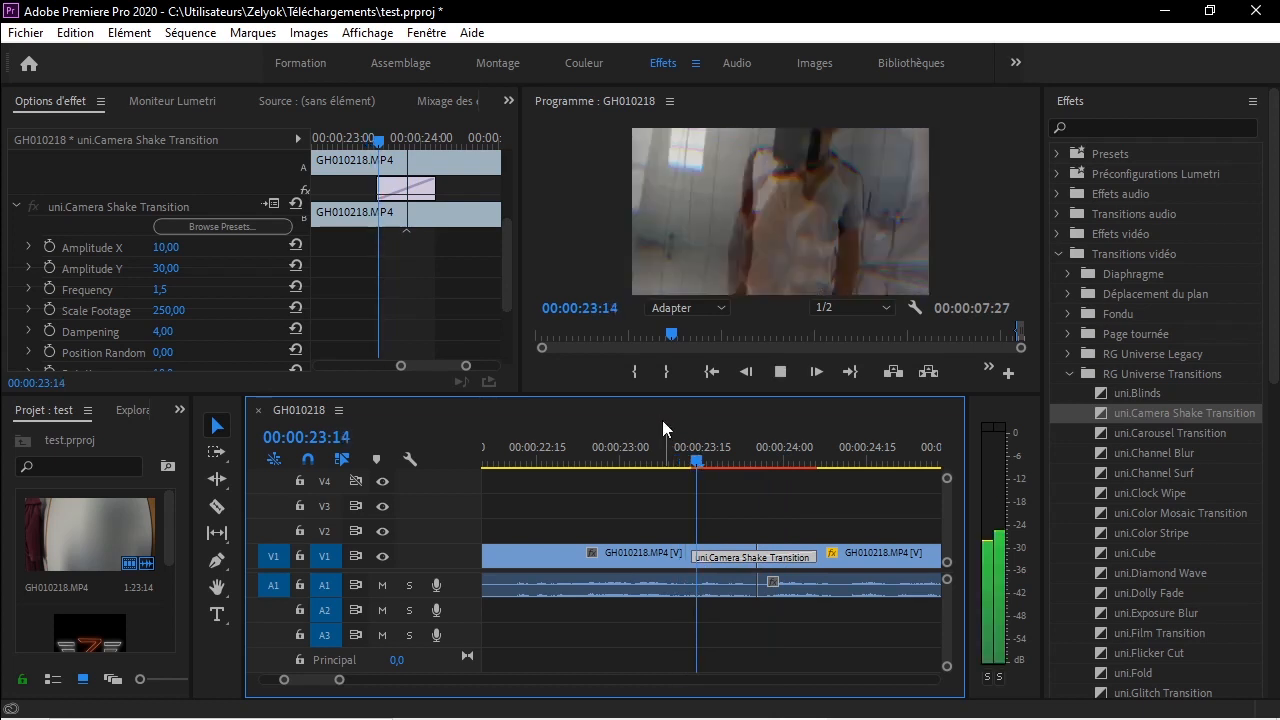
pyautogui.press('space')
pyautogui.moveTo(340, 681); pyautogui.dragTo(422, 688)
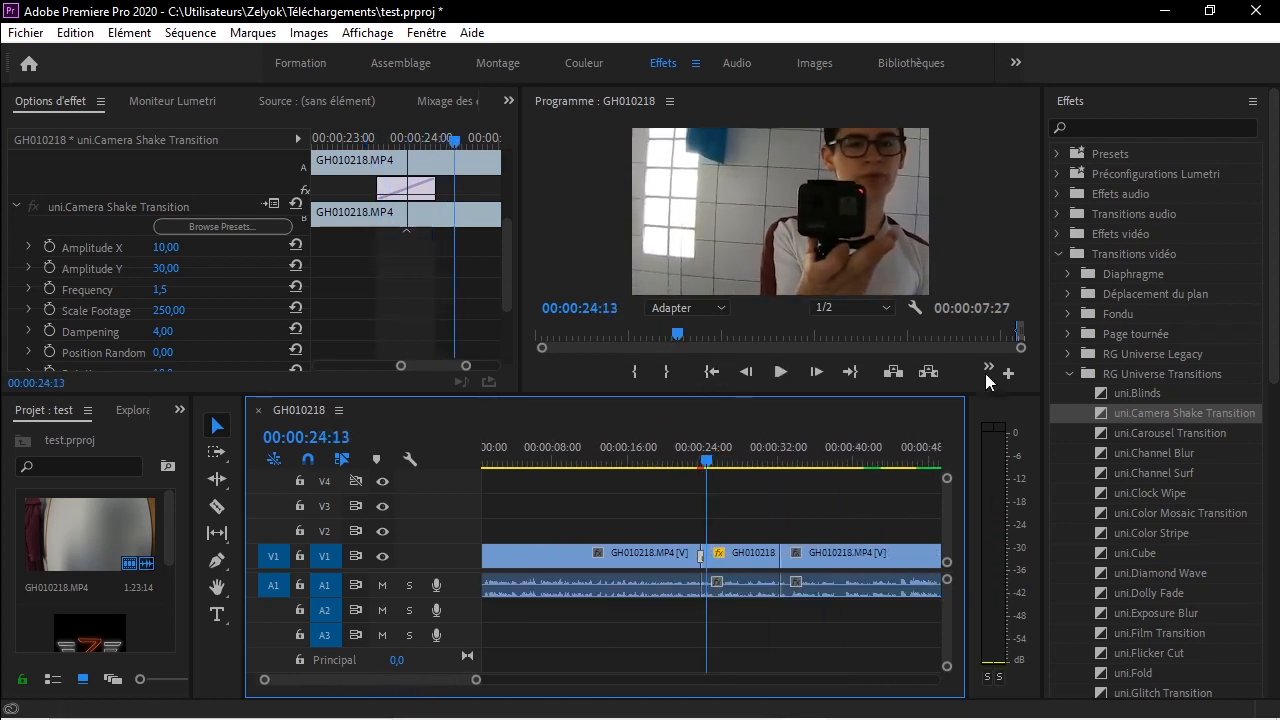
pyautogui.click(1056, 255)
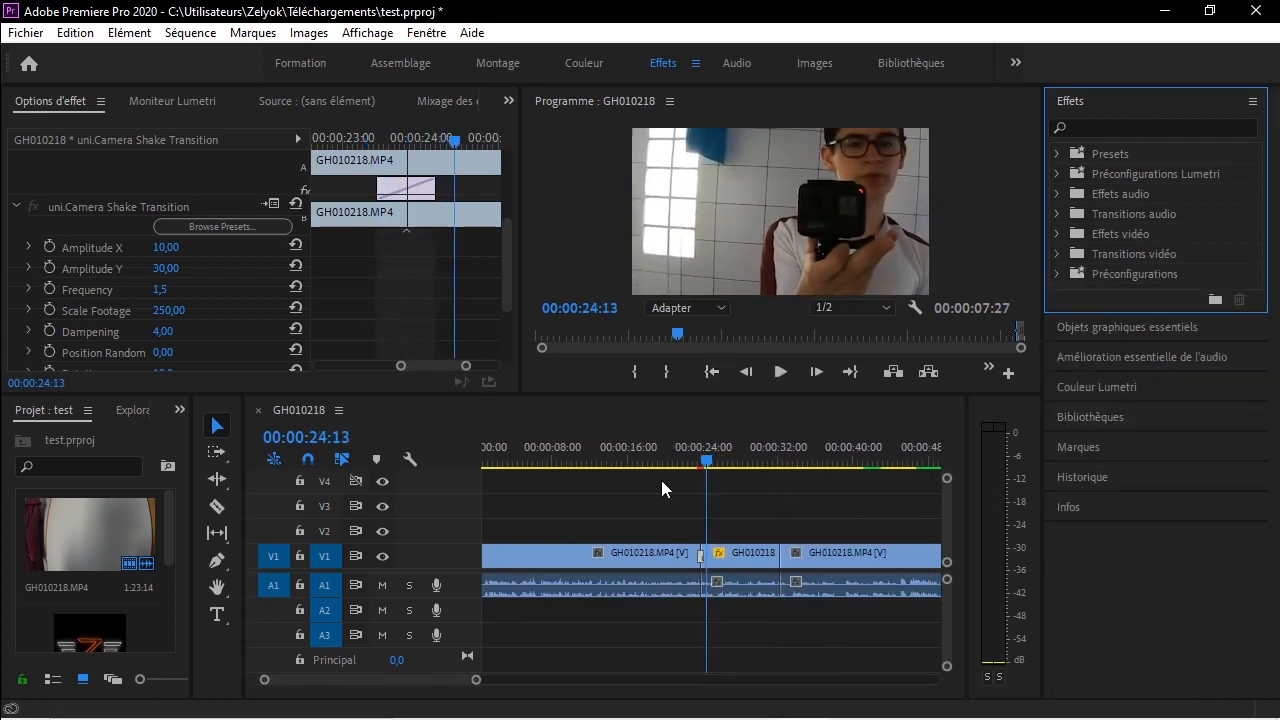
pyautogui.click(703, 558)
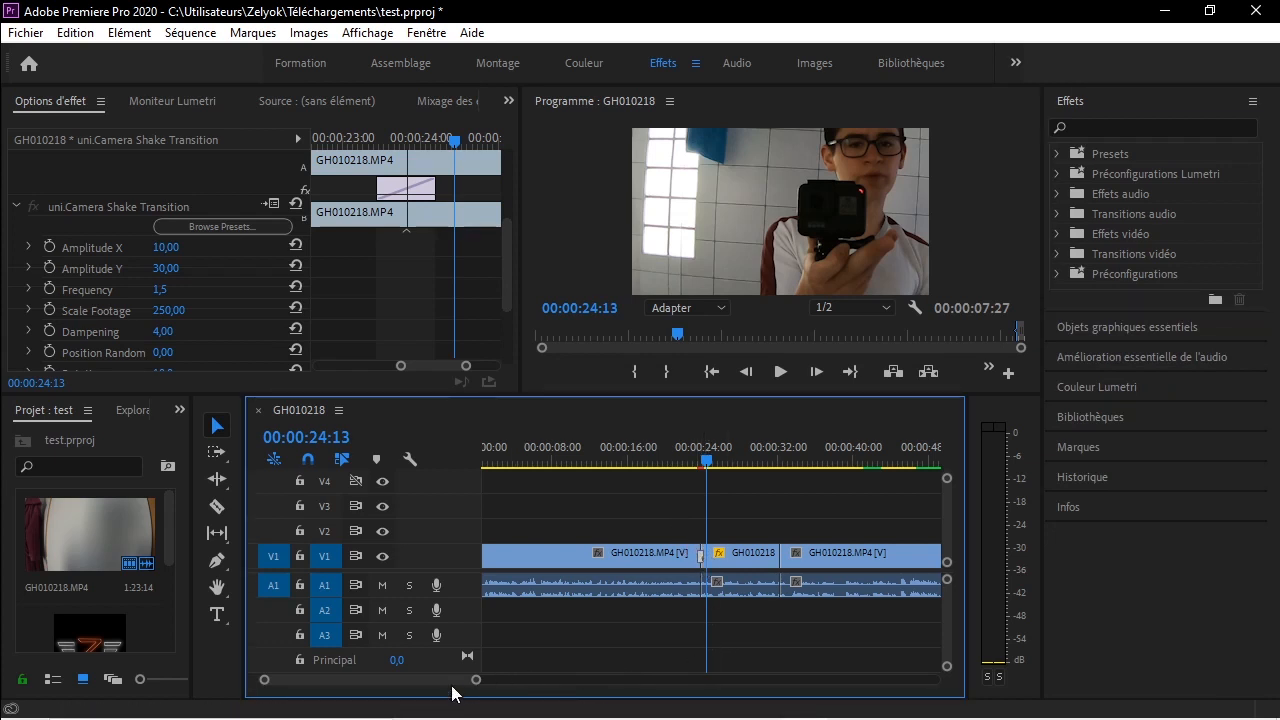
# Magnify the timeline around the camera shake transition and enlarge the heights of the video and audio tracks.
pyautogui.moveTo(477, 680); pyautogui.dragTo(348, 681)
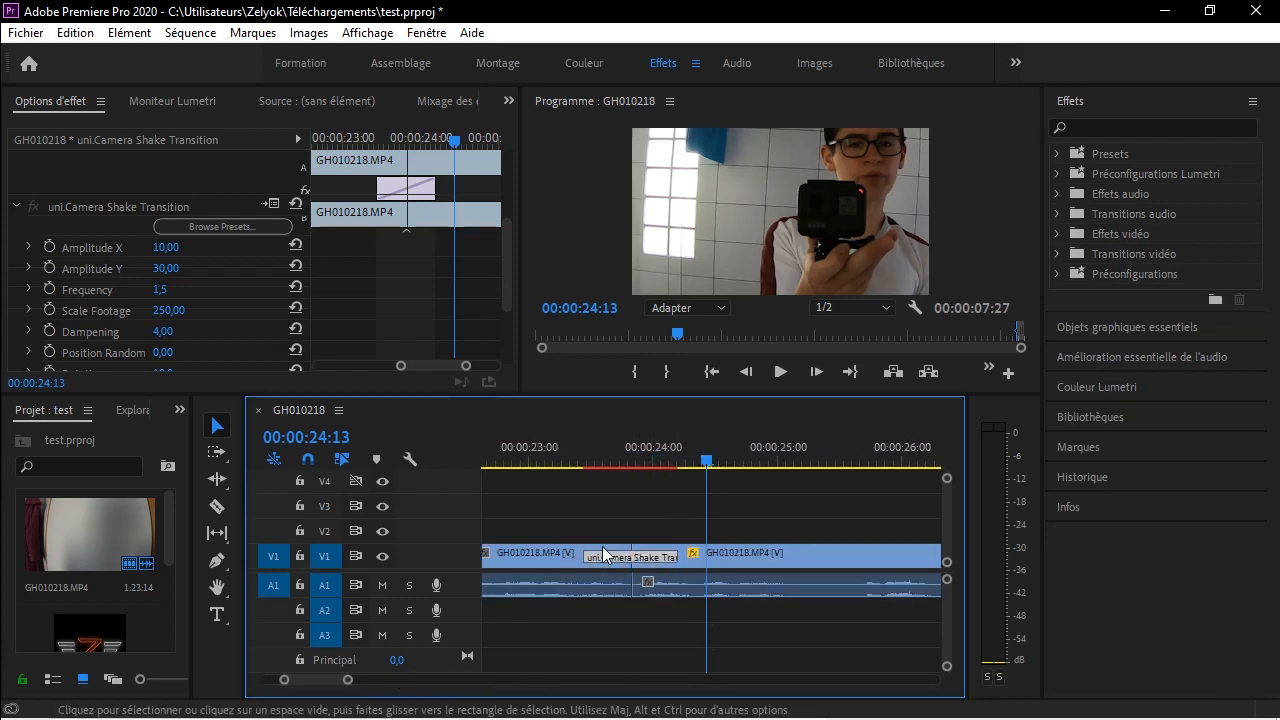
pyautogui.click(625, 452)
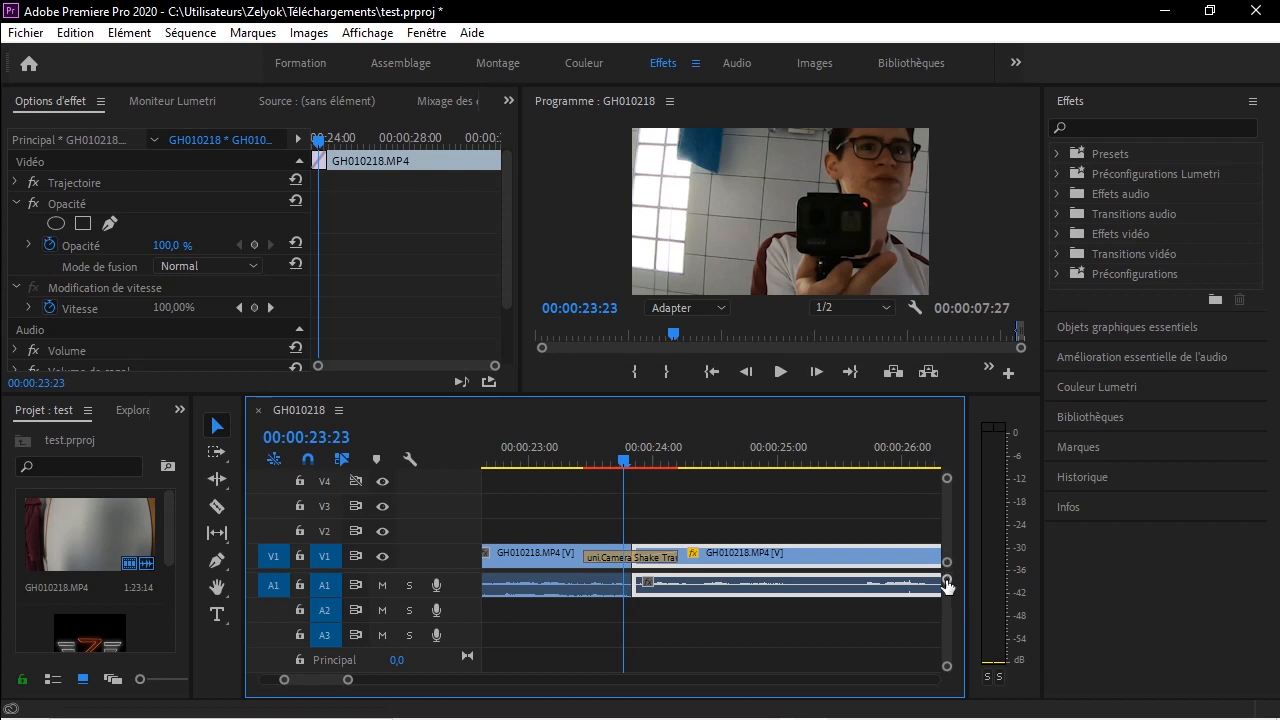
pyautogui.moveTo(947, 578); pyautogui.dragTo(948, 587)
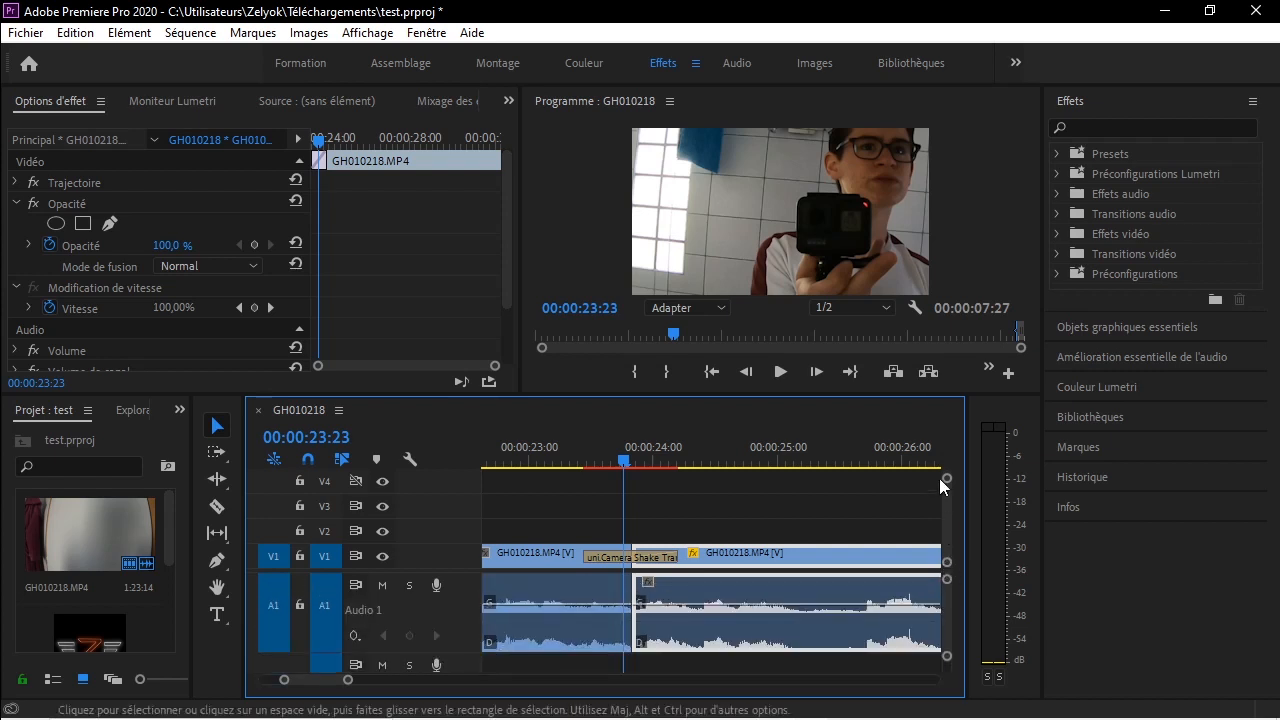
pyautogui.moveTo(947, 479); pyautogui.dragTo(948, 482)
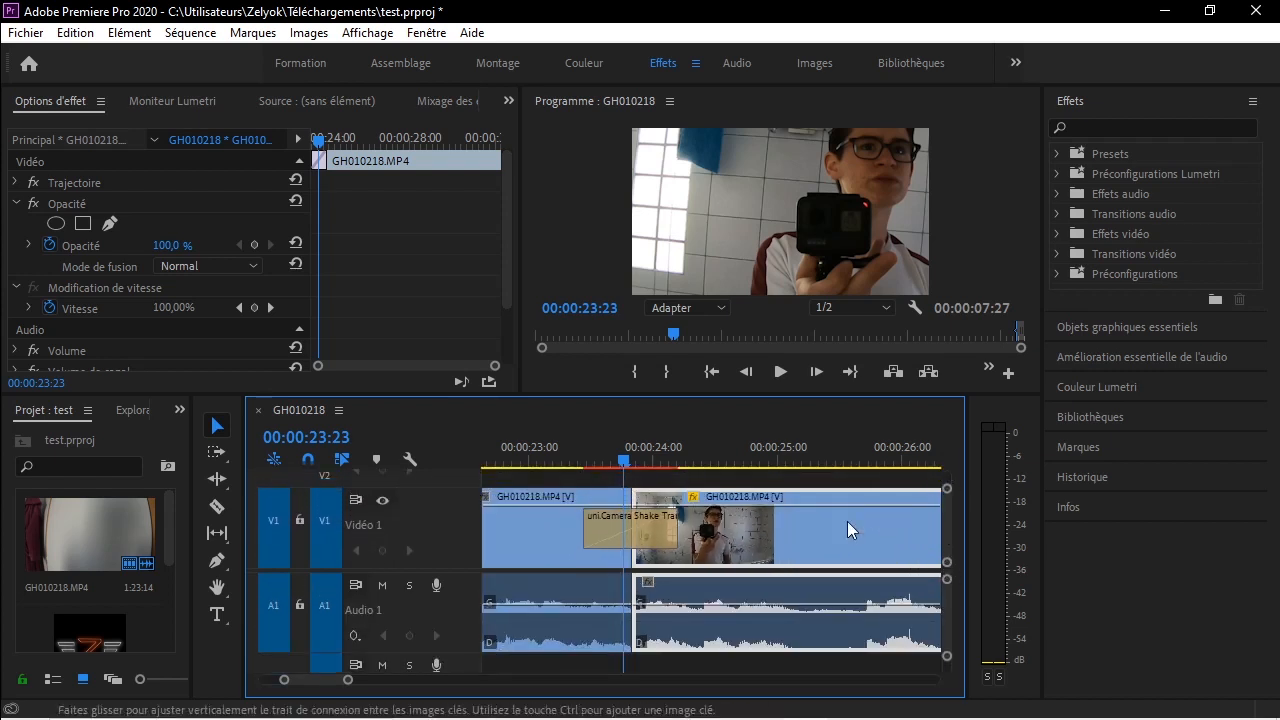
# Scrub through the uni.Camera Shake Transition and remove it from the V1 cut.
pyautogui.scroll(-2, 780, 505)
pyautogui.click(592, 453)
pyautogui.press('Up')
pyautogui.press('Left')
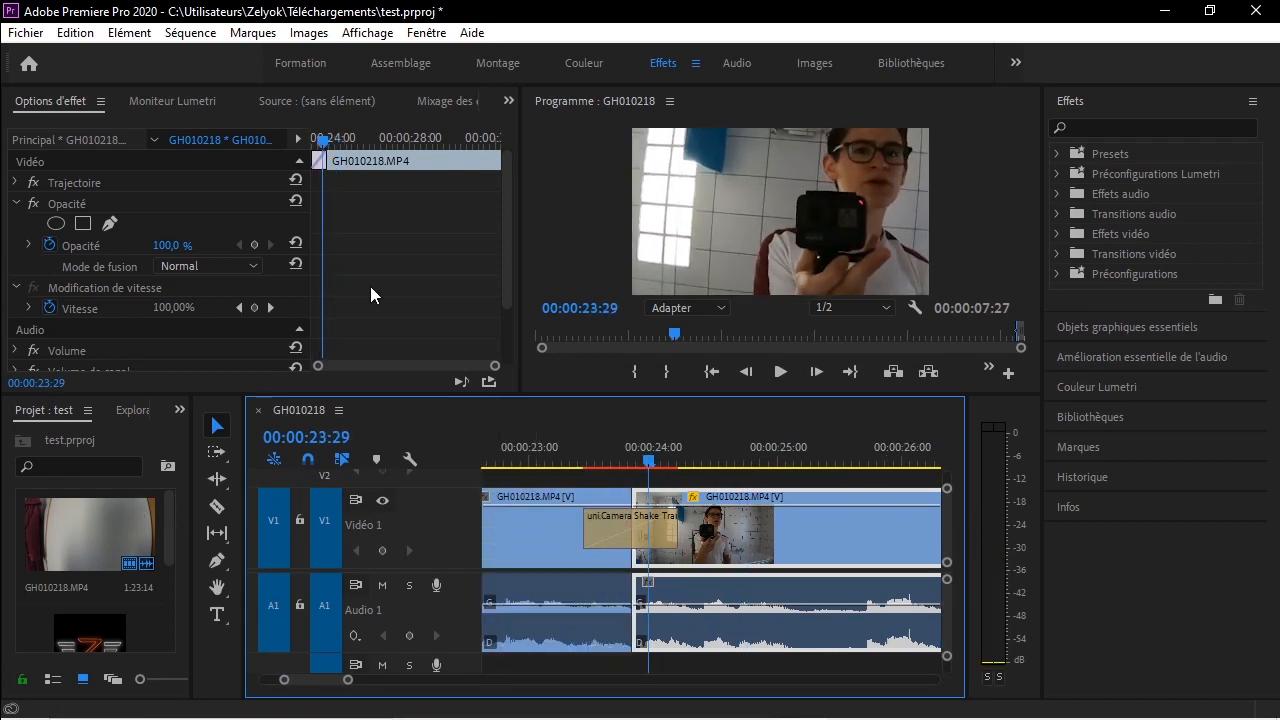
pyautogui.moveTo(320, 140); pyautogui.dragTo(180, 110)
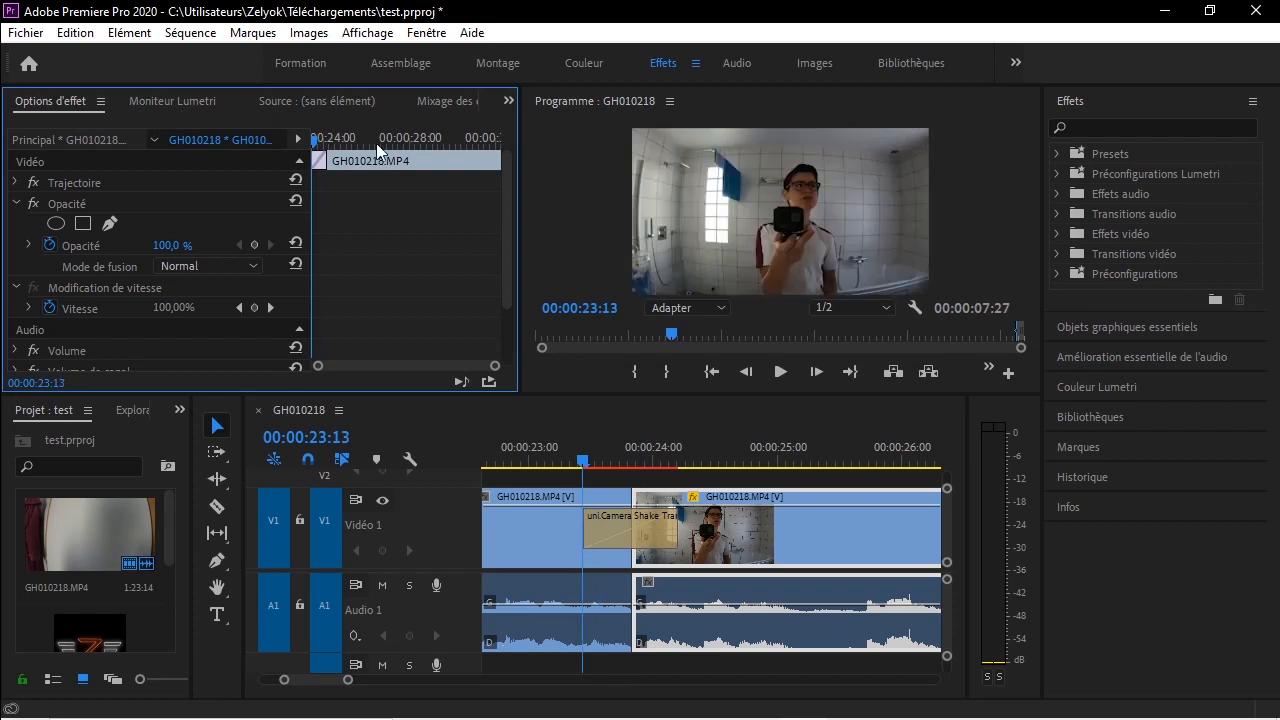
pyautogui.click(619, 464)
pyautogui.moveTo(619, 464); pyautogui.dragTo(443, 350)
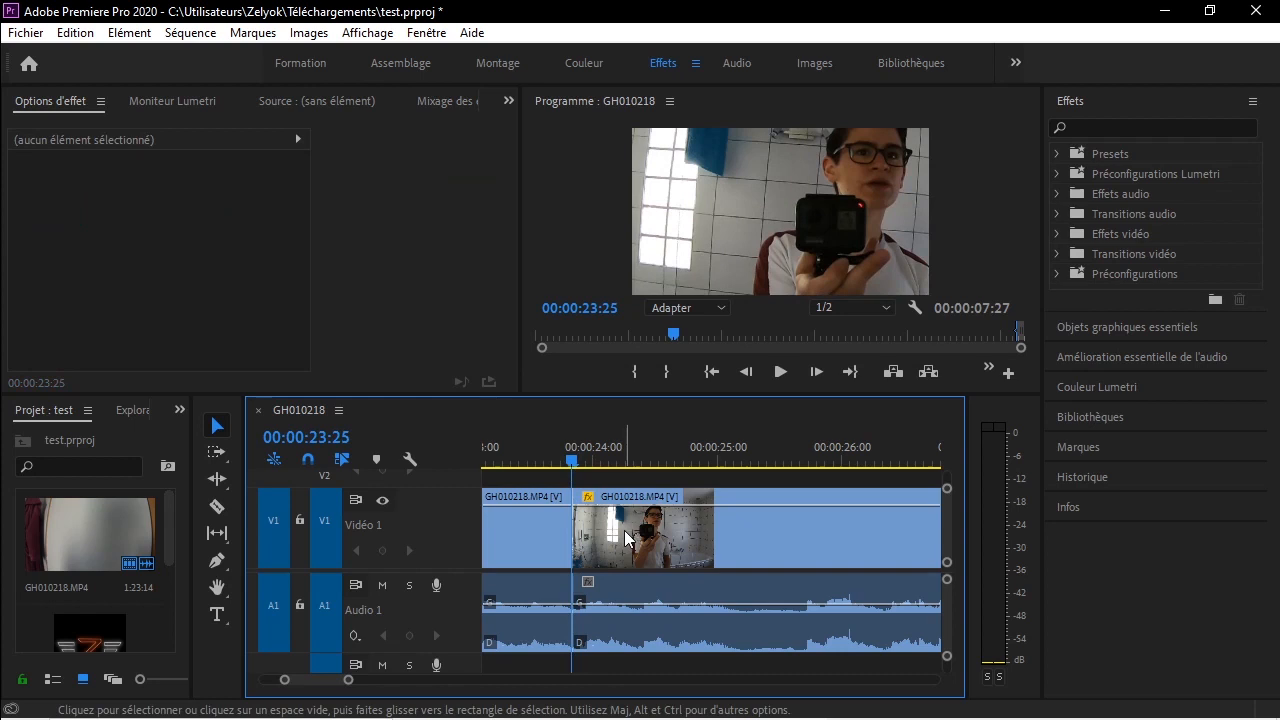
# Add Vitesse keyframes to the clip after the cut at 00:00:23:25 and 00:00:25:01.
pyautogui.click(628, 538)
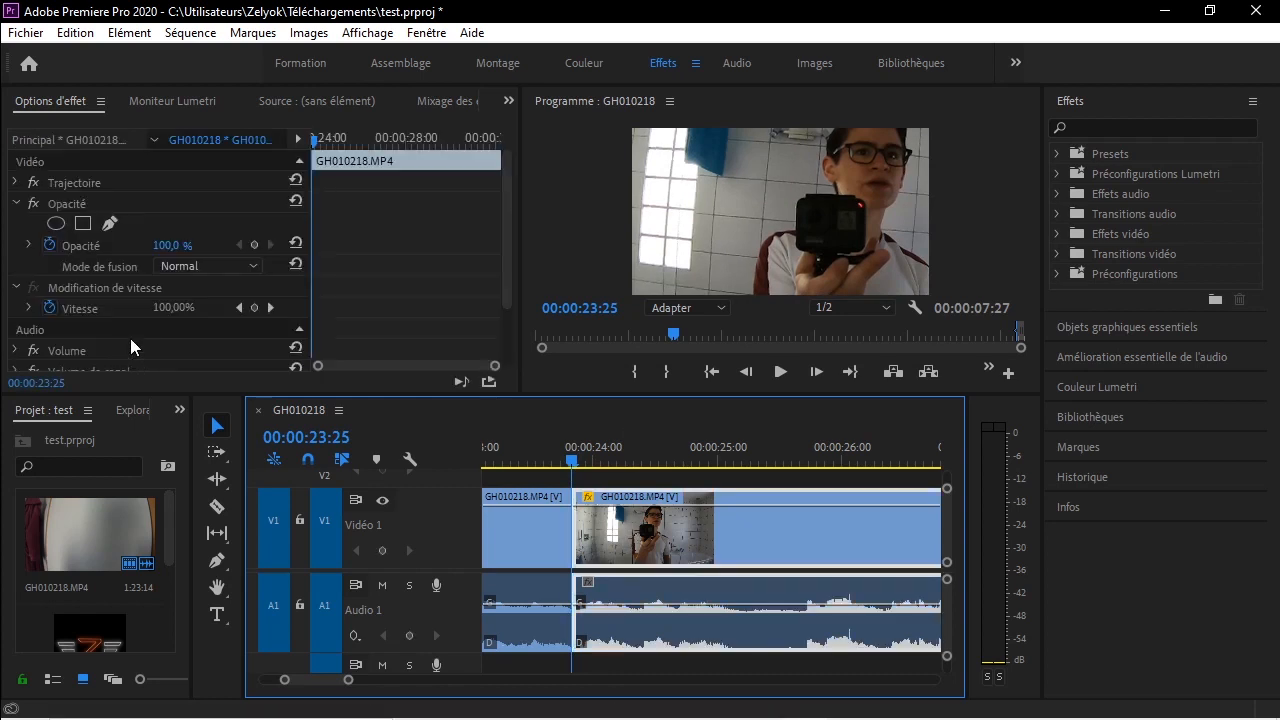
pyautogui.click(254, 308)
pyautogui.press('space')
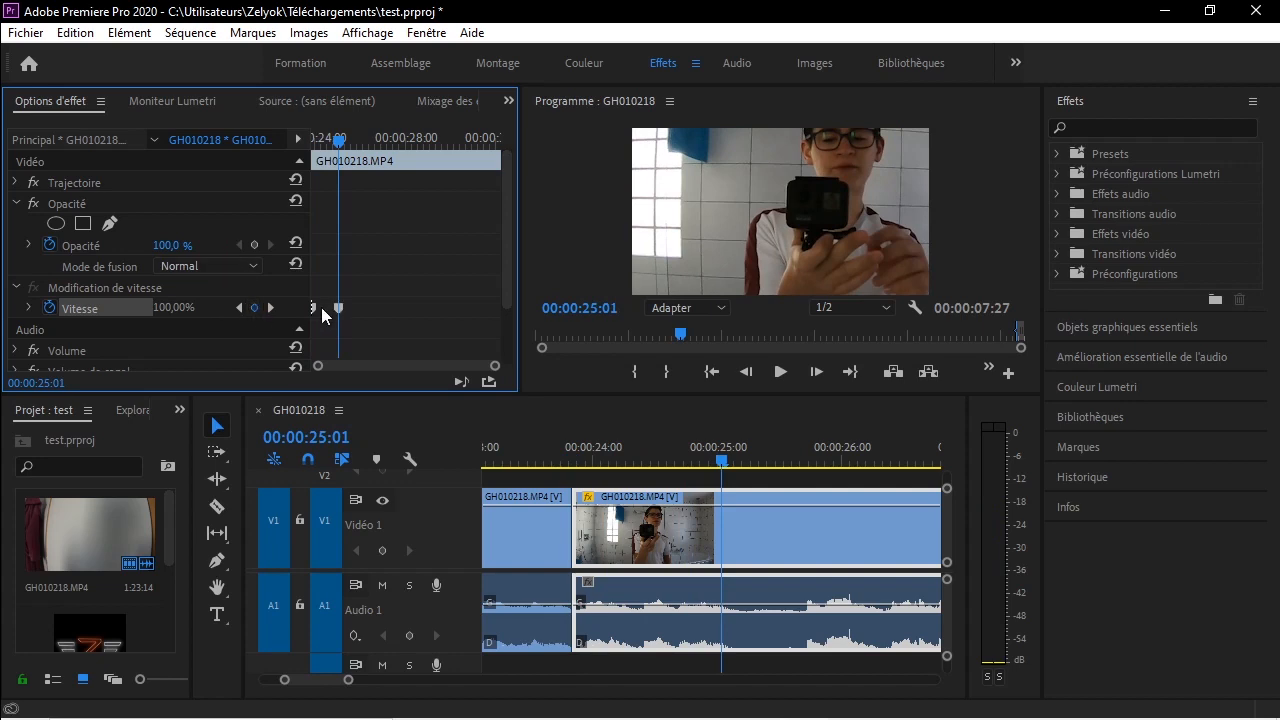
pyautogui.rightClick(600, 503)
pyautogui.rightClick(577, 494)
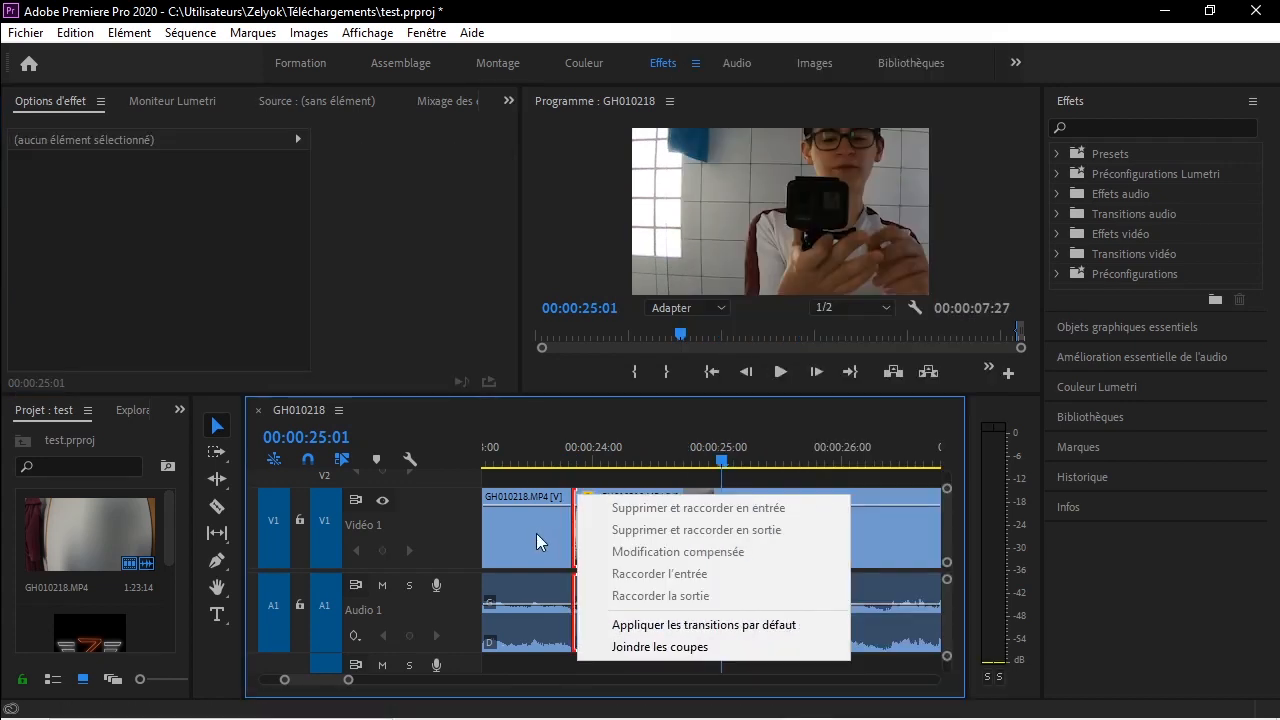
pyautogui.click(920, 533)
# Return the playhead to the clip's start and display its Modification de vitesse keyframe line in the timeline.
pyautogui.moveTo(338, 141); pyautogui.dragTo(311, 141)
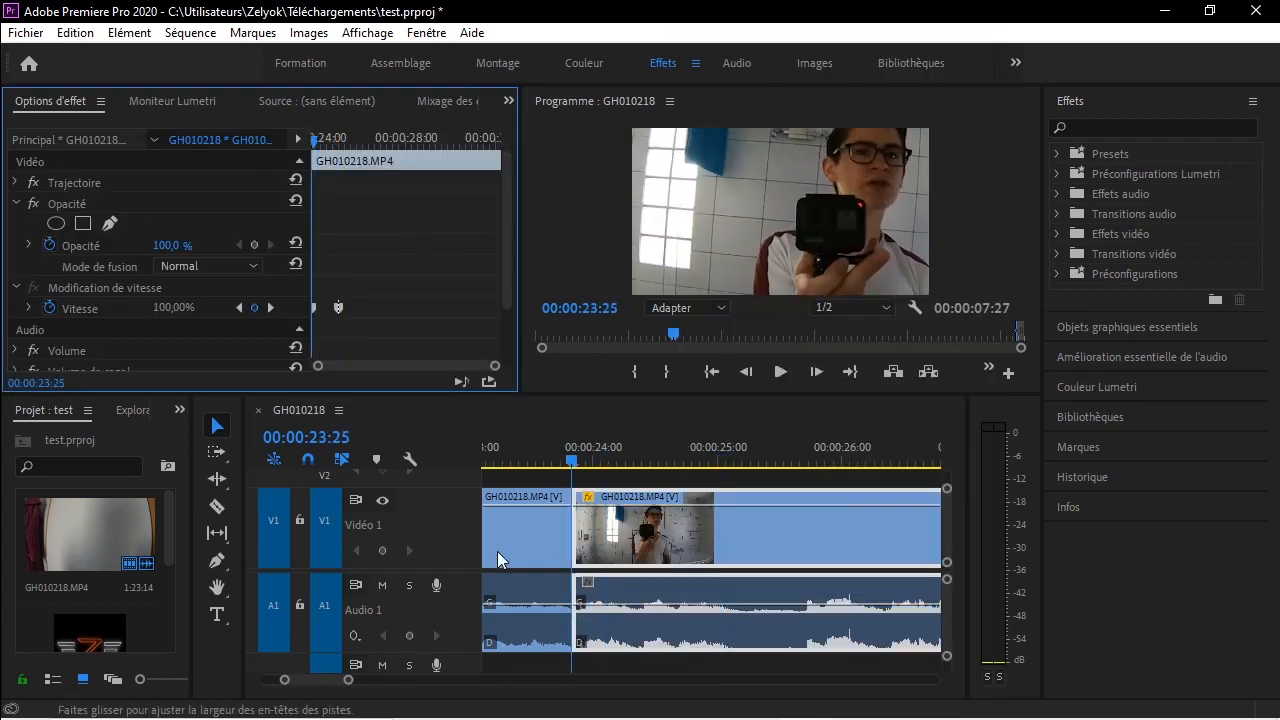
pyautogui.rightClick(664, 545)
pyautogui.click(589, 497)
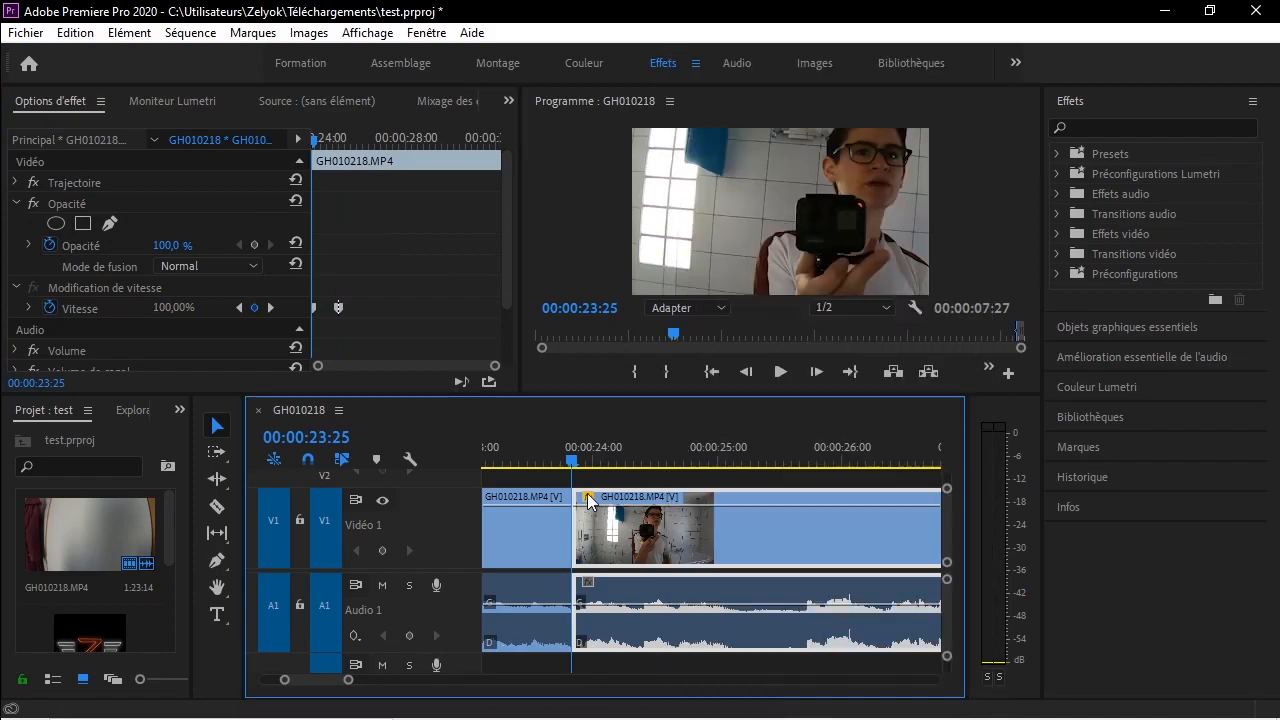
pyautogui.click(589, 497)
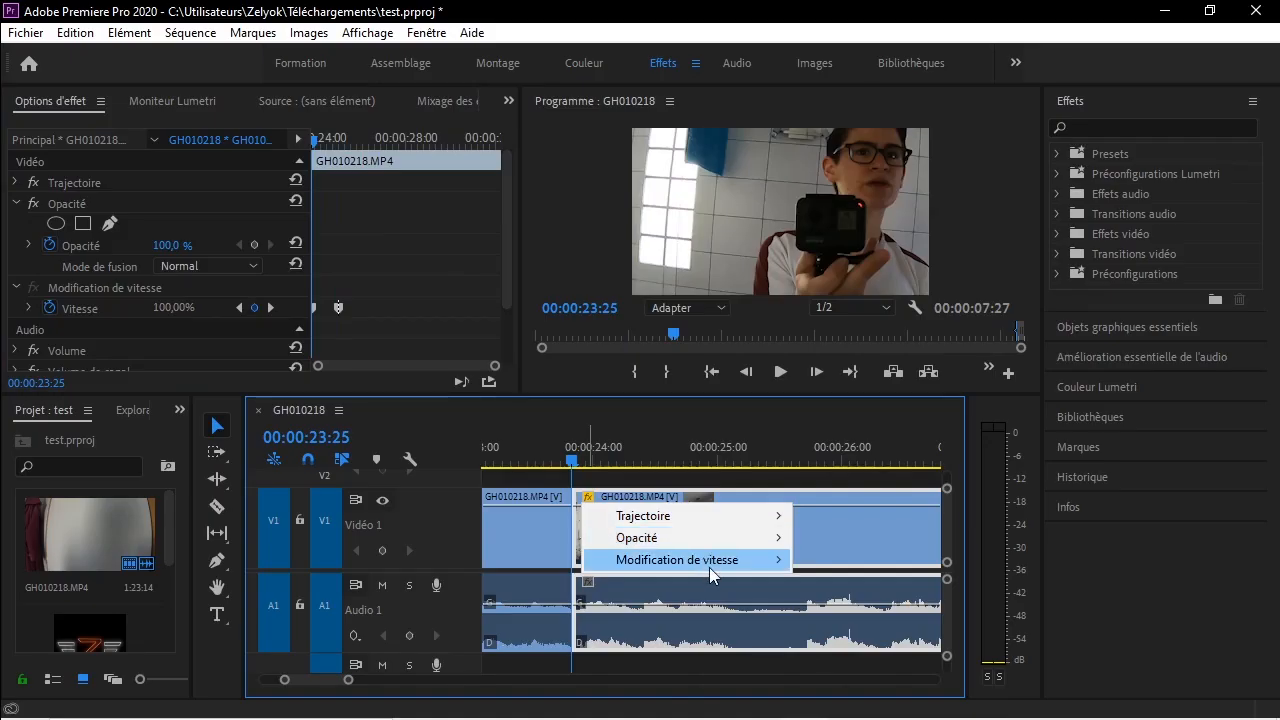
pyautogui.moveTo(740, 560)
pyautogui.click(810, 560)
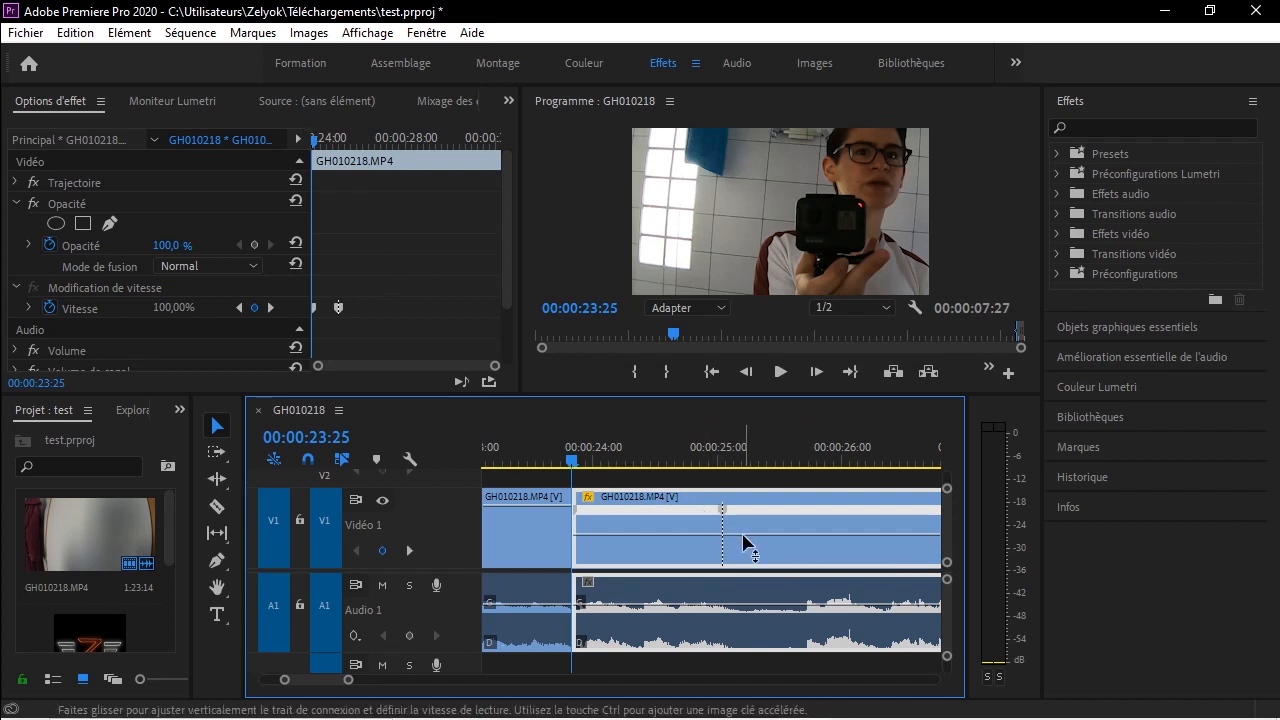
# Lower the clip's speed after the second keyframe to 1% and play the approach to that keyframe.
pyautogui.moveTo(745, 545); pyautogui.dragTo(748, 566)
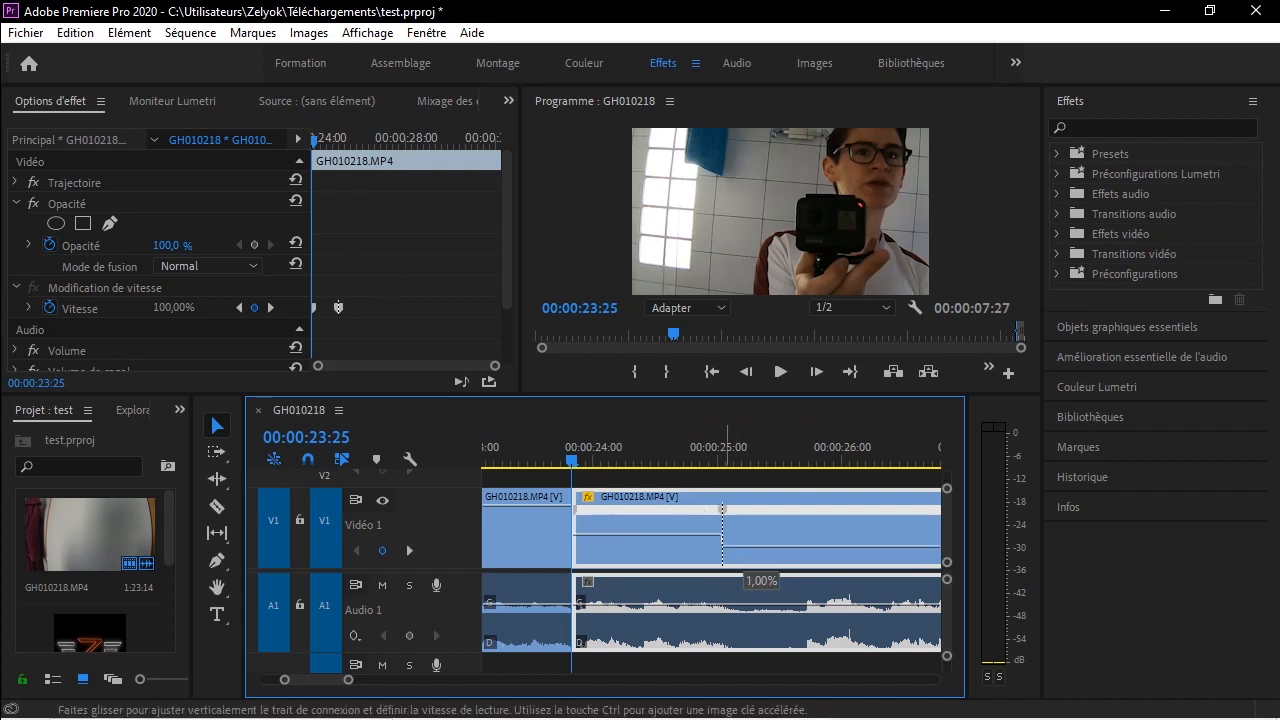
pyautogui.moveTo(718, 446); pyautogui.dragTo(641, 450)
pyautogui.press('space')
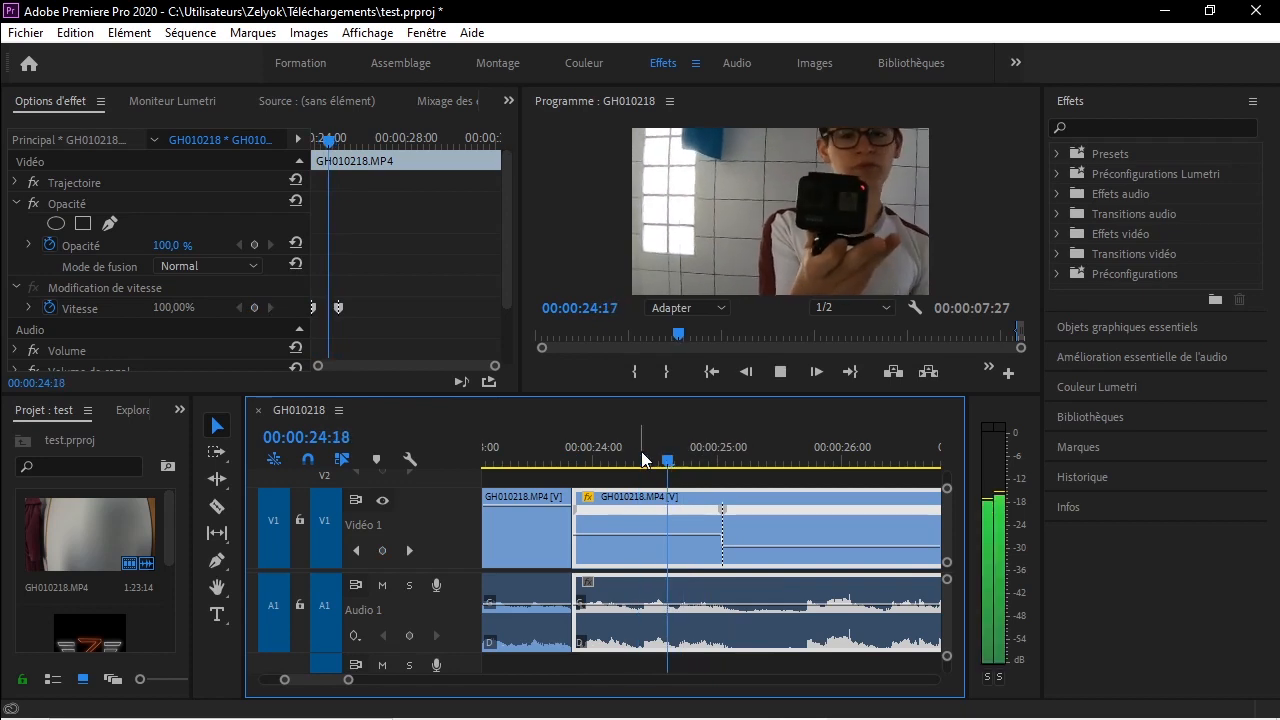
pyautogui.click(718, 459)
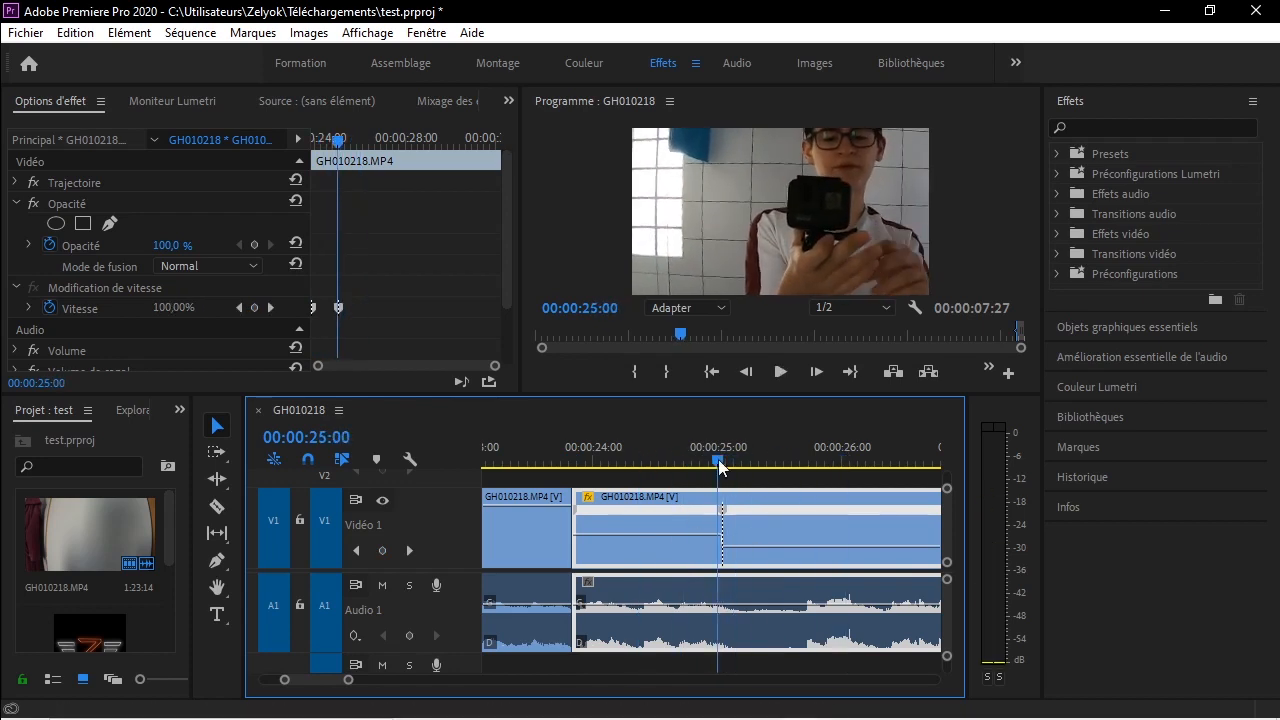
# Set the slowed clip's time interpolation to Flux optique in its speed and duration settings.
pyautogui.rightClick(763, 535)
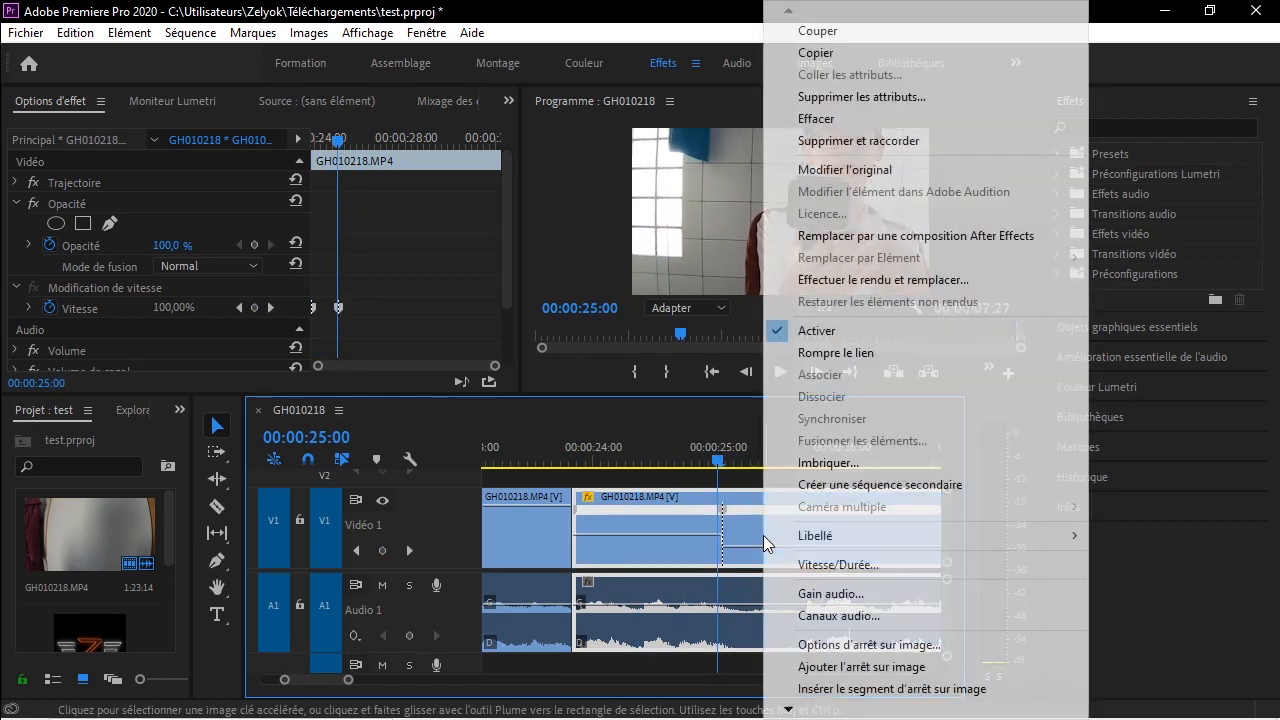
pyautogui.click(890, 571)
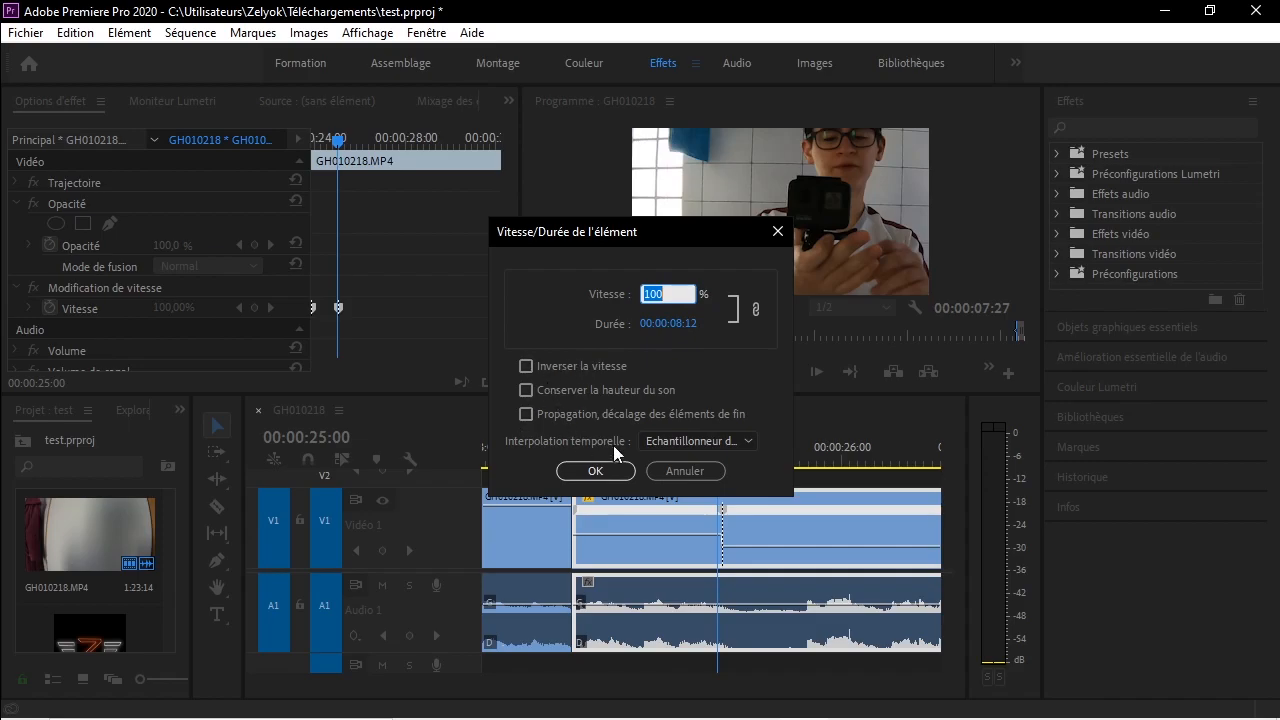
pyautogui.click(697, 445)
pyautogui.click(690, 505)
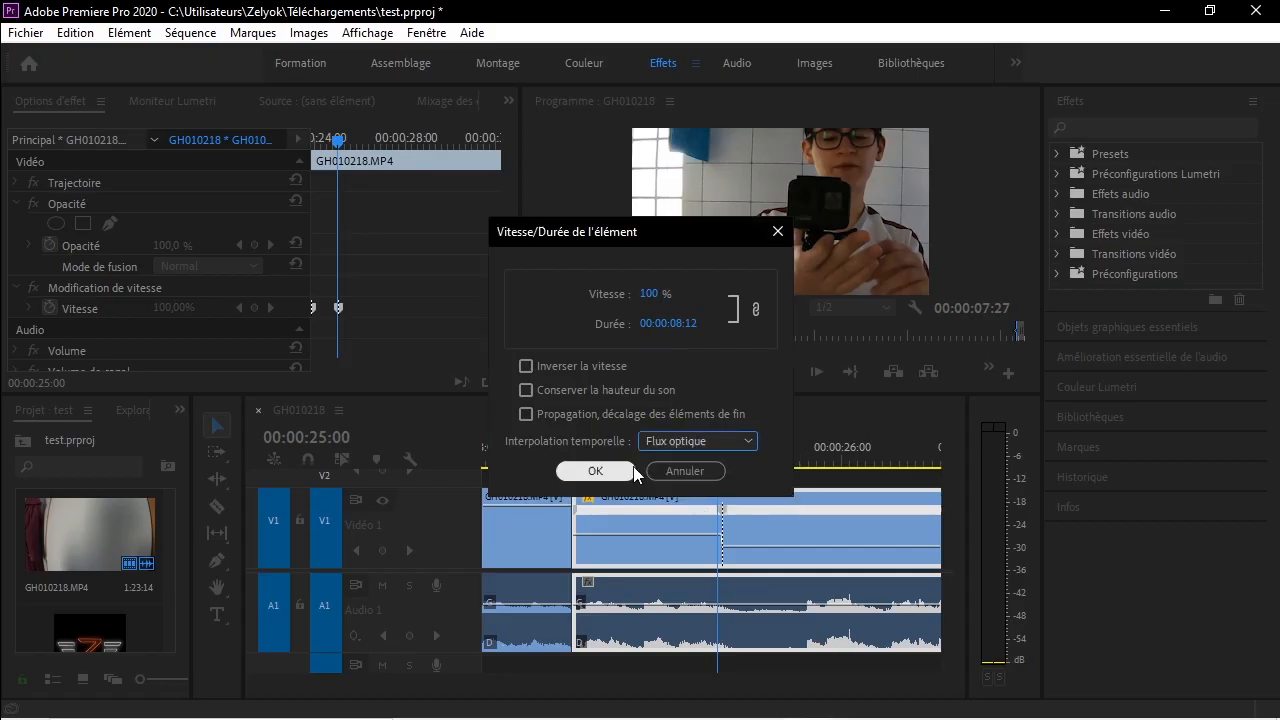
pyautogui.click(634, 474)
# Mark the range from 00:00:25:00 to 00:00:26:04 and preview the clip with its slowed section at 10% speed.
pyautogui.click(705, 457)
pyautogui.press('space')
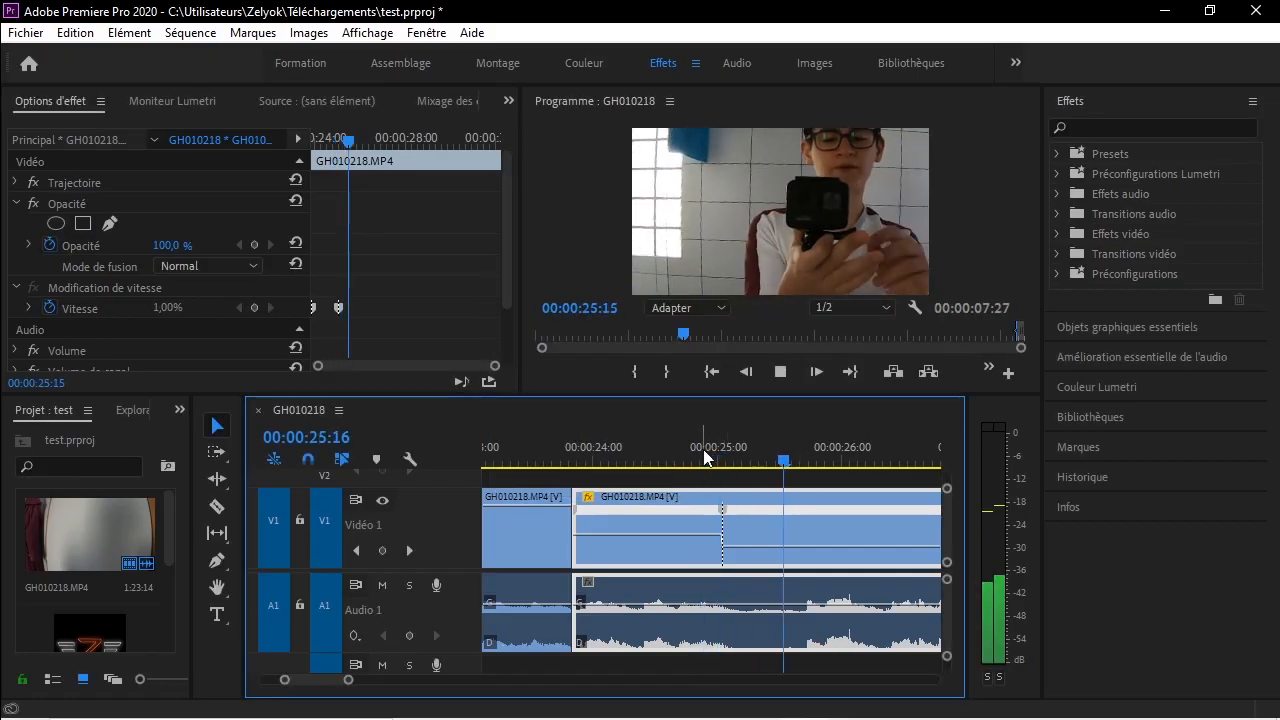
pyautogui.press('i')
pyautogui.press('space')
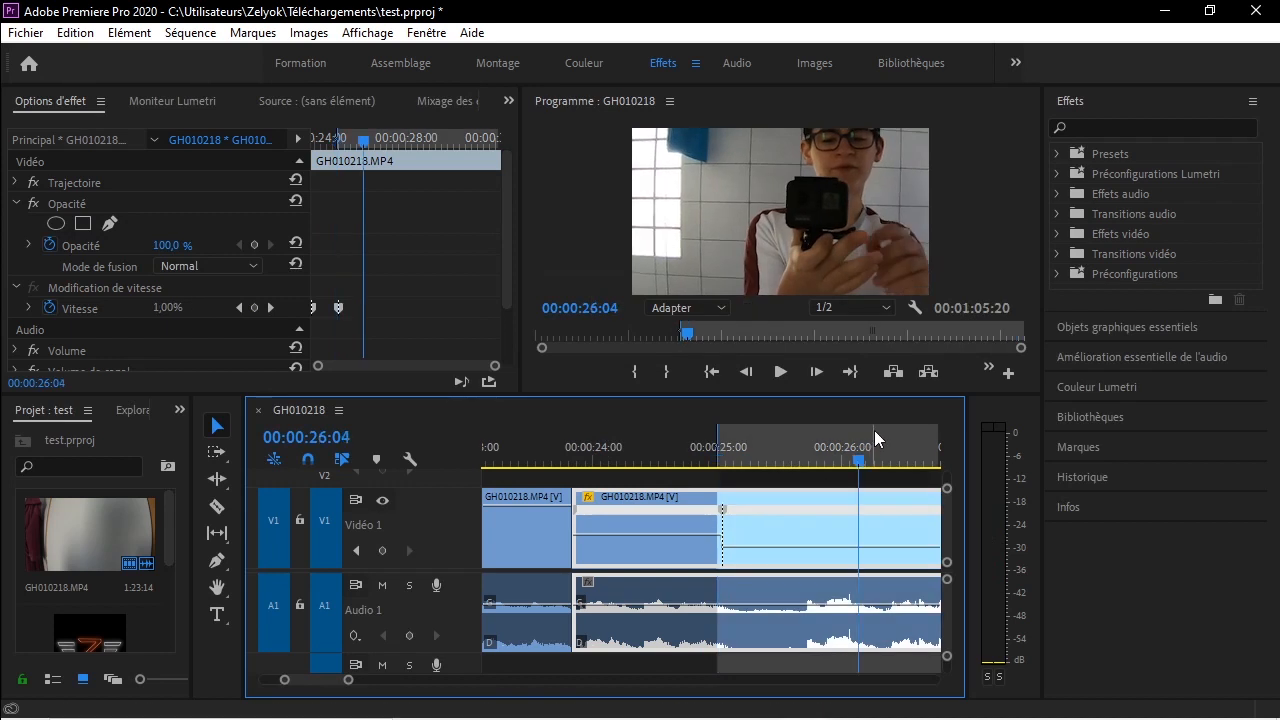
pyautogui.press('o')
pyautogui.click(681, 452)
pyautogui.press('space')
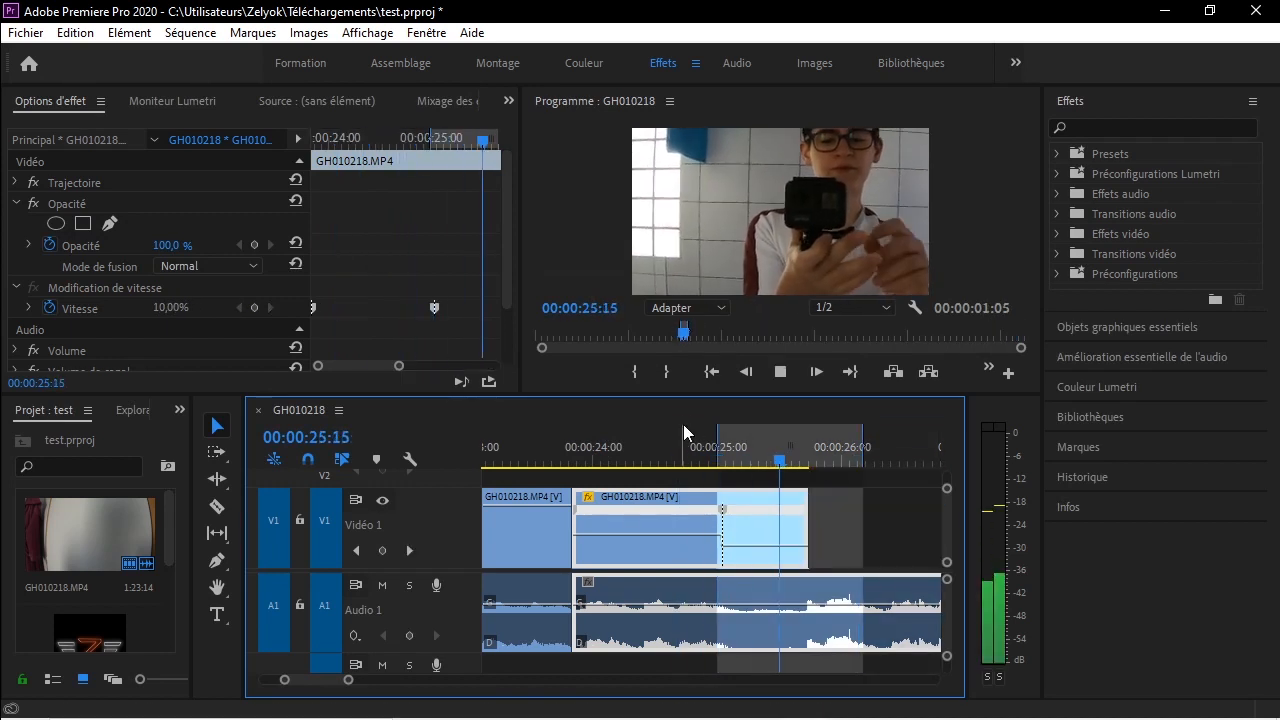
# Split the second speed keyframe into a gradual ramp from about 00:00:24:26 to 00:00:25:05.
pyautogui.moveTo(348, 680); pyautogui.dragTo(309, 680)
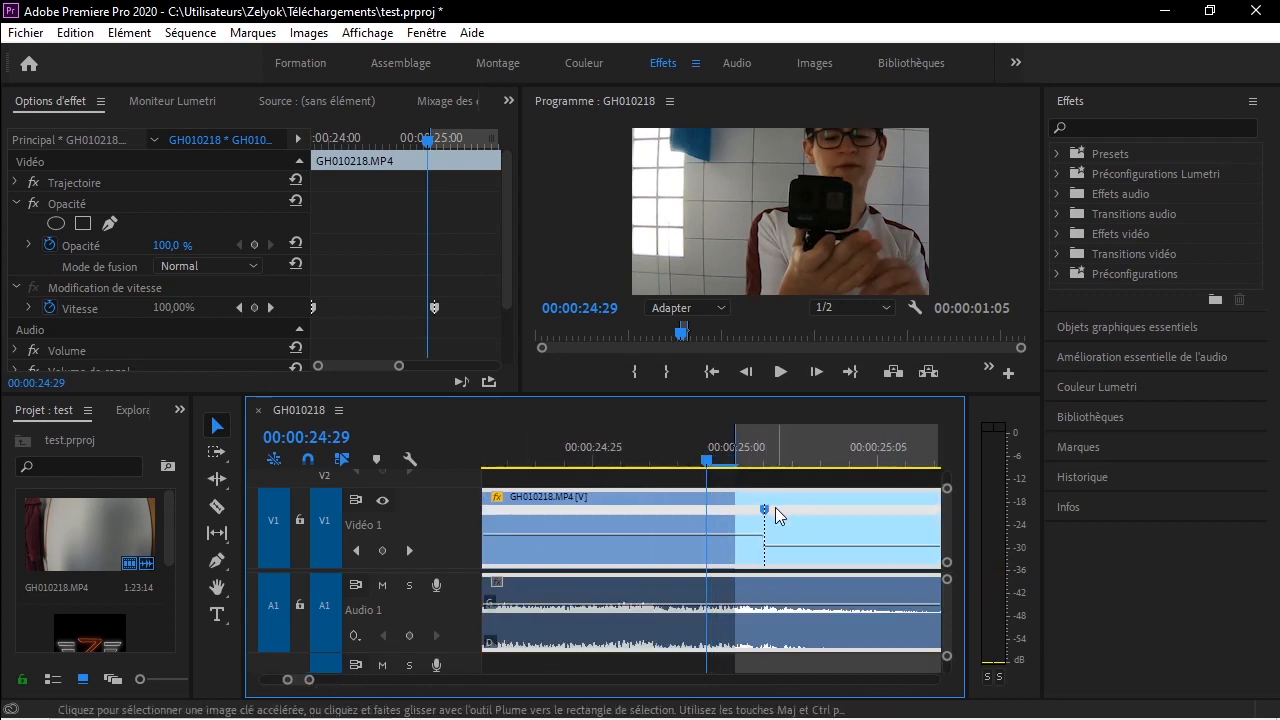
pyautogui.moveTo(765, 512); pyautogui.dragTo(610, 520)
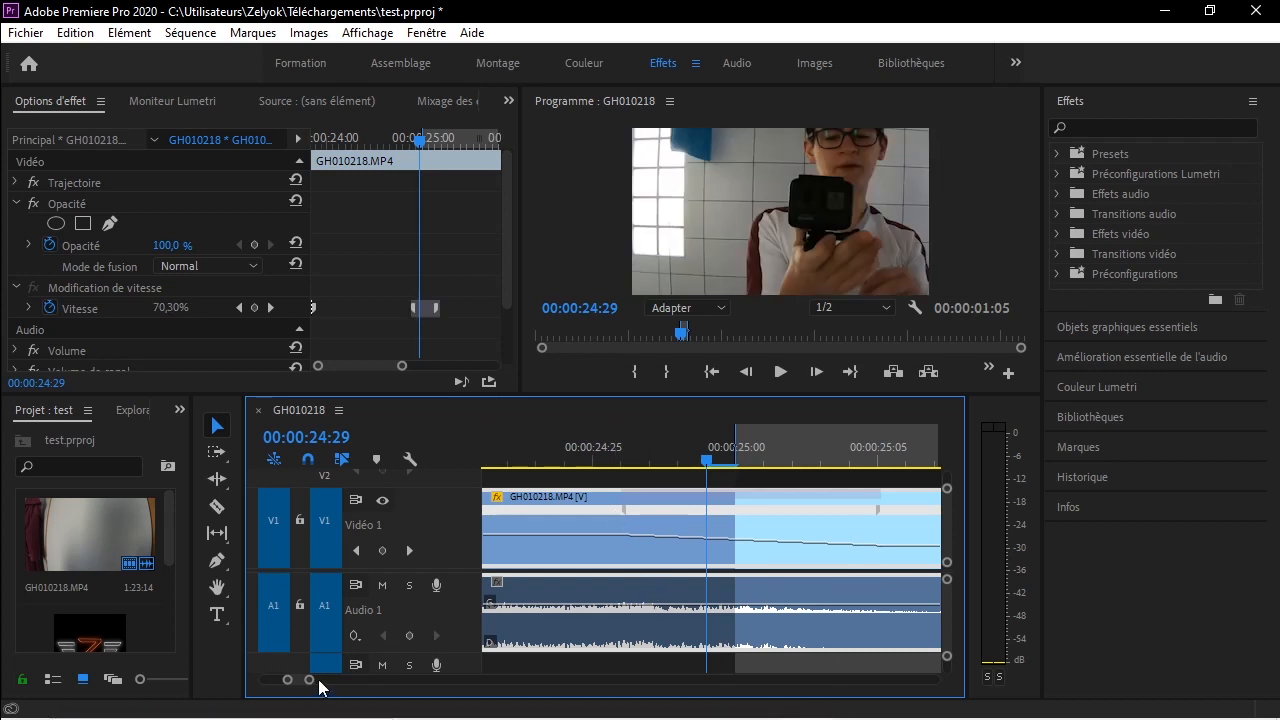
pyautogui.moveTo(310, 681); pyautogui.dragTo(360, 681)
pyautogui.click(756, 461)
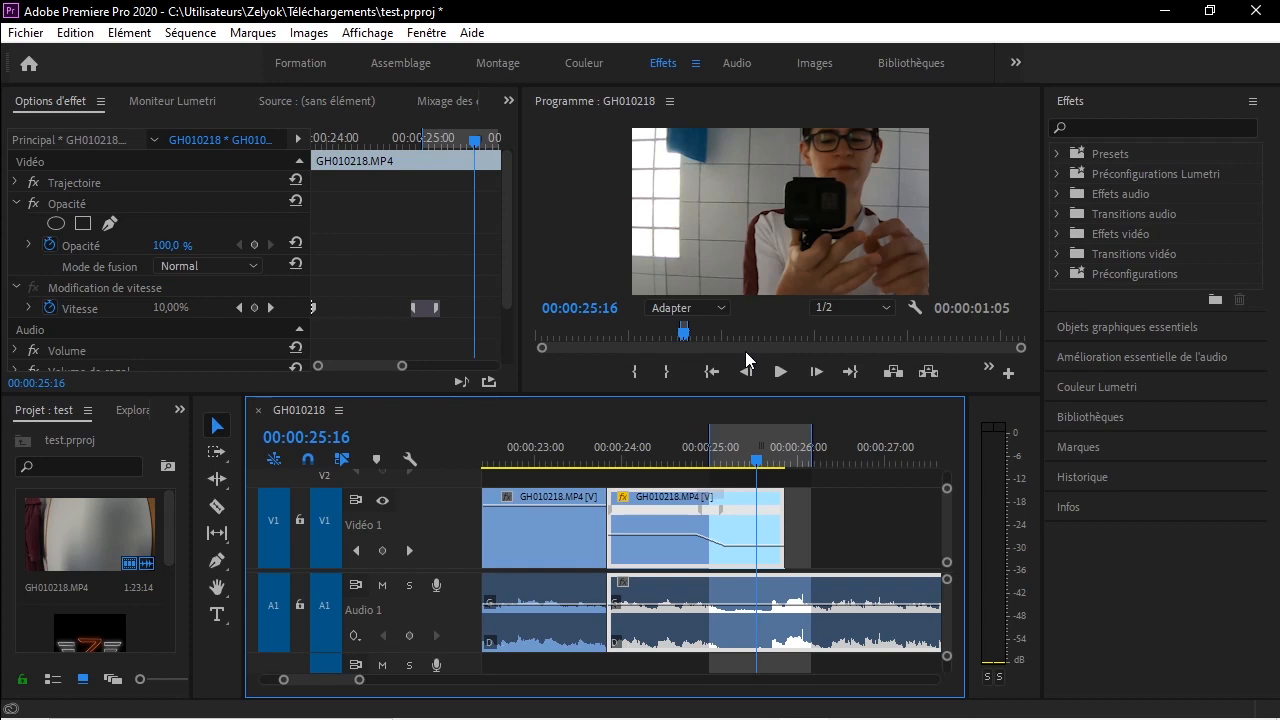
# Reverse the ramped clip with Inverser la vitesse, keeping Flux optique interpolation, and play the result.
pyautogui.rightClick(664, 555)
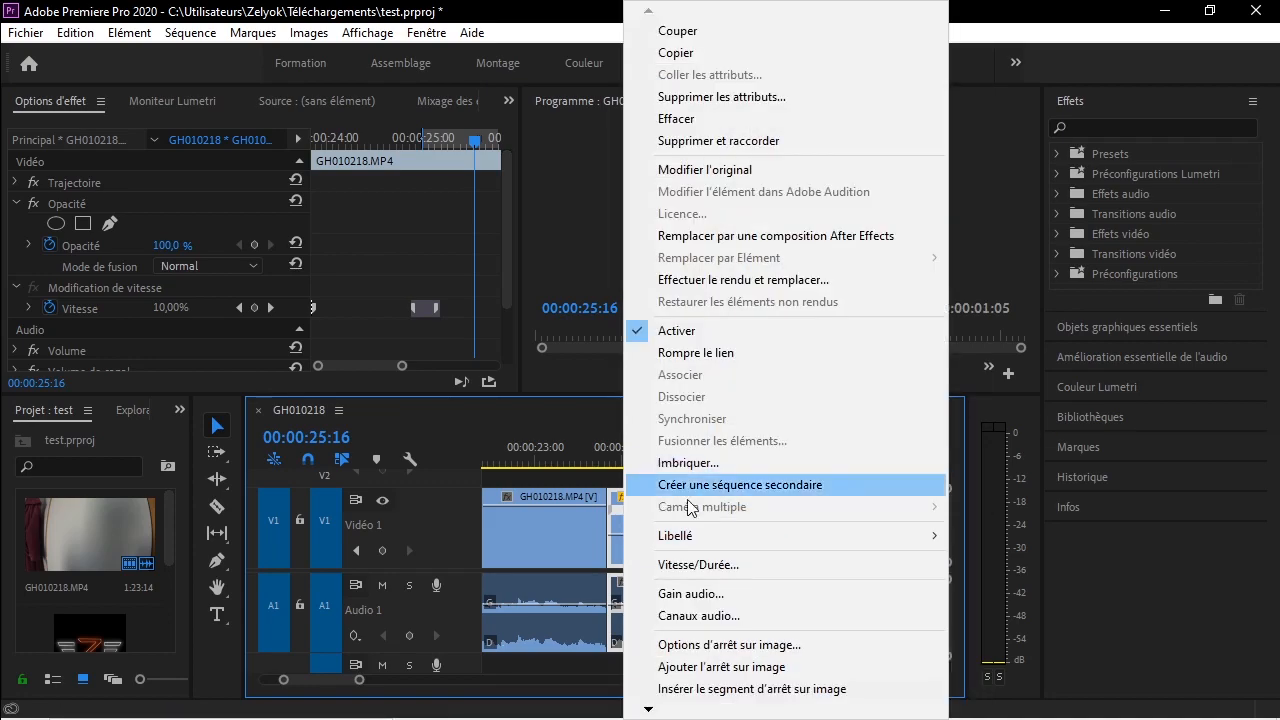
pyautogui.moveTo(697, 539)
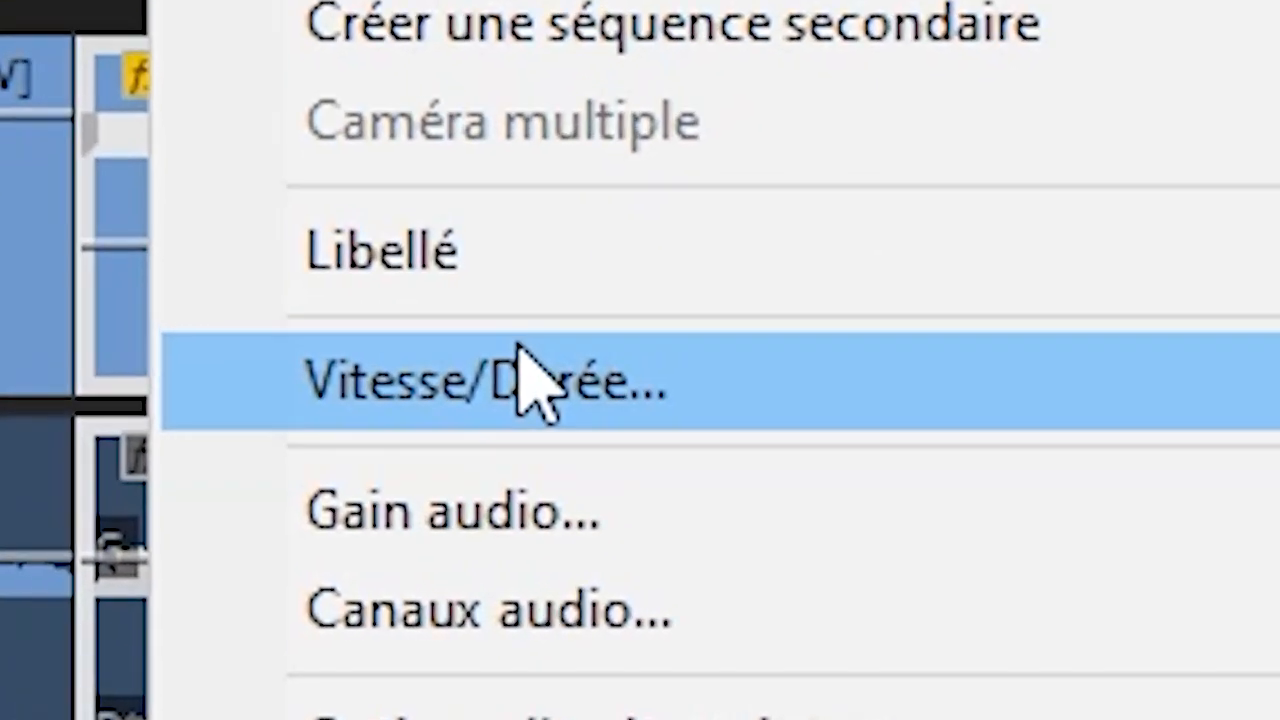
pyautogui.click(705, 563)
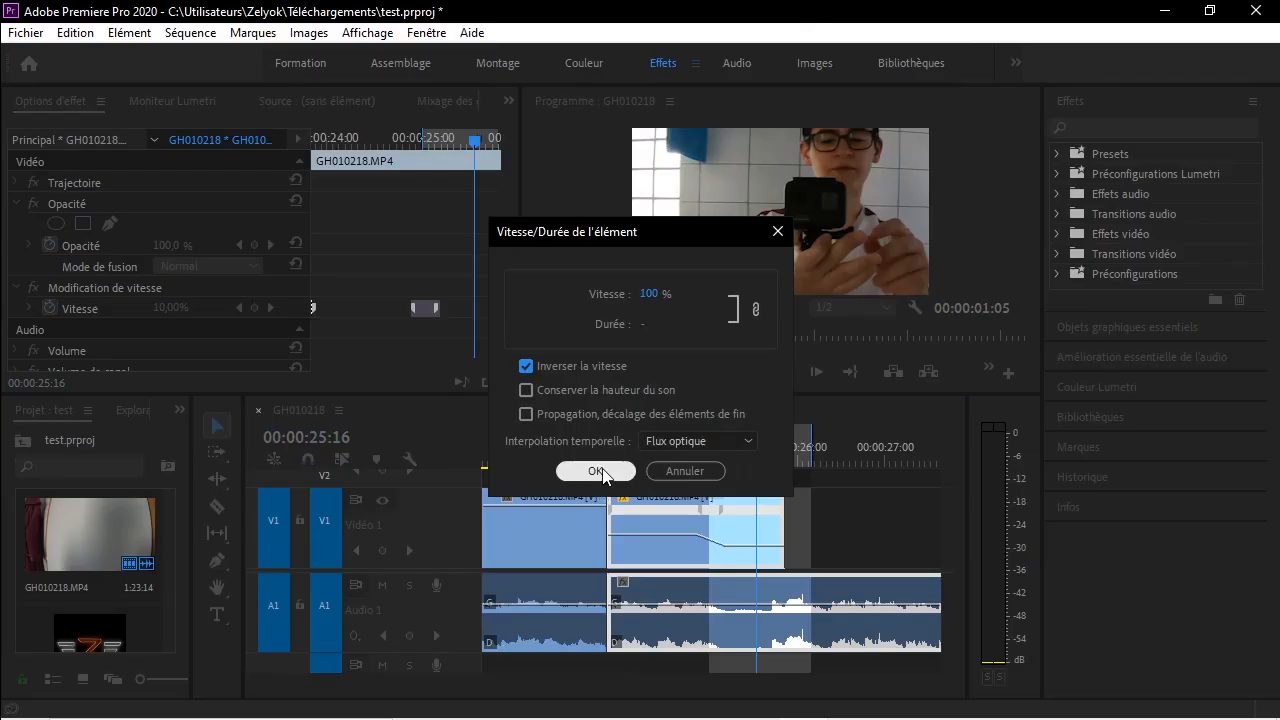
pyautogui.click(596, 478)
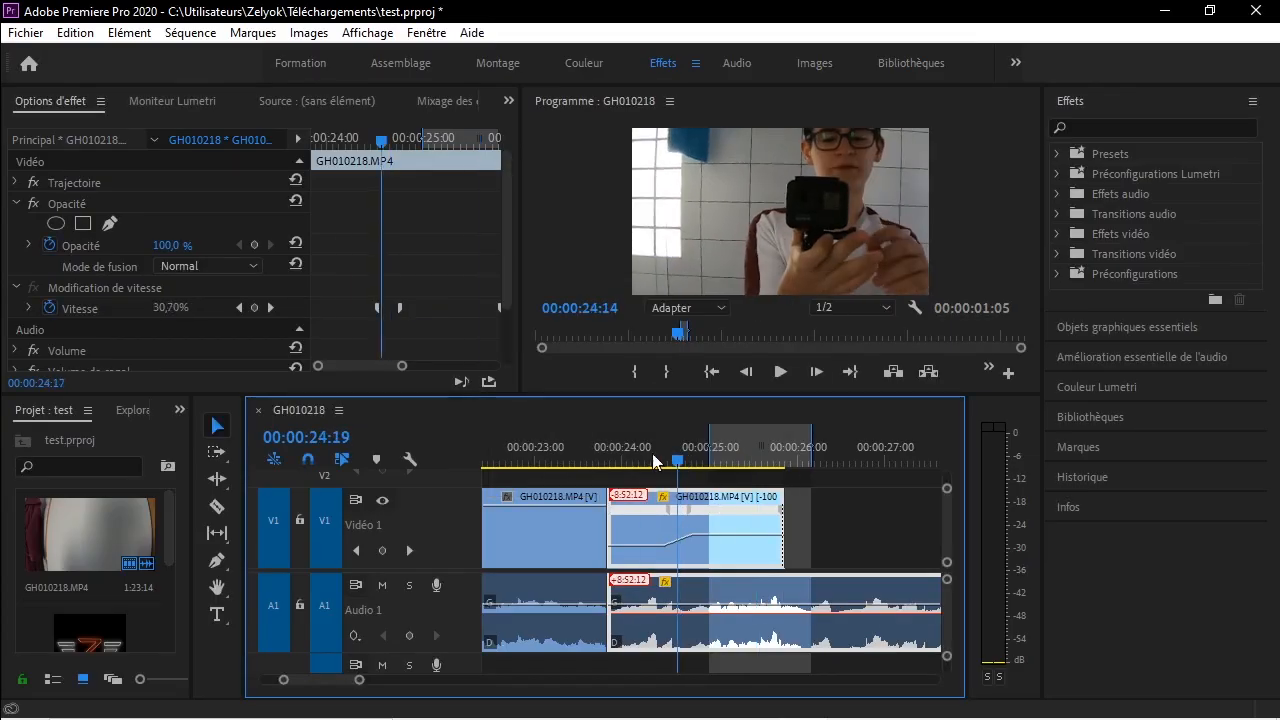
pyautogui.press('space')
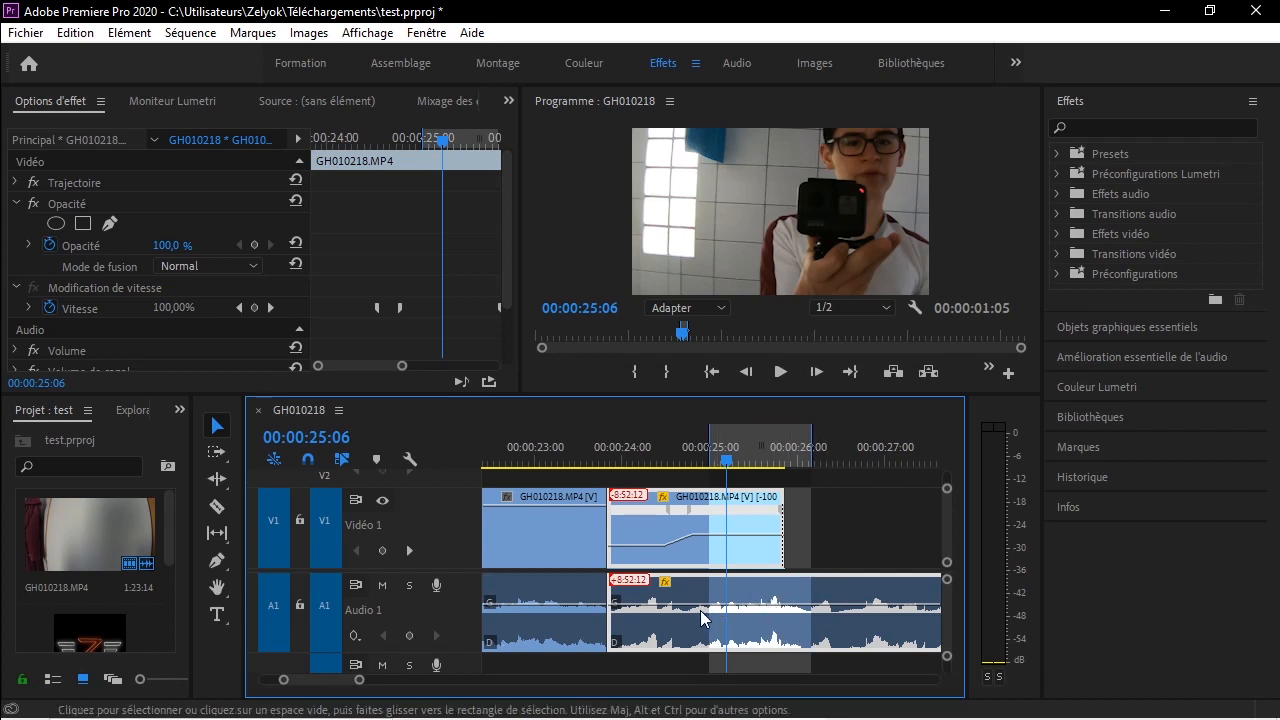
# Expand the reversed clip's Volume audio effect and move the playhead to 00:00:24:14.
pyautogui.scroll(-3, 110, 313)
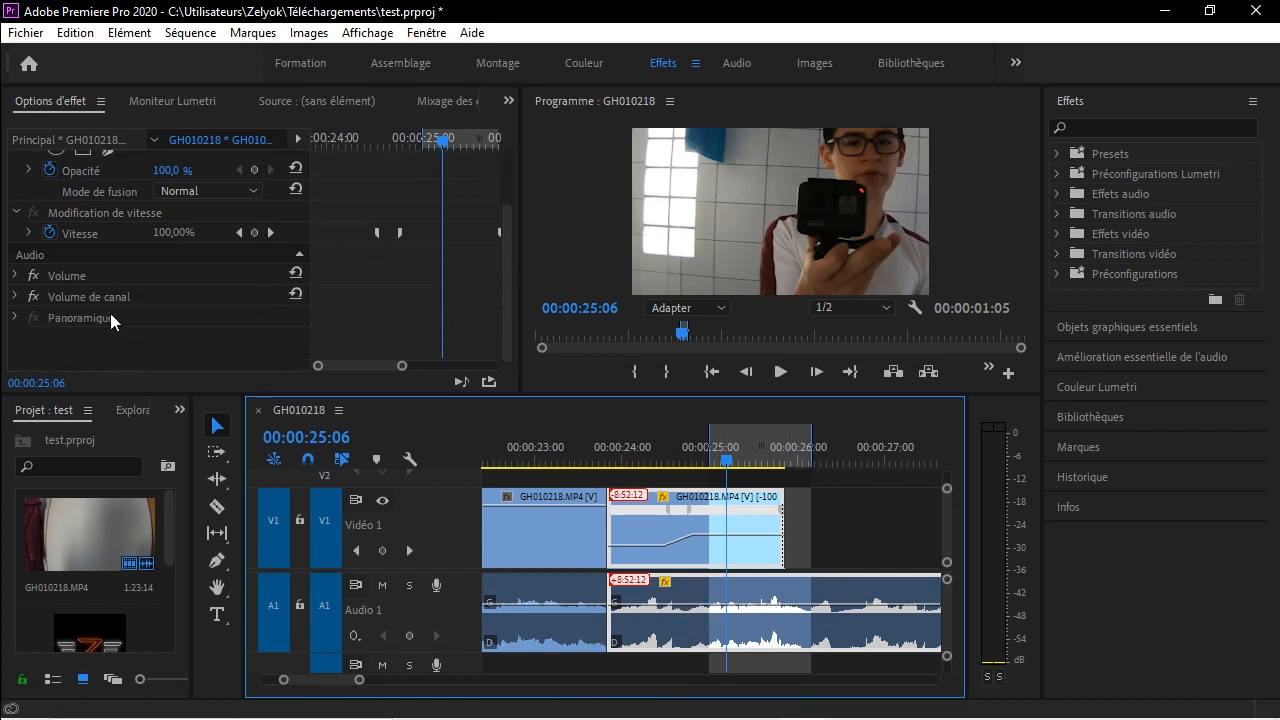
pyautogui.click(10, 281)
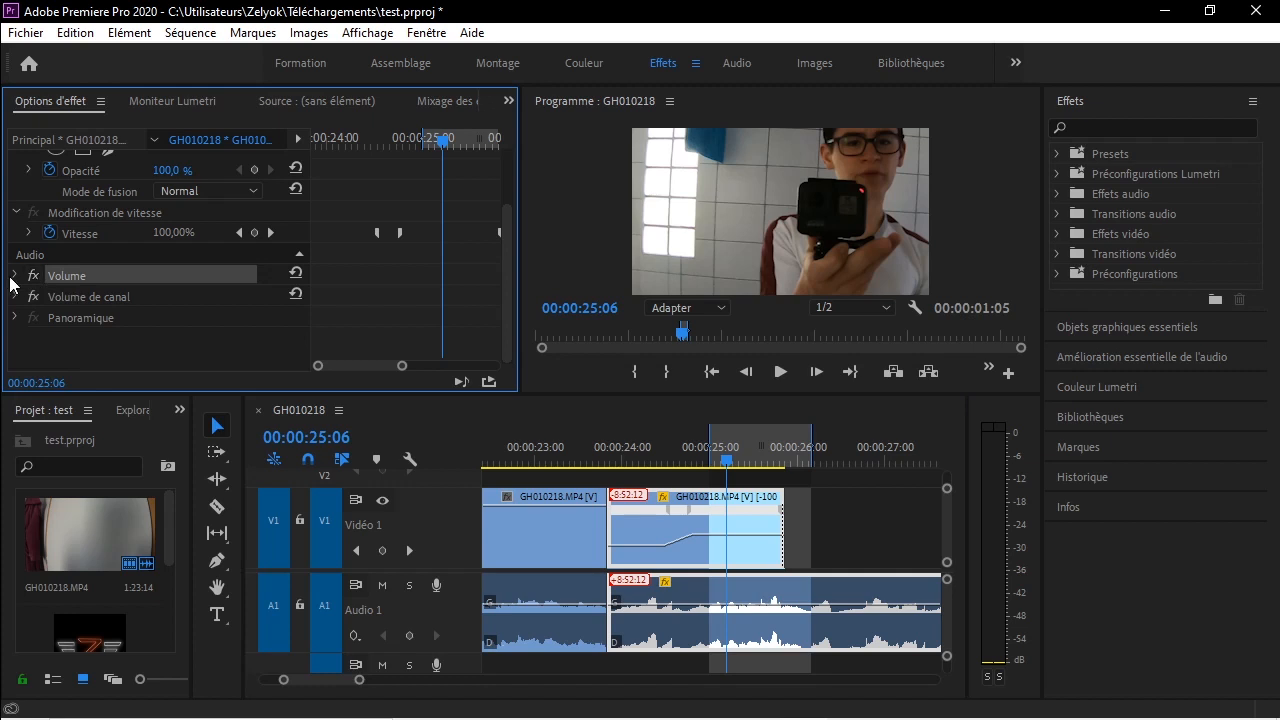
pyautogui.click(15, 276)
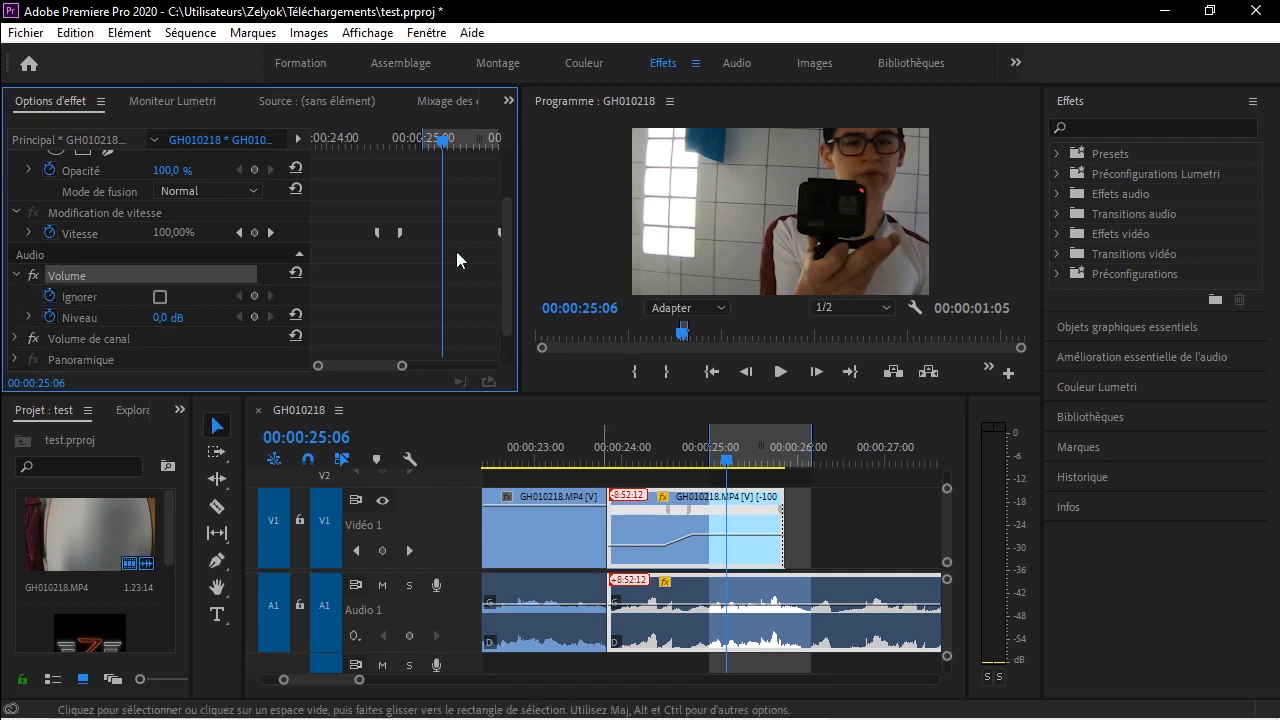
pyautogui.moveTo(443, 140); pyautogui.dragTo(370, 142)
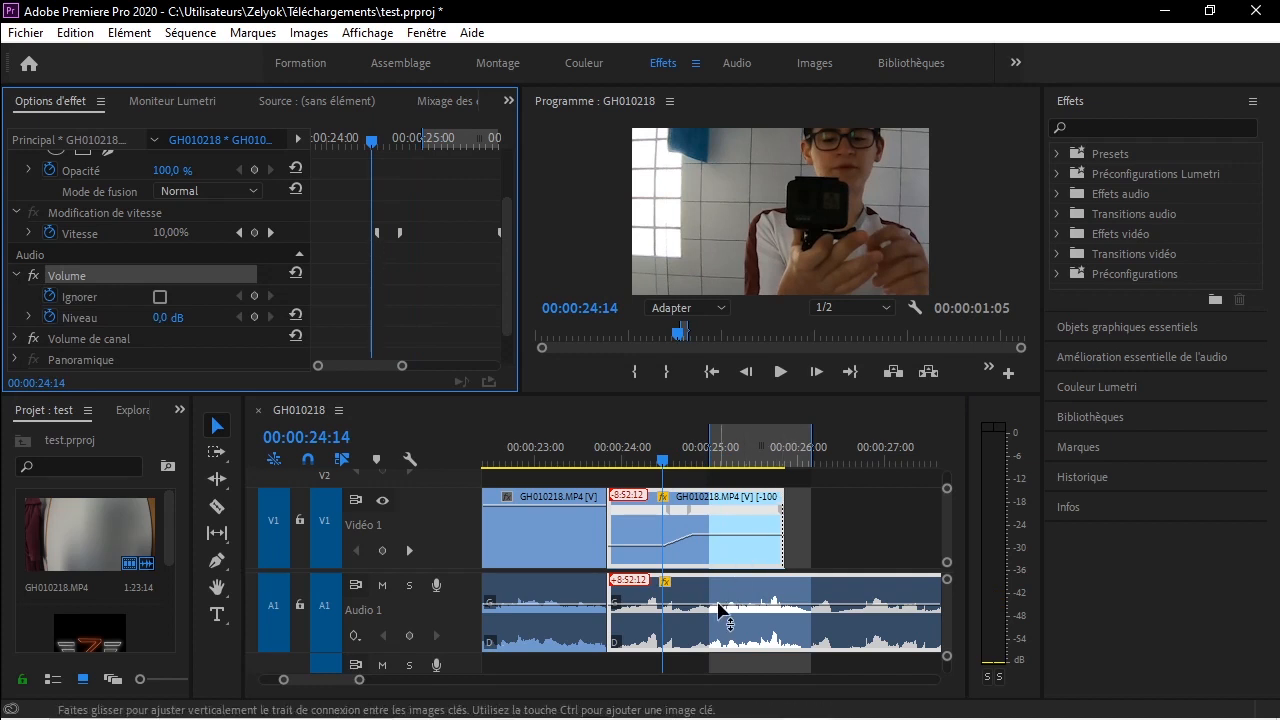
# Add two volume keyframes to the reversed clip's audio from 00:00:24:14, lower the level after them to about -14,4 dB, and play the result.
pyautogui.click(722, 628)
pyautogui.moveTo(722, 628); pyautogui.dragTo(690, 615)
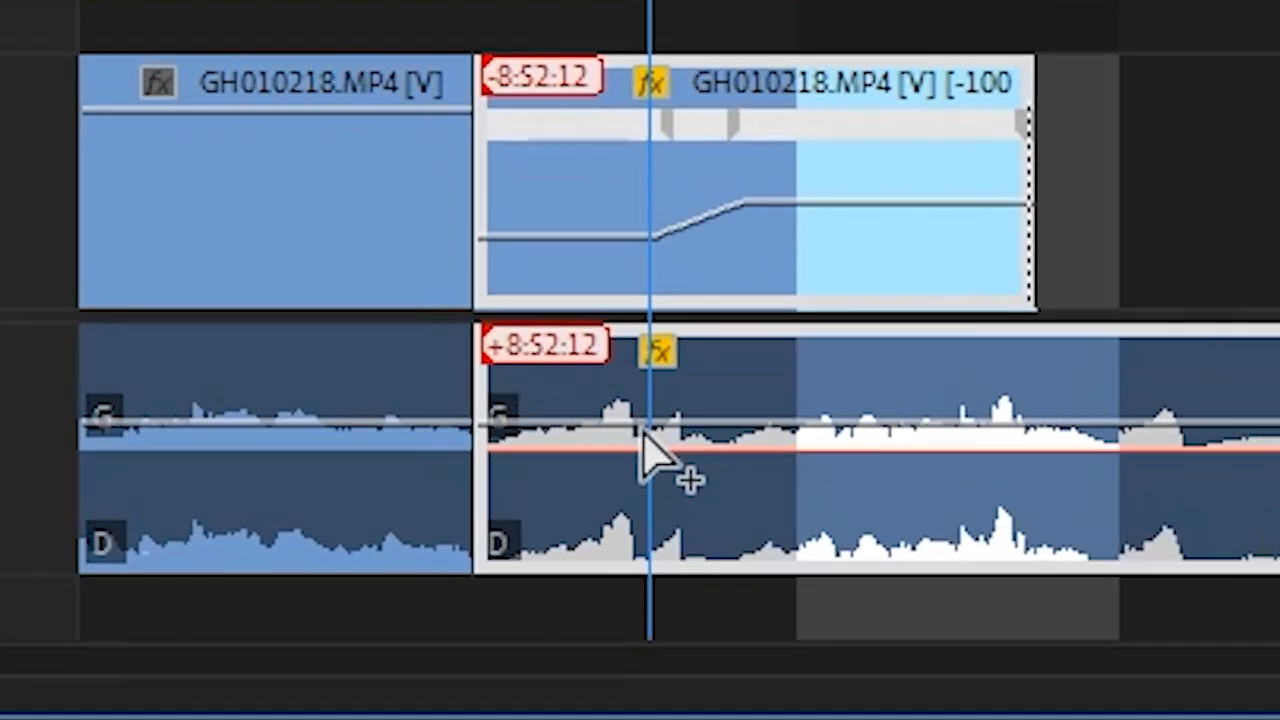
pyautogui.keyDown('ctrl'); pyautogui.click(664, 607); pyautogui.keyUp('ctrl')
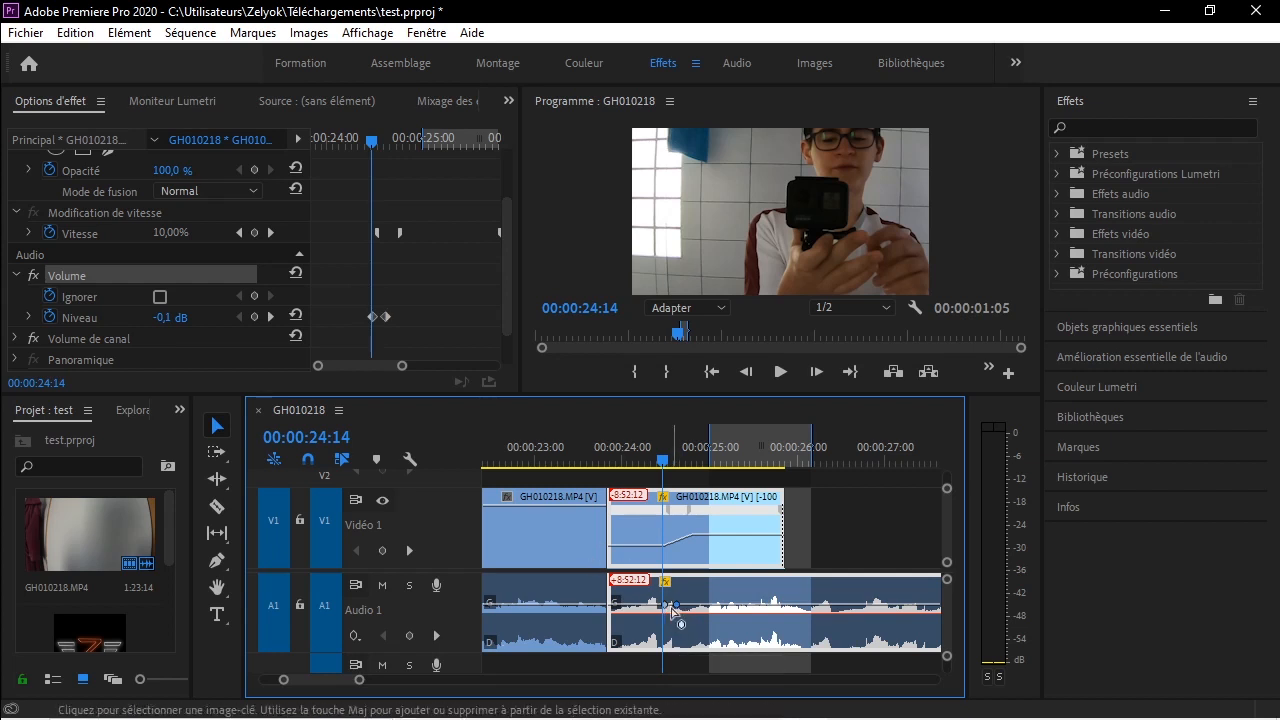
pyautogui.moveTo(707, 605)
pyautogui.mouseDown()
pyautogui.moveTo(707, 652)
pyautogui.moveTo(706, 604)
pyautogui.moveTo(707, 648)
pyautogui.moveTo(708, 627)
pyautogui.mouseUp()
pyautogui.press('space')
pyautogui.press('space')
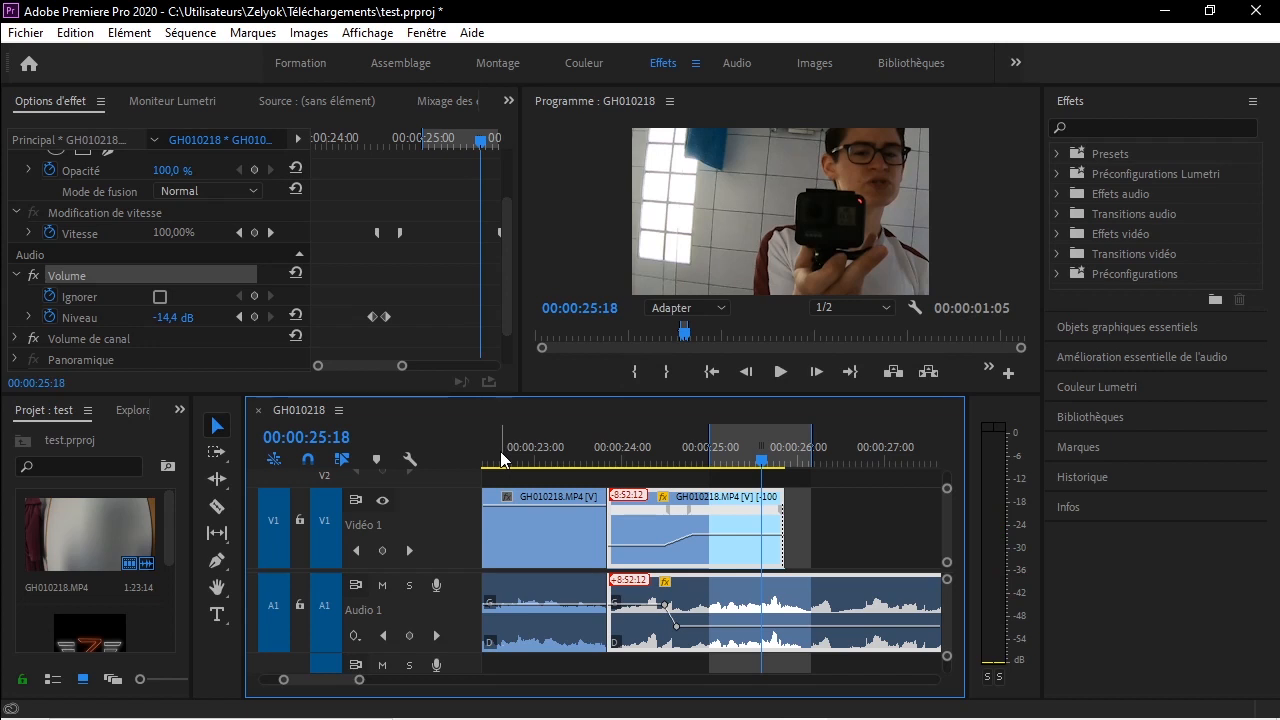
# Add a text layer reading ZELYOK on track Vidéo 2 at 00:00:46:04, placed over the upper part of the image.
pyautogui.scroll(2, 963, 520)
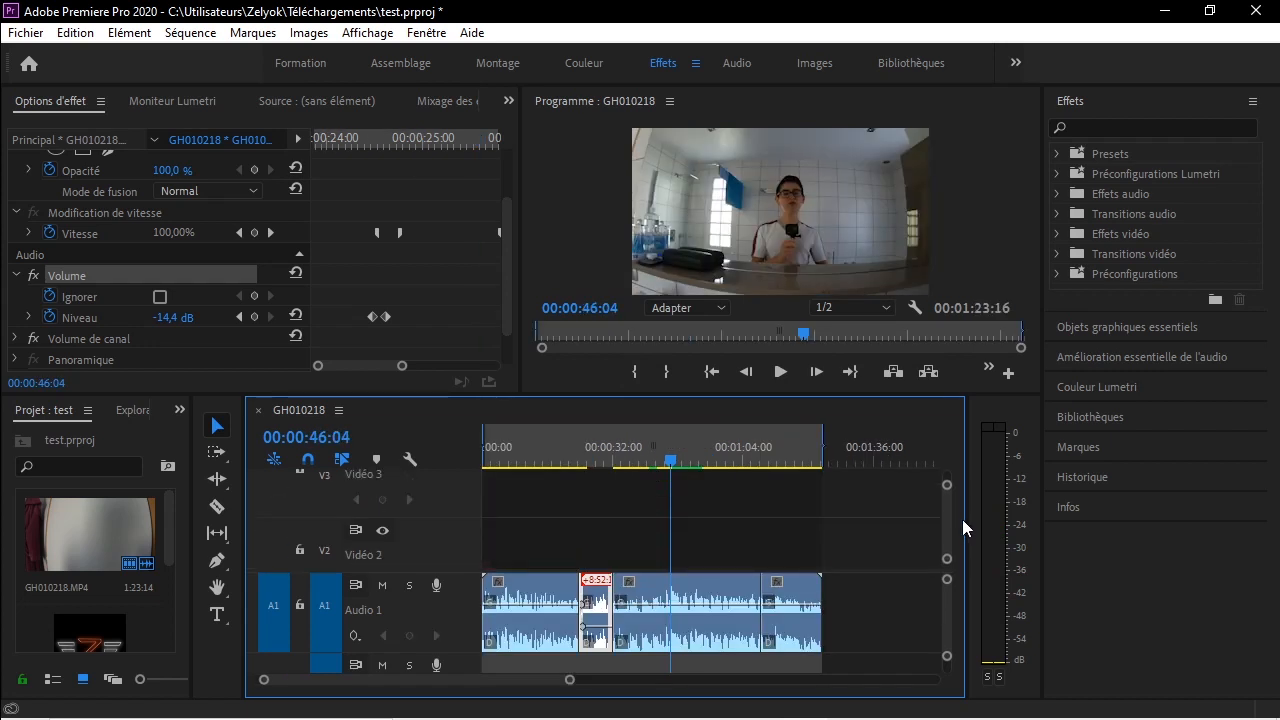
pyautogui.scroll(-2, 962, 519)
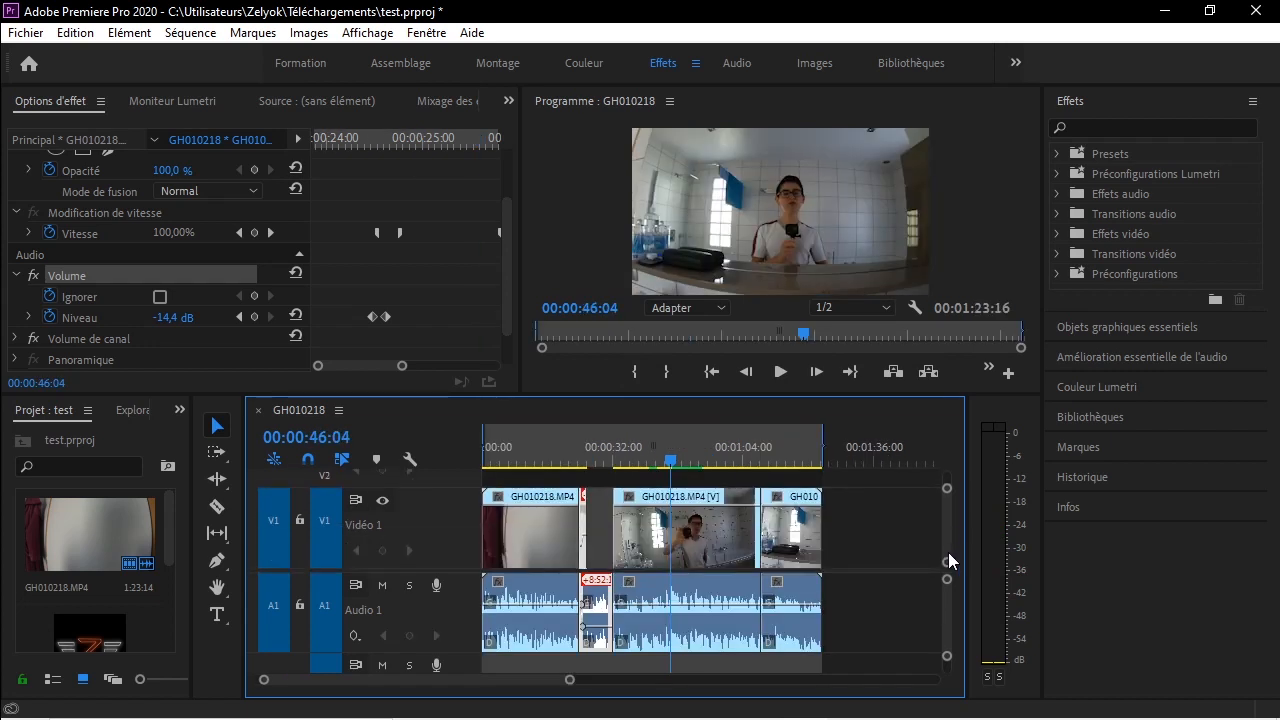
pyautogui.moveTo(947, 561); pyautogui.dragTo(947, 601)
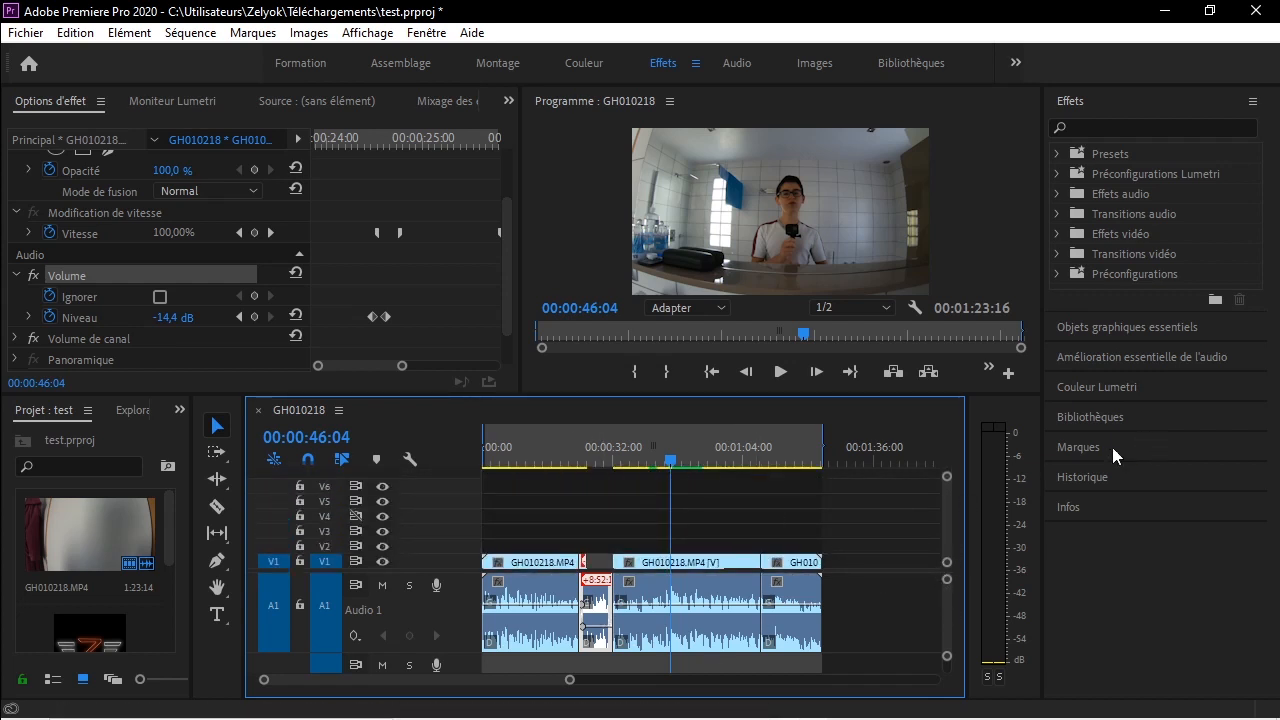
pyautogui.moveTo(947, 477); pyautogui.dragTo(946, 481)
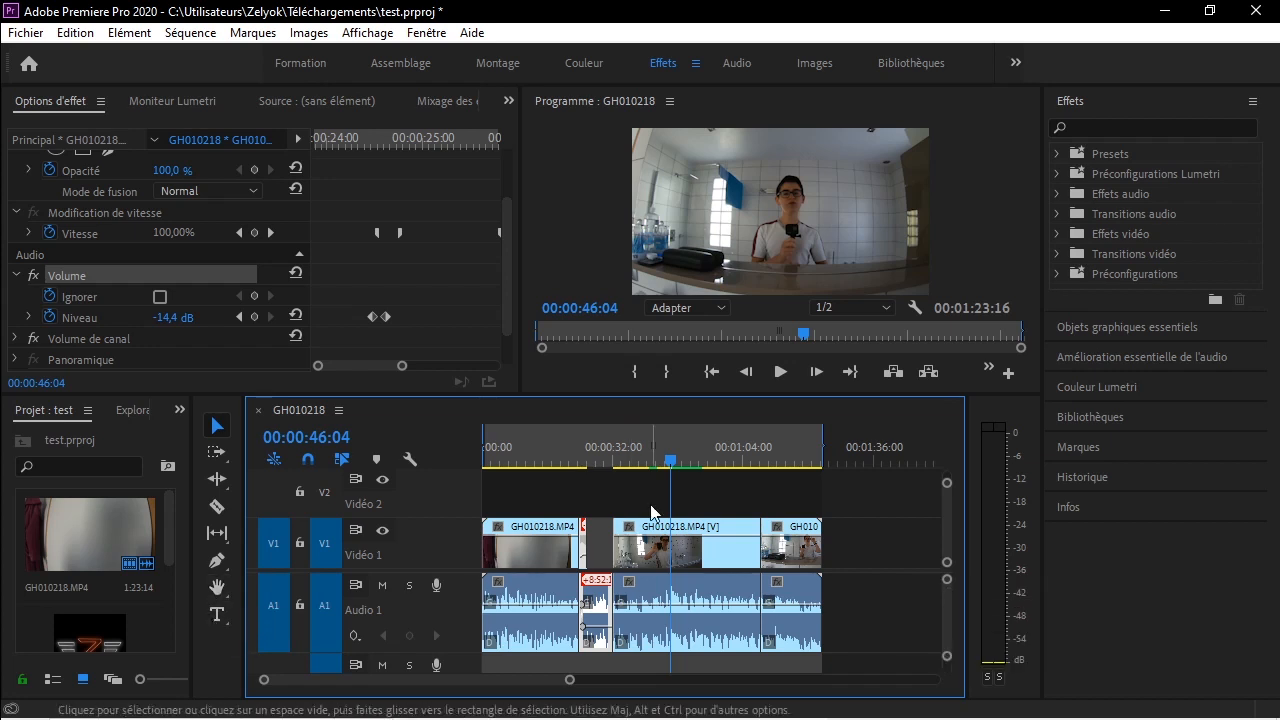
pyautogui.hotkey('ctrl', 't')
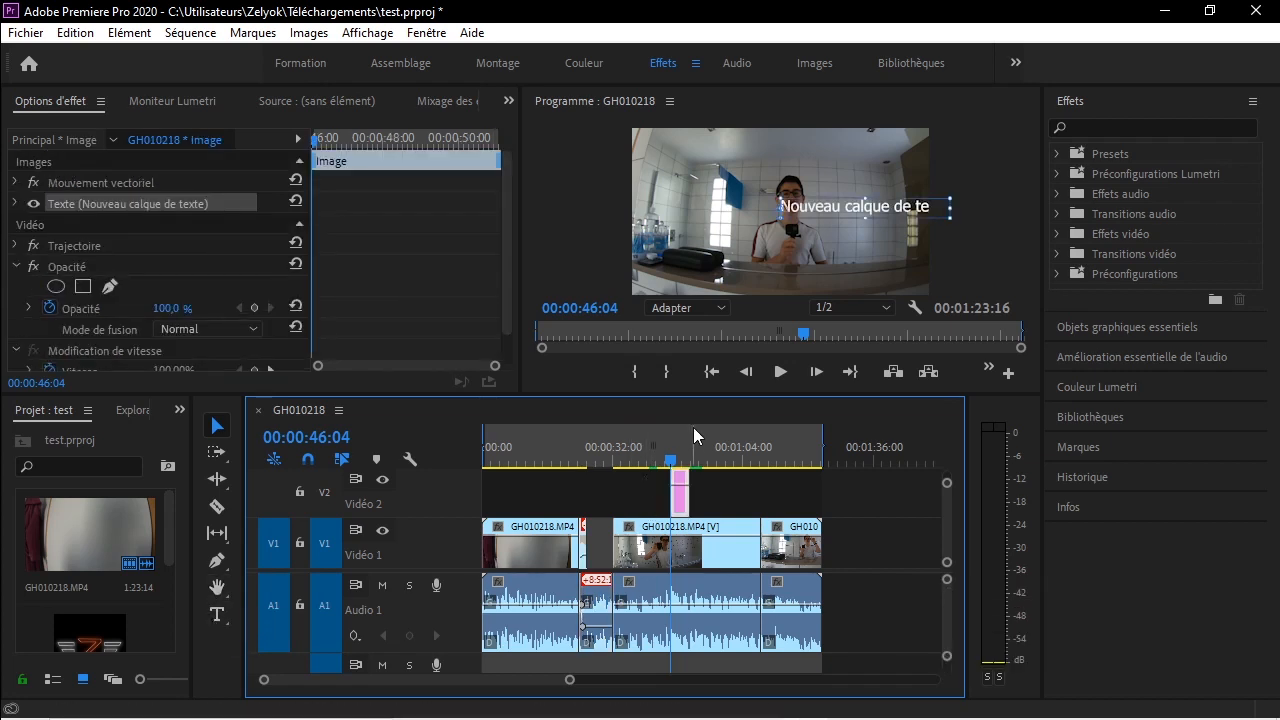
pyautogui.moveTo(836, 208); pyautogui.dragTo(796, 183)
pyautogui.doubleClick(798, 186)
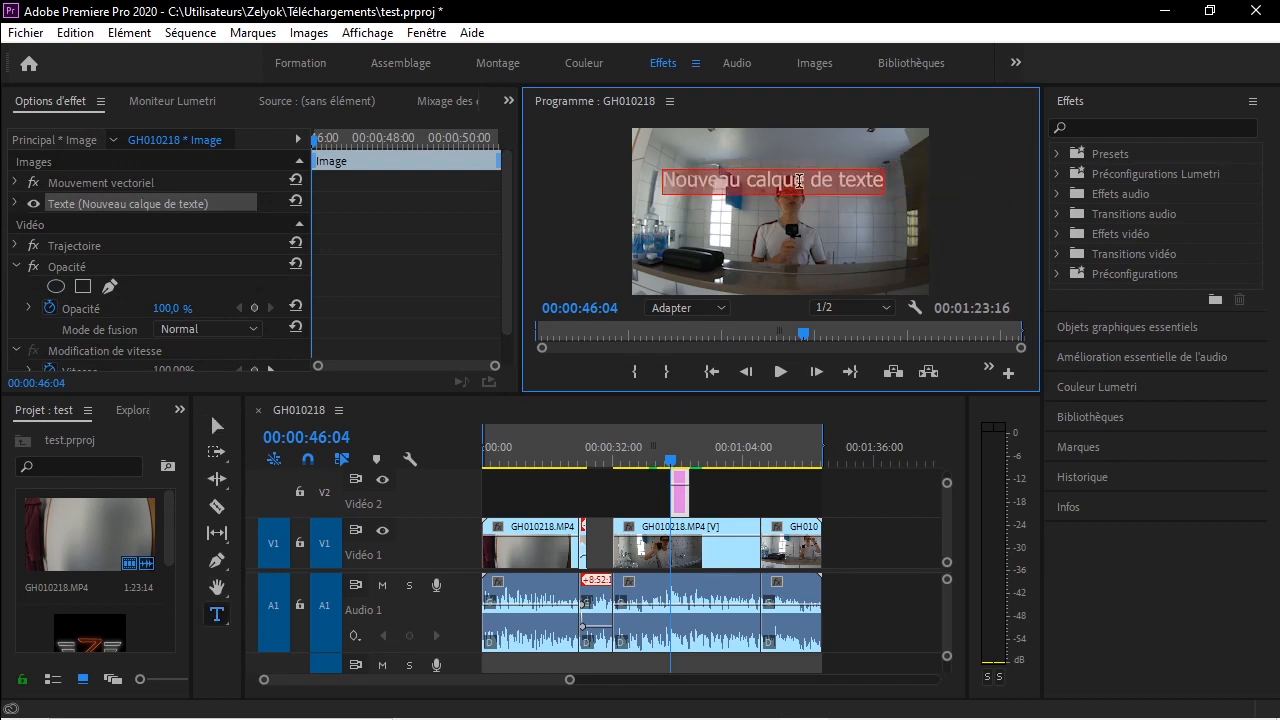
pyautogui.write('ZELYOK')
pyautogui.press('Escape')
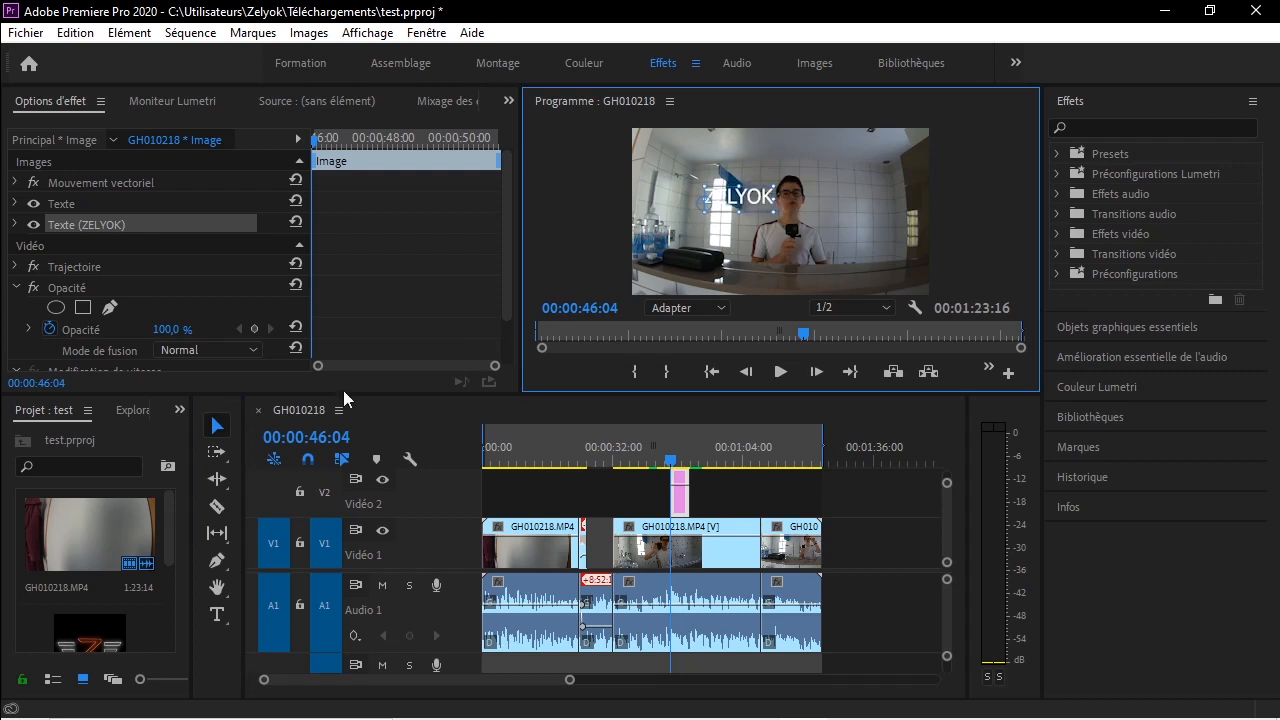
# Scale the ZELYOK text up to 237% and centre it vertically using its Objets graphiques essentiels settings.
pyautogui.click(777, 209)
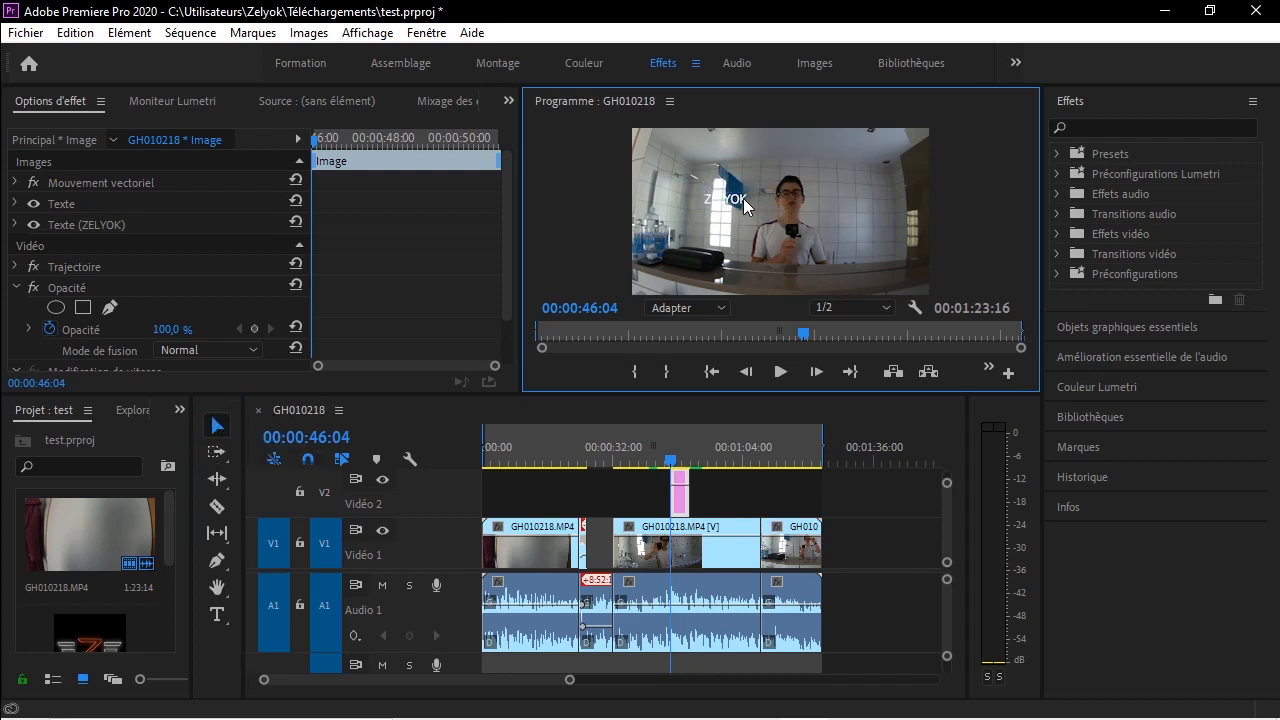
pyautogui.click(743, 198)
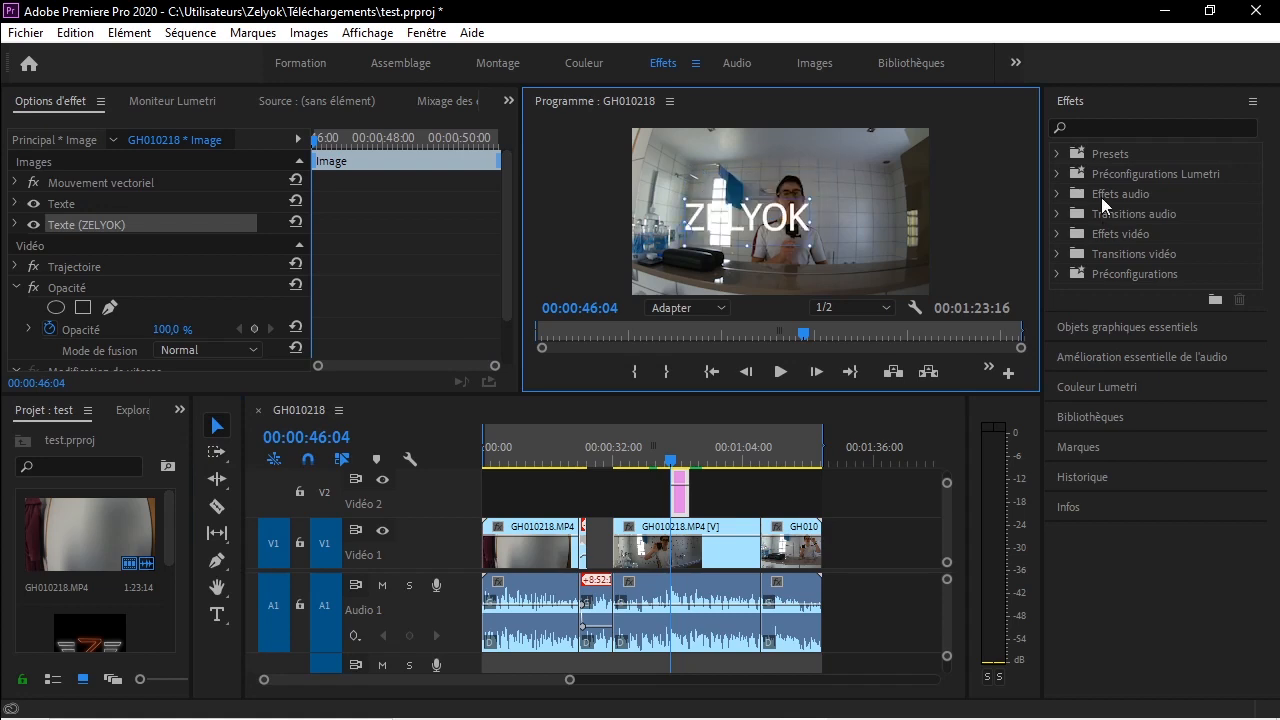
pyautogui.click(1112, 109)
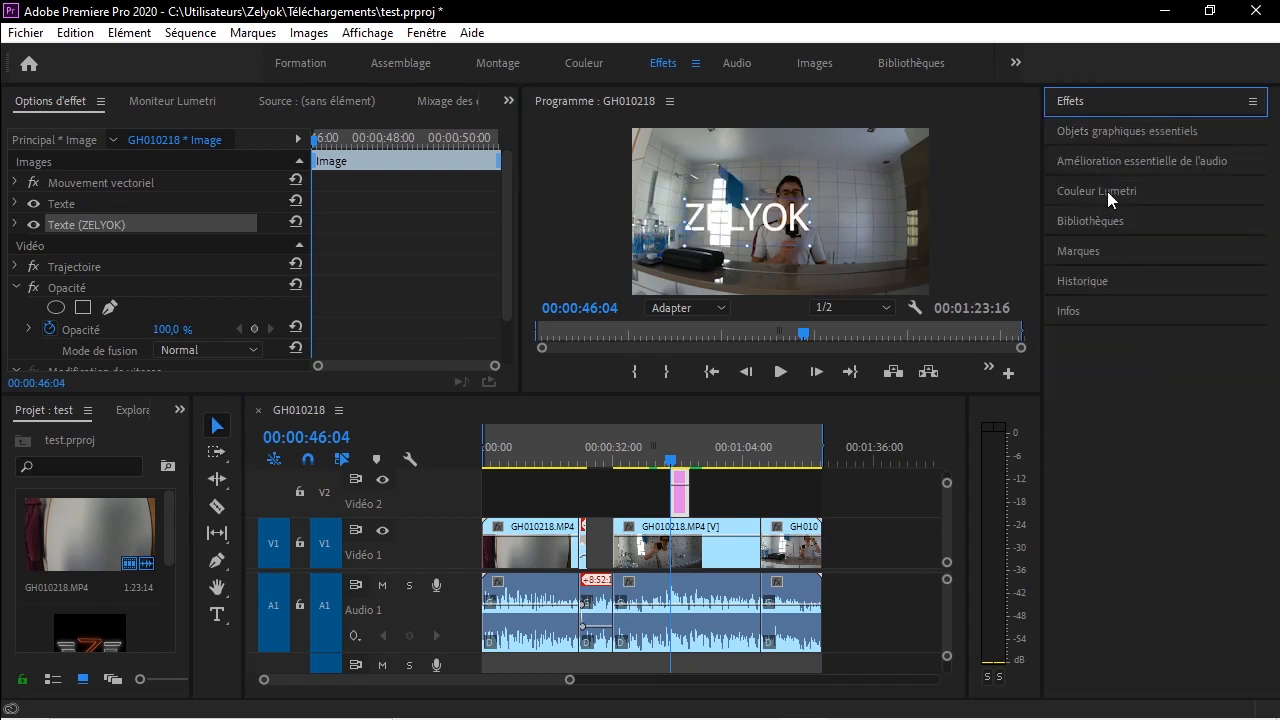
pyautogui.click(1120, 131)
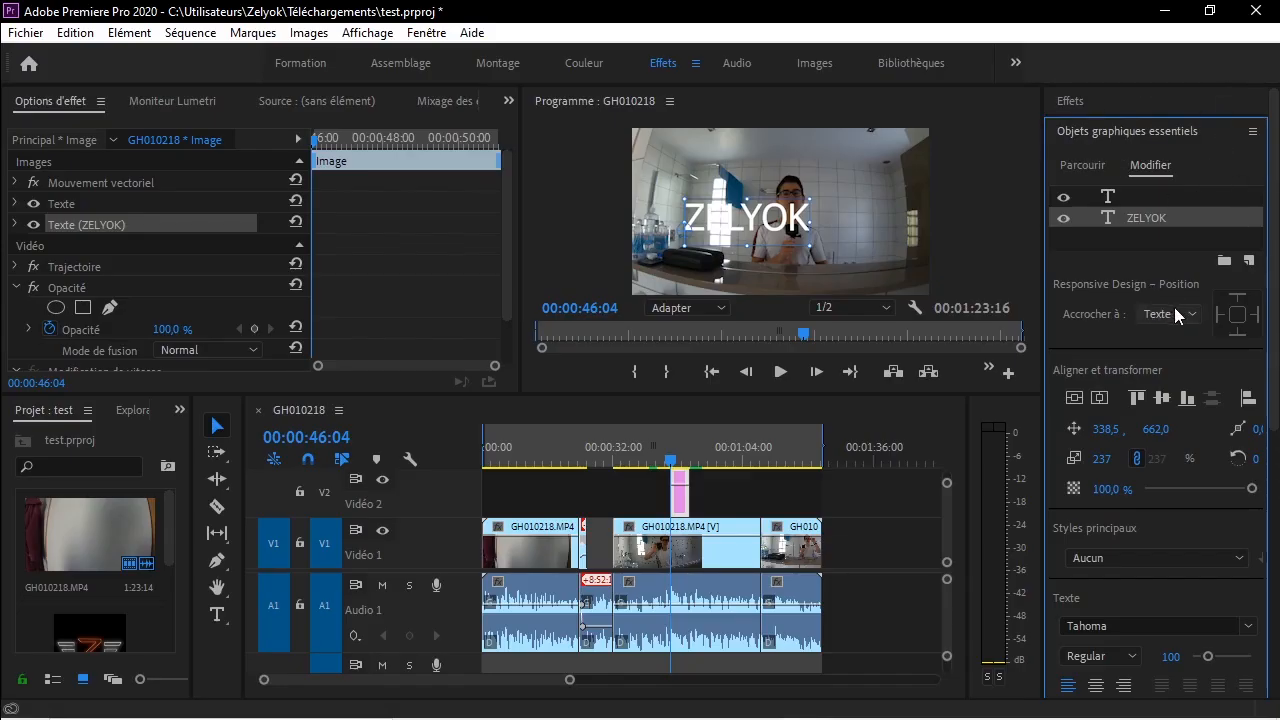
pyautogui.click(1168, 397)
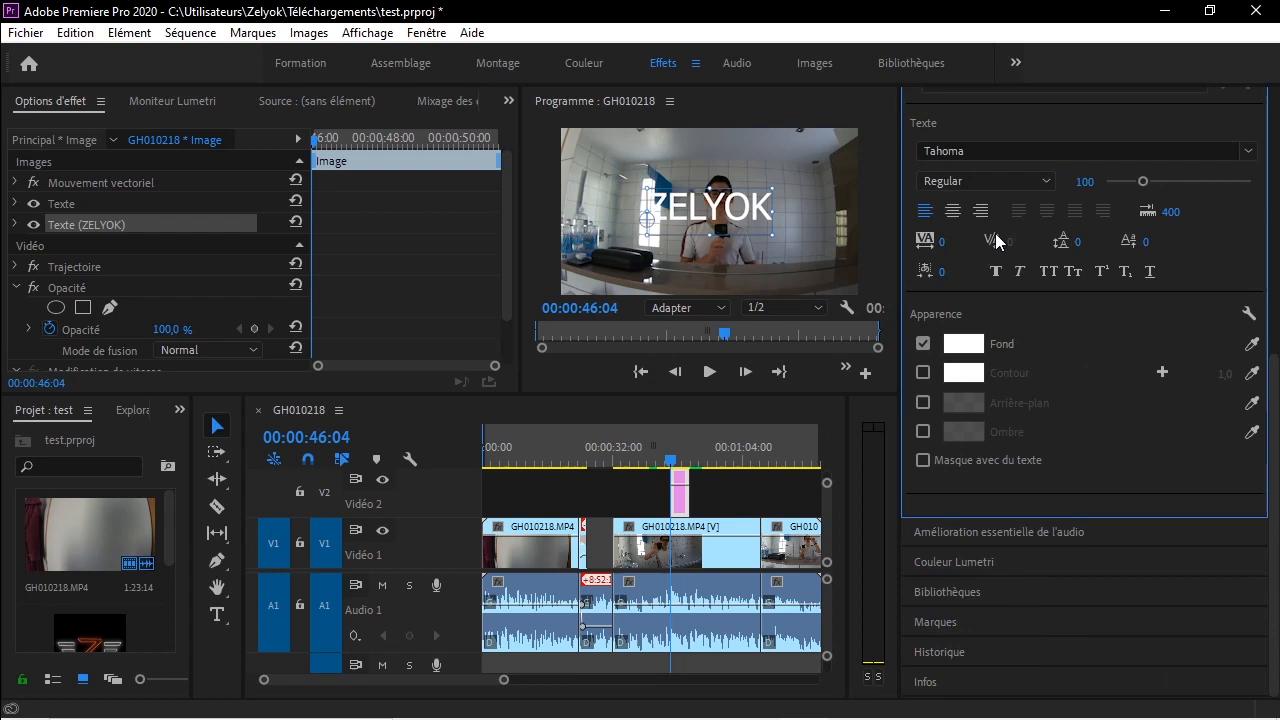
# Set the ZELYOK text to the Whiskey Bravo Victor font, Regular style, at size 143.
pyautogui.scroll(3, 995, 233)
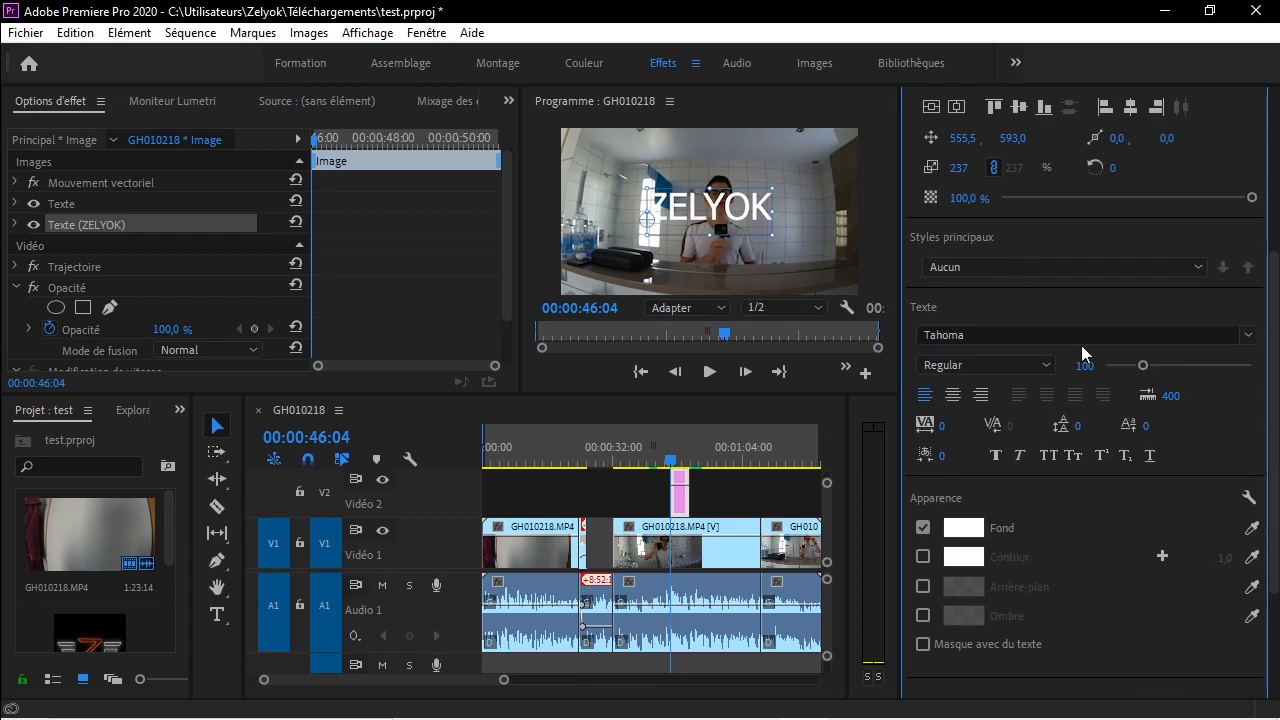
pyautogui.click(1251, 337)
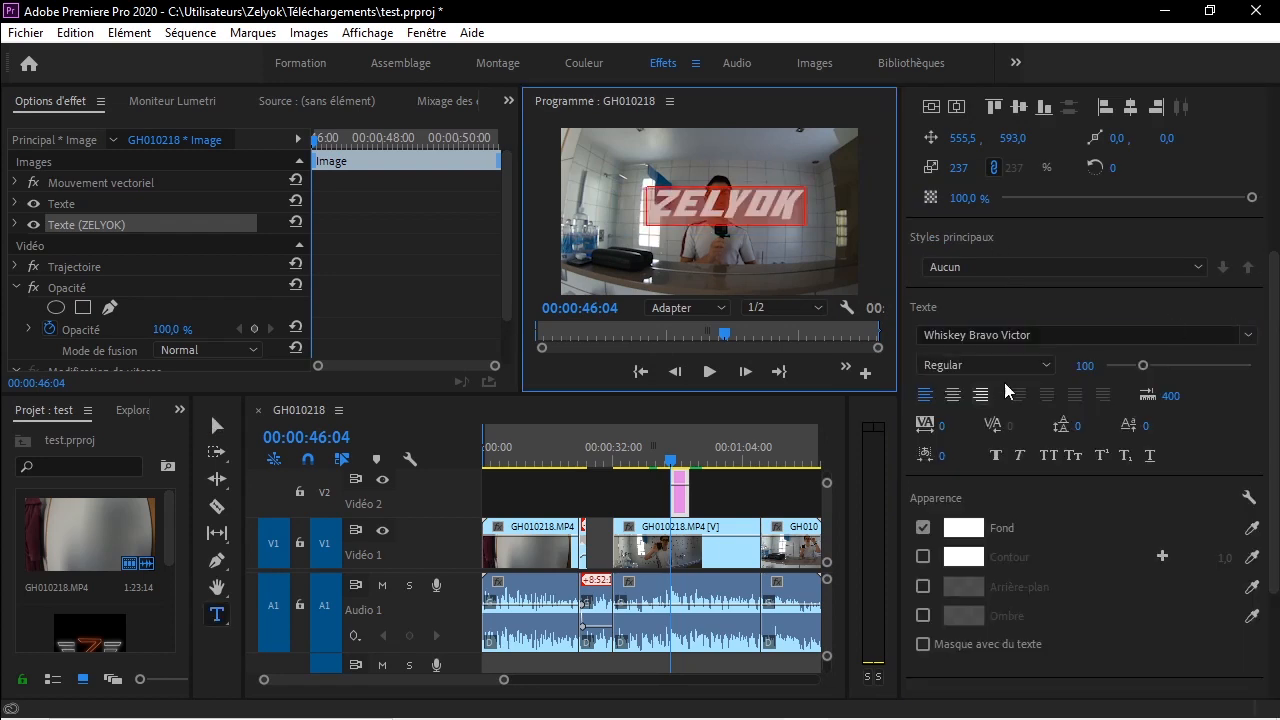
pyautogui.click(1045, 370)
pyautogui.click(1030, 386)
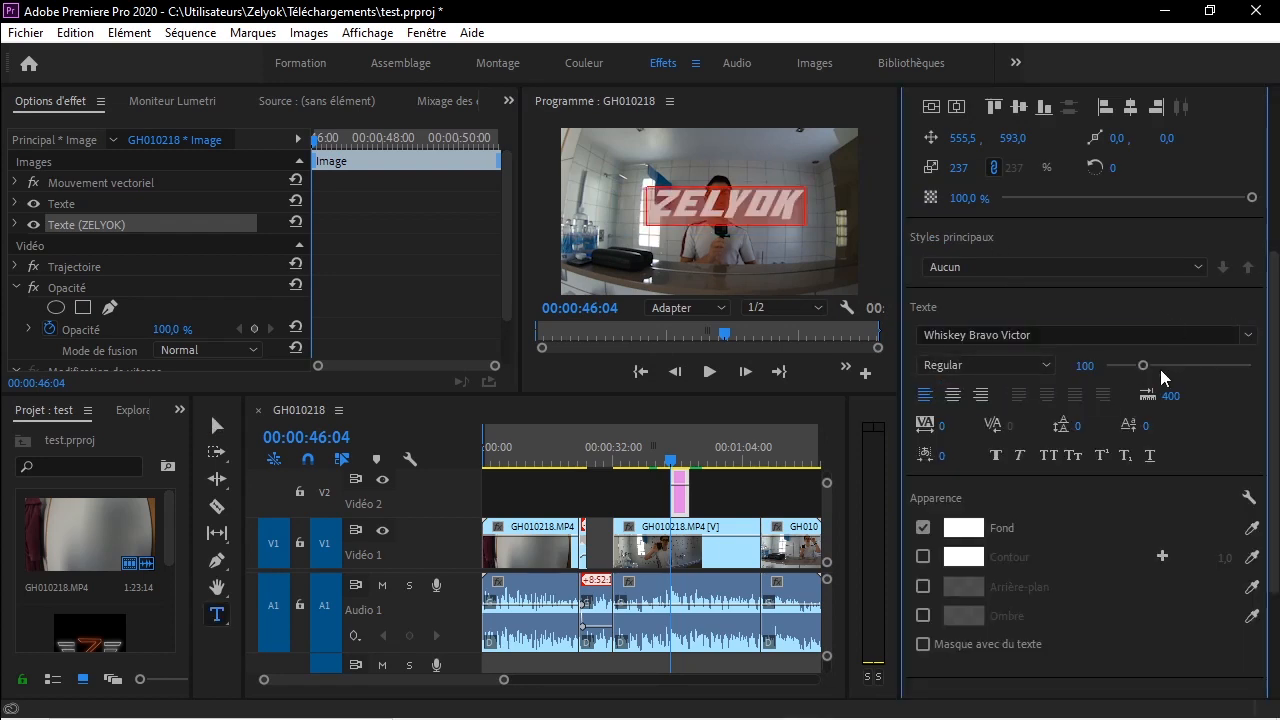
pyautogui.moveTo(1143, 366); pyautogui.dragTo(1157, 371)
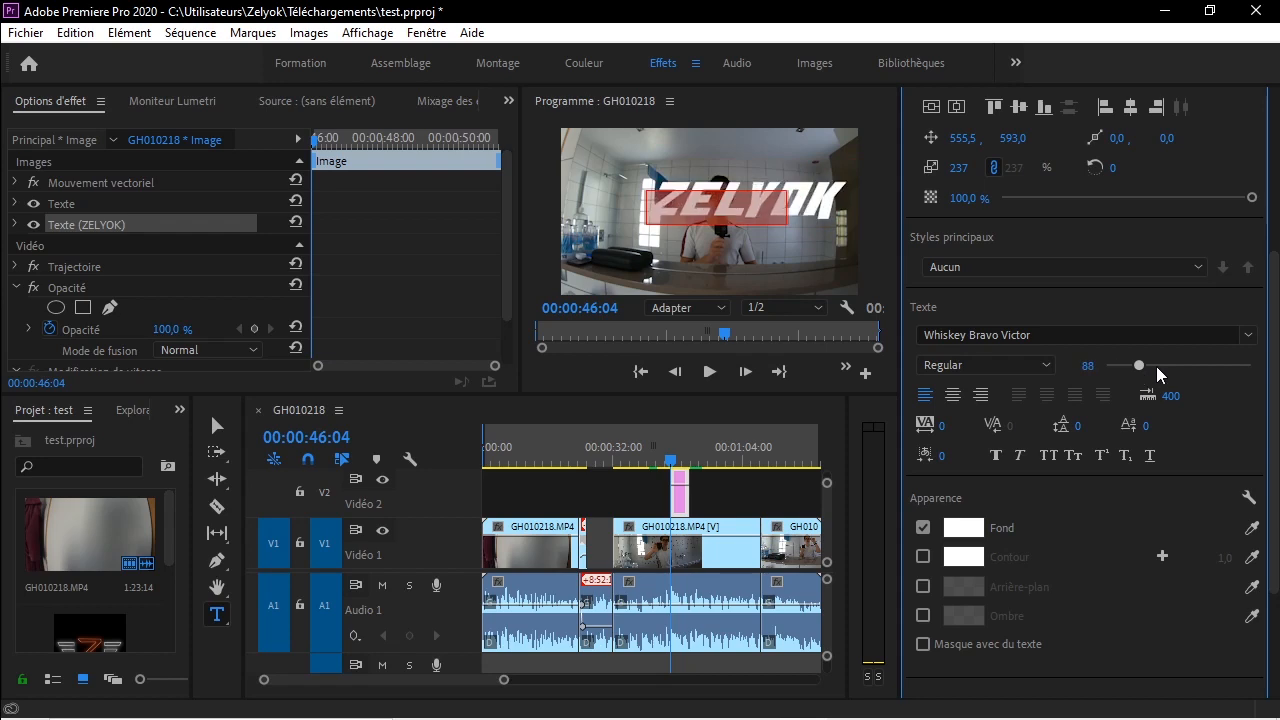
# Left-align the ZELYOK text's paragraph and centre the layer vertically and horizontally in the frame.
pyautogui.click(980, 395)
pyautogui.click(925, 395)
pyautogui.click(1020, 107)
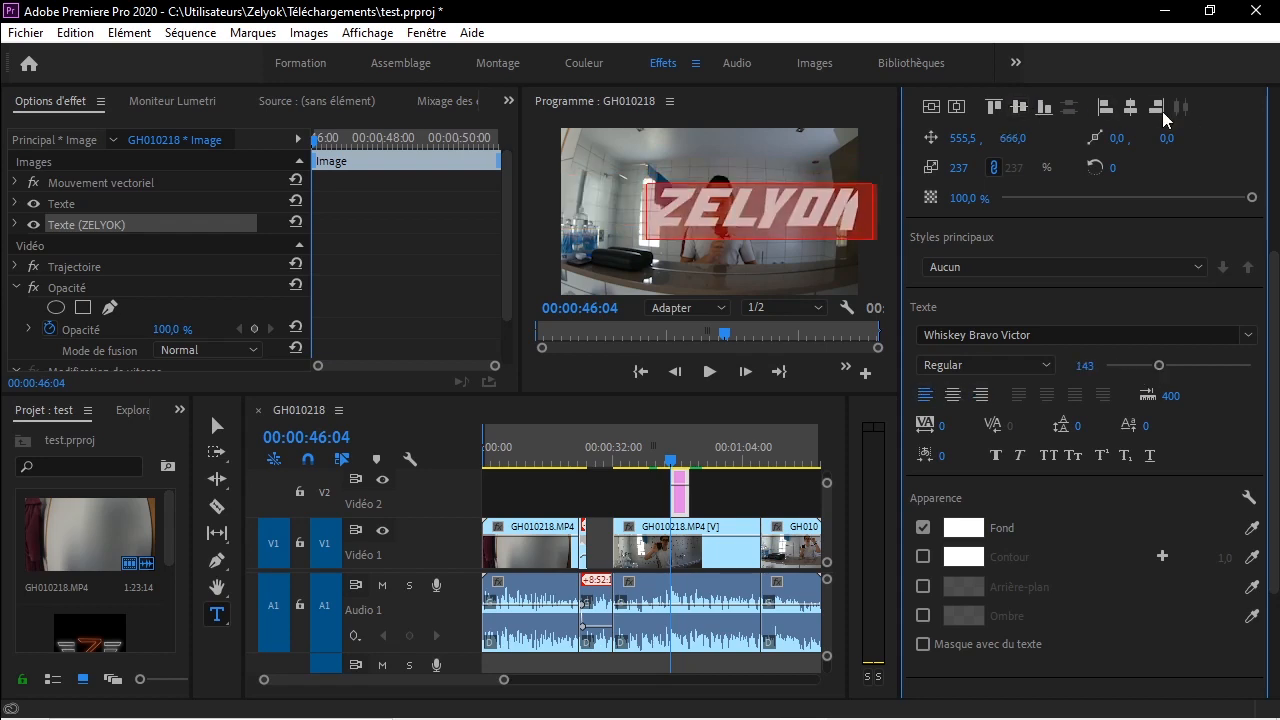
pyautogui.click(1131, 107)
# Change the ZELYOK text's fill colour to bright red.
pyautogui.click(964, 527)
pyautogui.moveTo(709, 197); pyautogui.dragTo(1037, 340)
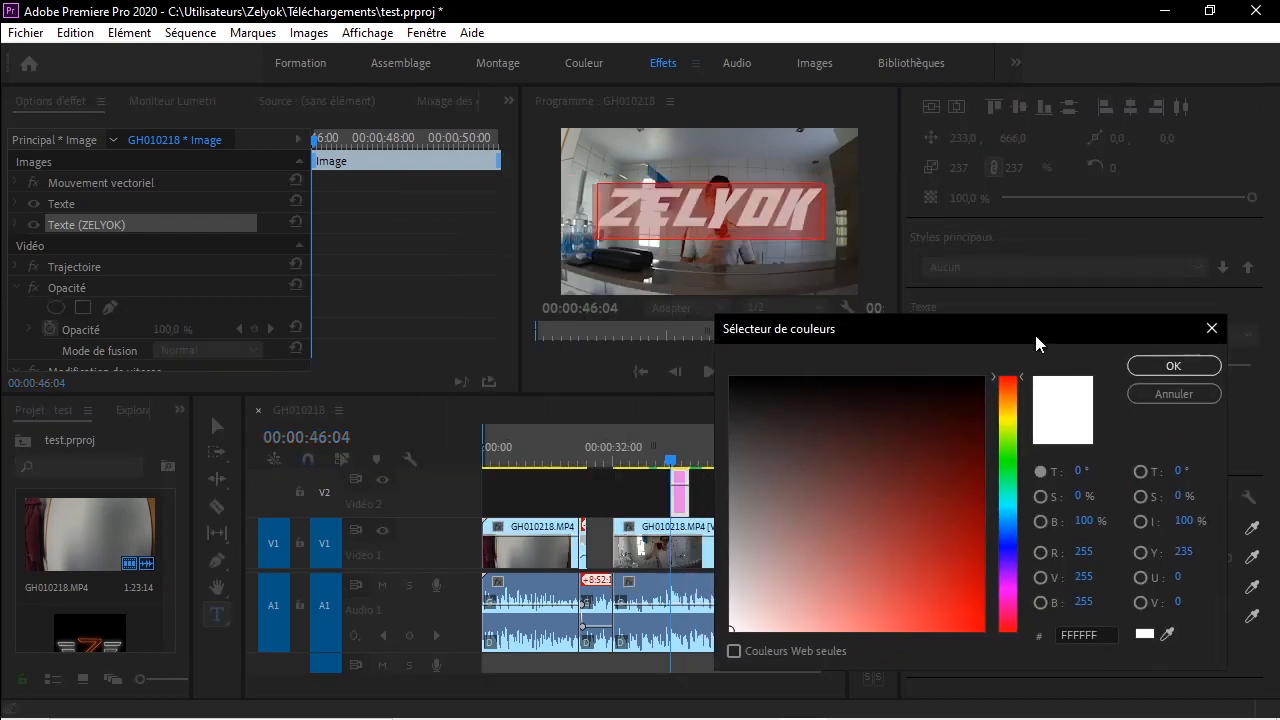
pyautogui.click(818, 583)
pyautogui.moveTo(818, 584); pyautogui.dragTo(985, 632)
pyautogui.click(1162, 371)
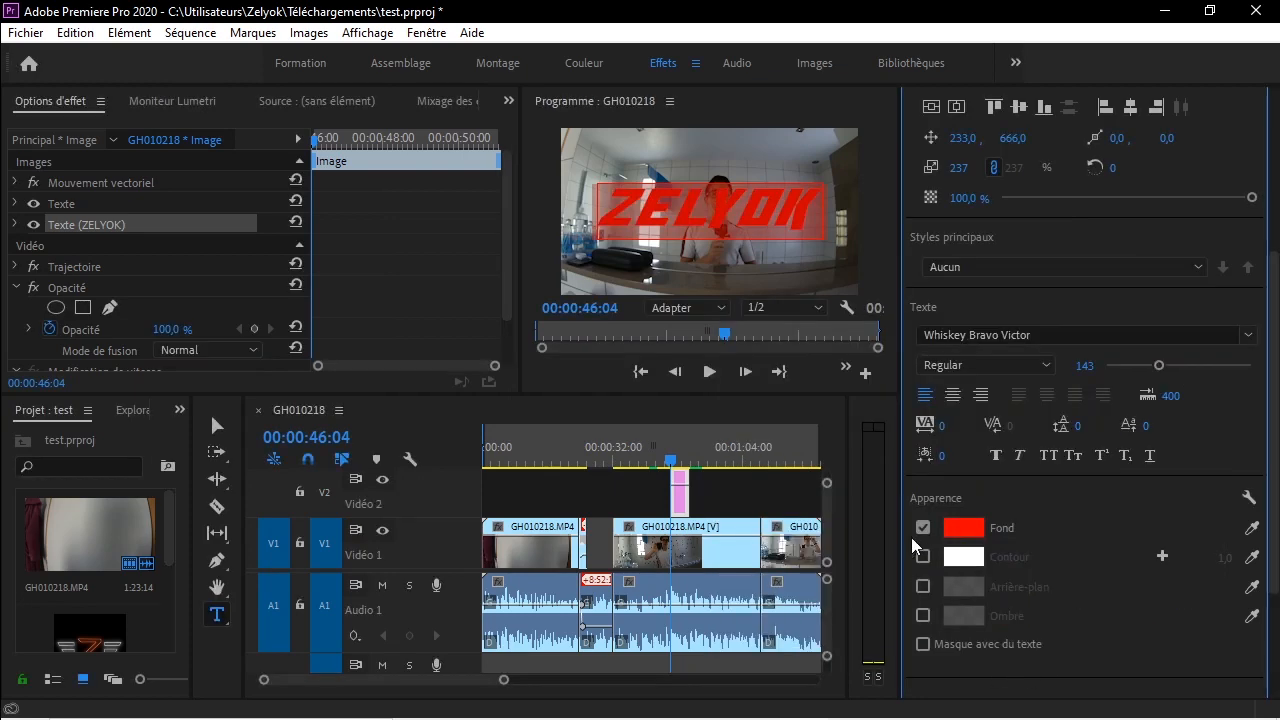
# Add a white outline of 55,0 and a shadow at 100% opacity, 3° angle, 7,0 distance, 73,7 size and 194 blur to the text.
pyautogui.click(922, 557)
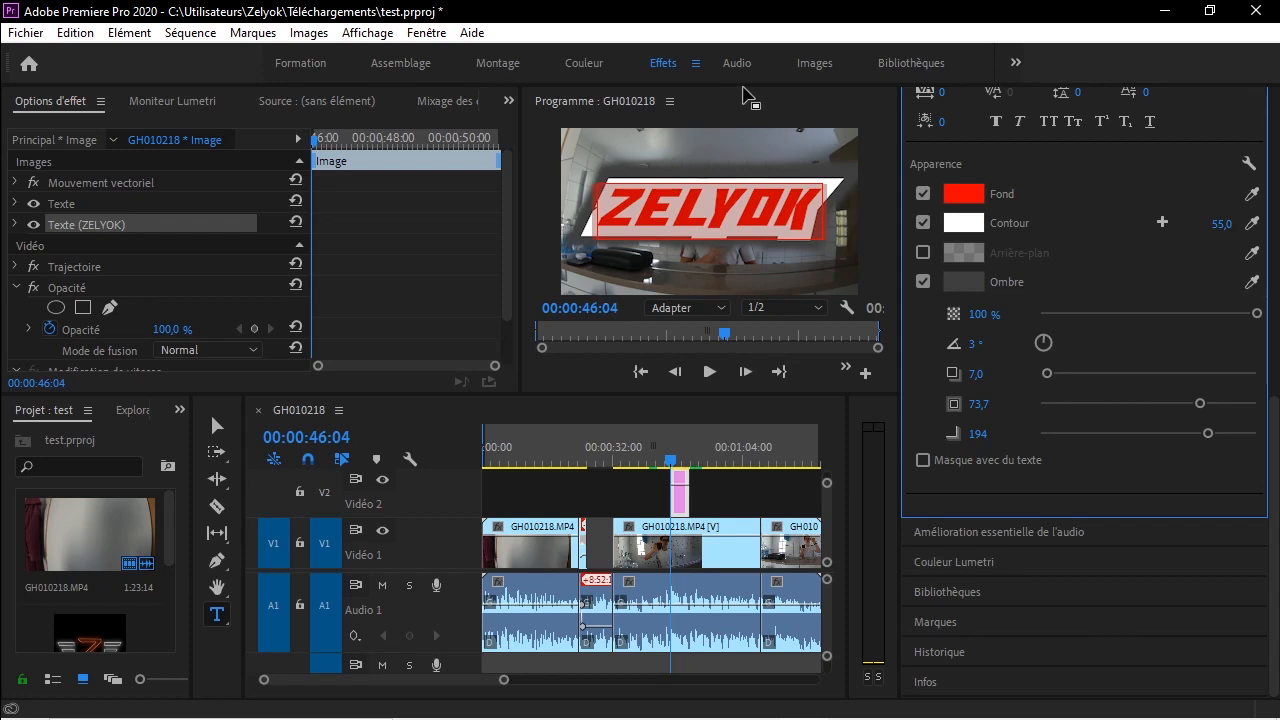
pyautogui.scroll(10, 950, 263)
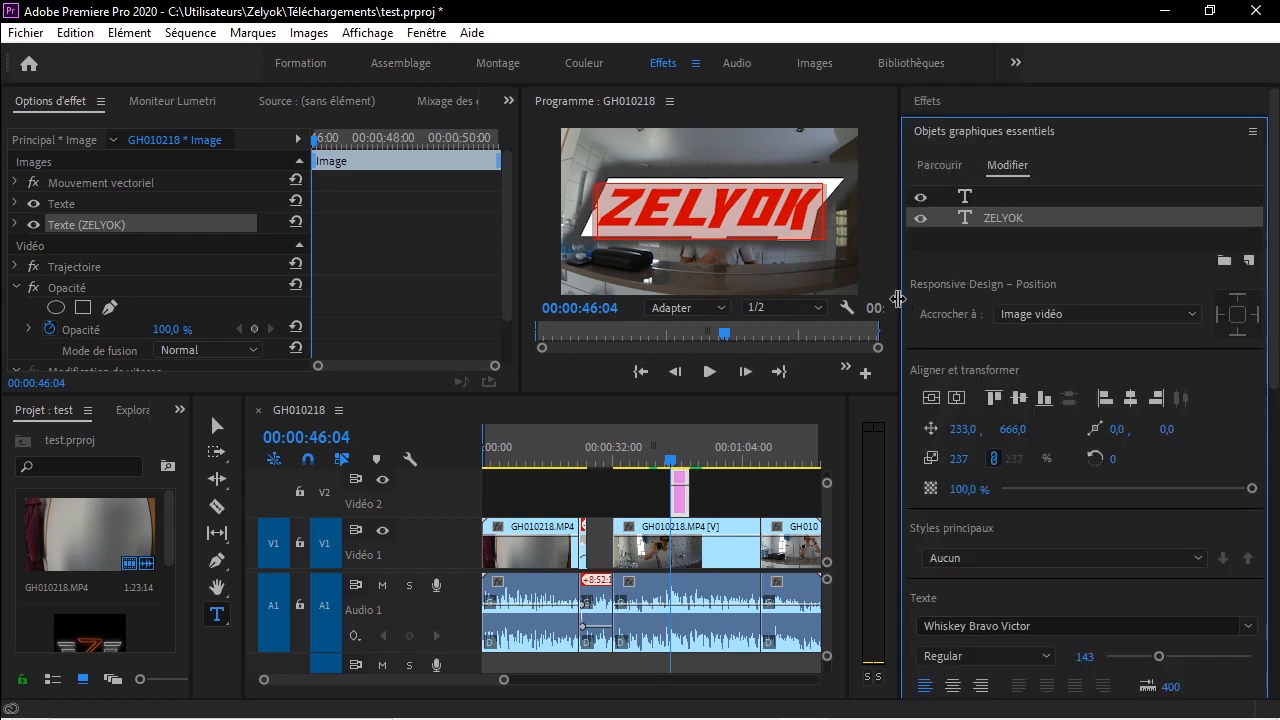
pyautogui.moveTo(898, 299); pyautogui.dragTo(956, 300)
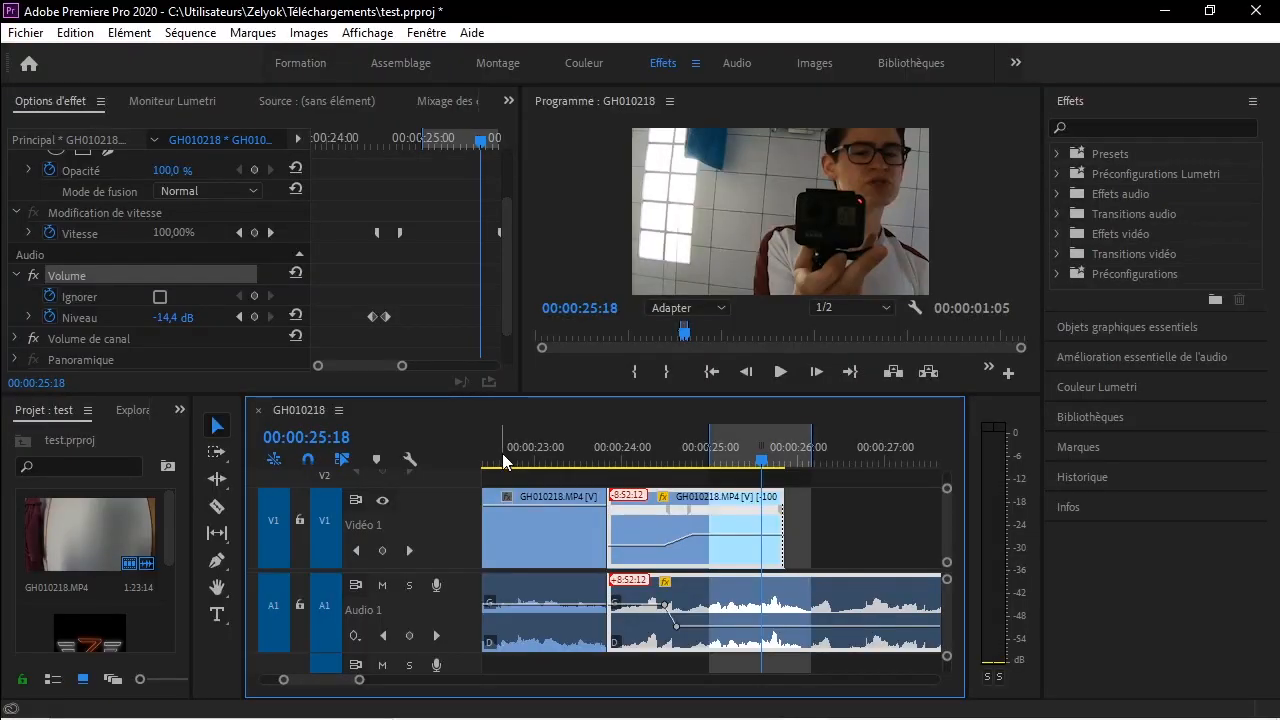
# Mark the sequence's In point at its very beginning, 00:00:00:00.
pyautogui.moveTo(359, 684); pyautogui.dragTo(425, 688)
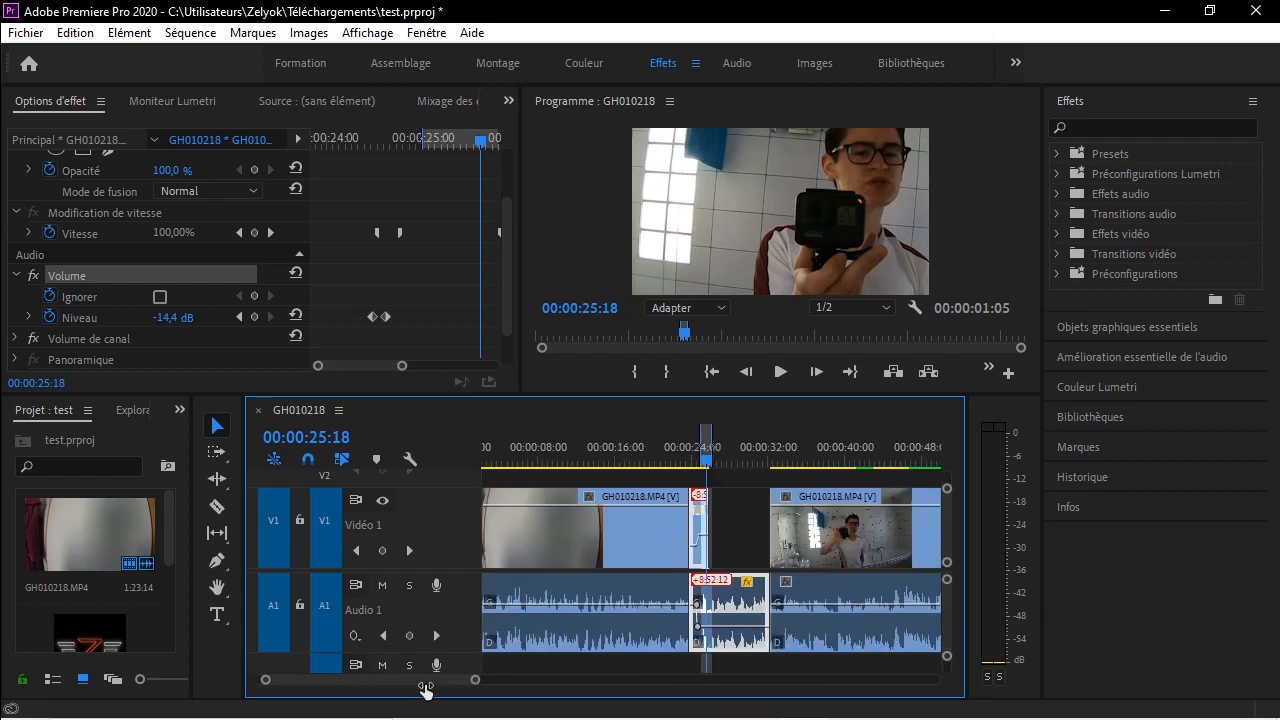
pyautogui.moveTo(702, 433); pyautogui.dragTo(135, 384)
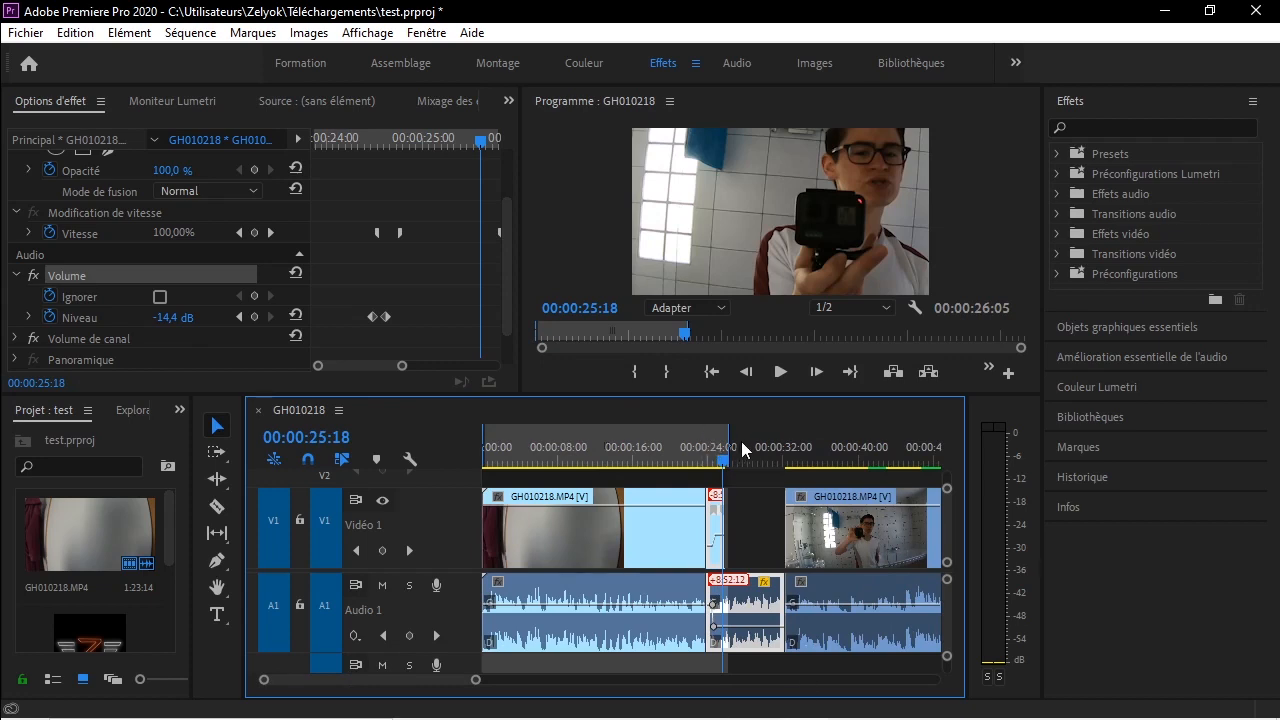
pyautogui.click(552, 447)
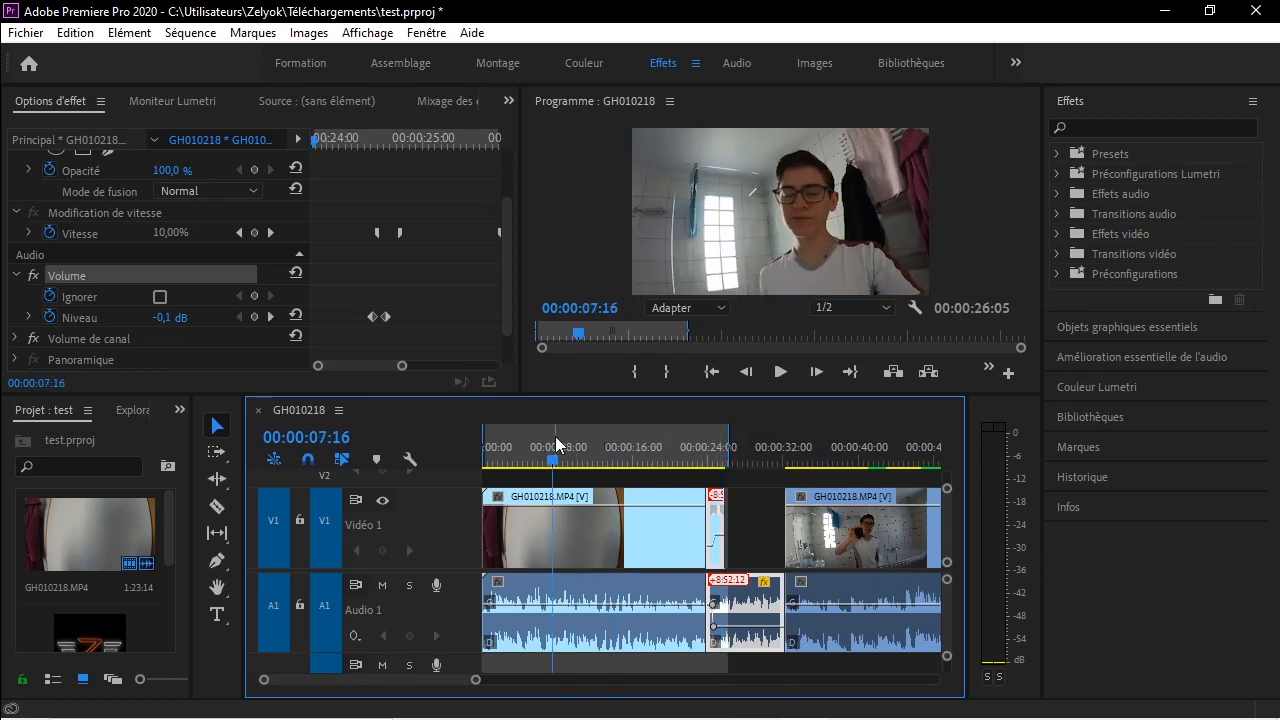
pyautogui.moveTo(622, 455); pyautogui.dragTo(466, 371)
pyautogui.press('i')
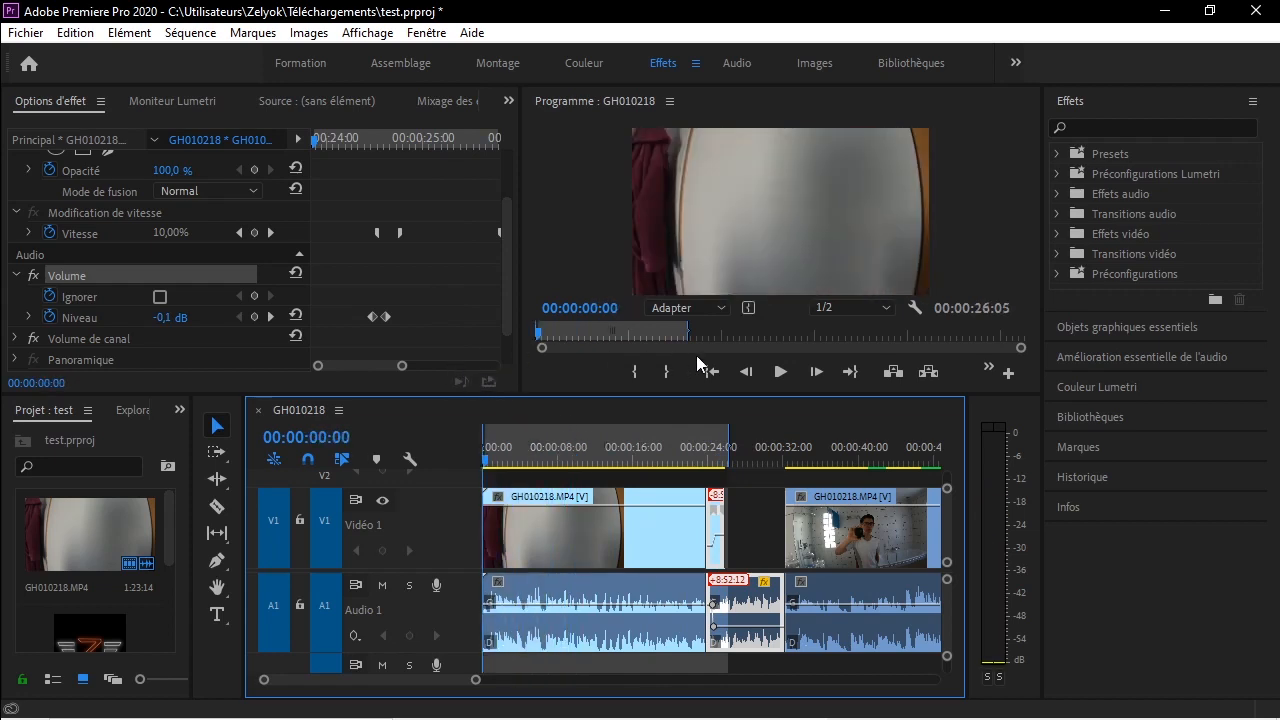
# Mark the Out point at the end of the sequence and return the playhead to the beginning.
pyautogui.scroll(-2, 617, 587)
pyautogui.press('End')
pyautogui.press('o')
pyautogui.scroll(2, 676, 585)
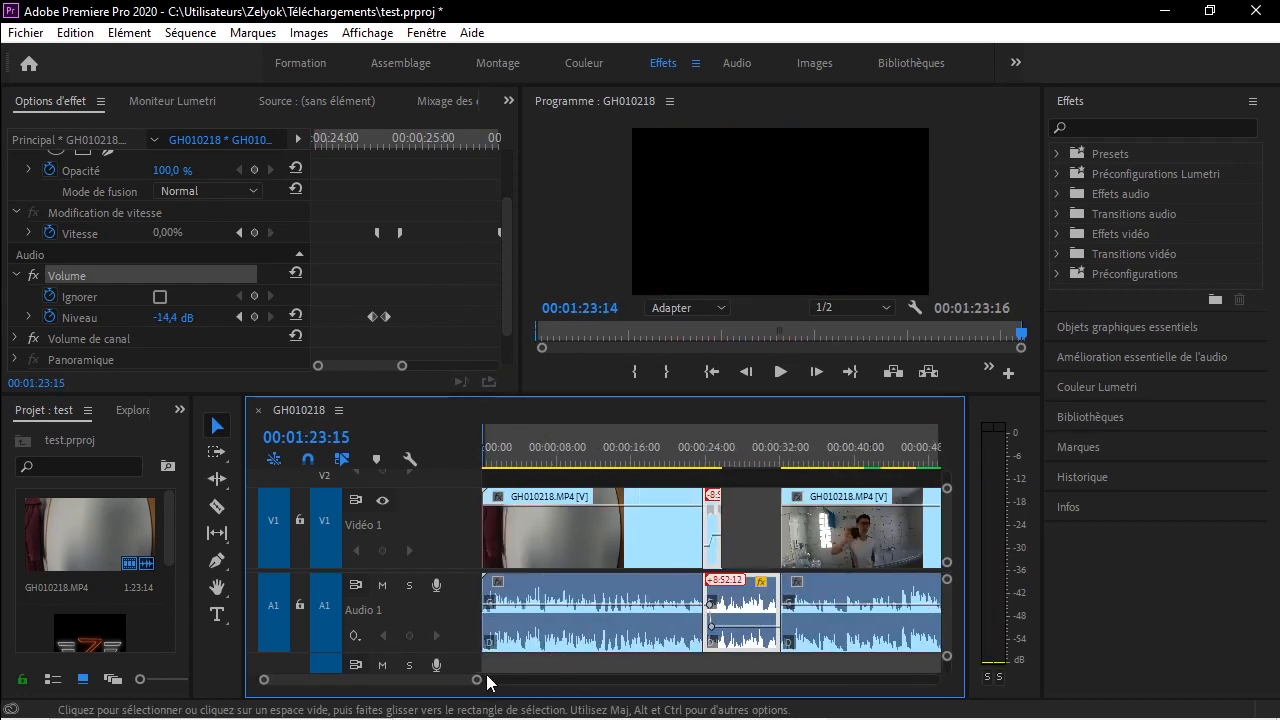
pyautogui.moveTo(478, 680); pyautogui.dragTo(569, 680)
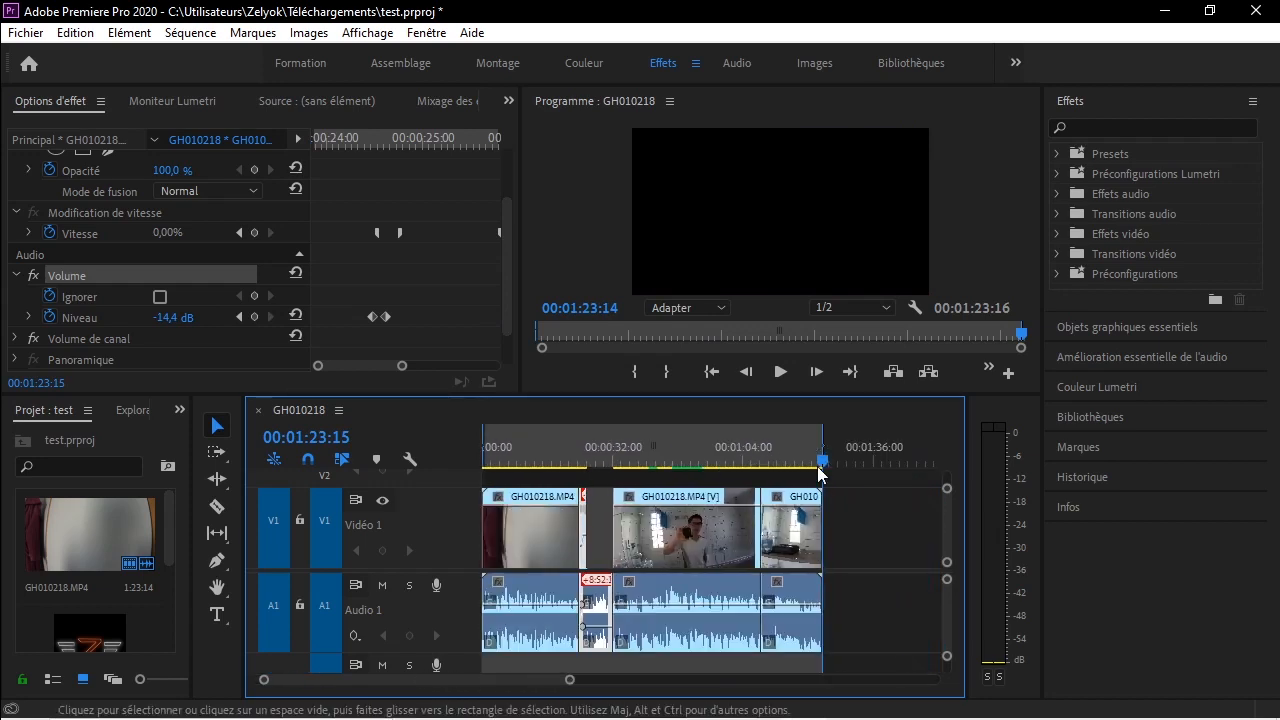
pyautogui.moveTo(823, 463); pyautogui.dragTo(388, 318)
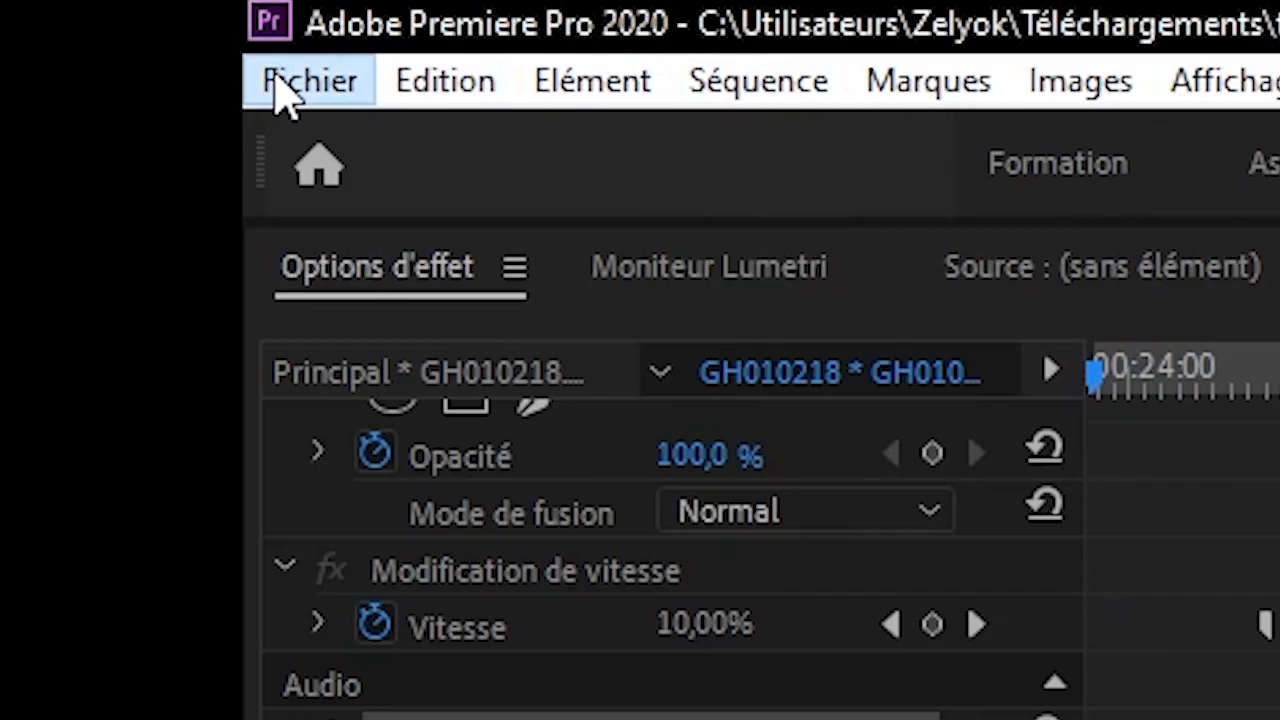
# Open the media export settings for the sequence and scrub the output preview to 00:01:07:01.
pyautogui.click(20, 33)
pyautogui.moveTo(280, 345)
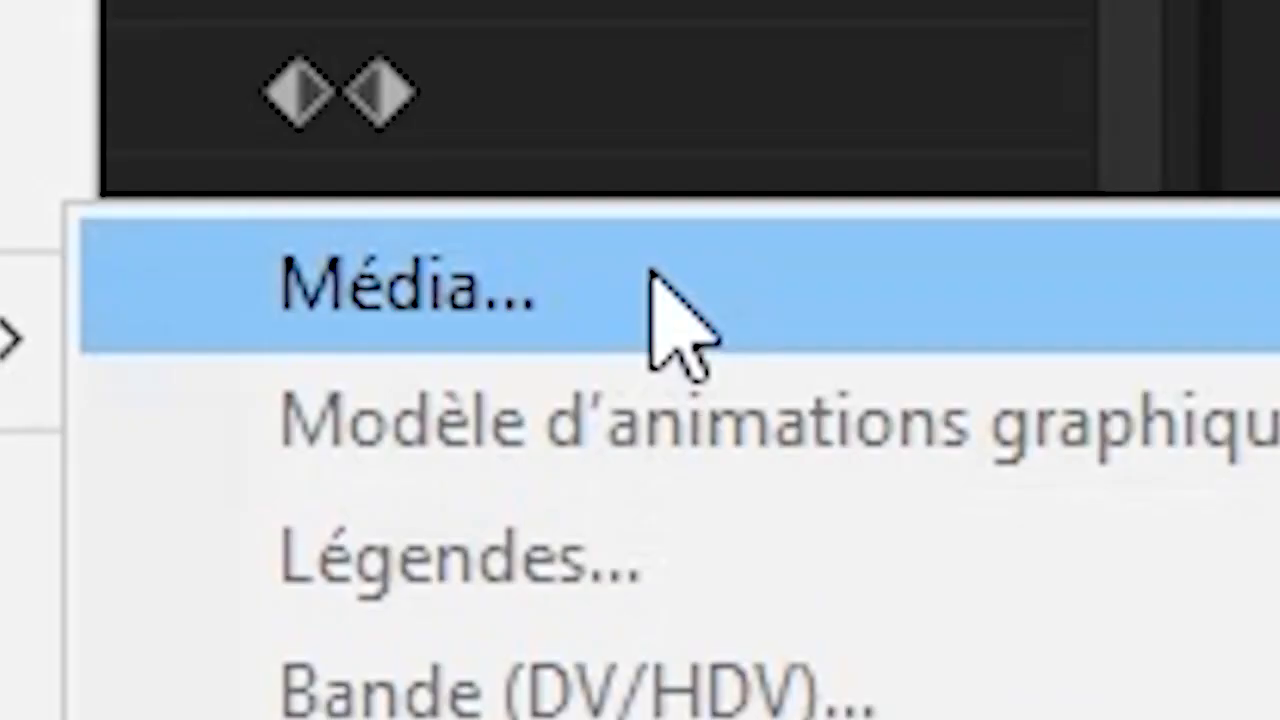
pyautogui.click(652, 272)
pyautogui.moveTo(614, 37); pyautogui.dragTo(448, 37)
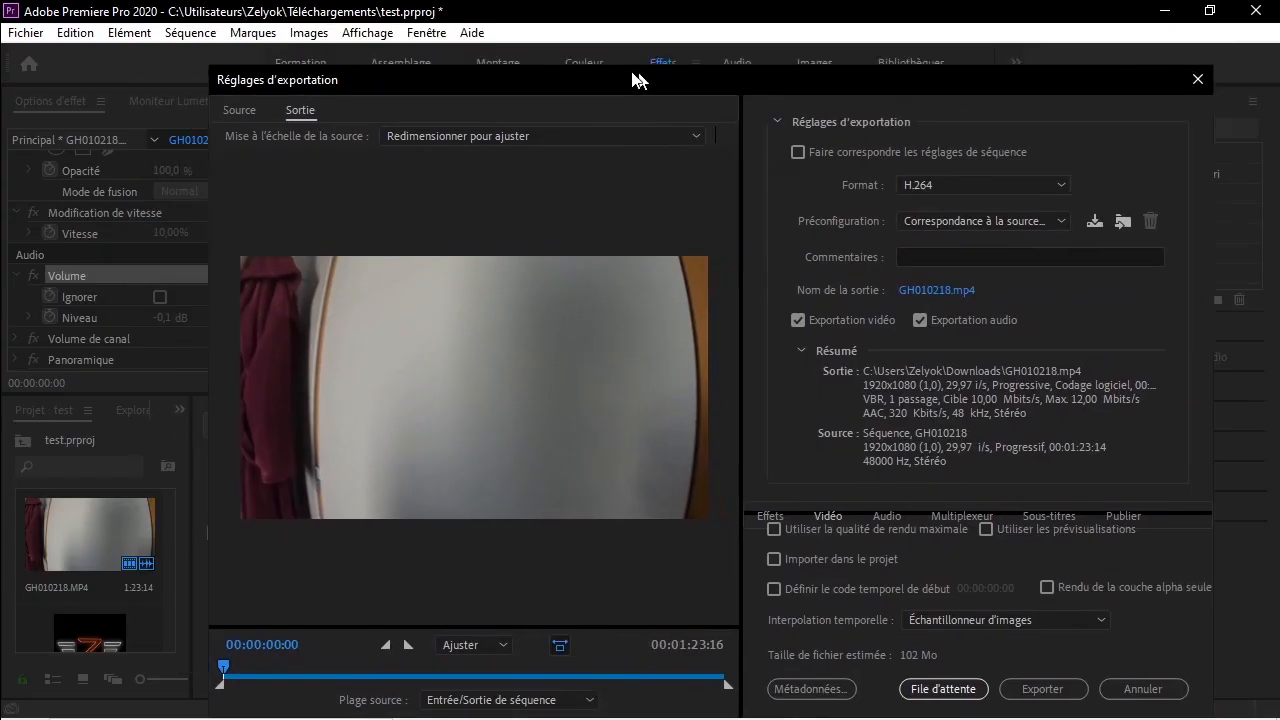
pyautogui.moveTo(28, 627); pyautogui.dragTo(431, 627)
pyautogui.moveTo(535, 643)
pyautogui.mouseDown()
pyautogui.moveTo(515, 643)
pyautogui.moveTo(535, 643)
pyautogui.mouseUp()
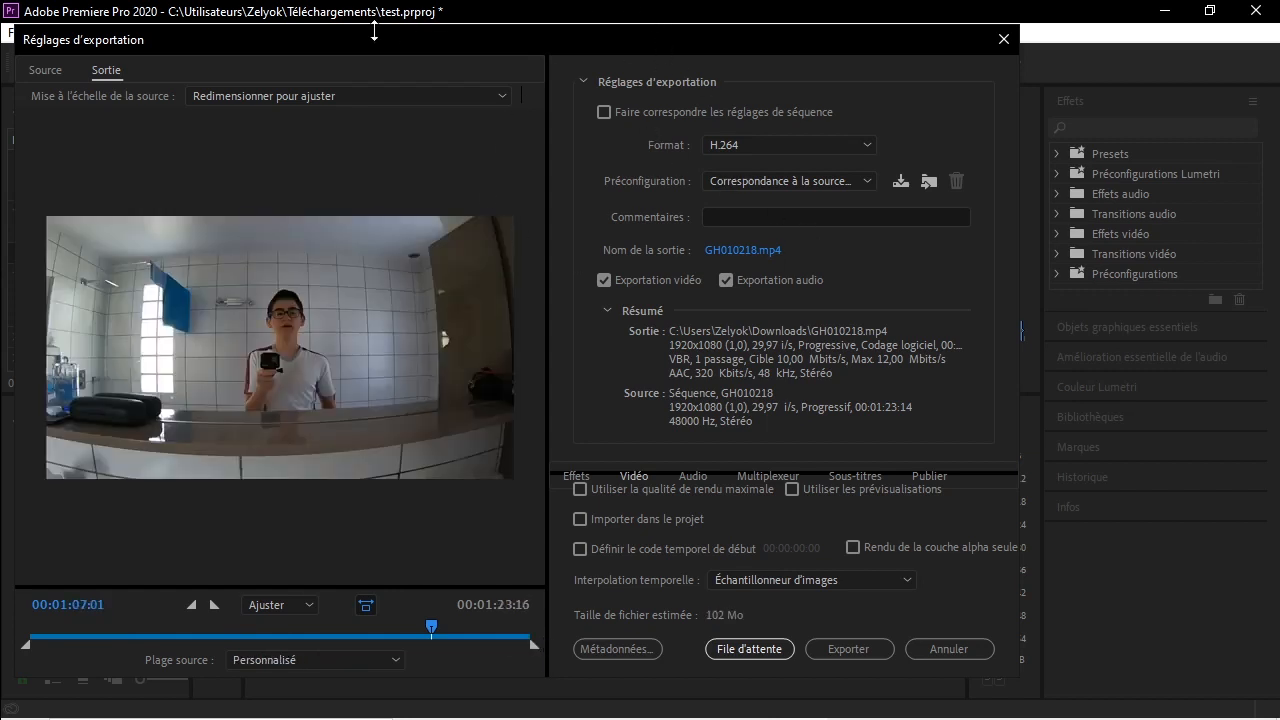
# Switch the export format to AVI and set it back to H.264.
pyautogui.click(763, 148)
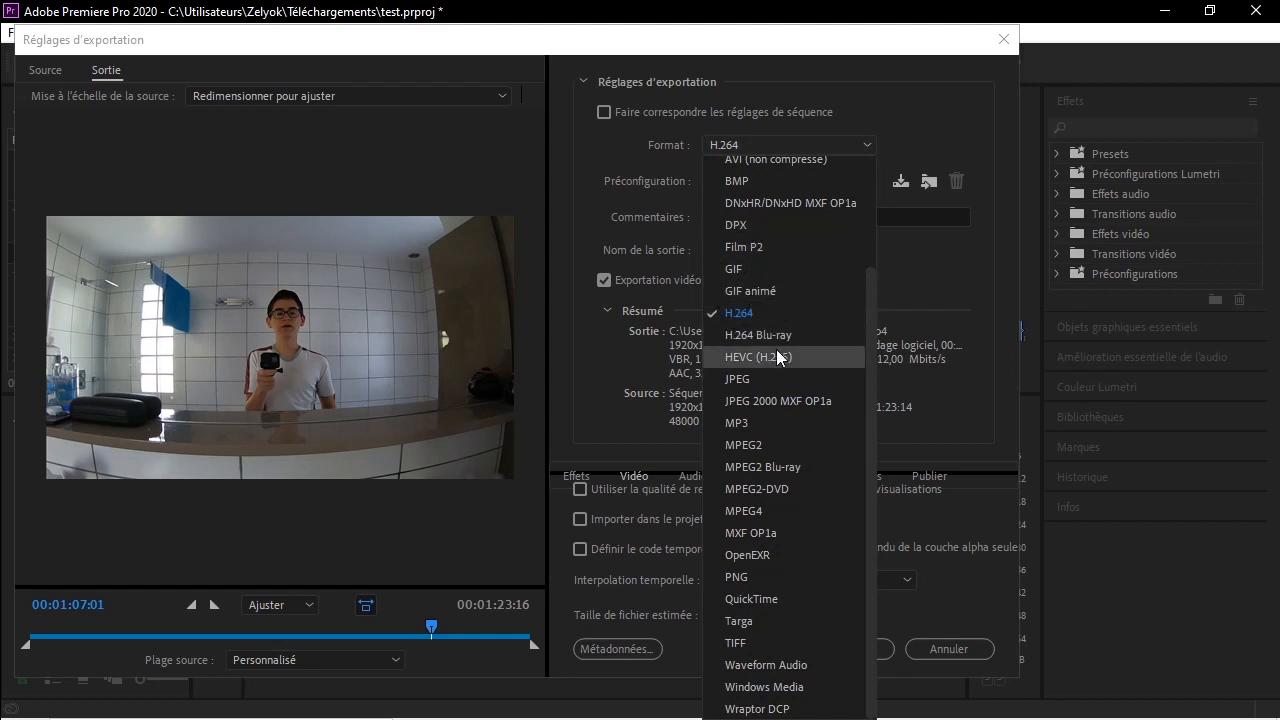
pyautogui.scroll(2, 767, 260)
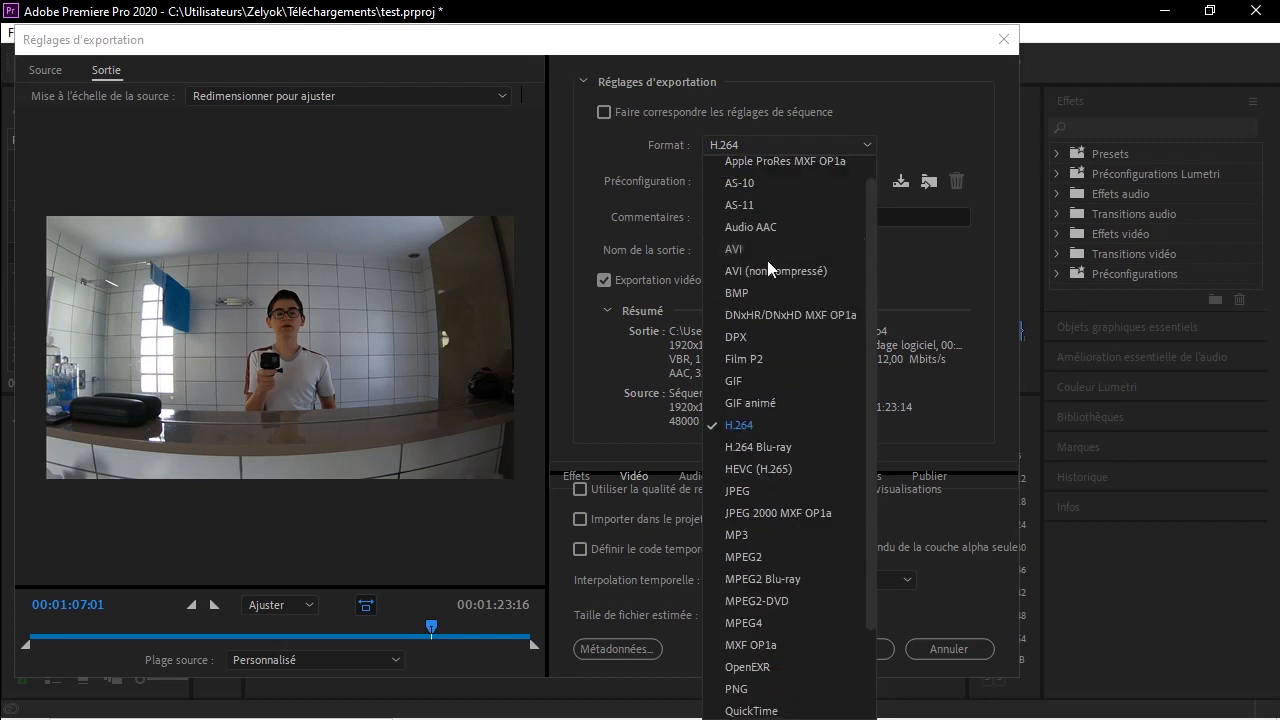
pyautogui.click(750, 241)
pyautogui.click(775, 144)
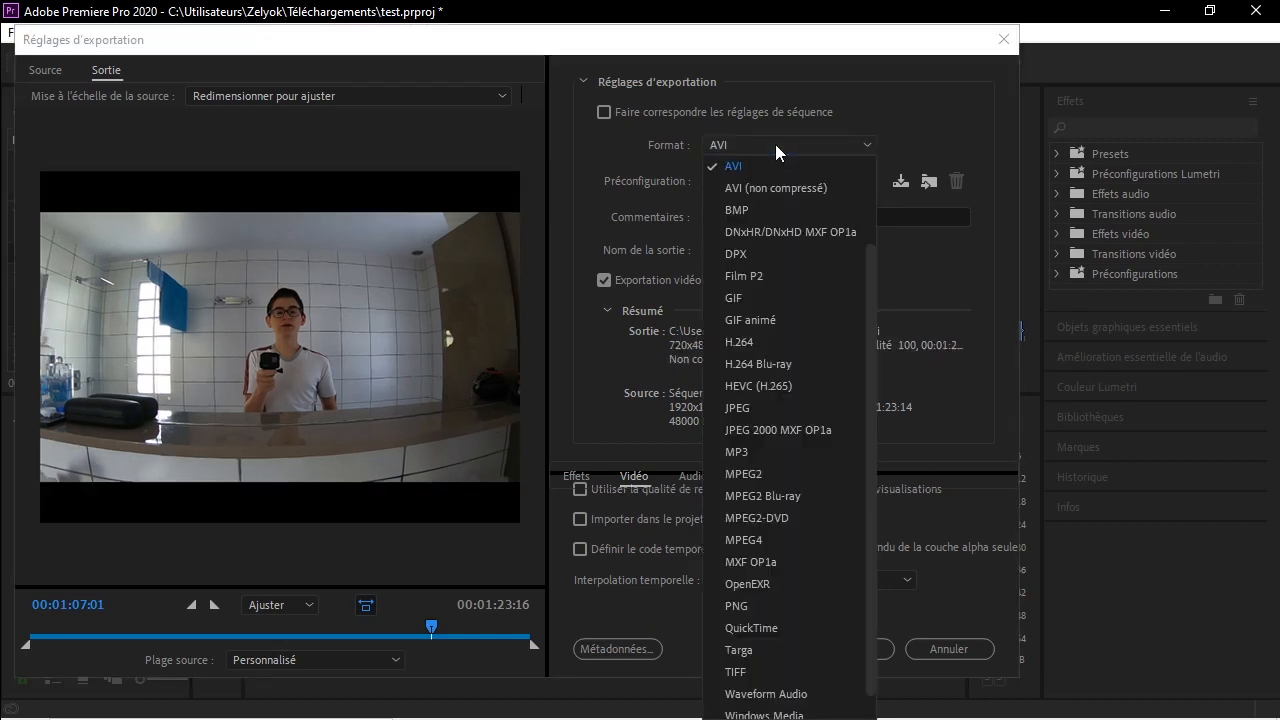
pyautogui.click(738, 342)
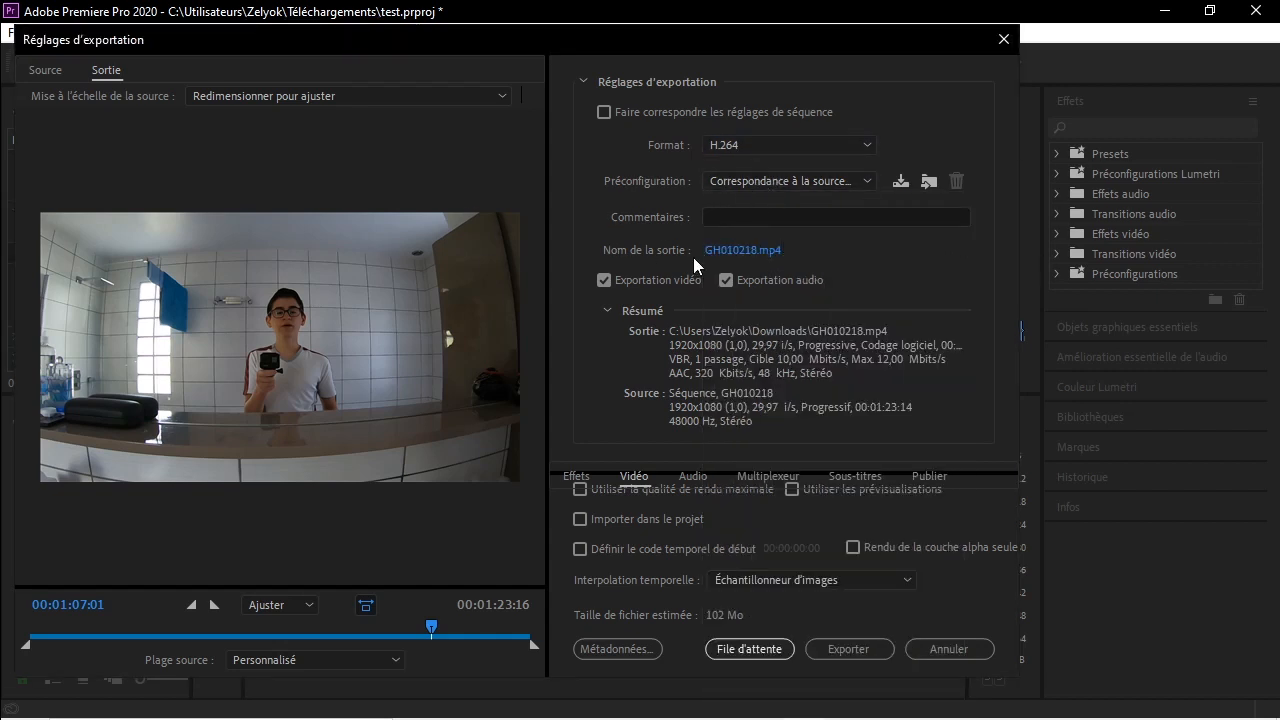
# Enter "trikté" as the comment in the export settings.
pyautogui.click(788, 208)
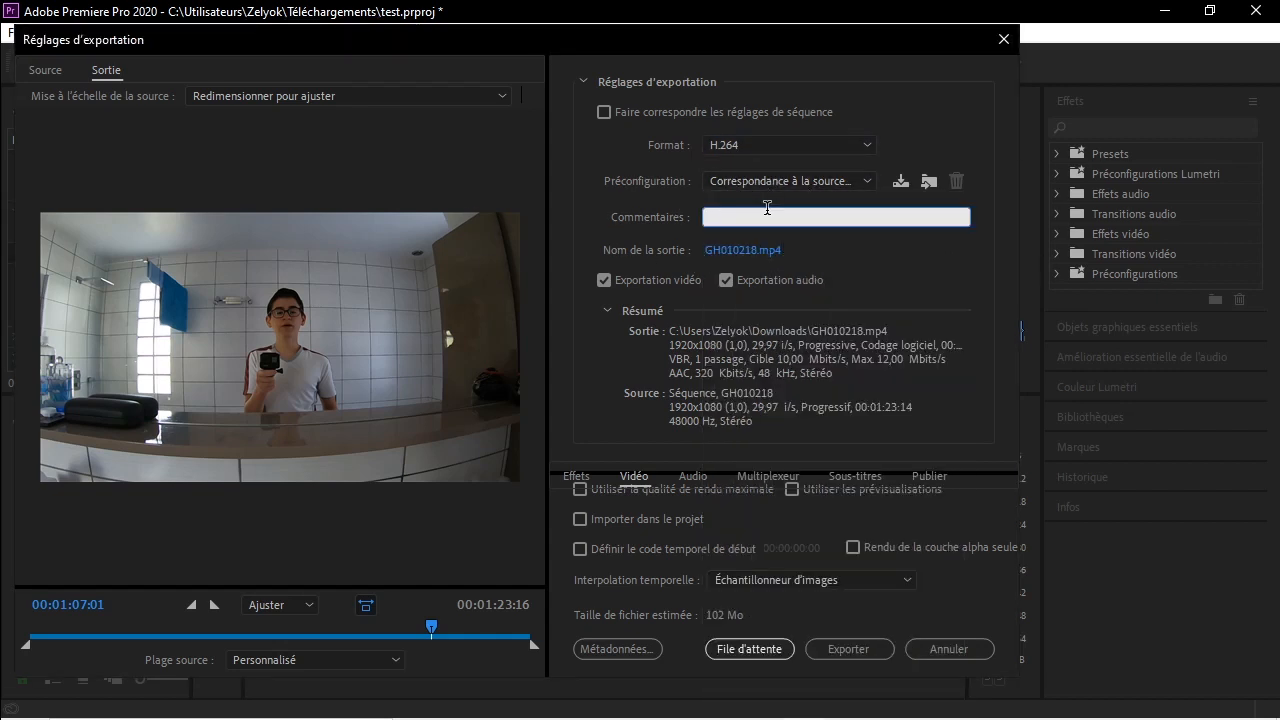
pyautogui.write('trikt')
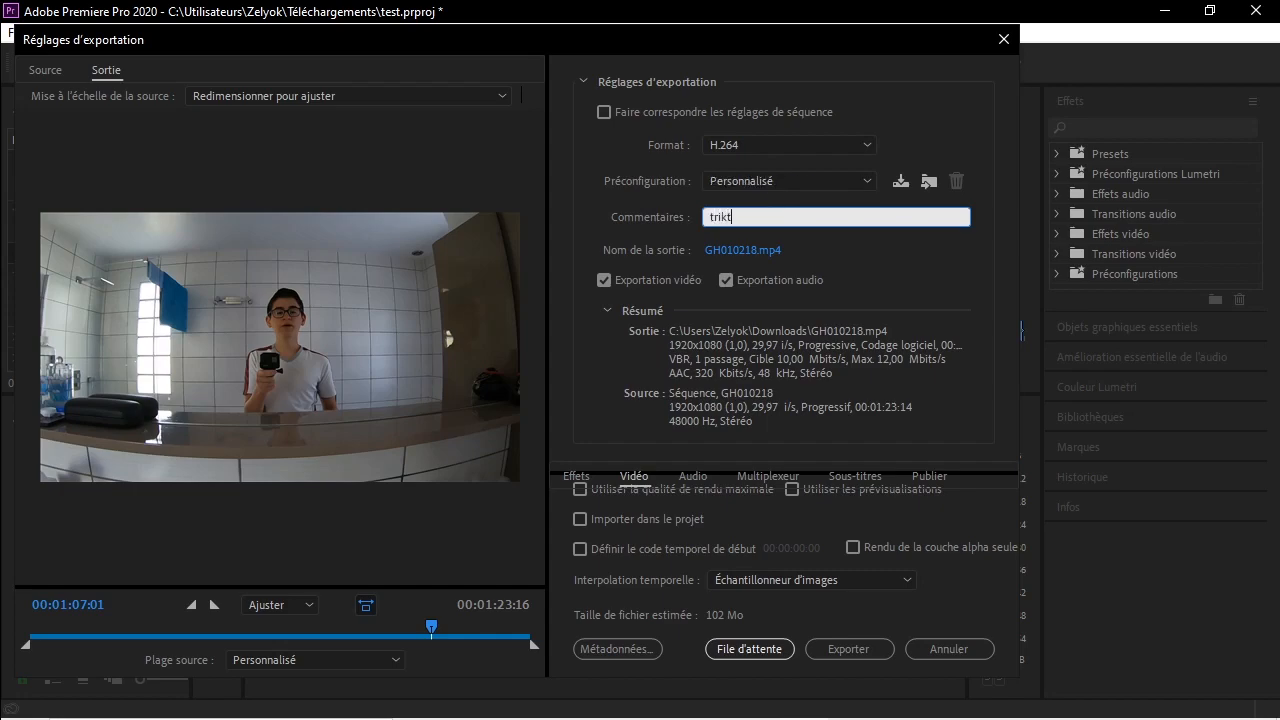
pyautogui.write('é')
# Name the output file GH01021qsdQSDsd8.mp4 in the Téléchargements folder and export the sequence immediately.
pyautogui.click(730, 252)
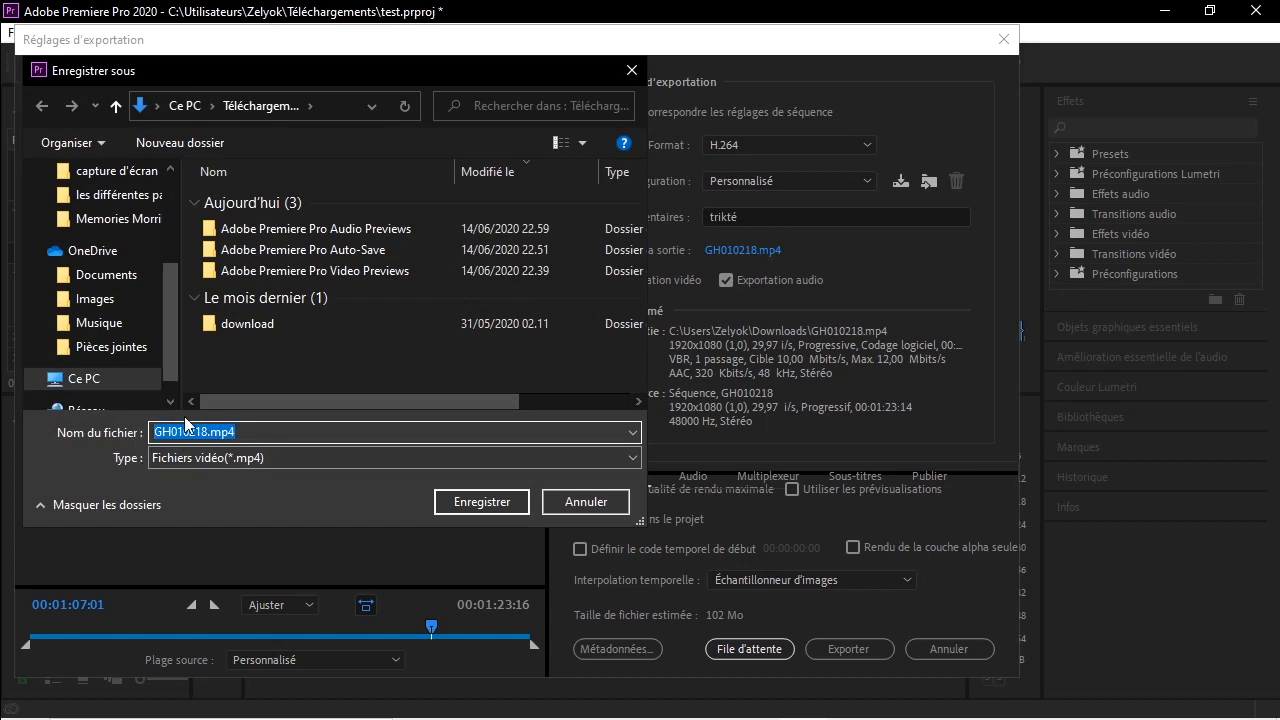
pyautogui.write('qsdQSDsd')
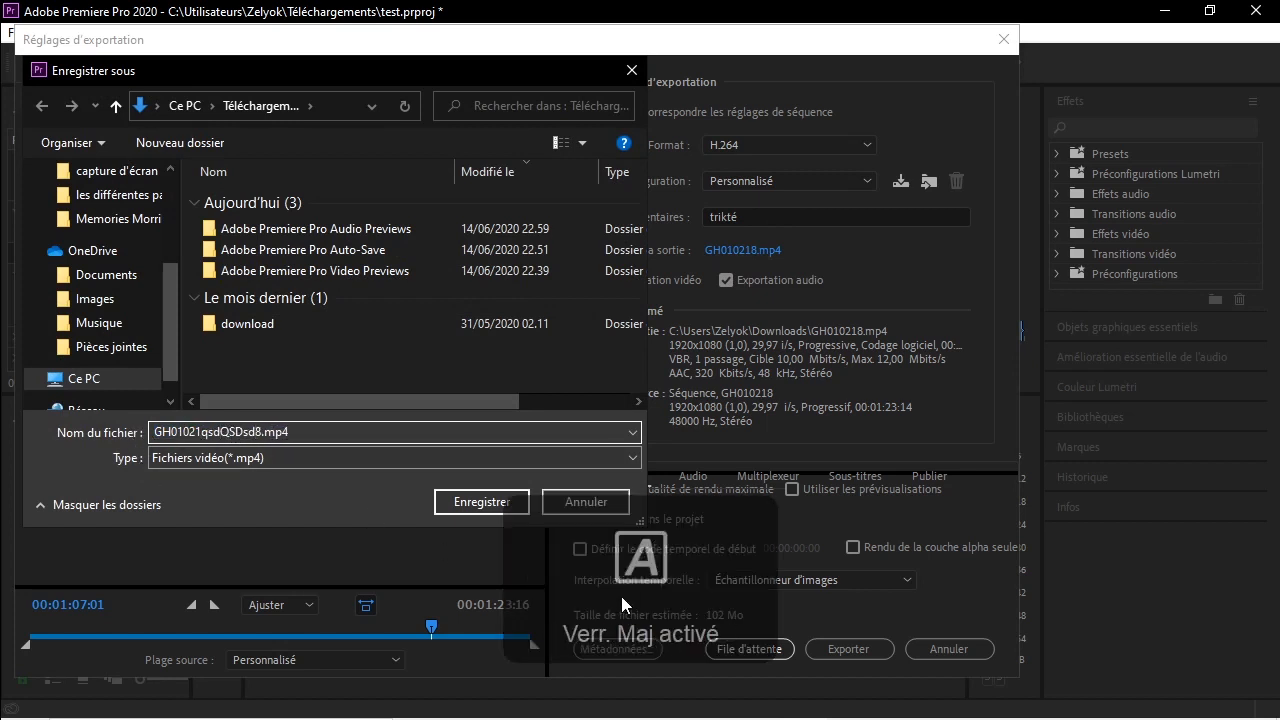
pyautogui.press('Return')
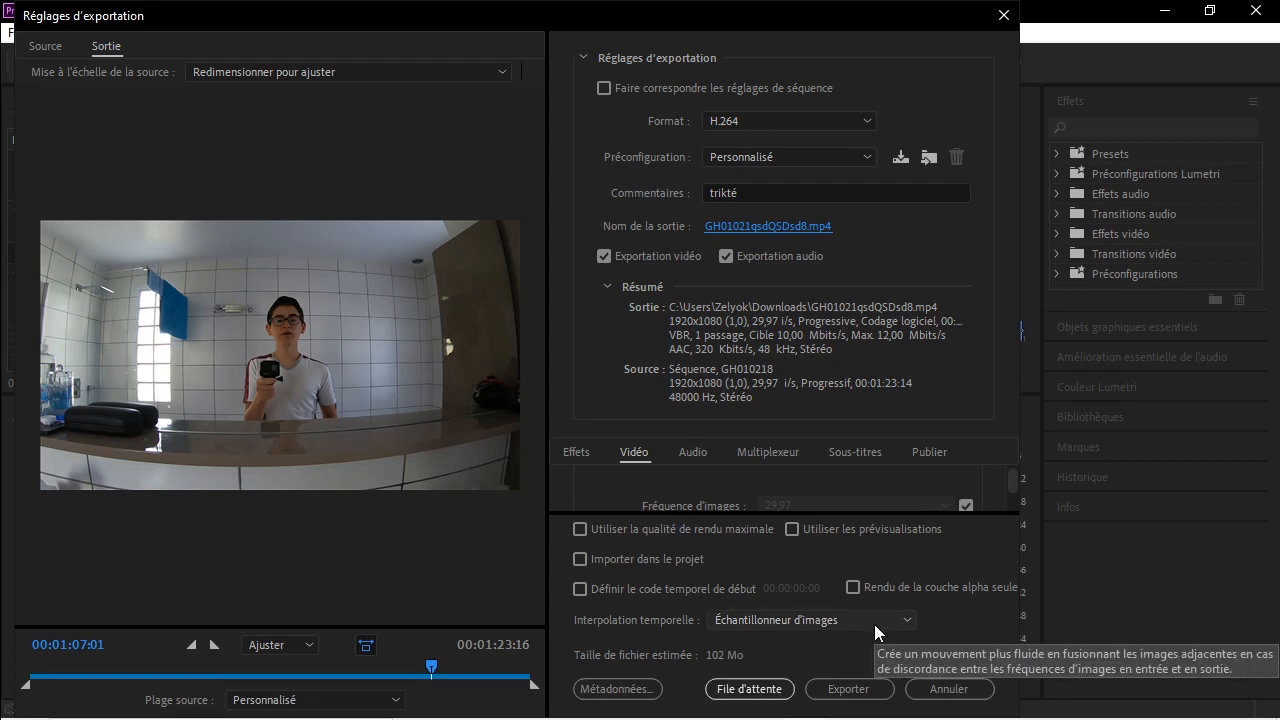
pyautogui.click(850, 688)
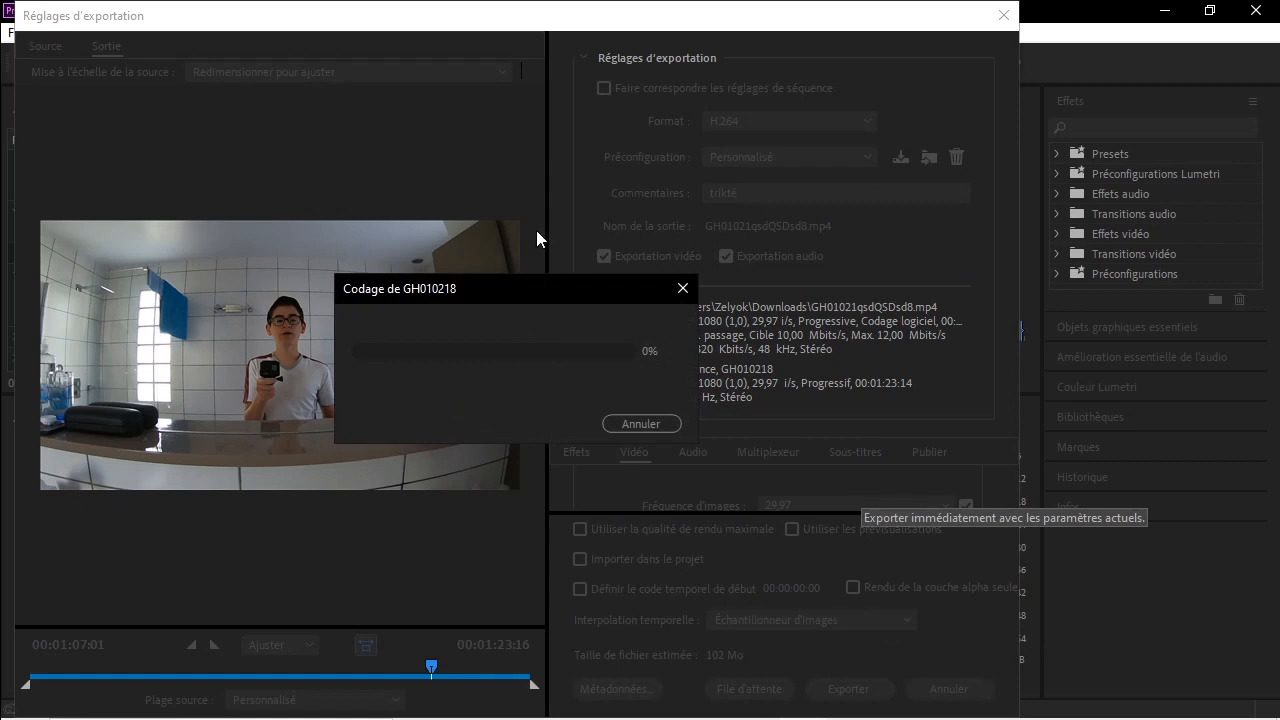
pyautogui.moveTo(562, 300); pyautogui.dragTo(689, 280)
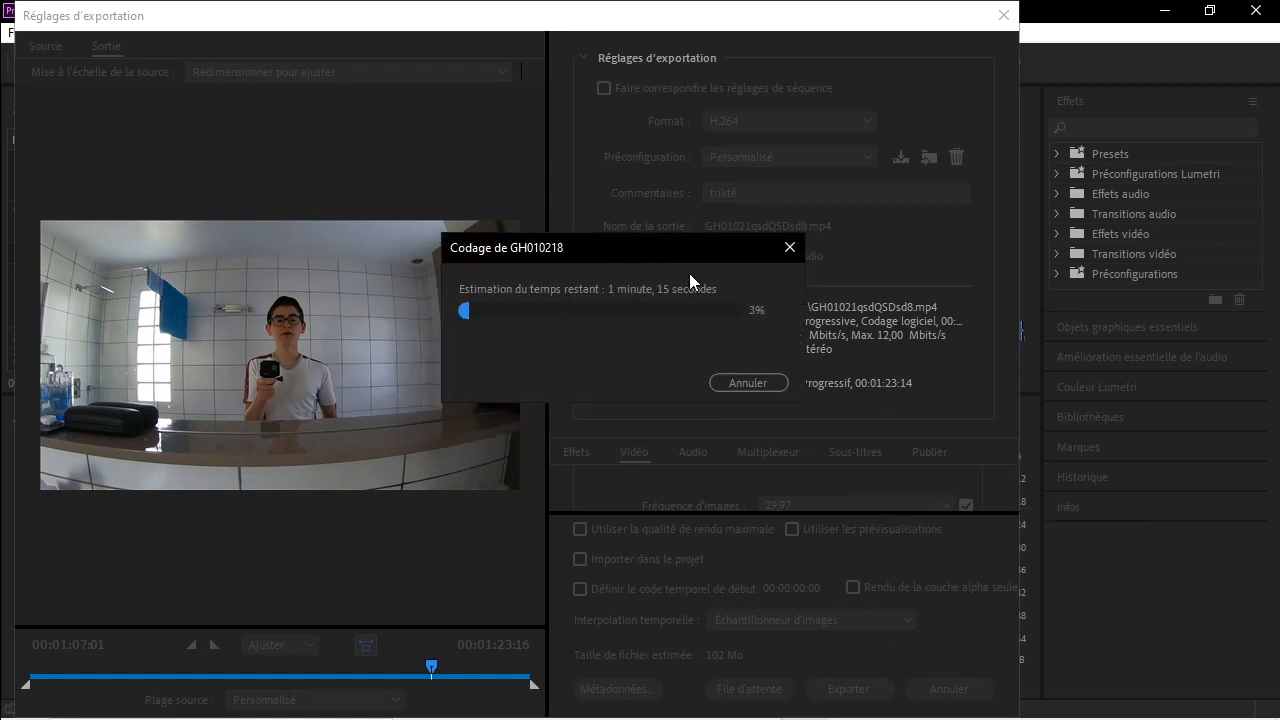